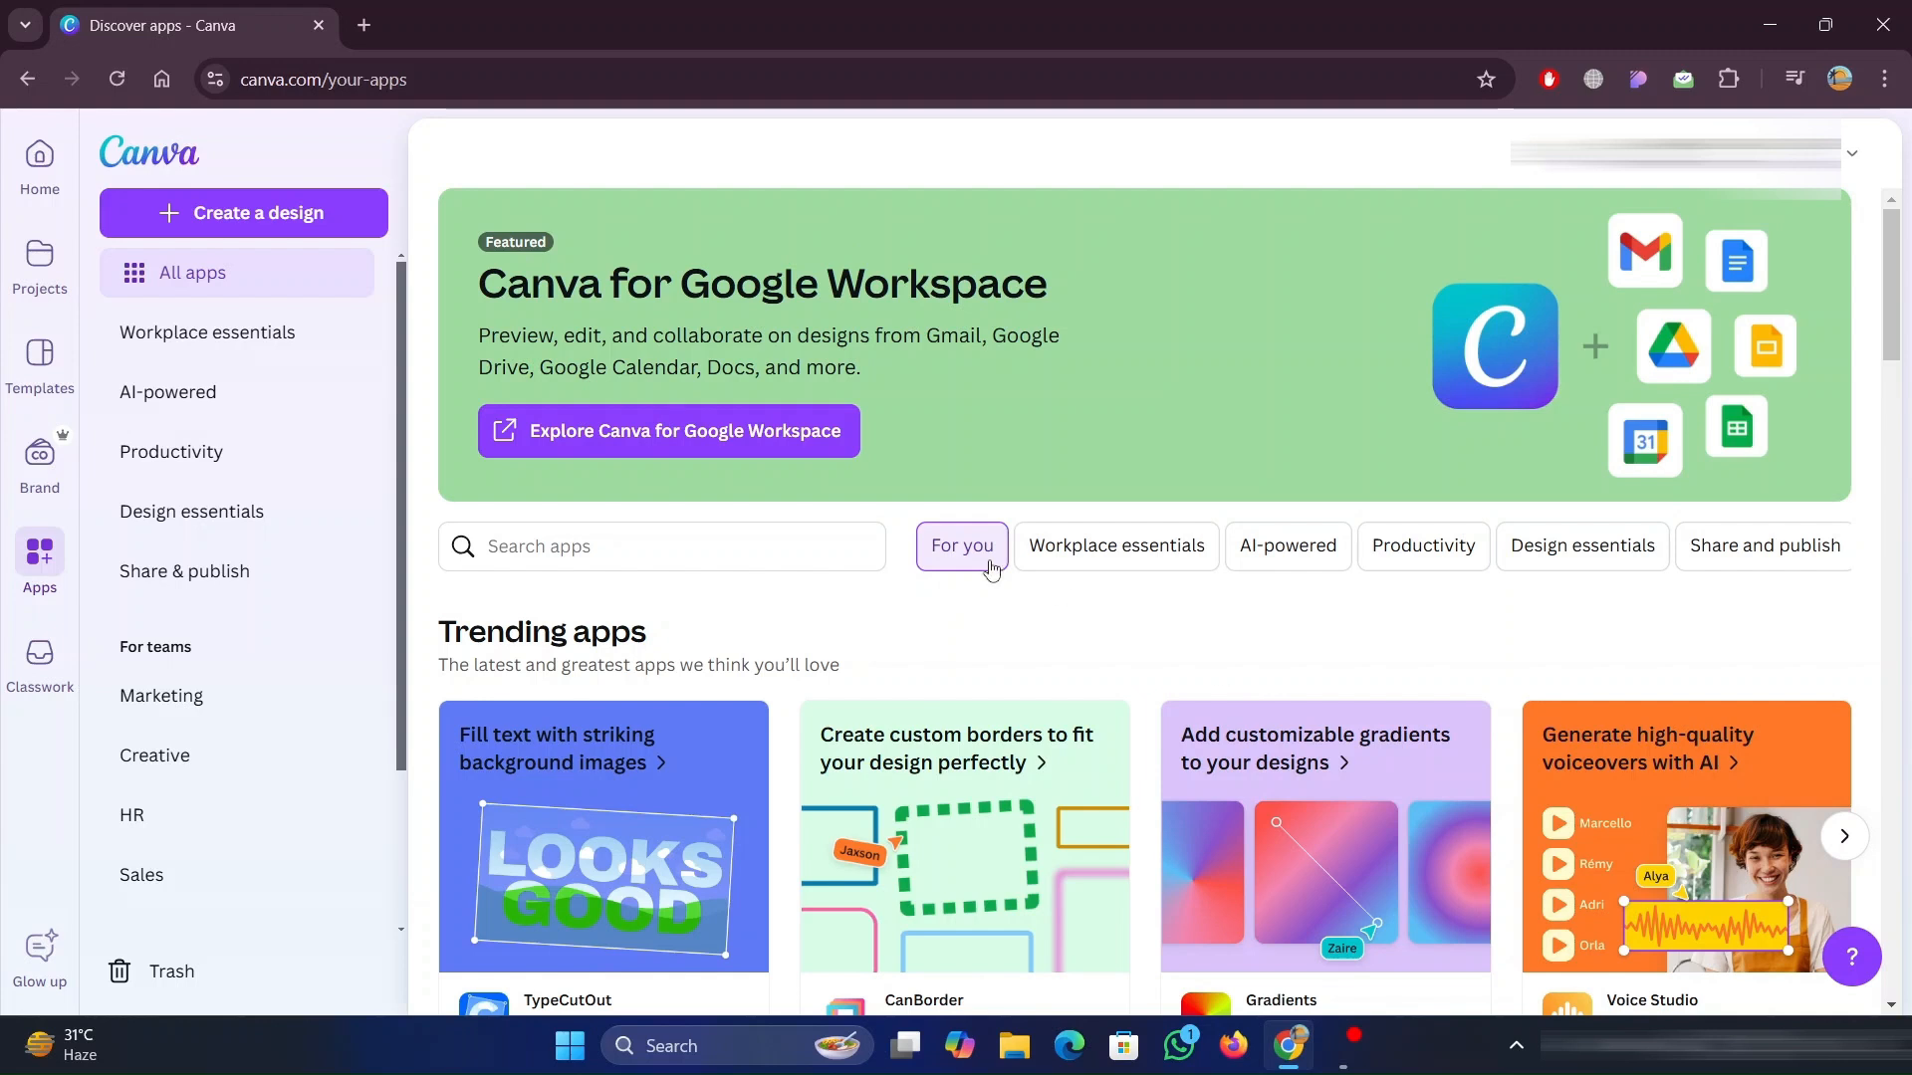
Find the Frame Maker app and open it in a new YouTube Thumbnail design
left_click(618, 545)
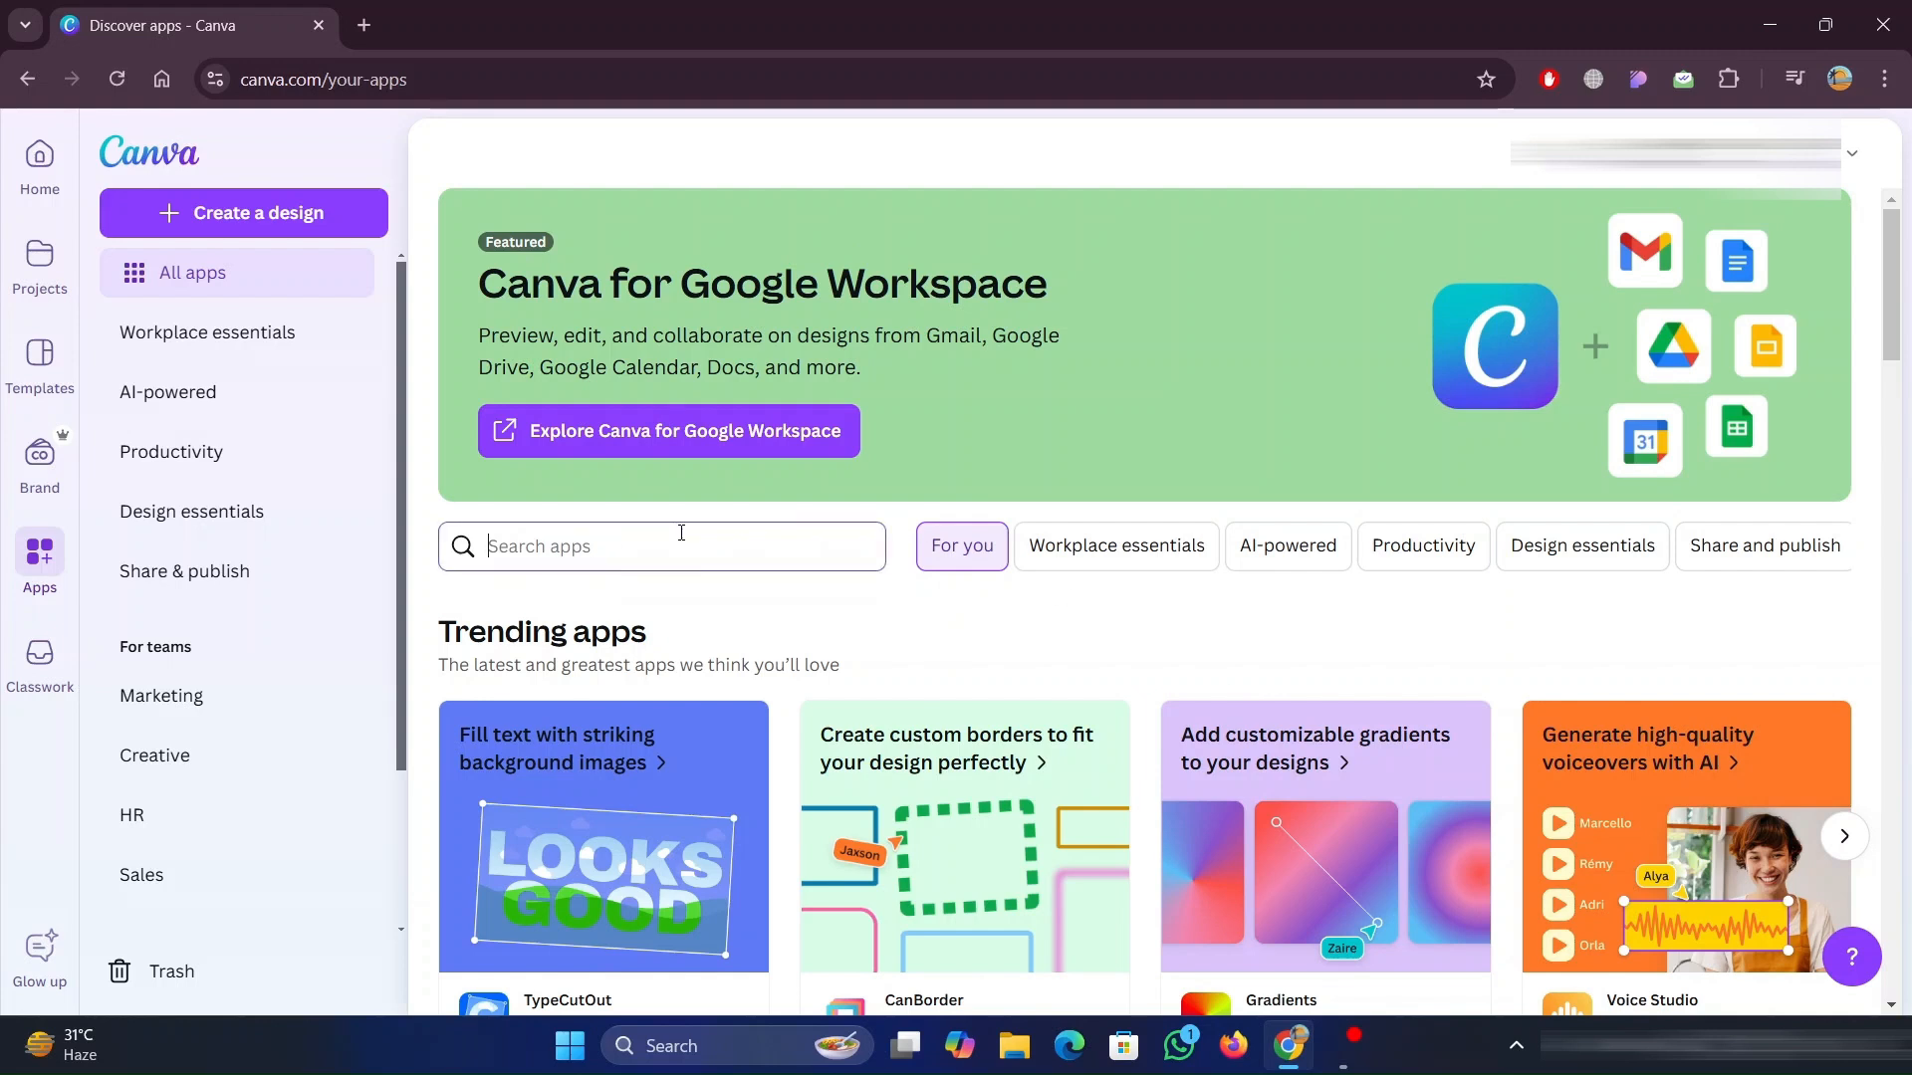
type("Frame Maker")
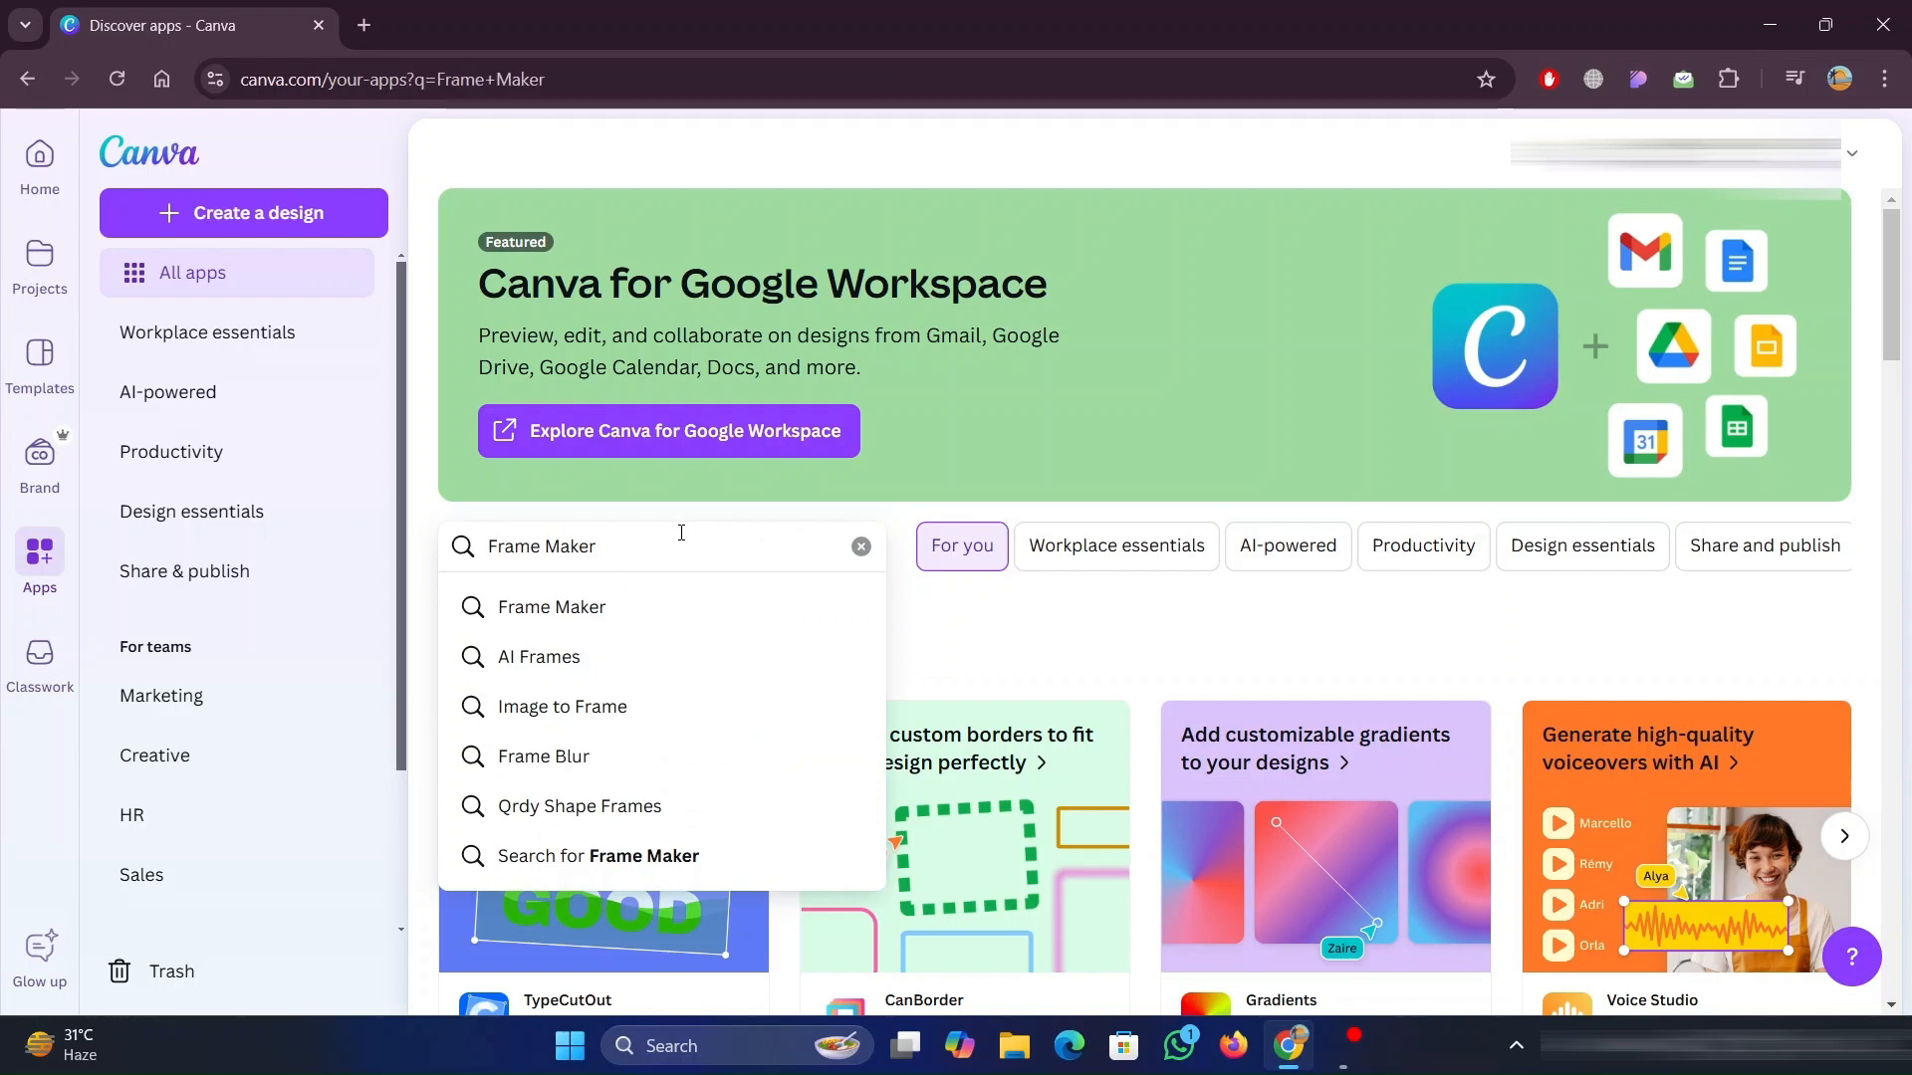
key("Return")
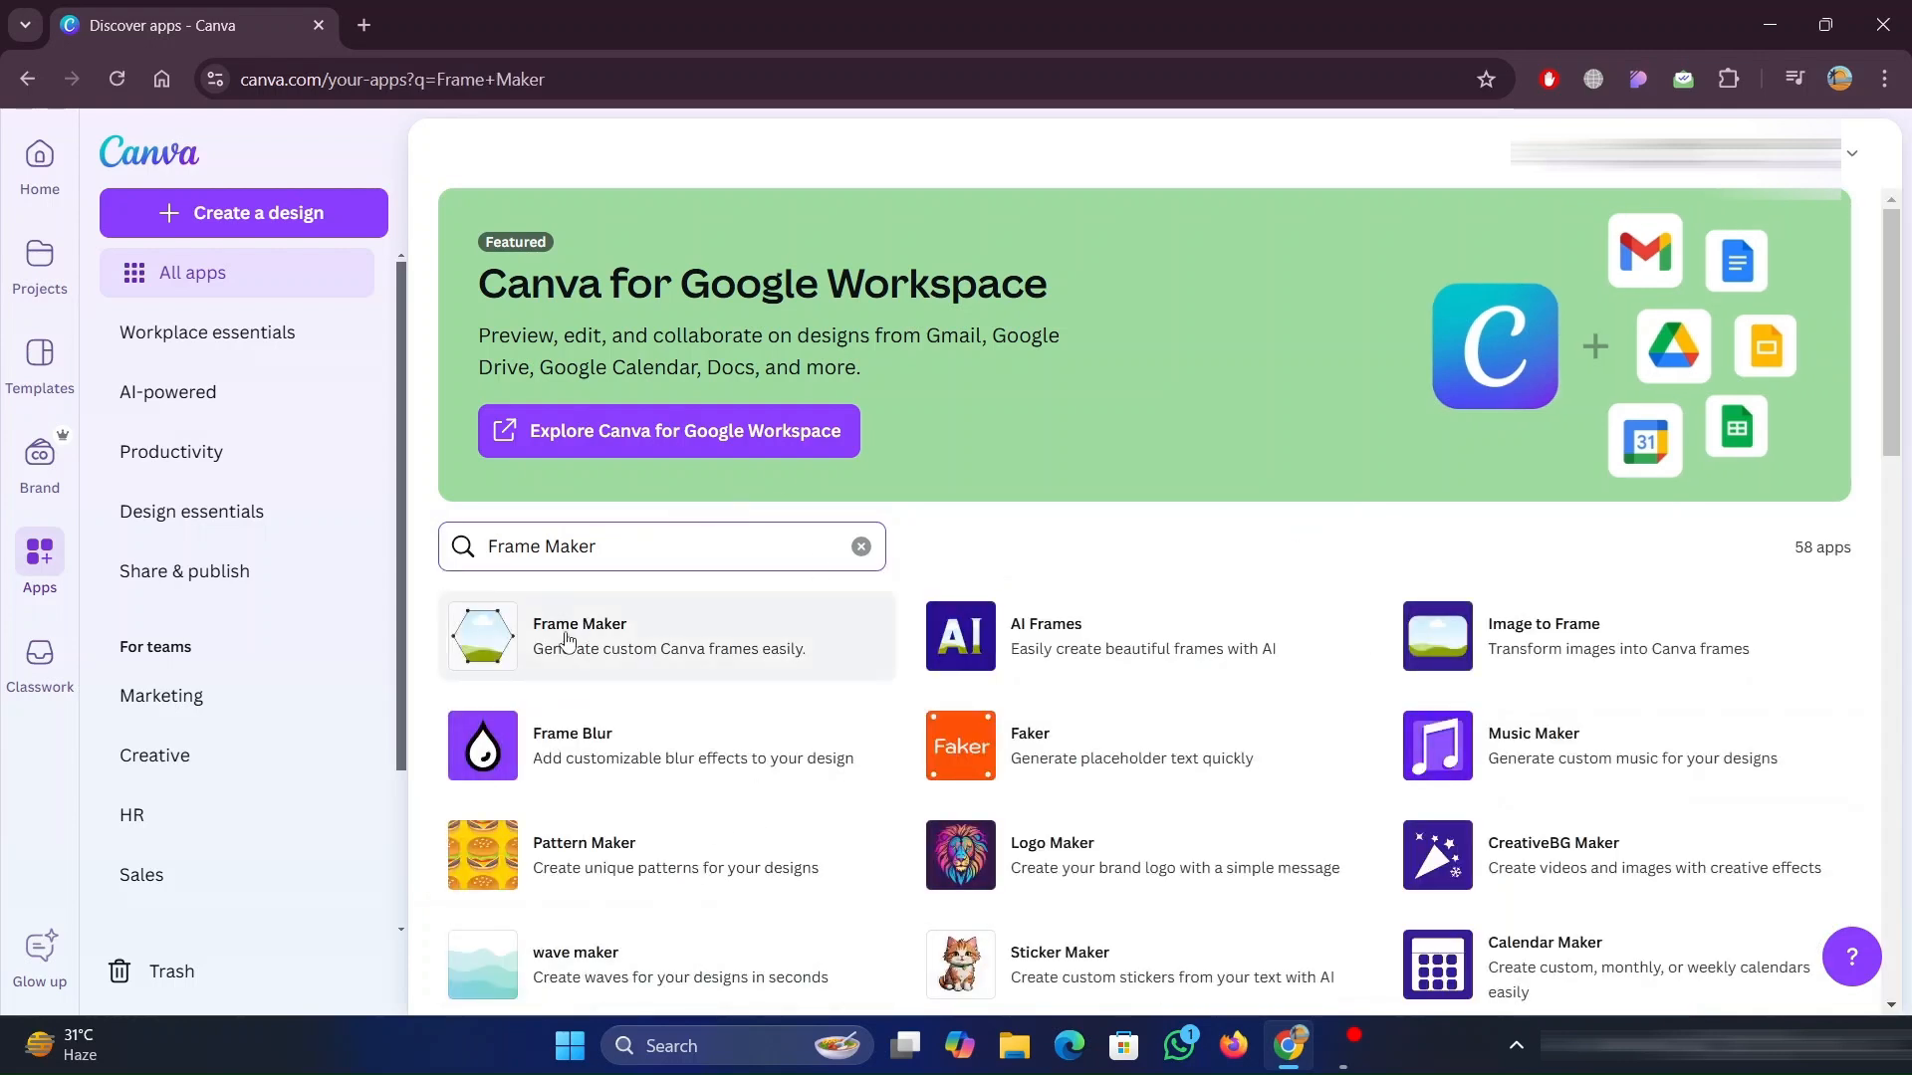
left_click(566, 640)
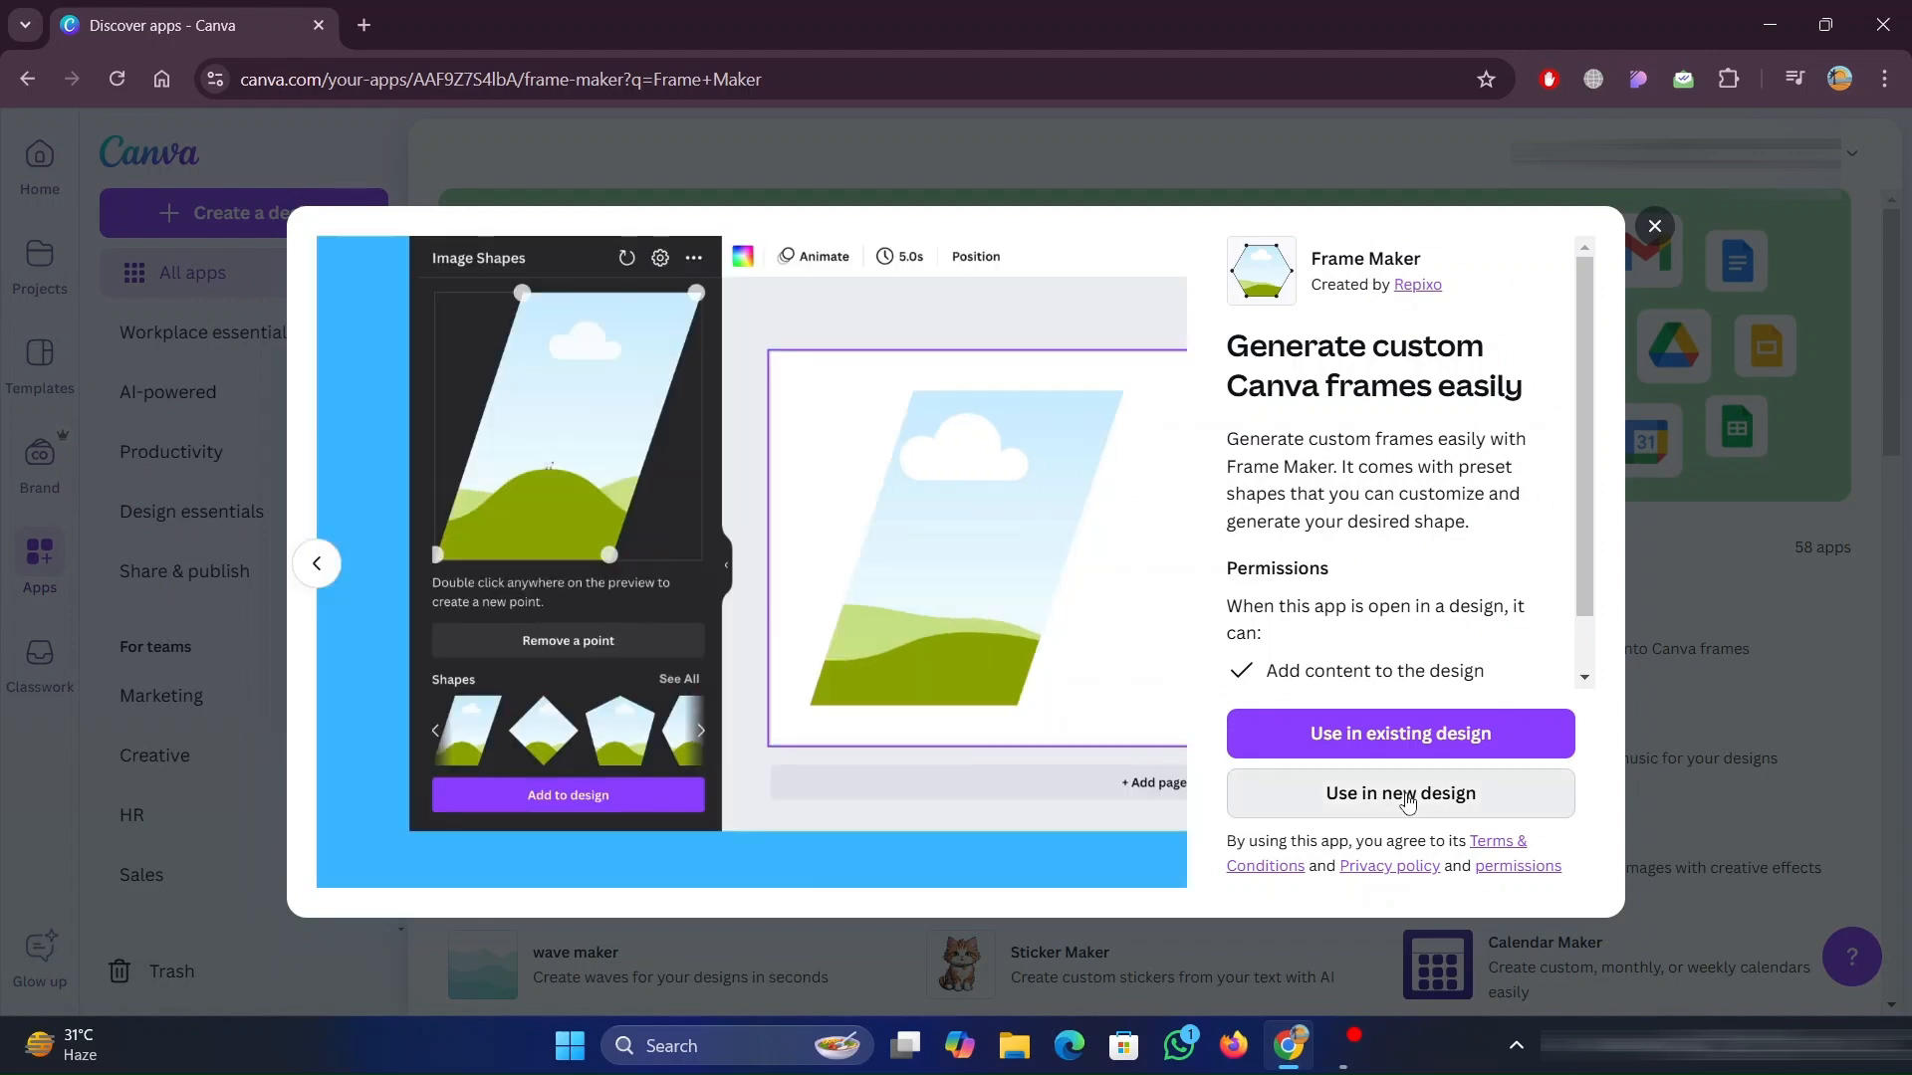
left_click(1400, 793)
left_click(1360, 558)
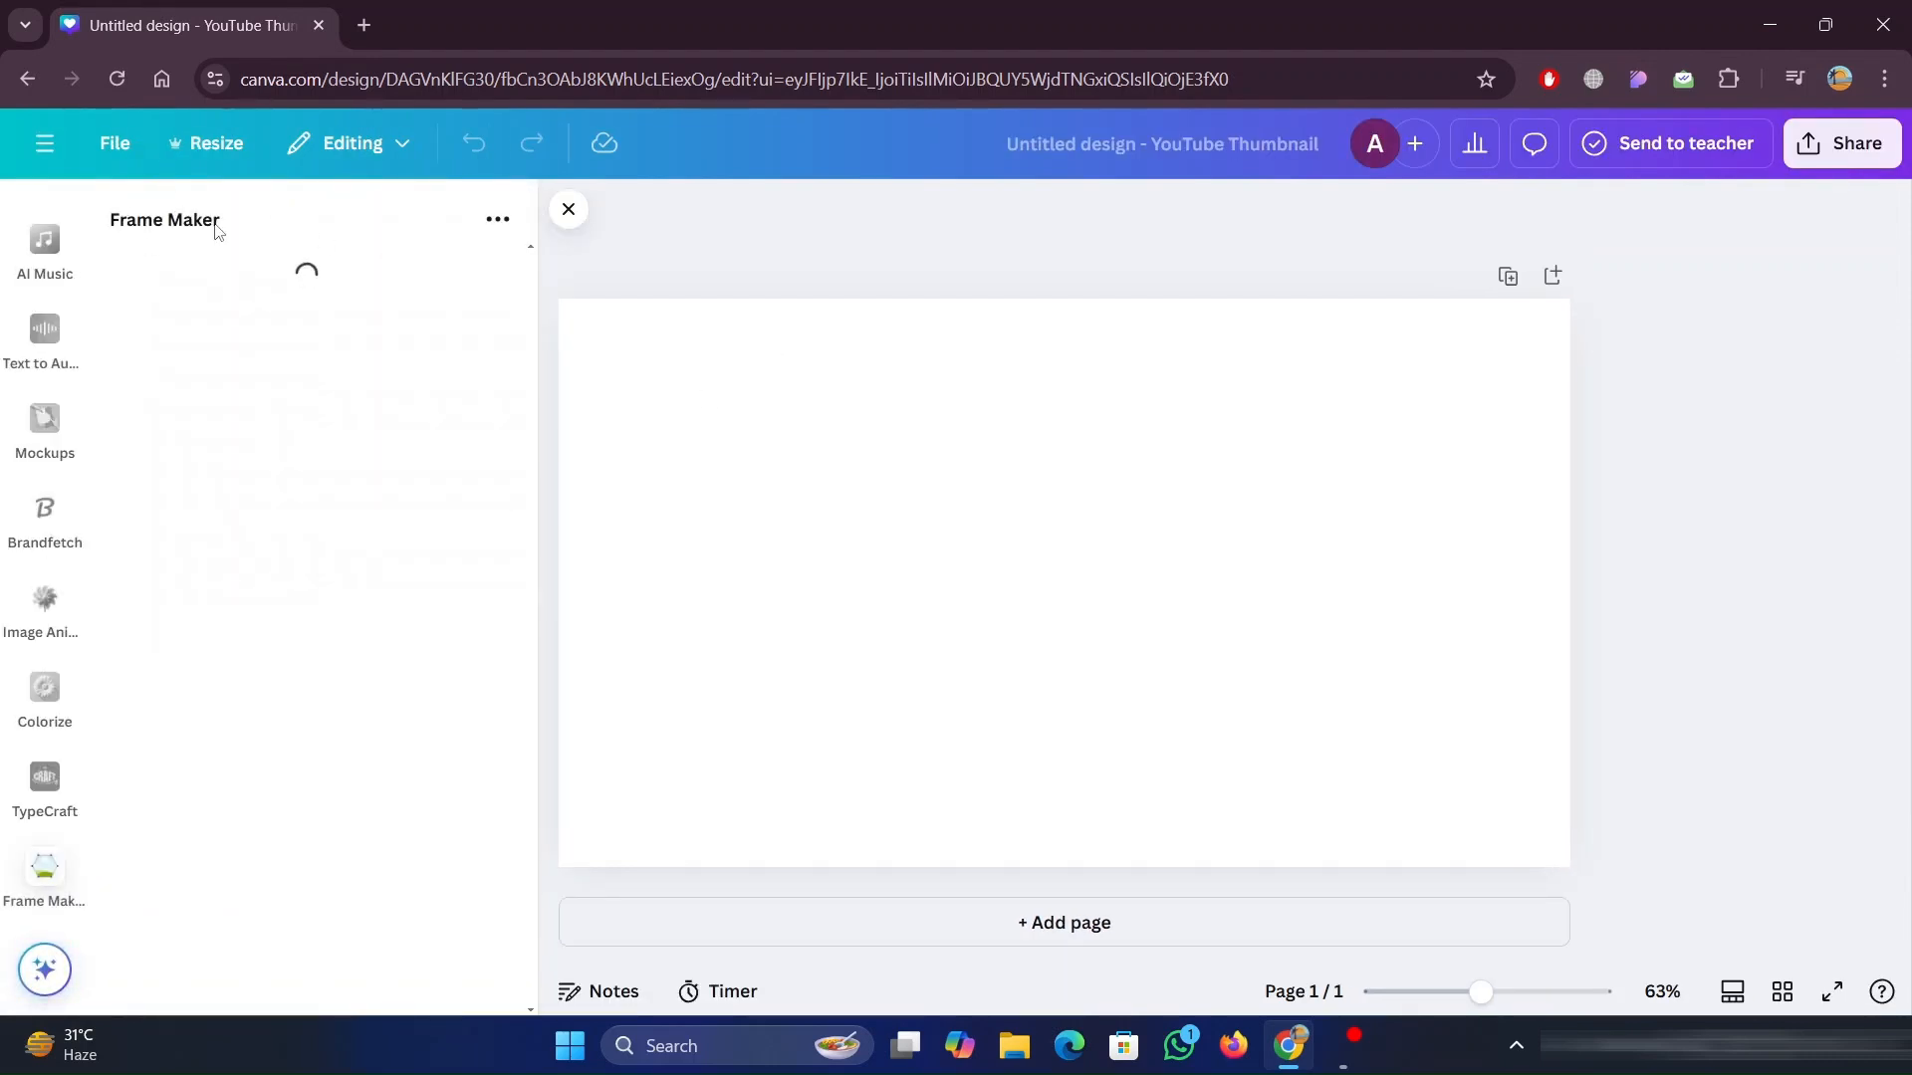
Load the trapezoid preset from Frame Maker's full collection of shapes
scroll(423, 628, "down", 3)
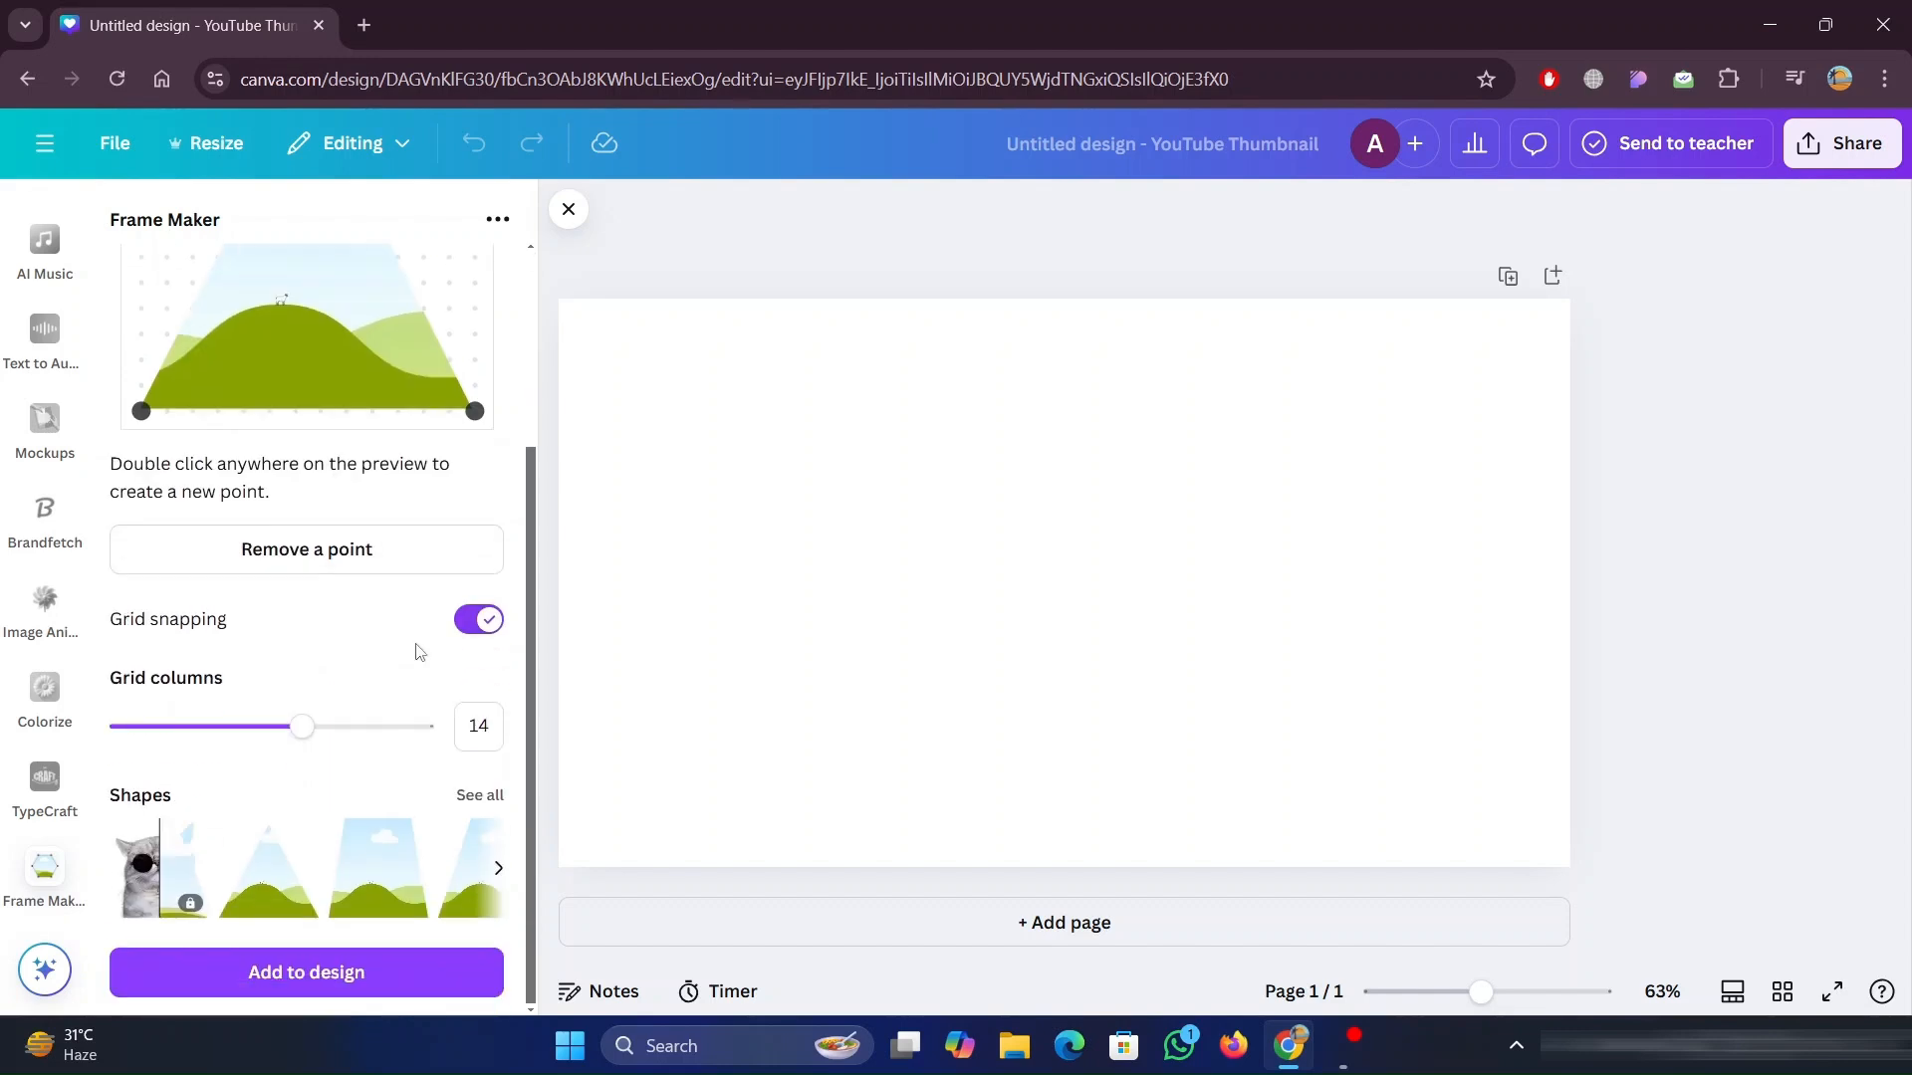
left_click(492, 797)
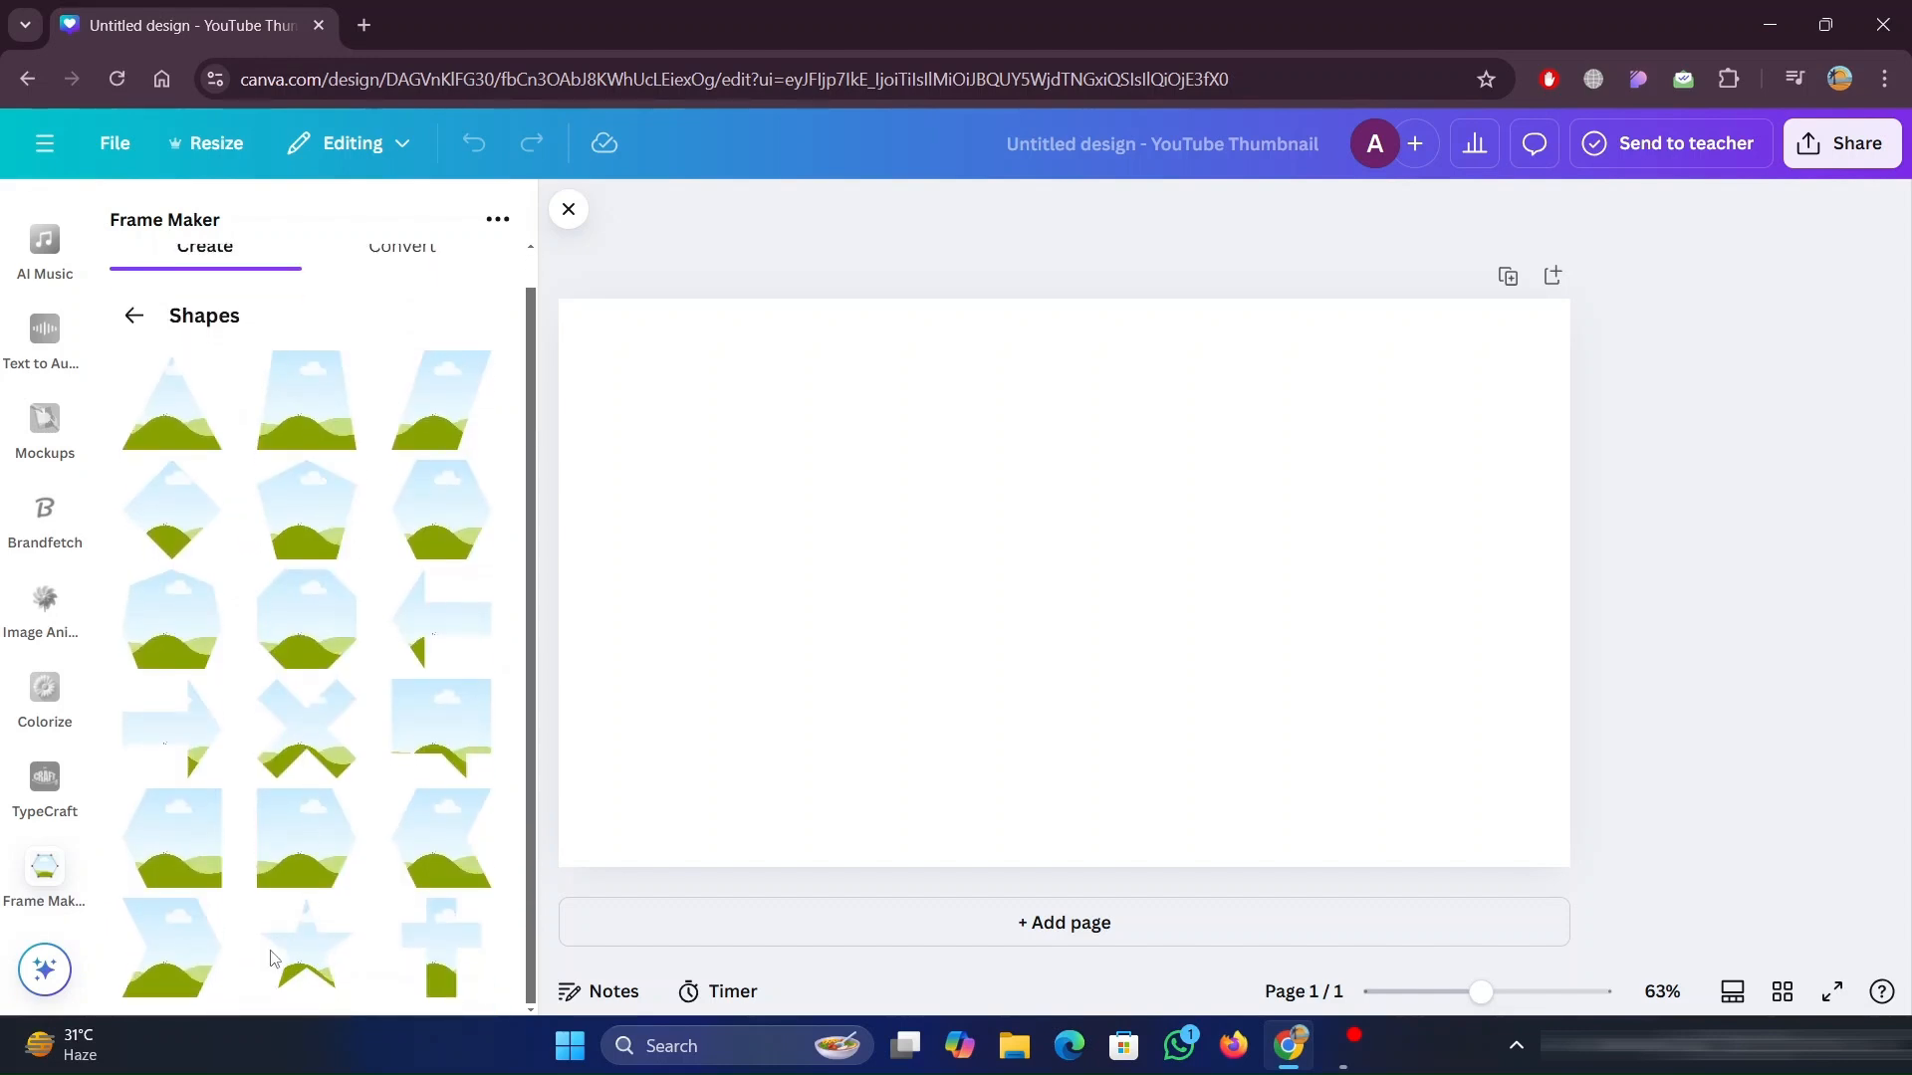
scroll(295, 789, "up", 1)
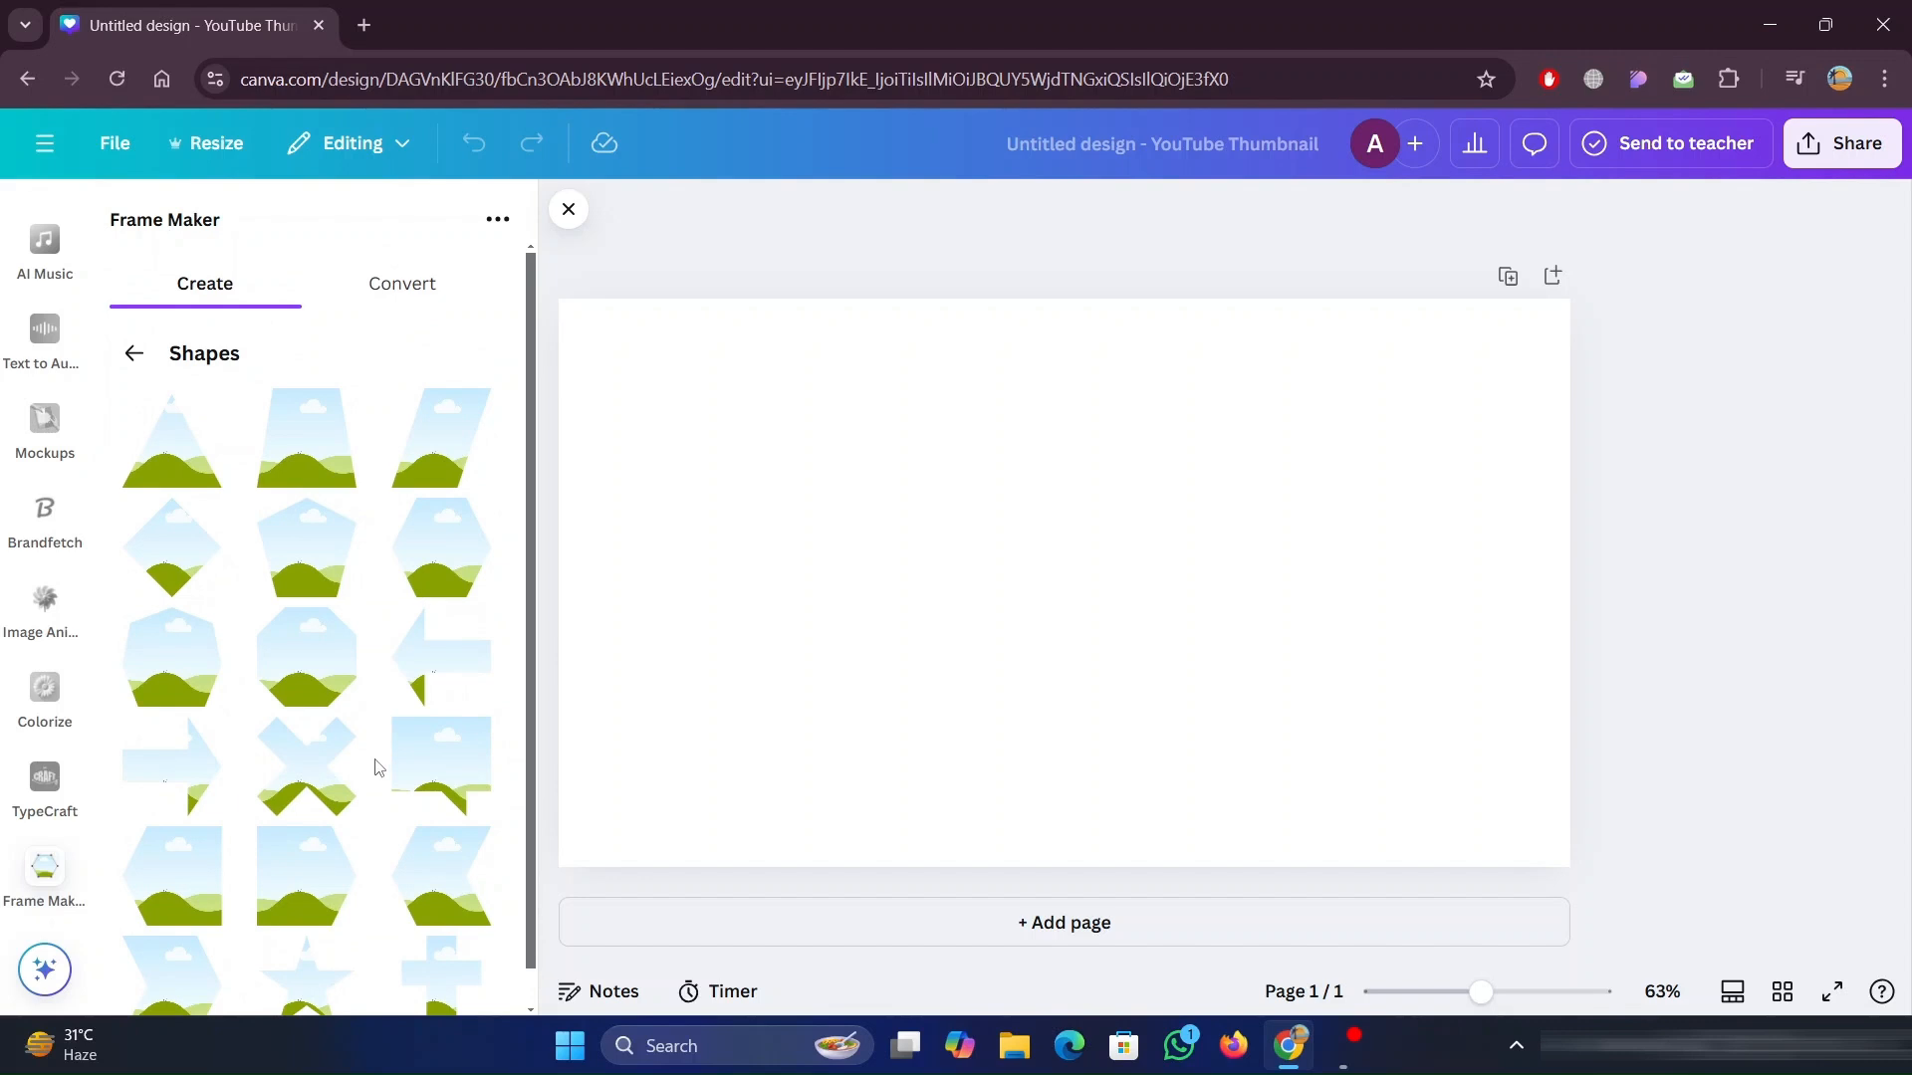
left_click(290, 433)
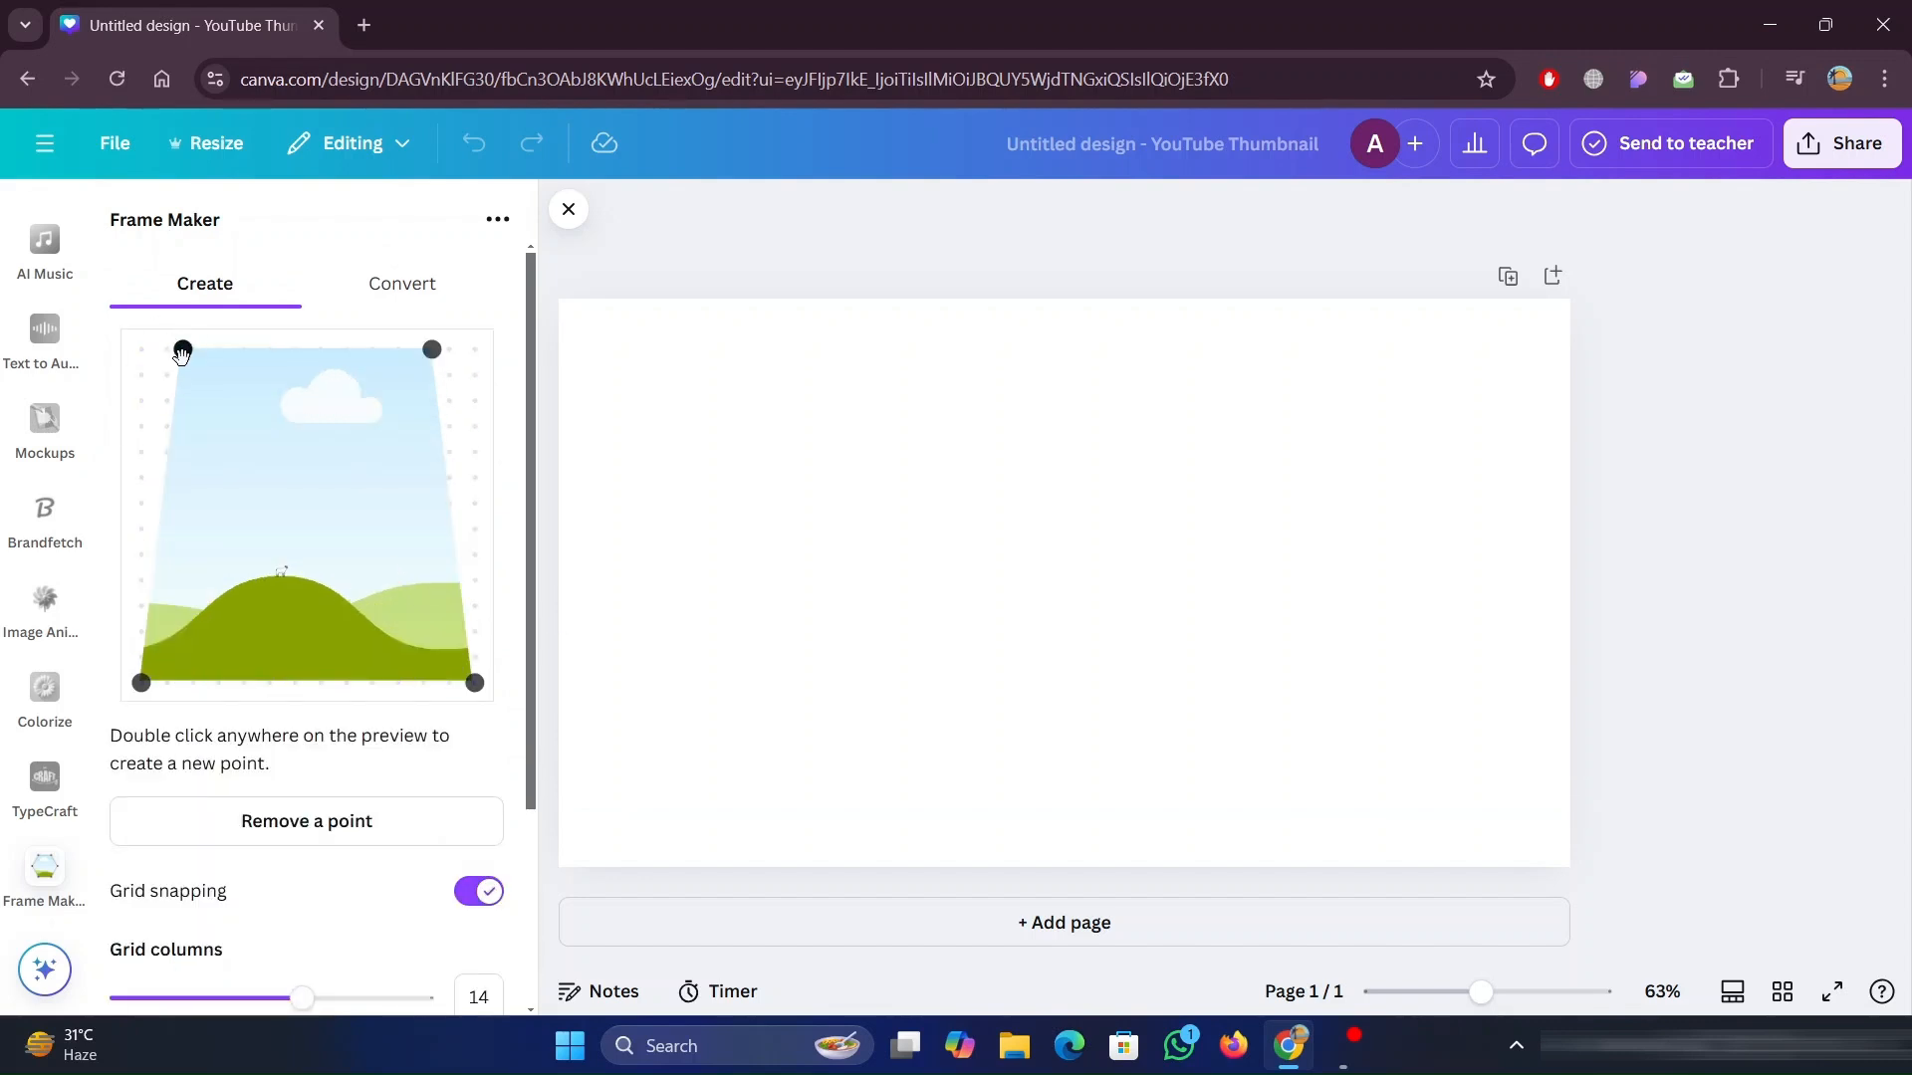
Reshape the trapezoid by moving its upper-right point into the grid corner and its upper-left point inward toward the lower right
left_click_drag(182, 349, 269, 504)
left_click_drag(431, 350, 475, 350)
mouse_move(269, 503)
left_mouse_down()
mouse_move(397, 579)
mouse_move(101, 372)
mouse_move(142, 499)
mouse_move(397, 576)
mouse_move(244, 504)
left_mouse_up()
mouse_move(142, 683)
left_mouse_down()
mouse_move(346, 580)
mouse_move(141, 657)
mouse_move(142, 683)
left_mouse_up()
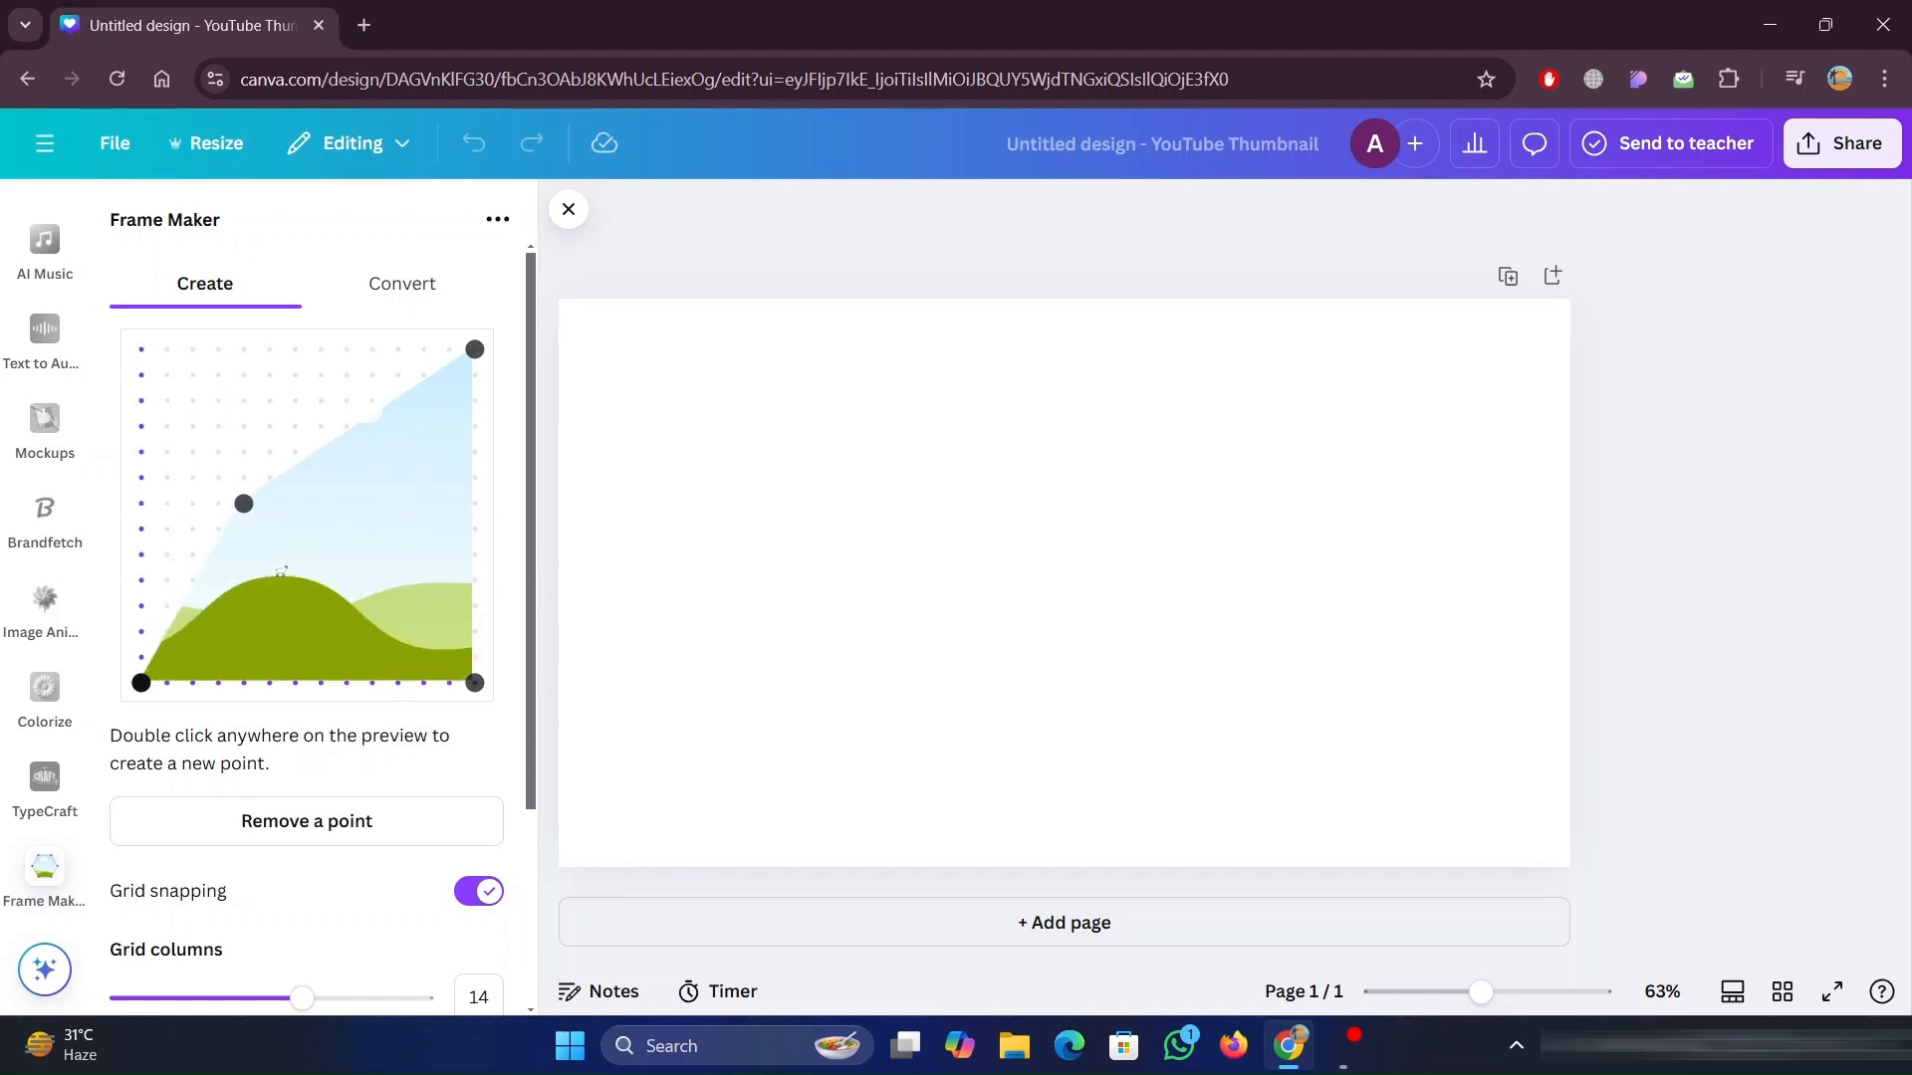
left_click_drag(244, 504, 371, 579)
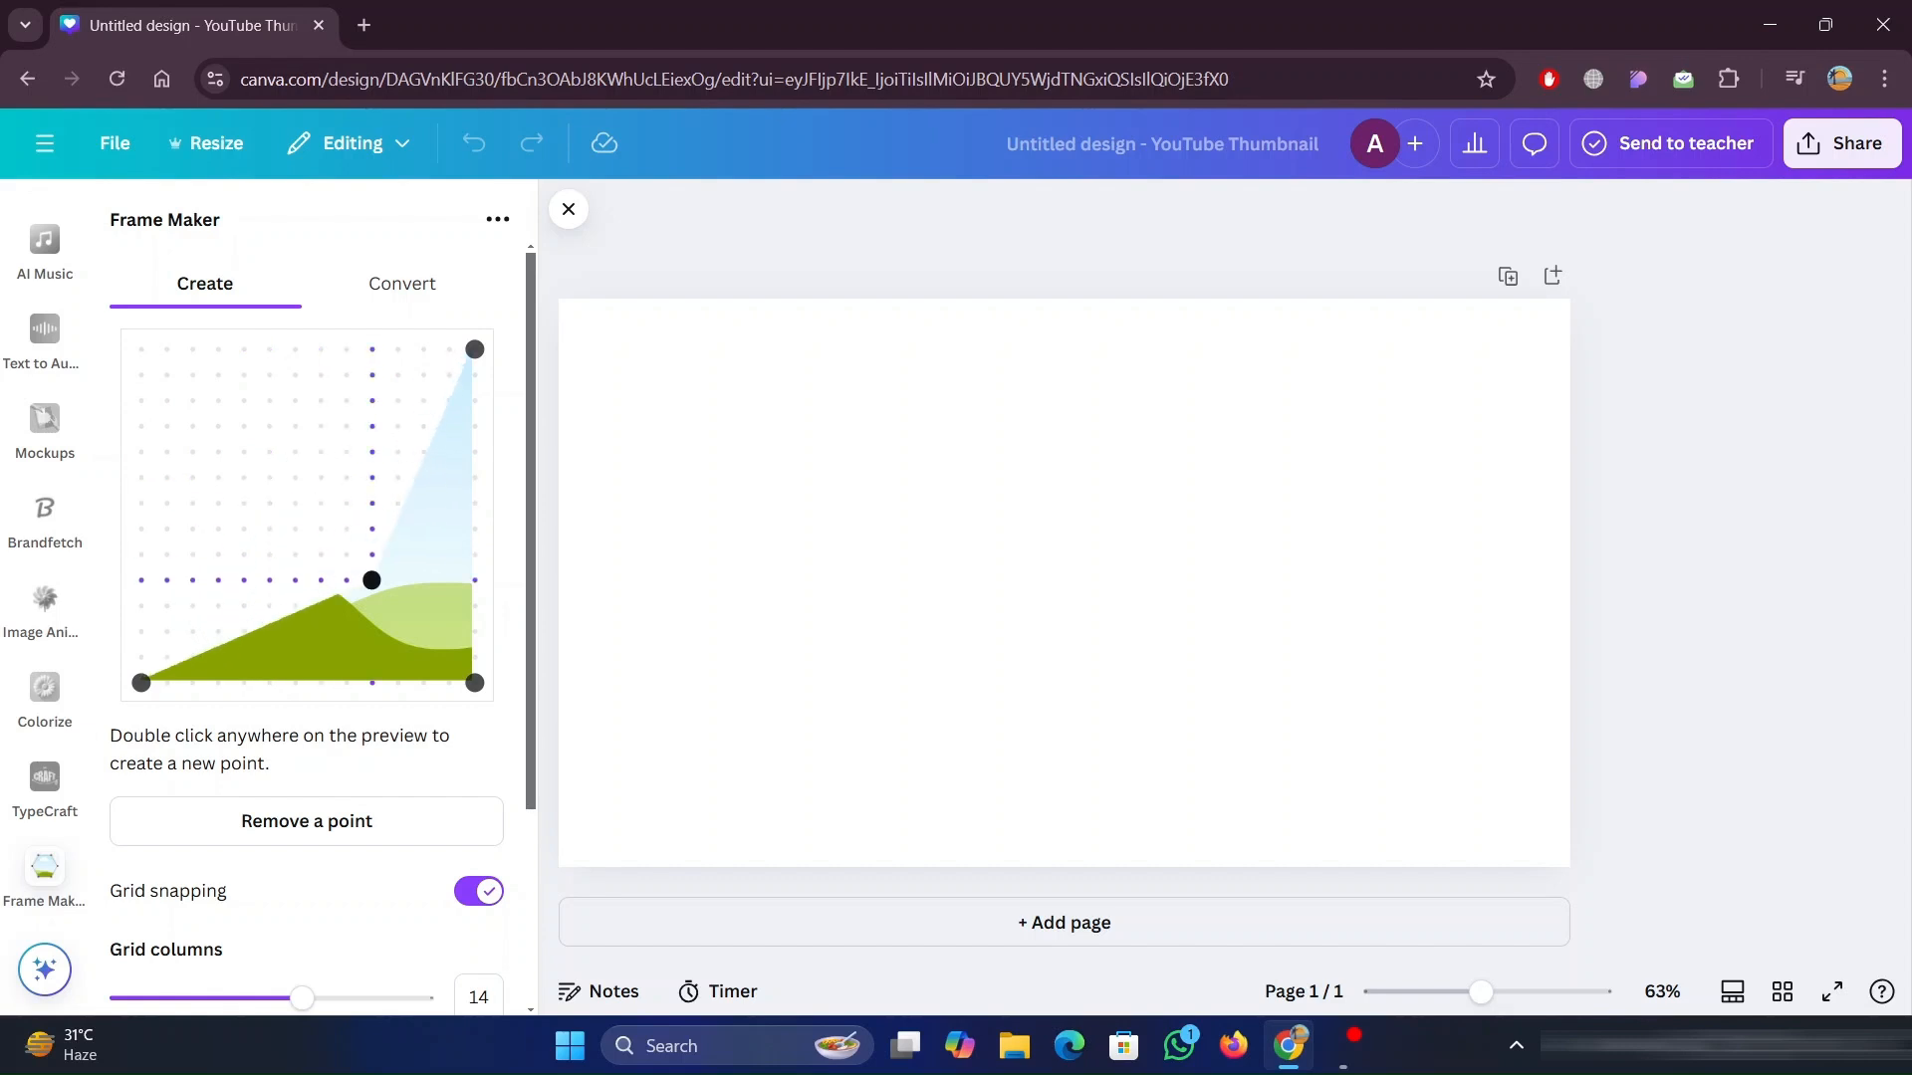
Add the custom frame to the design, enlarge it and centre it on the page
scroll(468, 717, "down", 3)
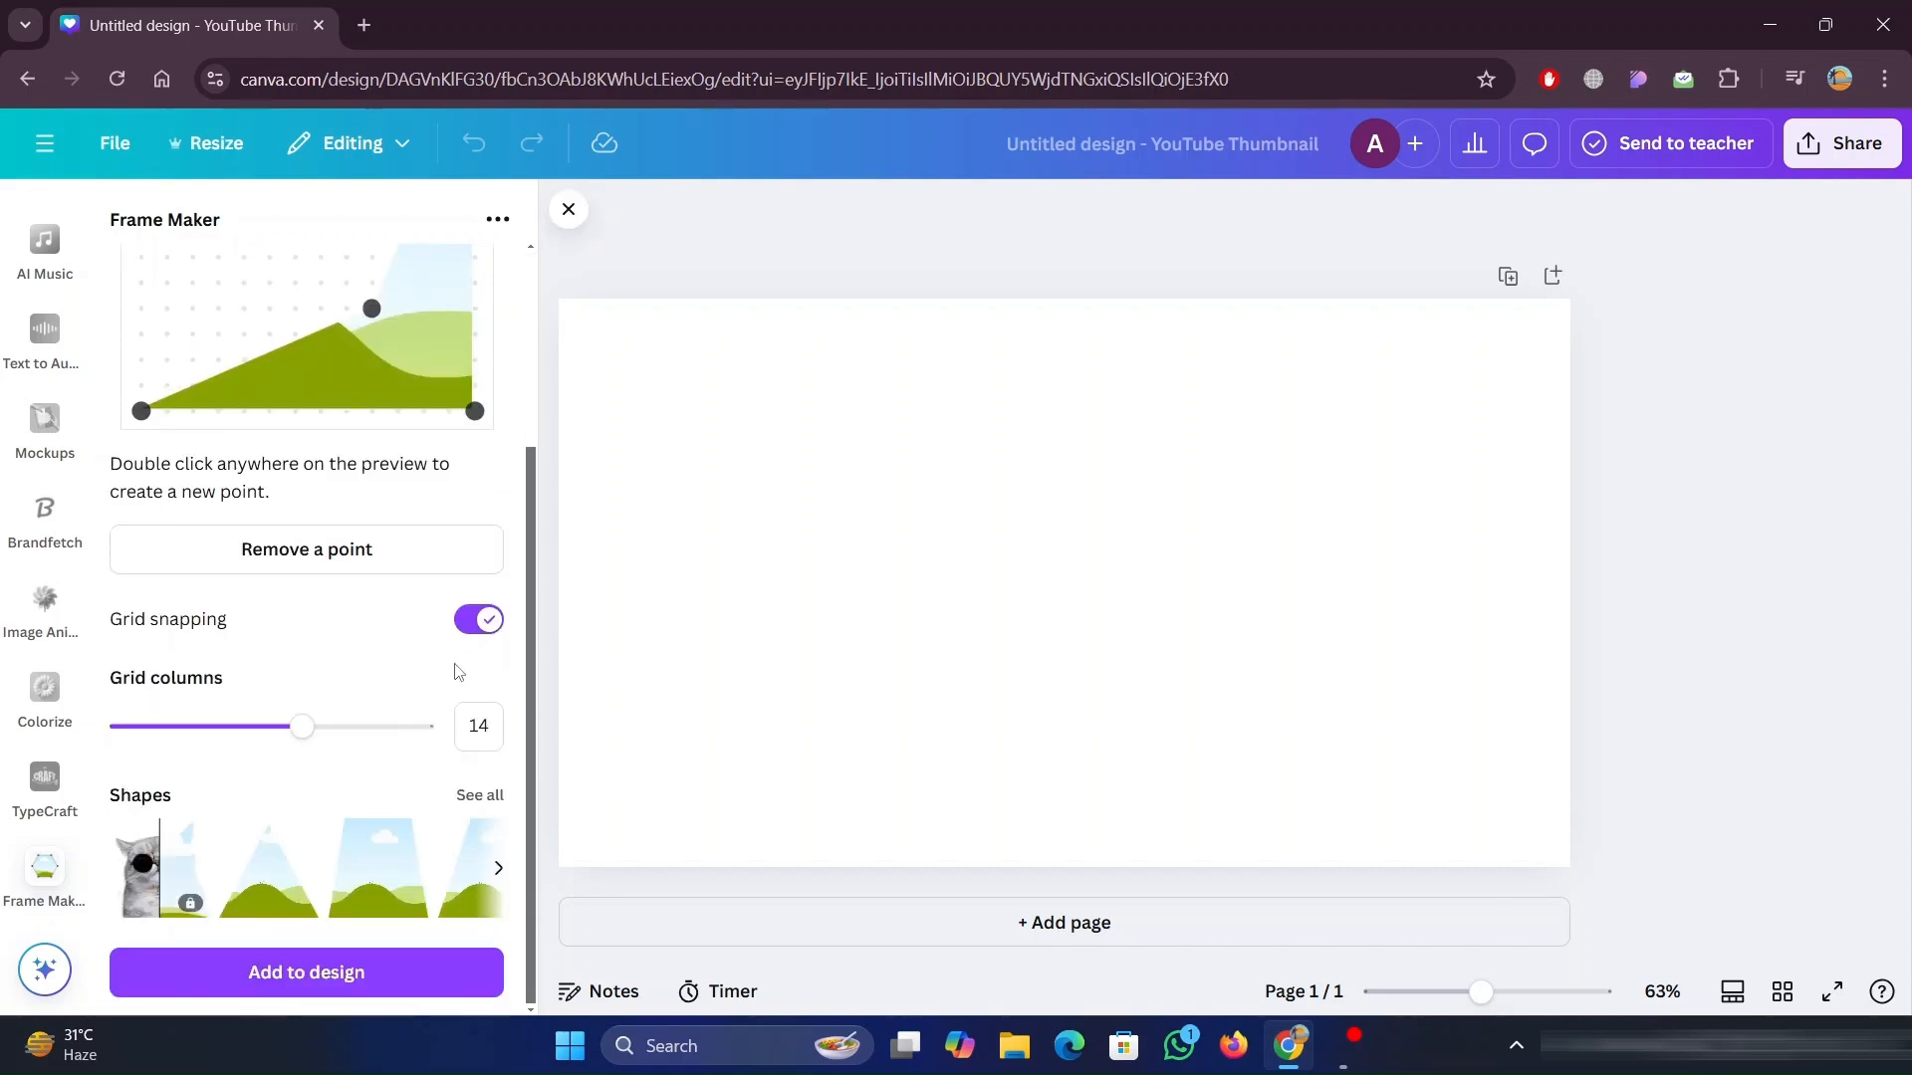
left_click(307, 973)
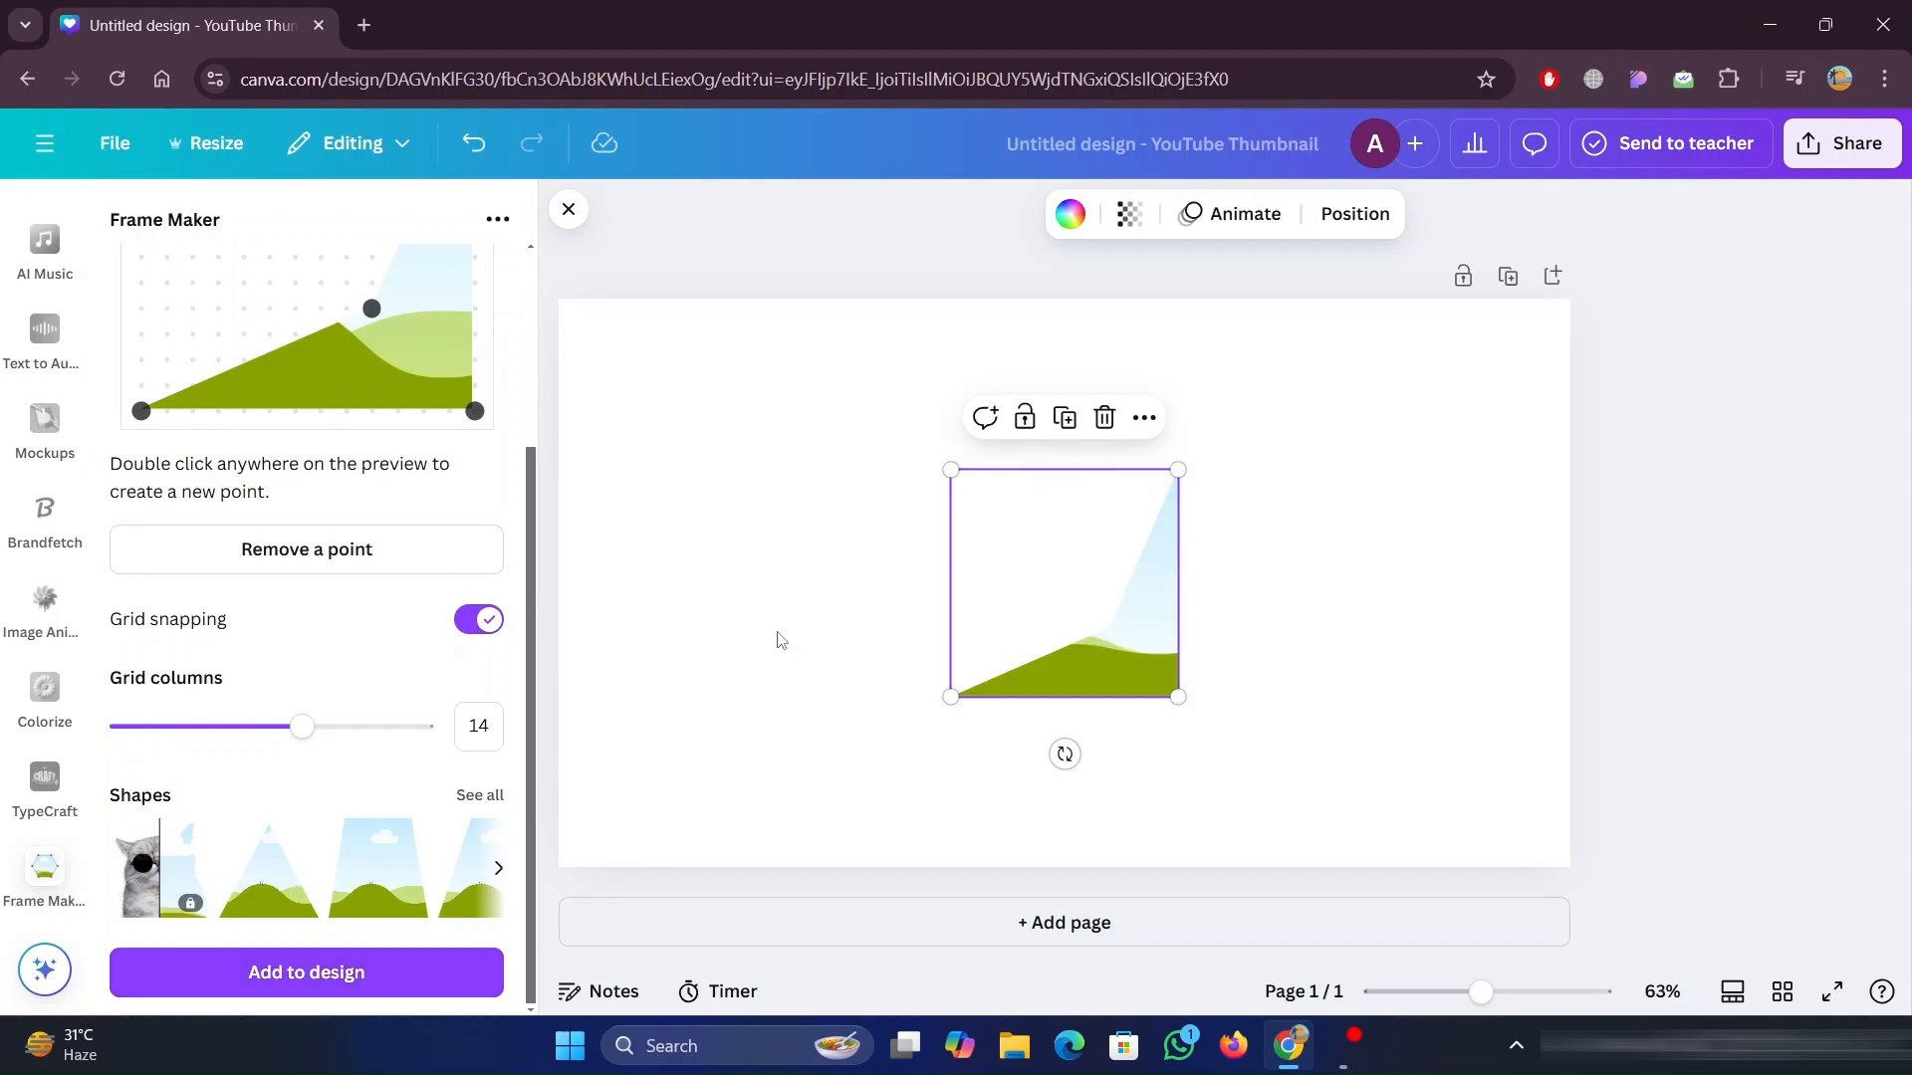
left_click_drag(950, 466, 657, 450)
left_click(696, 470)
left_click_drag(963, 510, 1050, 589)
Fill the custom frame with an image from the uploads
scroll(48, 381, "up", 10)
left_click(45, 588)
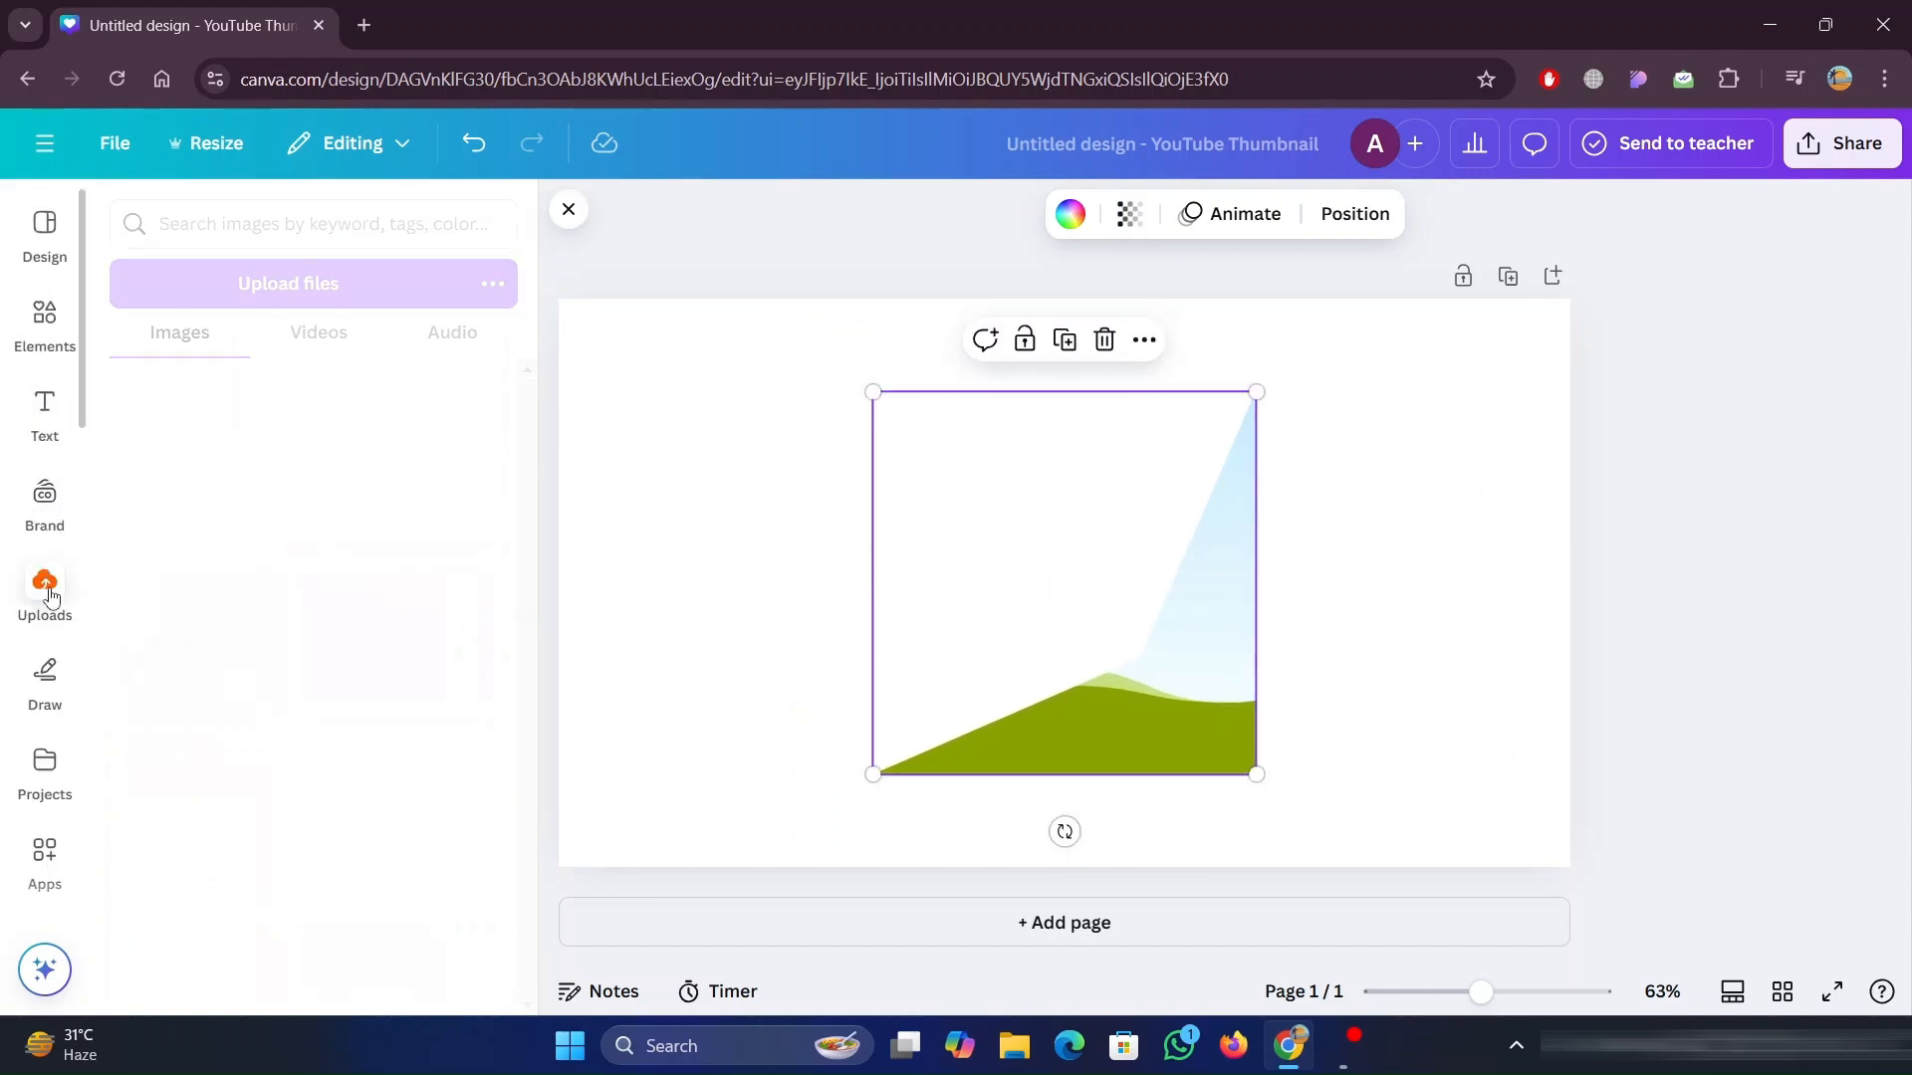
left_click_drag(171, 439, 1157, 639)
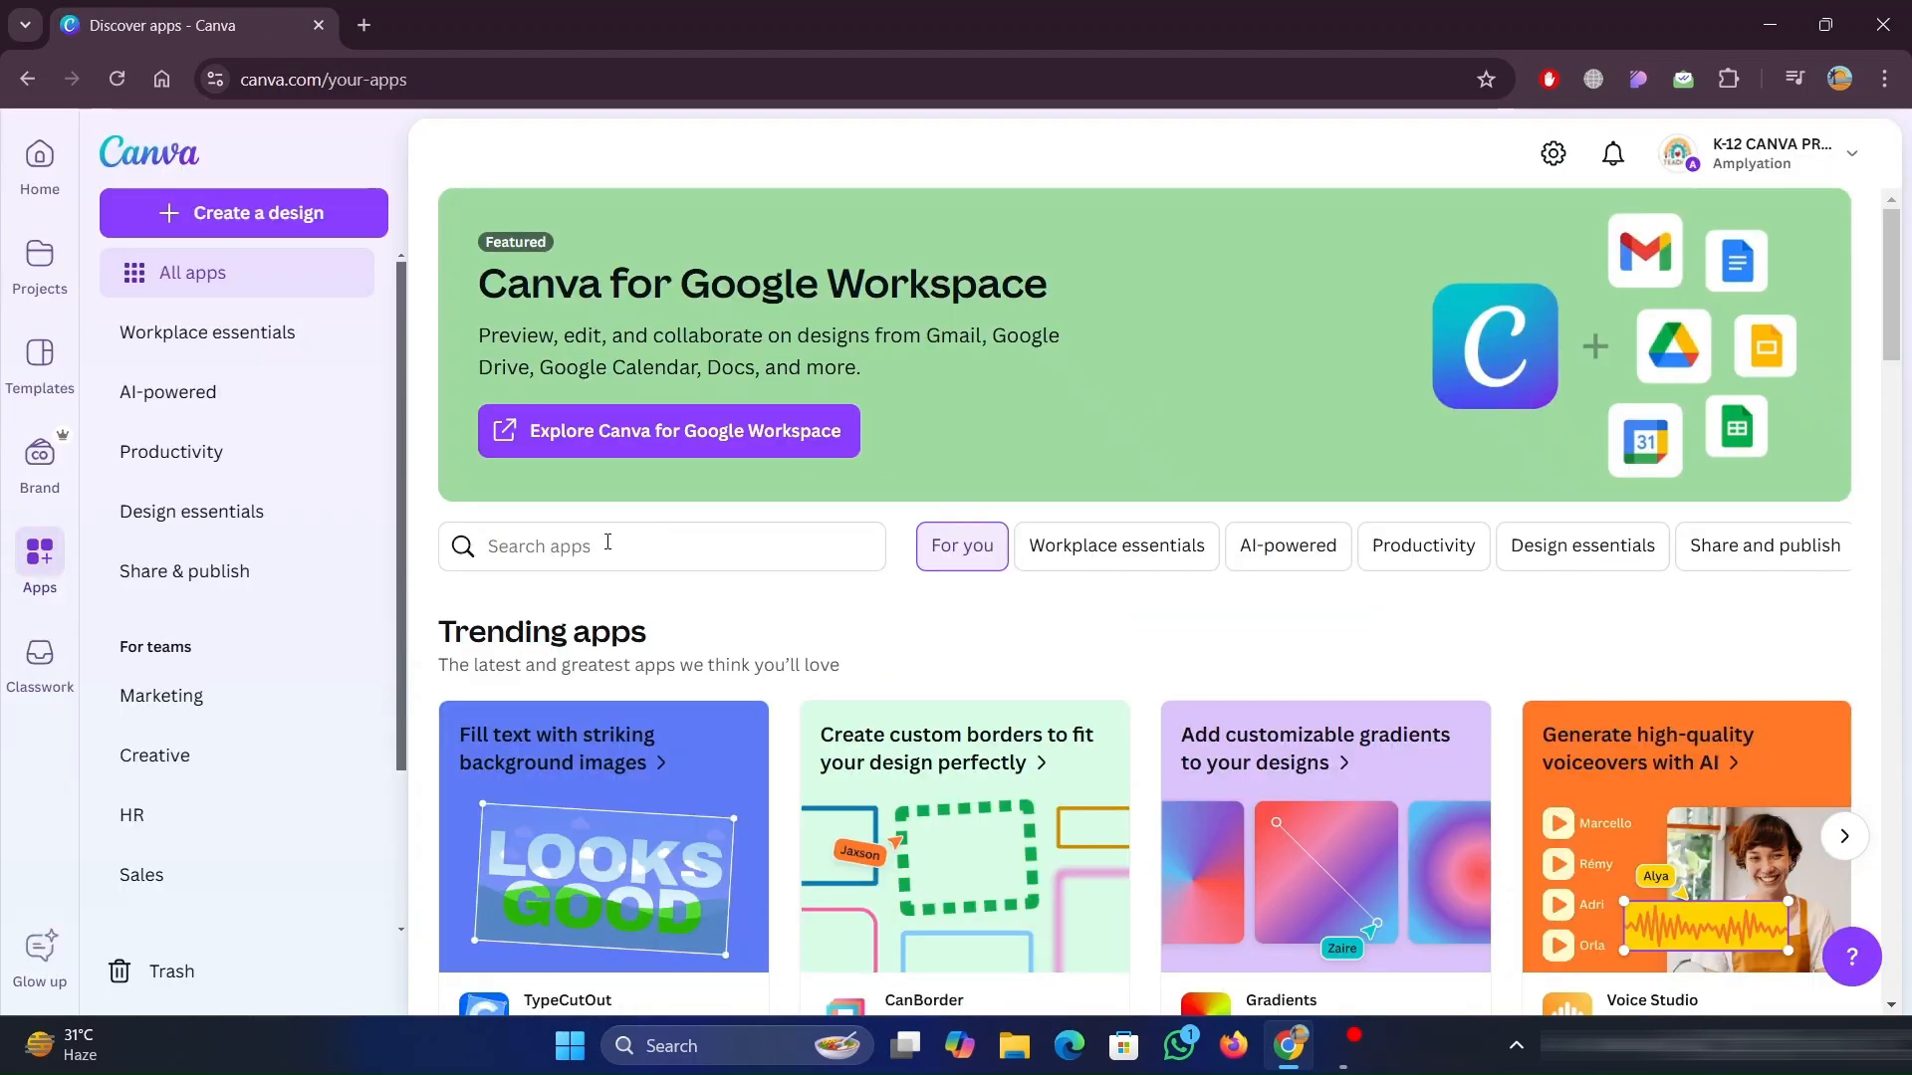
Search the apps for Image Upscaler, open its details and look through its preview images
left_click(601, 543)
type("Imag")
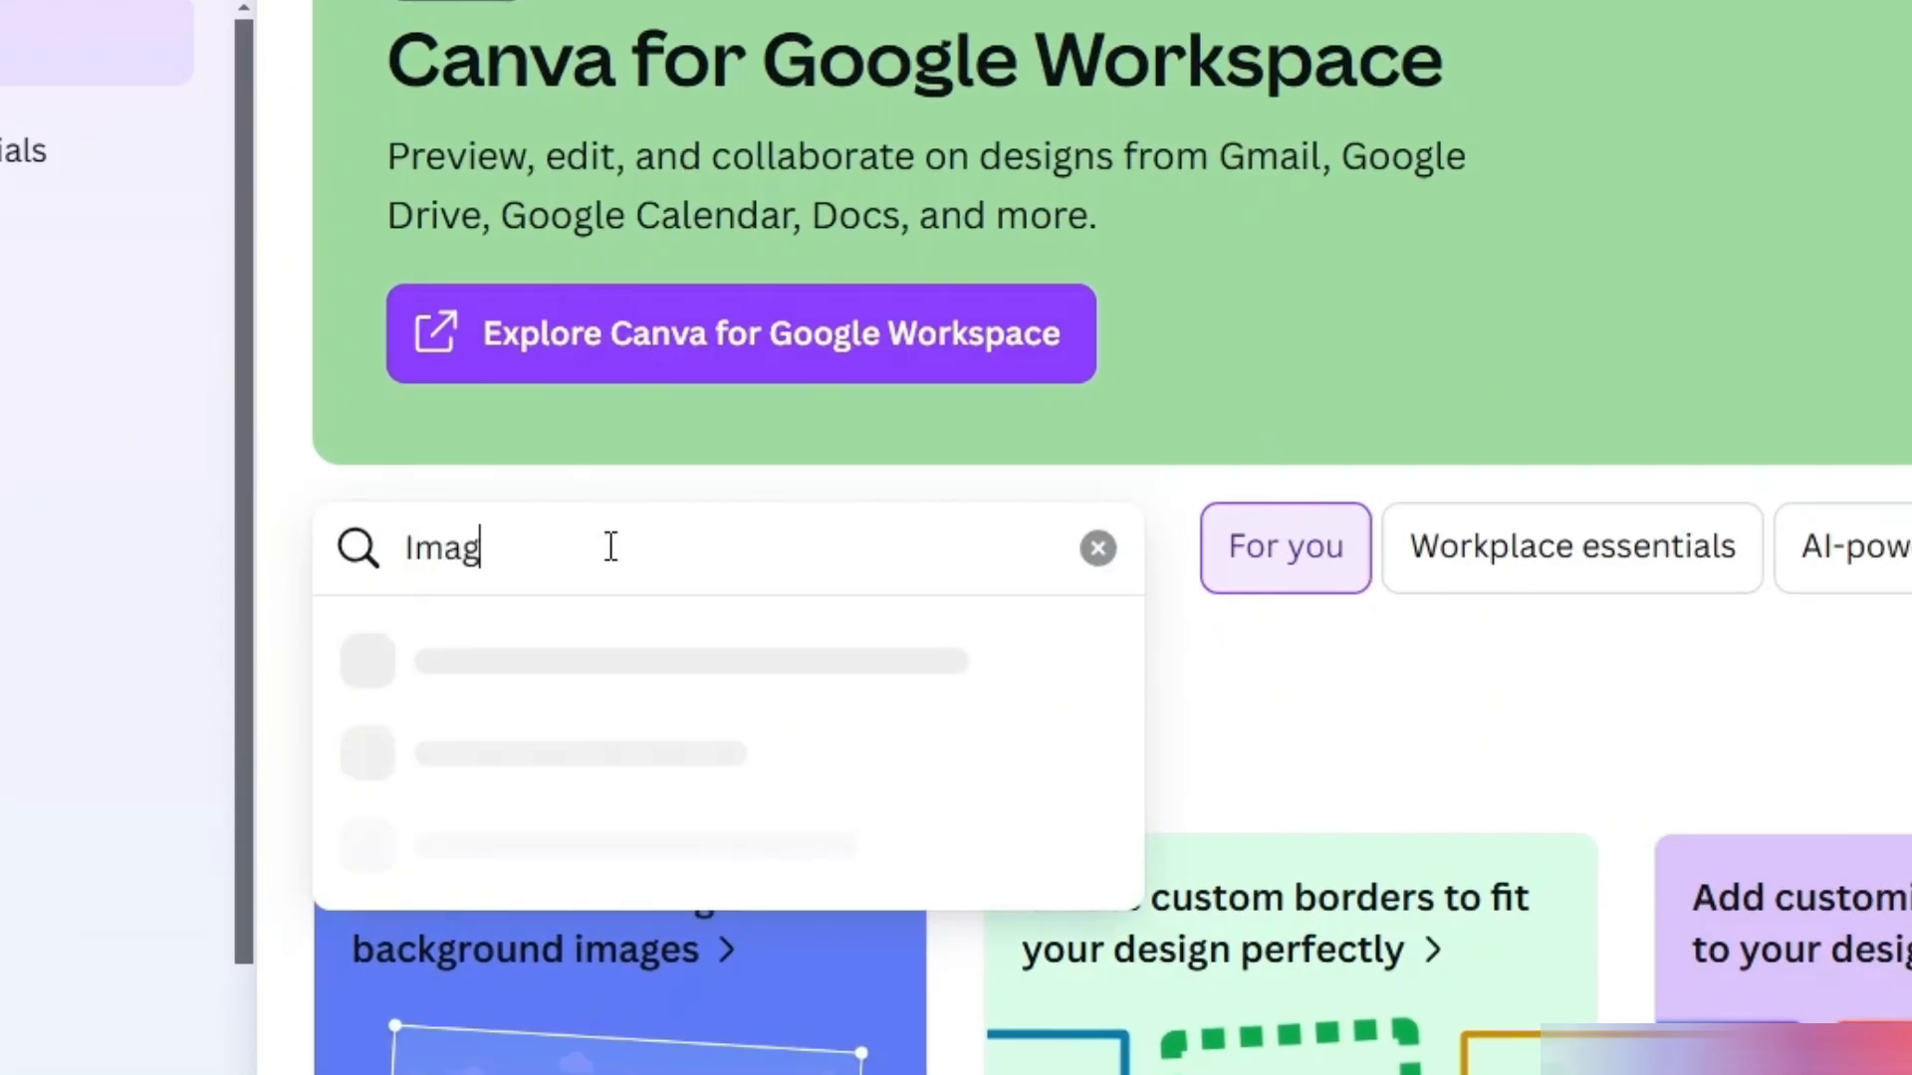
type("e Upscaler")
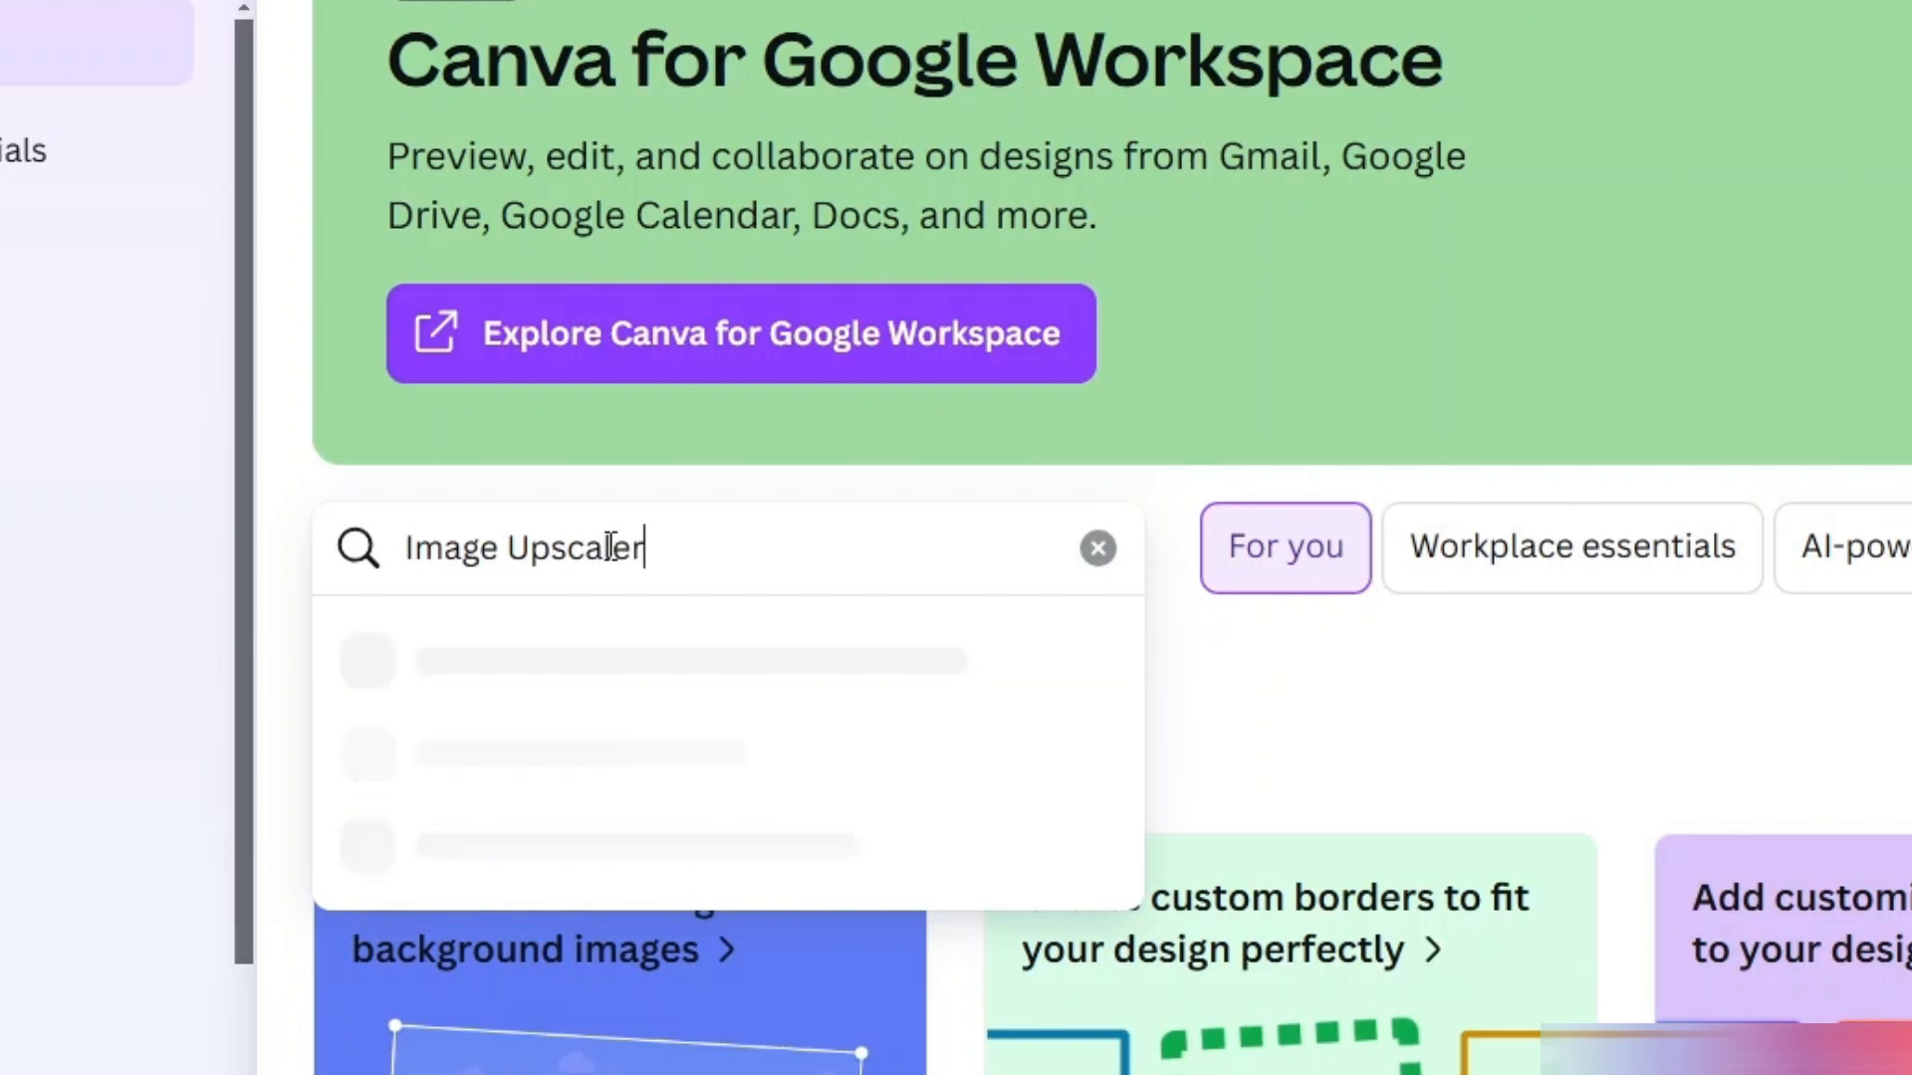
key("Return")
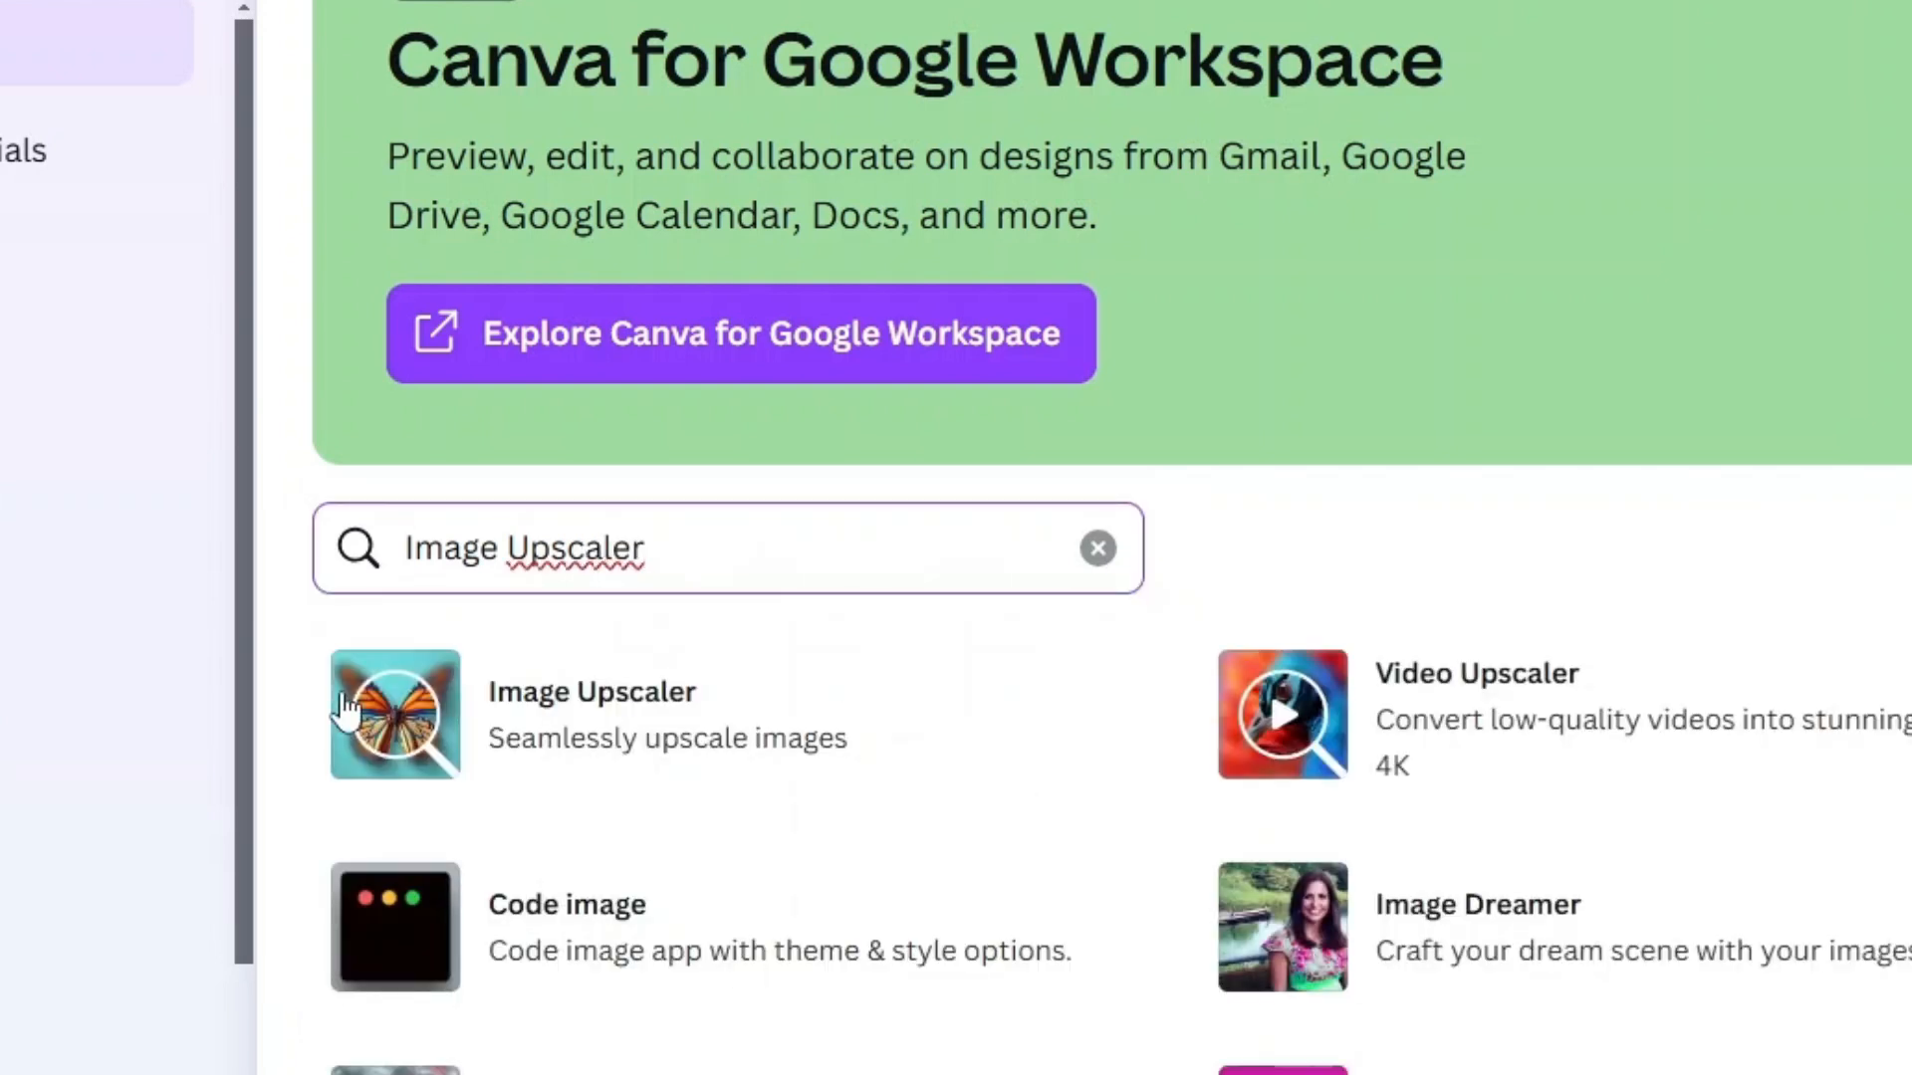
left_click(672, 709)
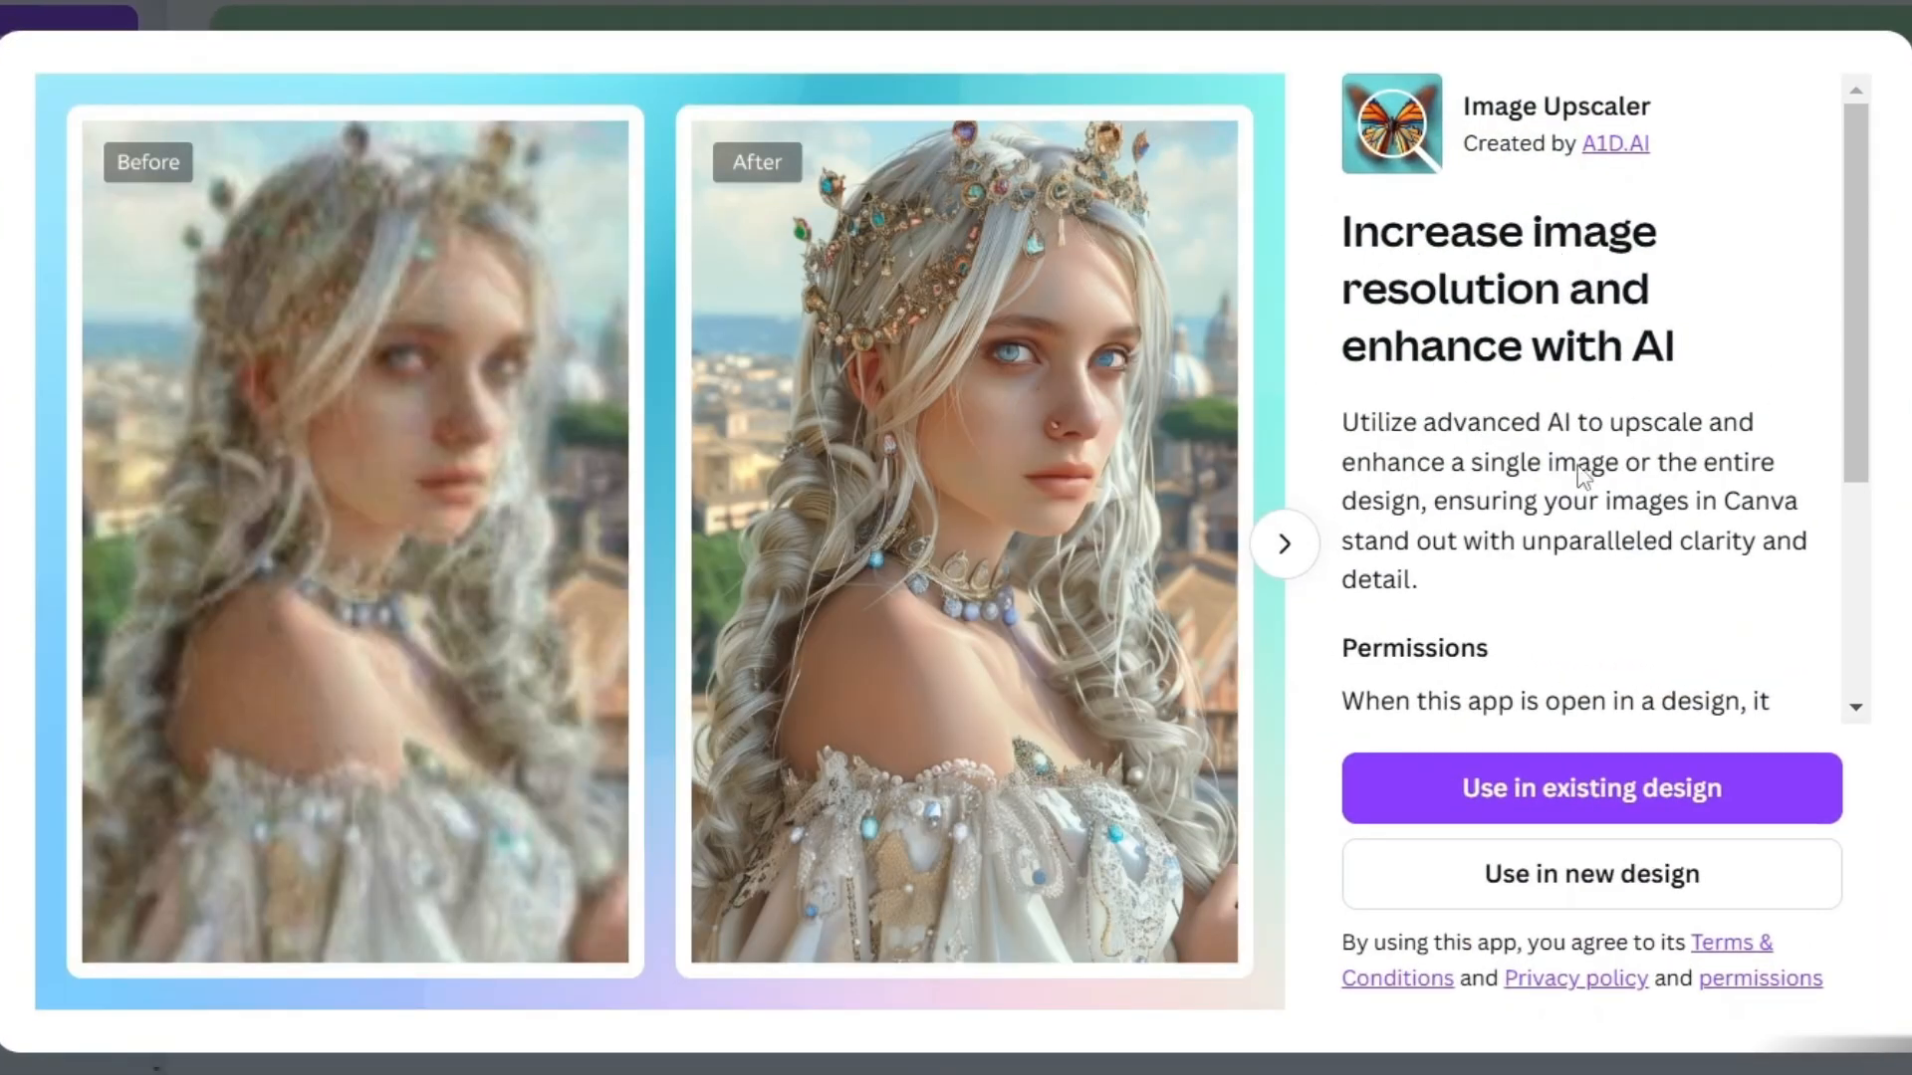
left_click(1310, 560)
left_click(1284, 543)
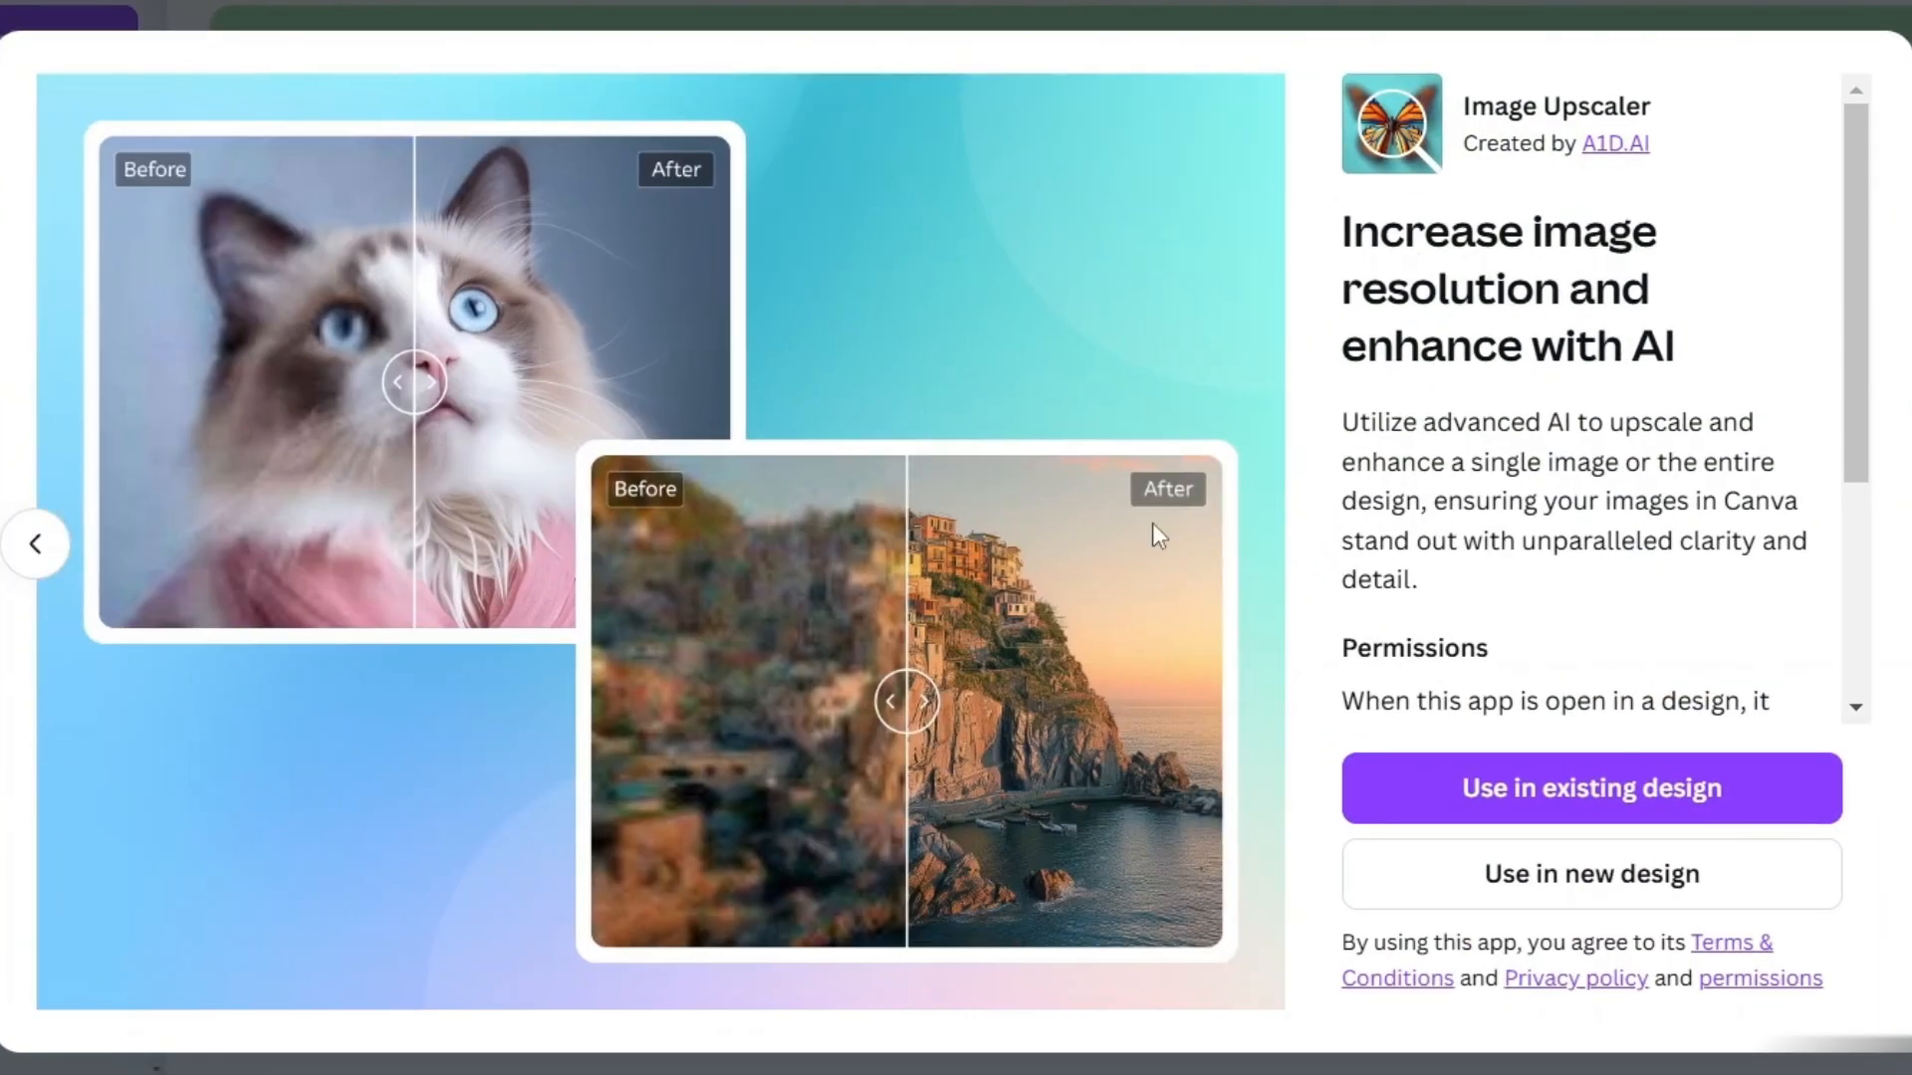
Start a new YouTube Thumbnail design with the Image Upscaler app
left_click(1678, 797)
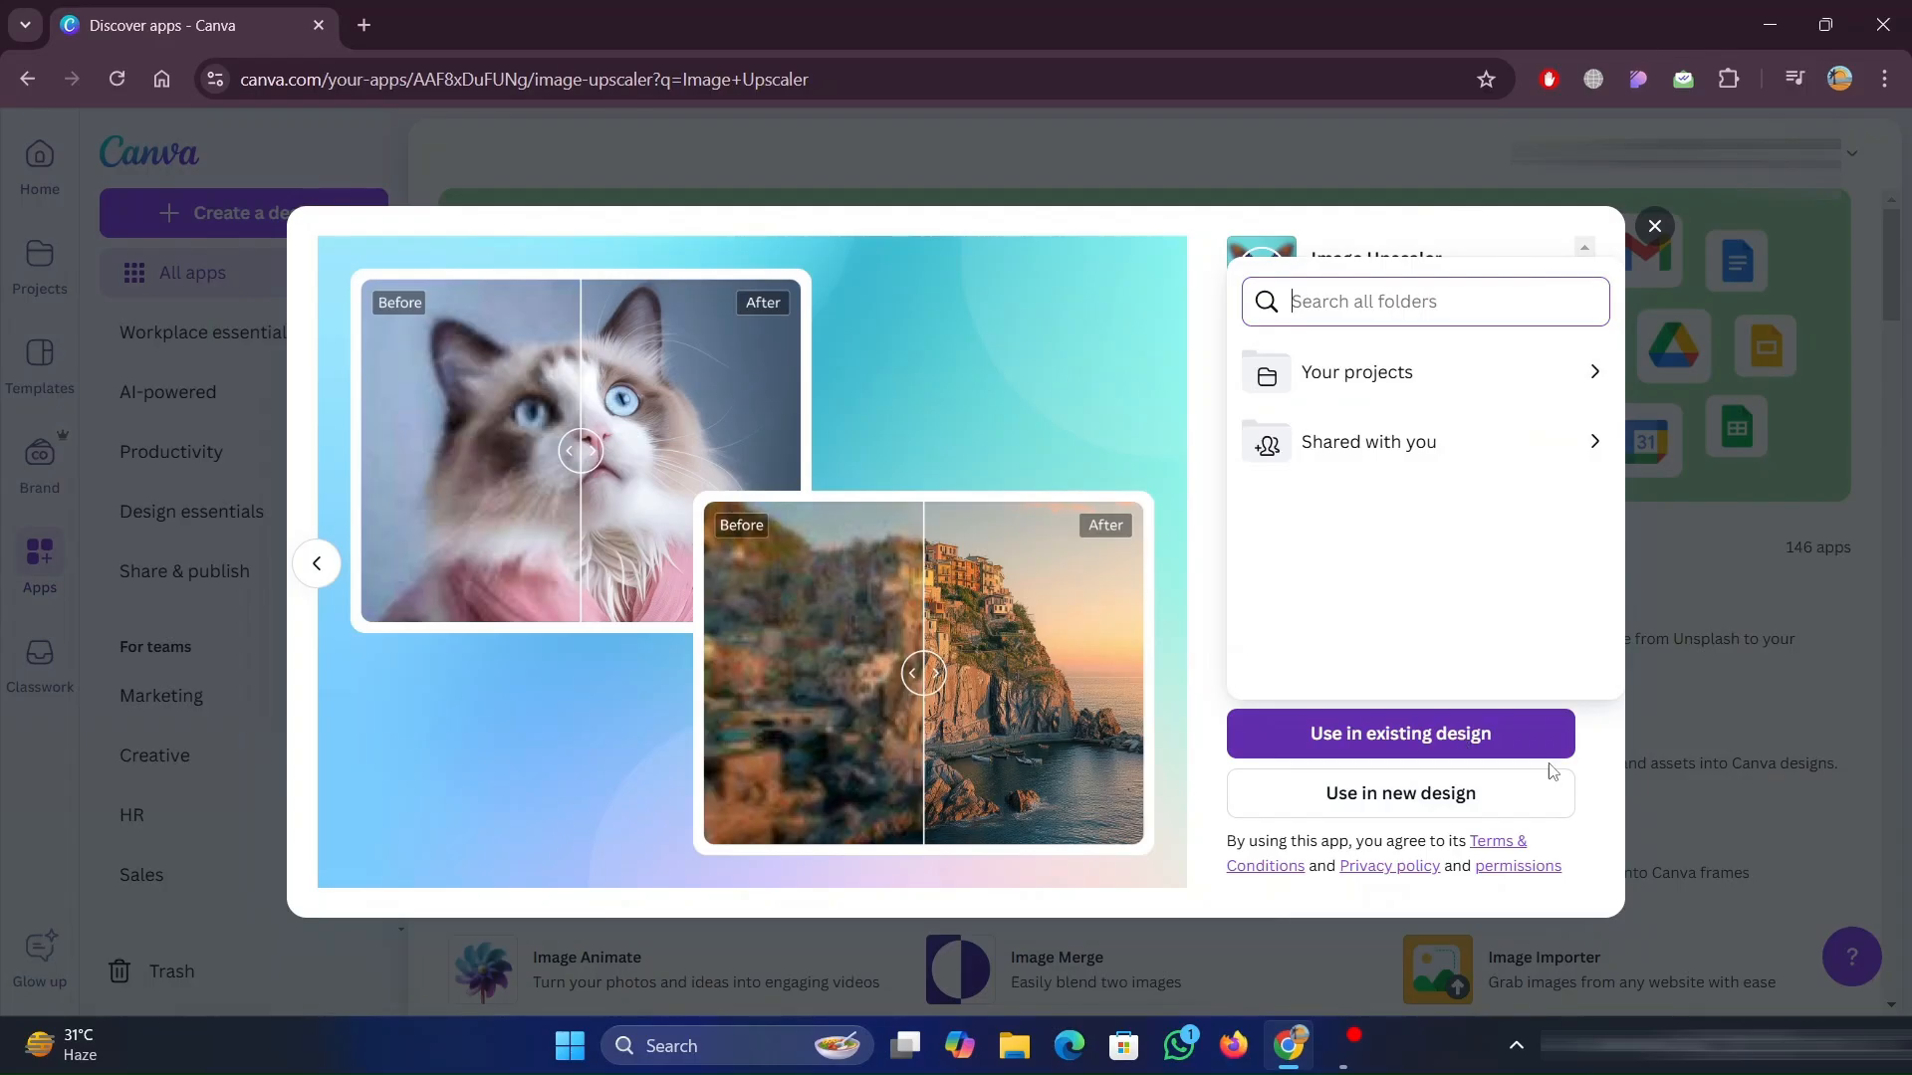
type("thumbnail")
left_click(1399, 551)
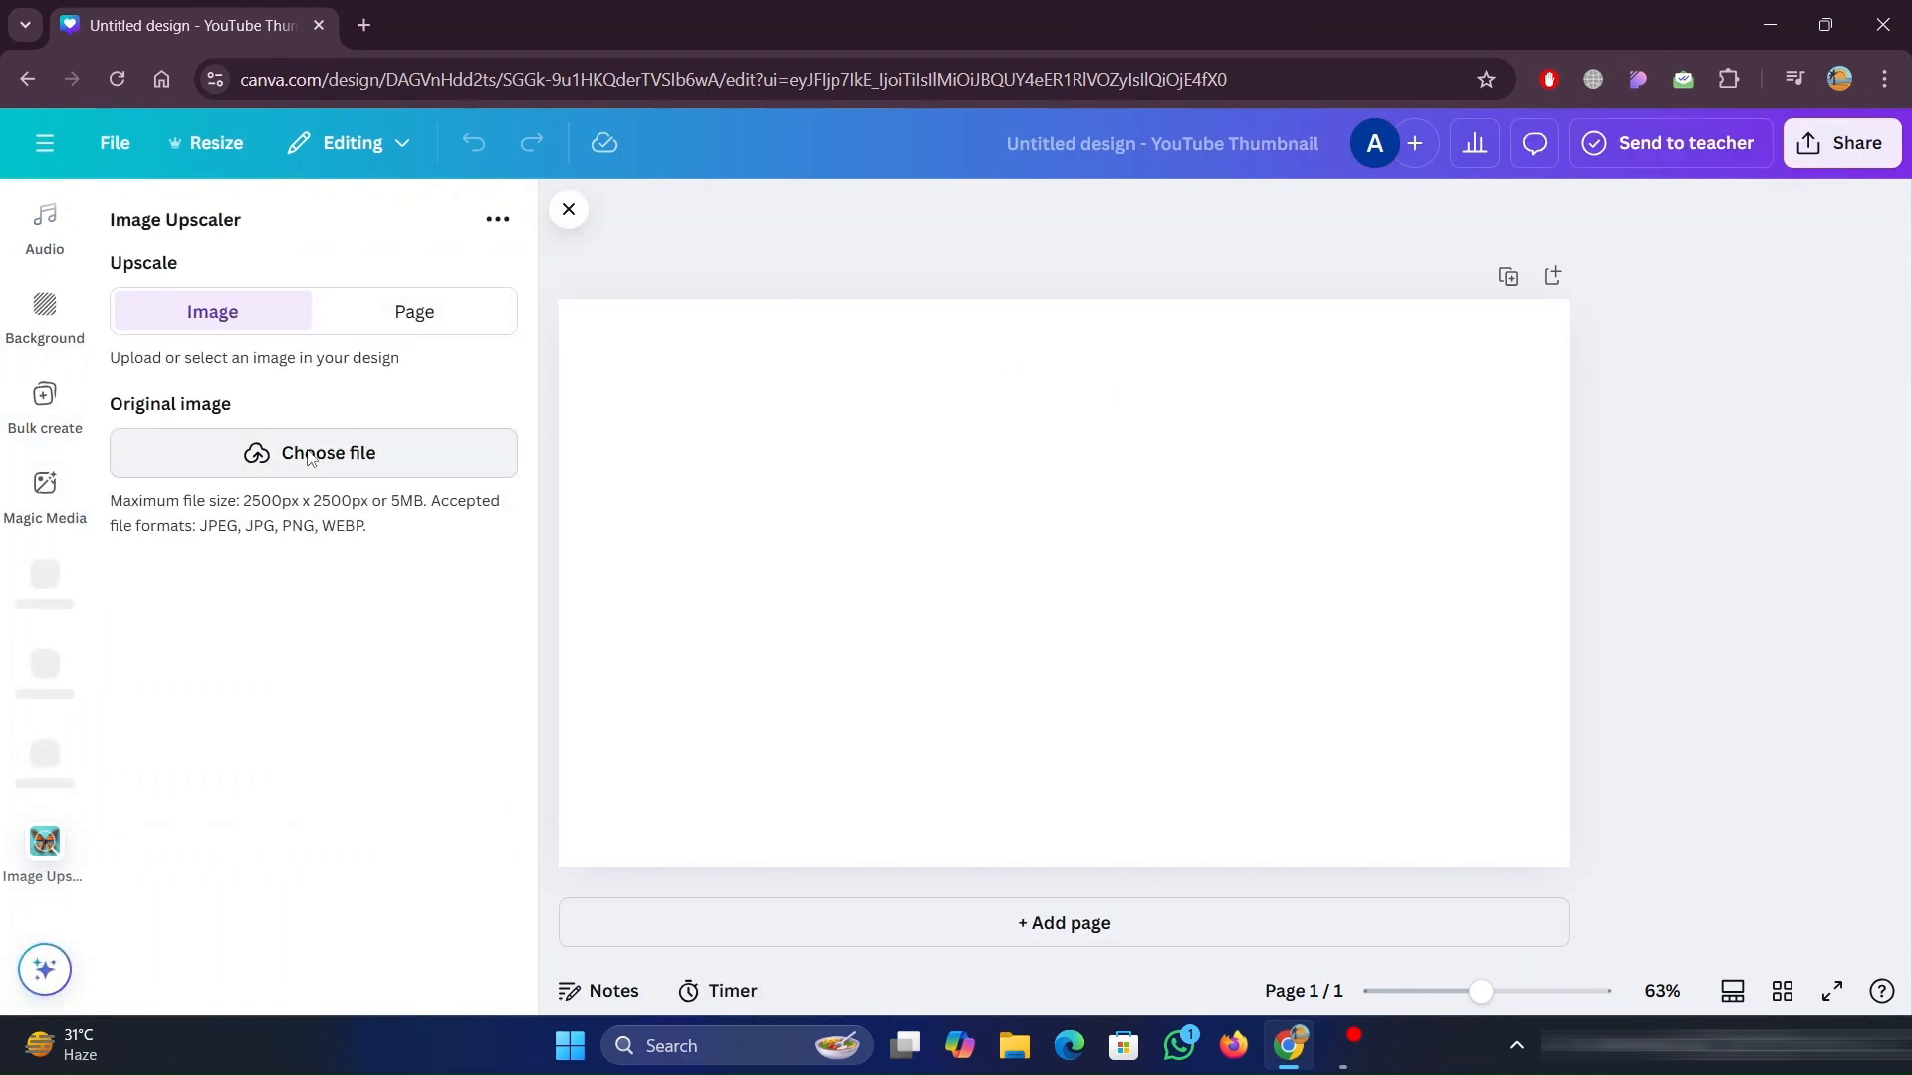
Load IGXTECH LOGO.png as the original image and upscale it at 3x resolution
left_click(309, 455)
left_click(308, 236)
left_click(735, 551)
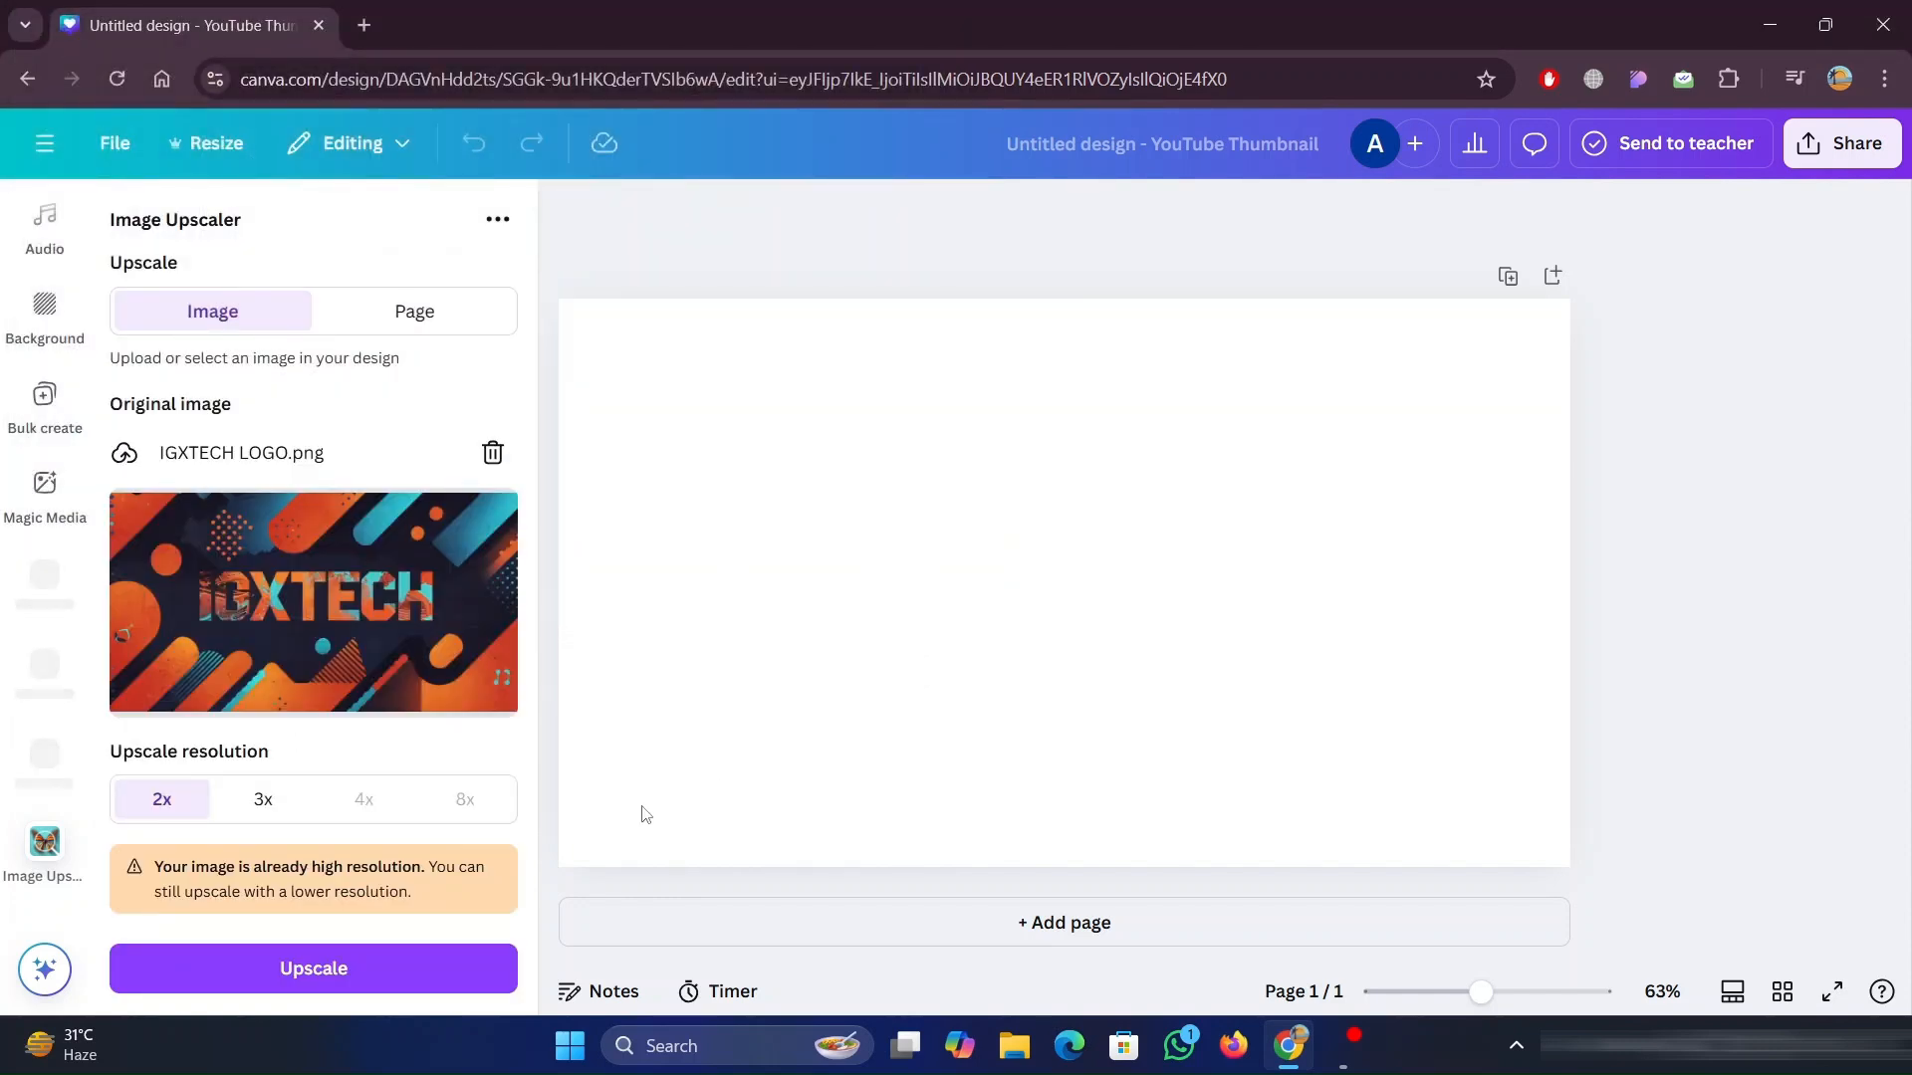
left_click(264, 807)
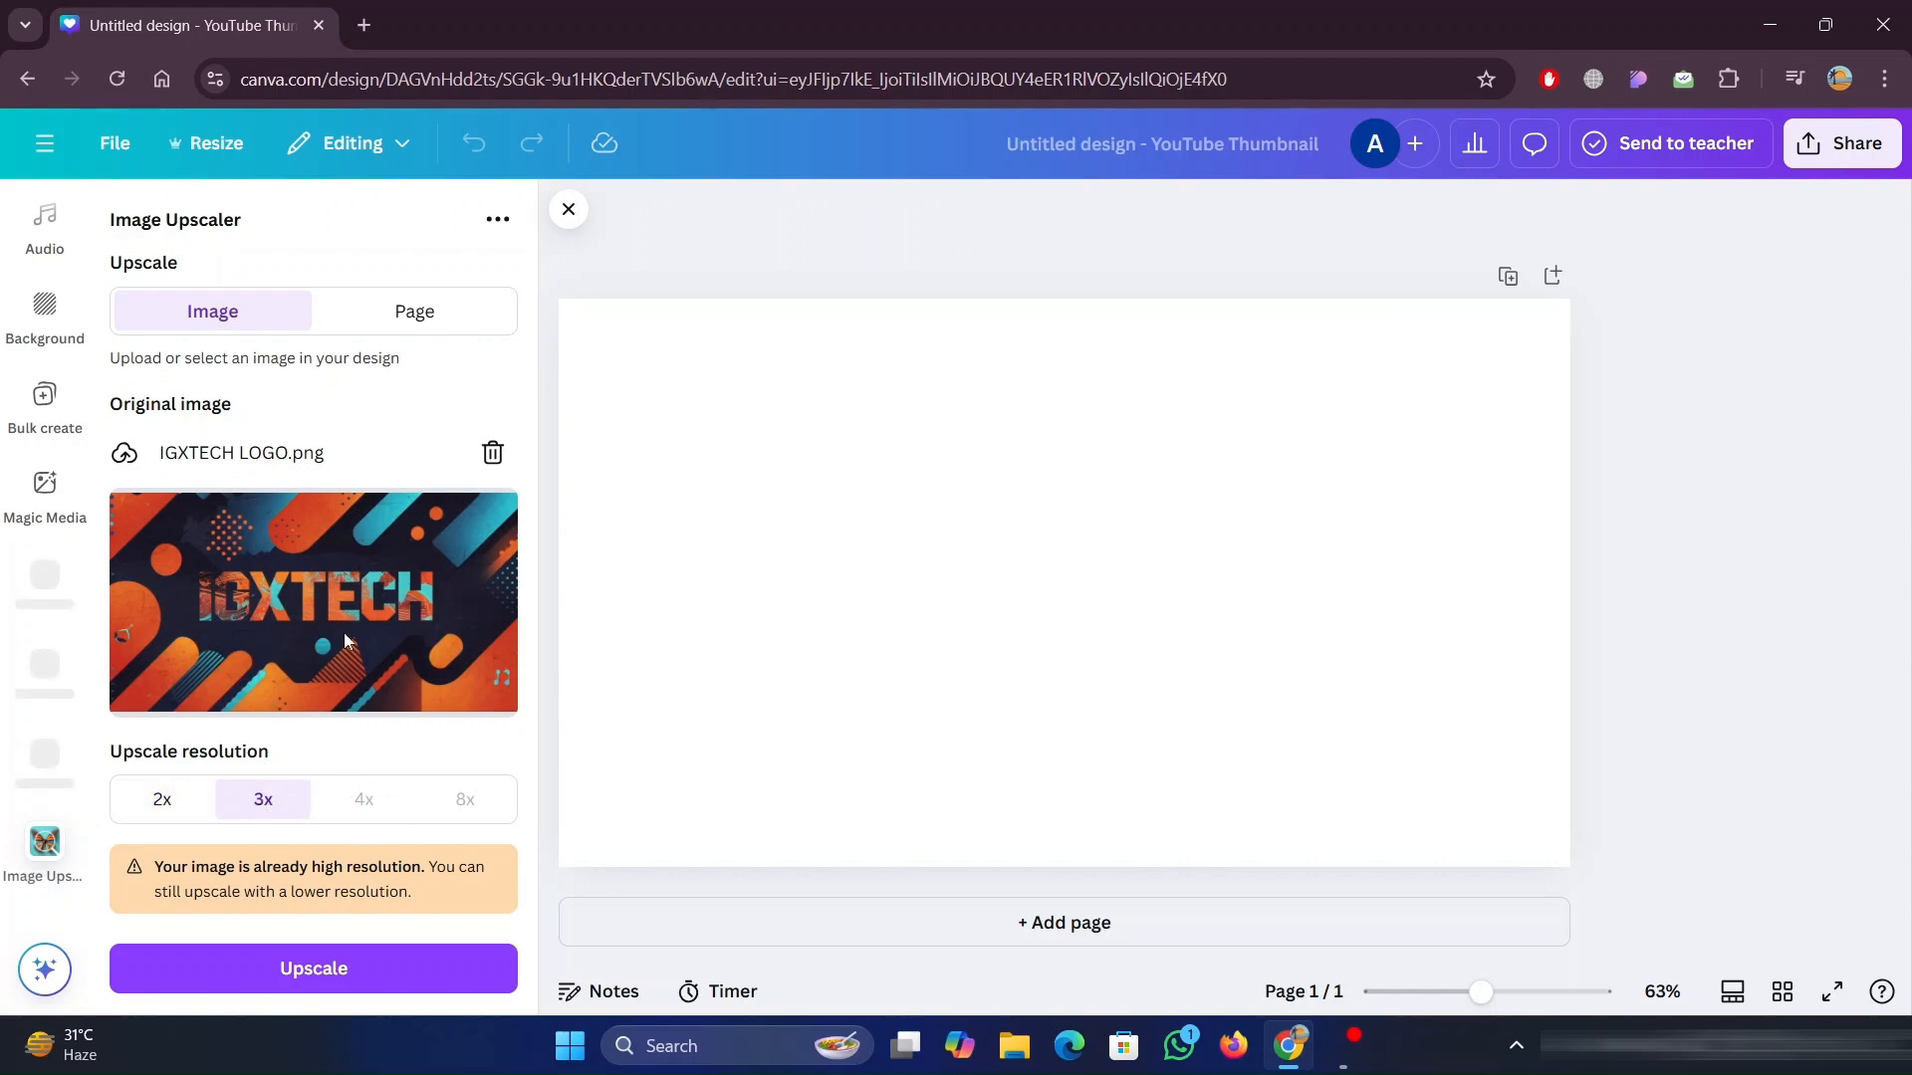
left_click(309, 970)
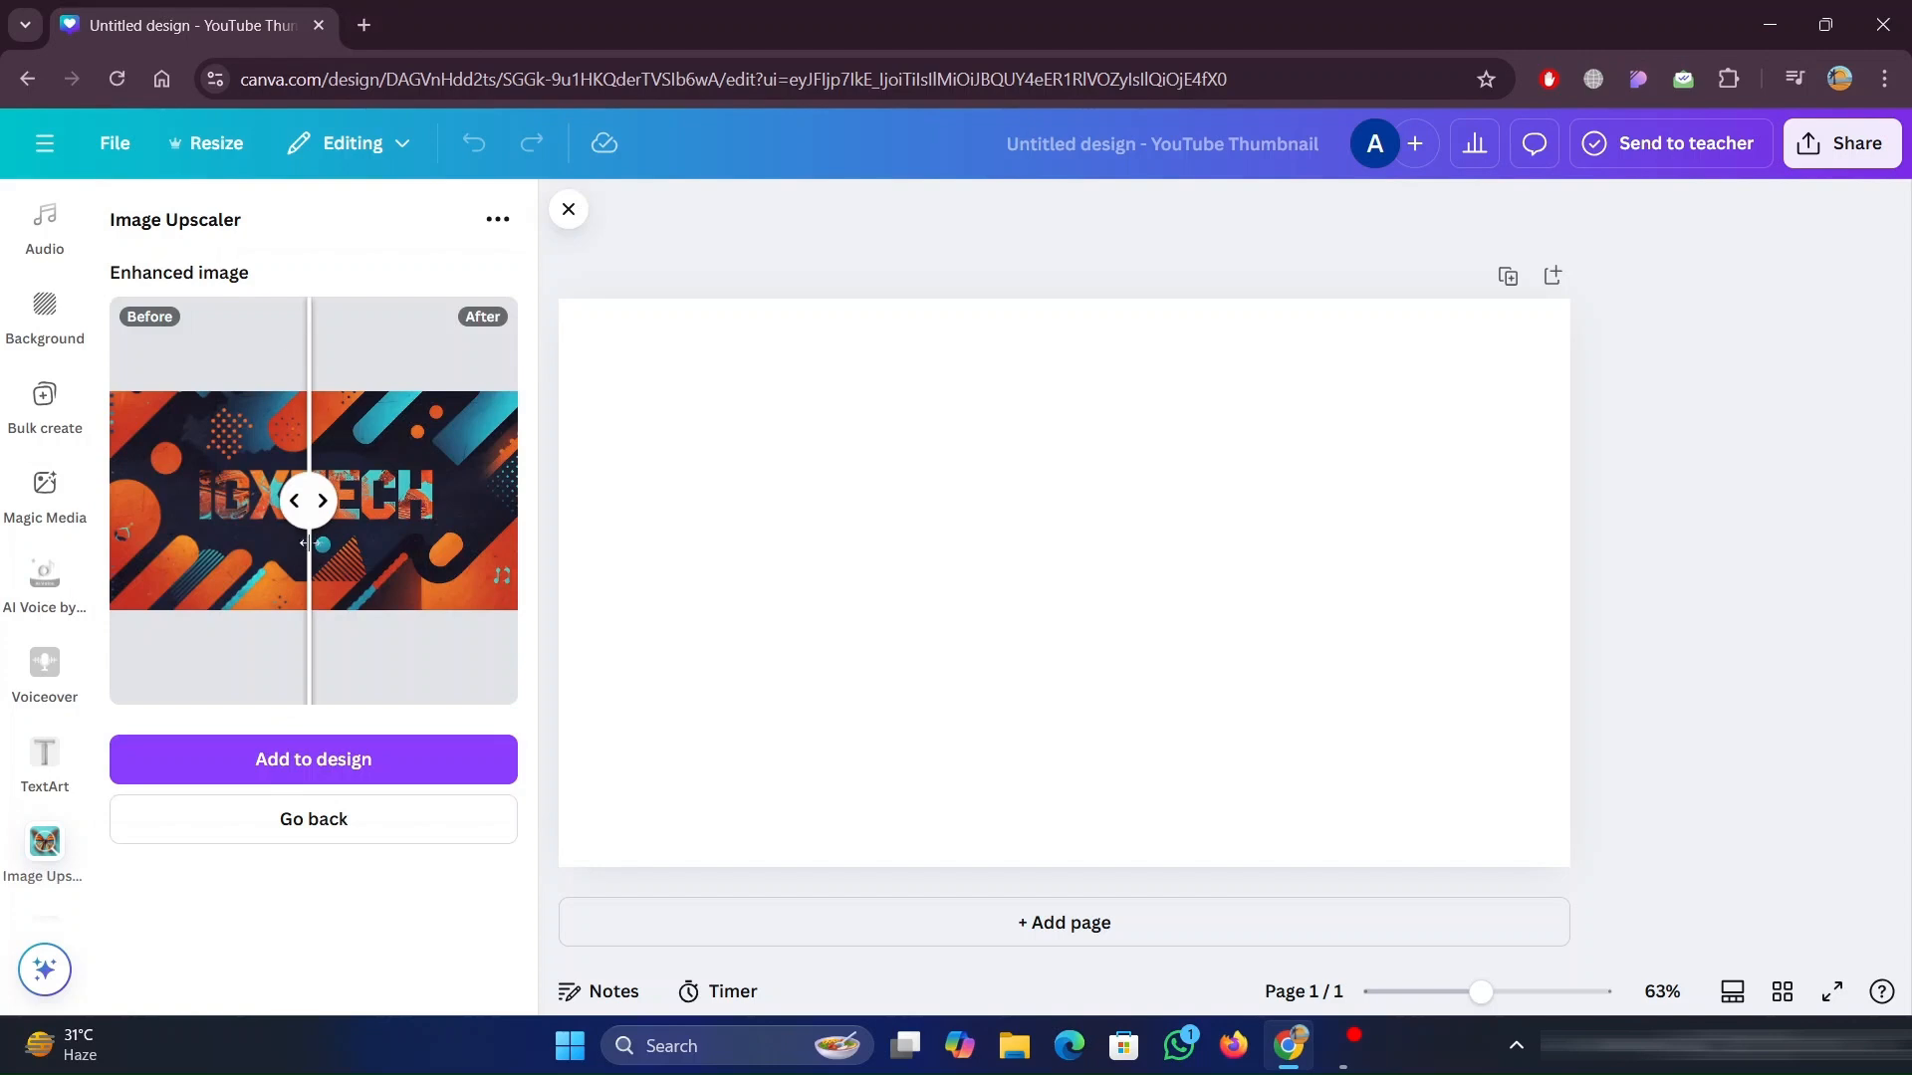
Compare the before and after versions of the logo image and add the enhanced image to the design
left_click_drag(290, 497, 144, 508)
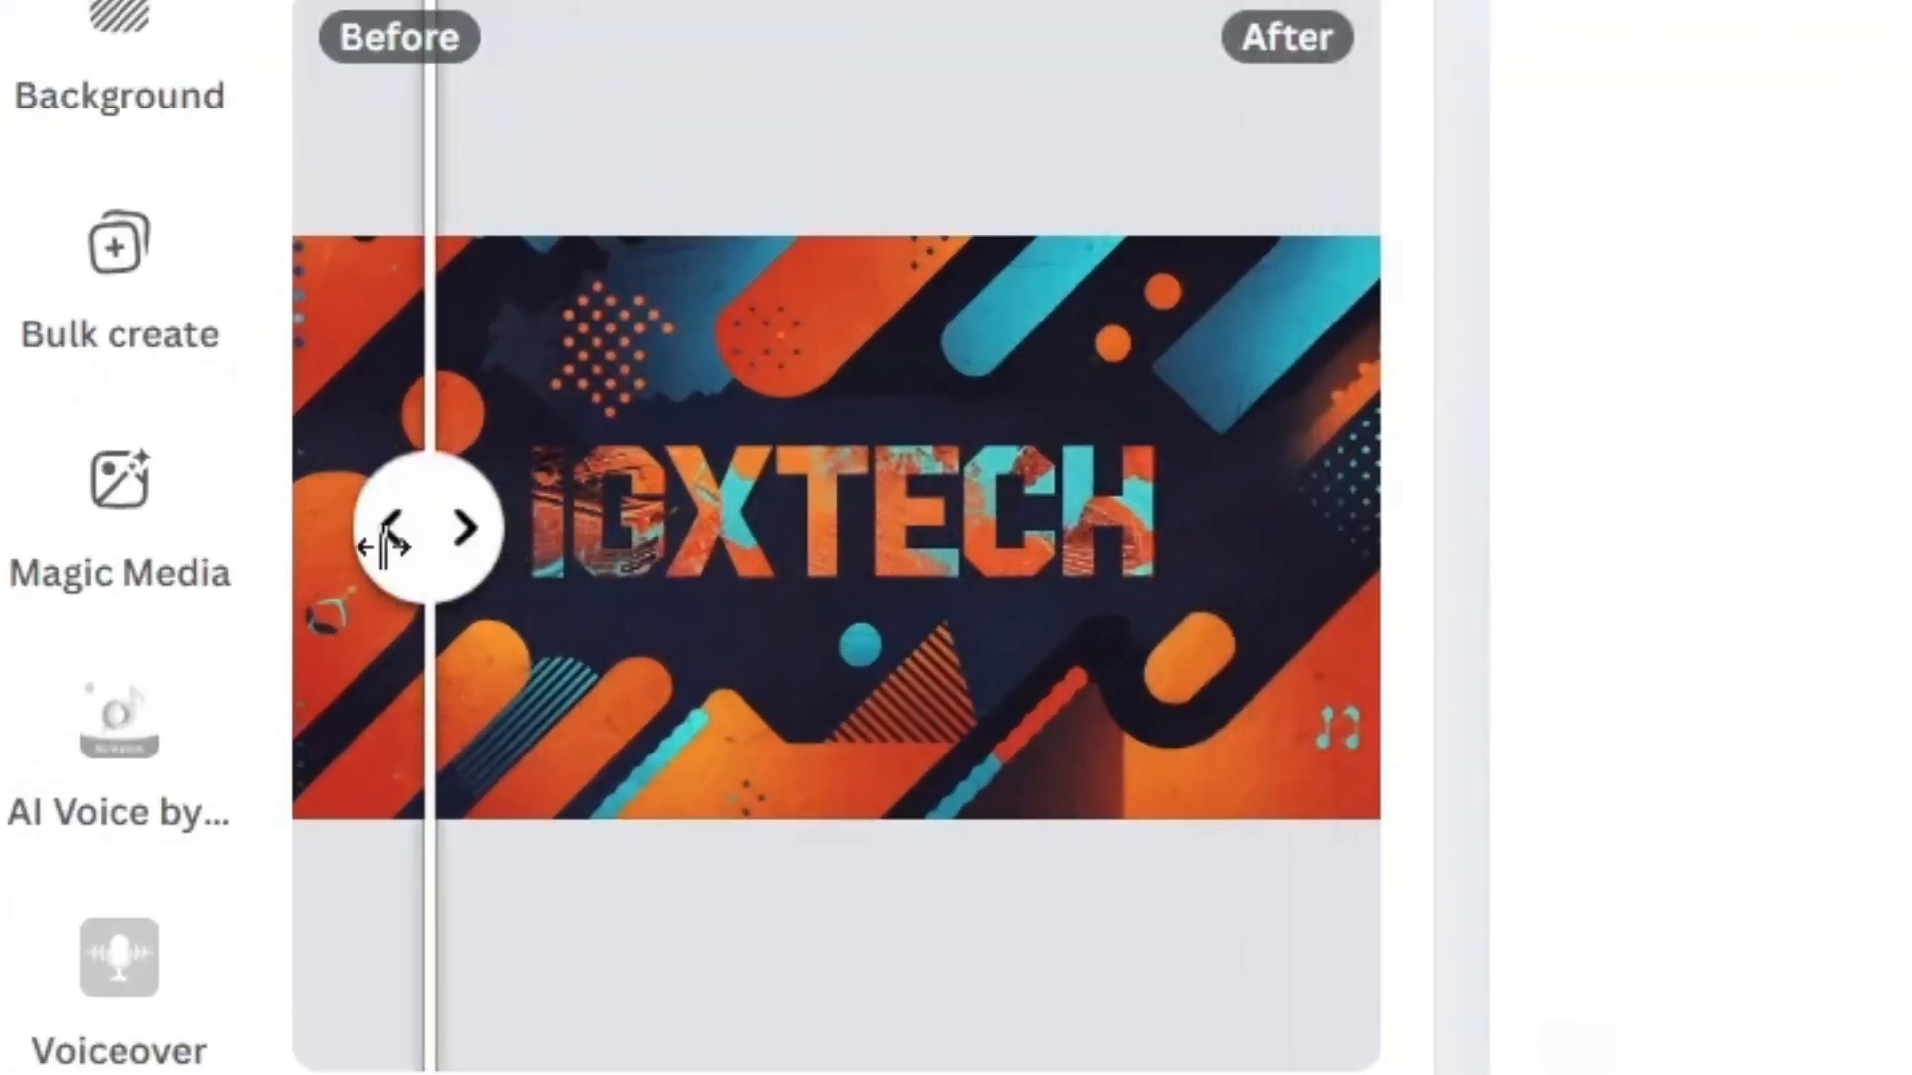
left_click_drag(386, 545, 1275, 515)
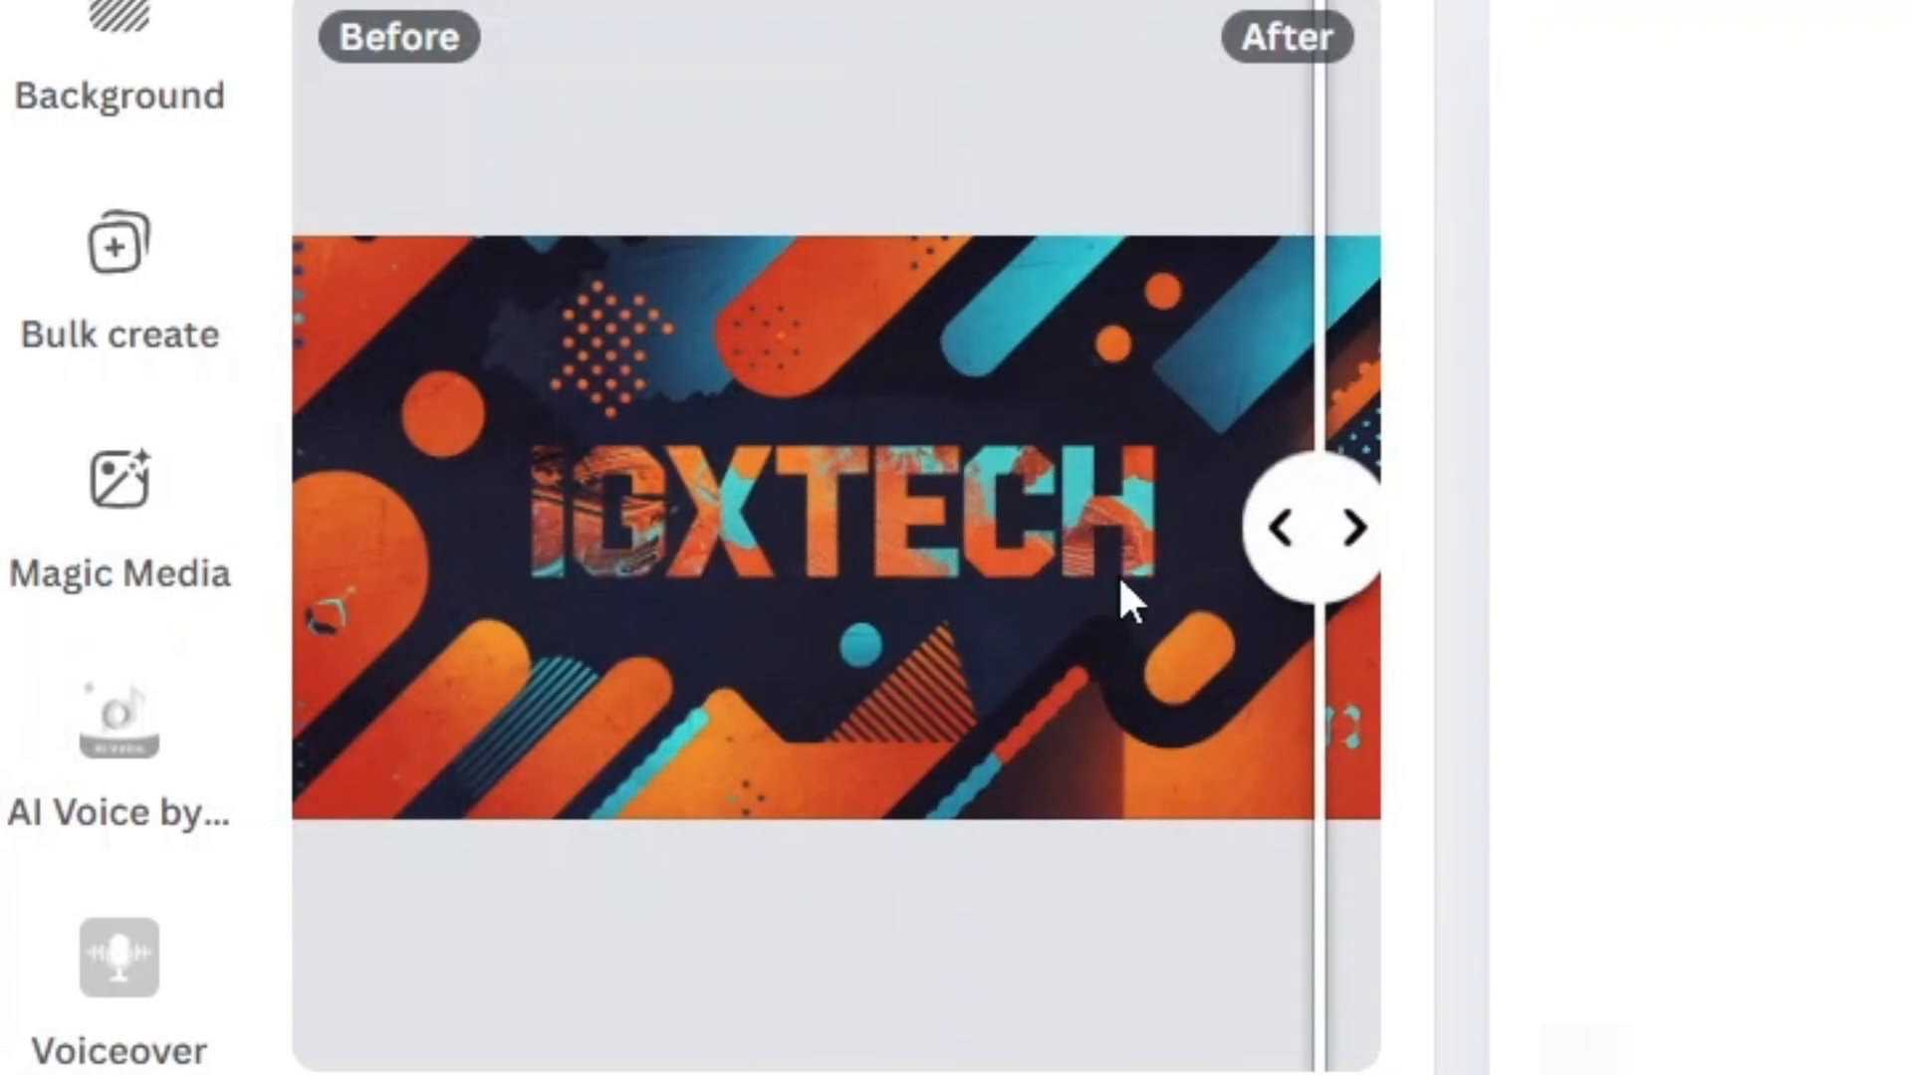
left_click_drag(1267, 511, 260, 434)
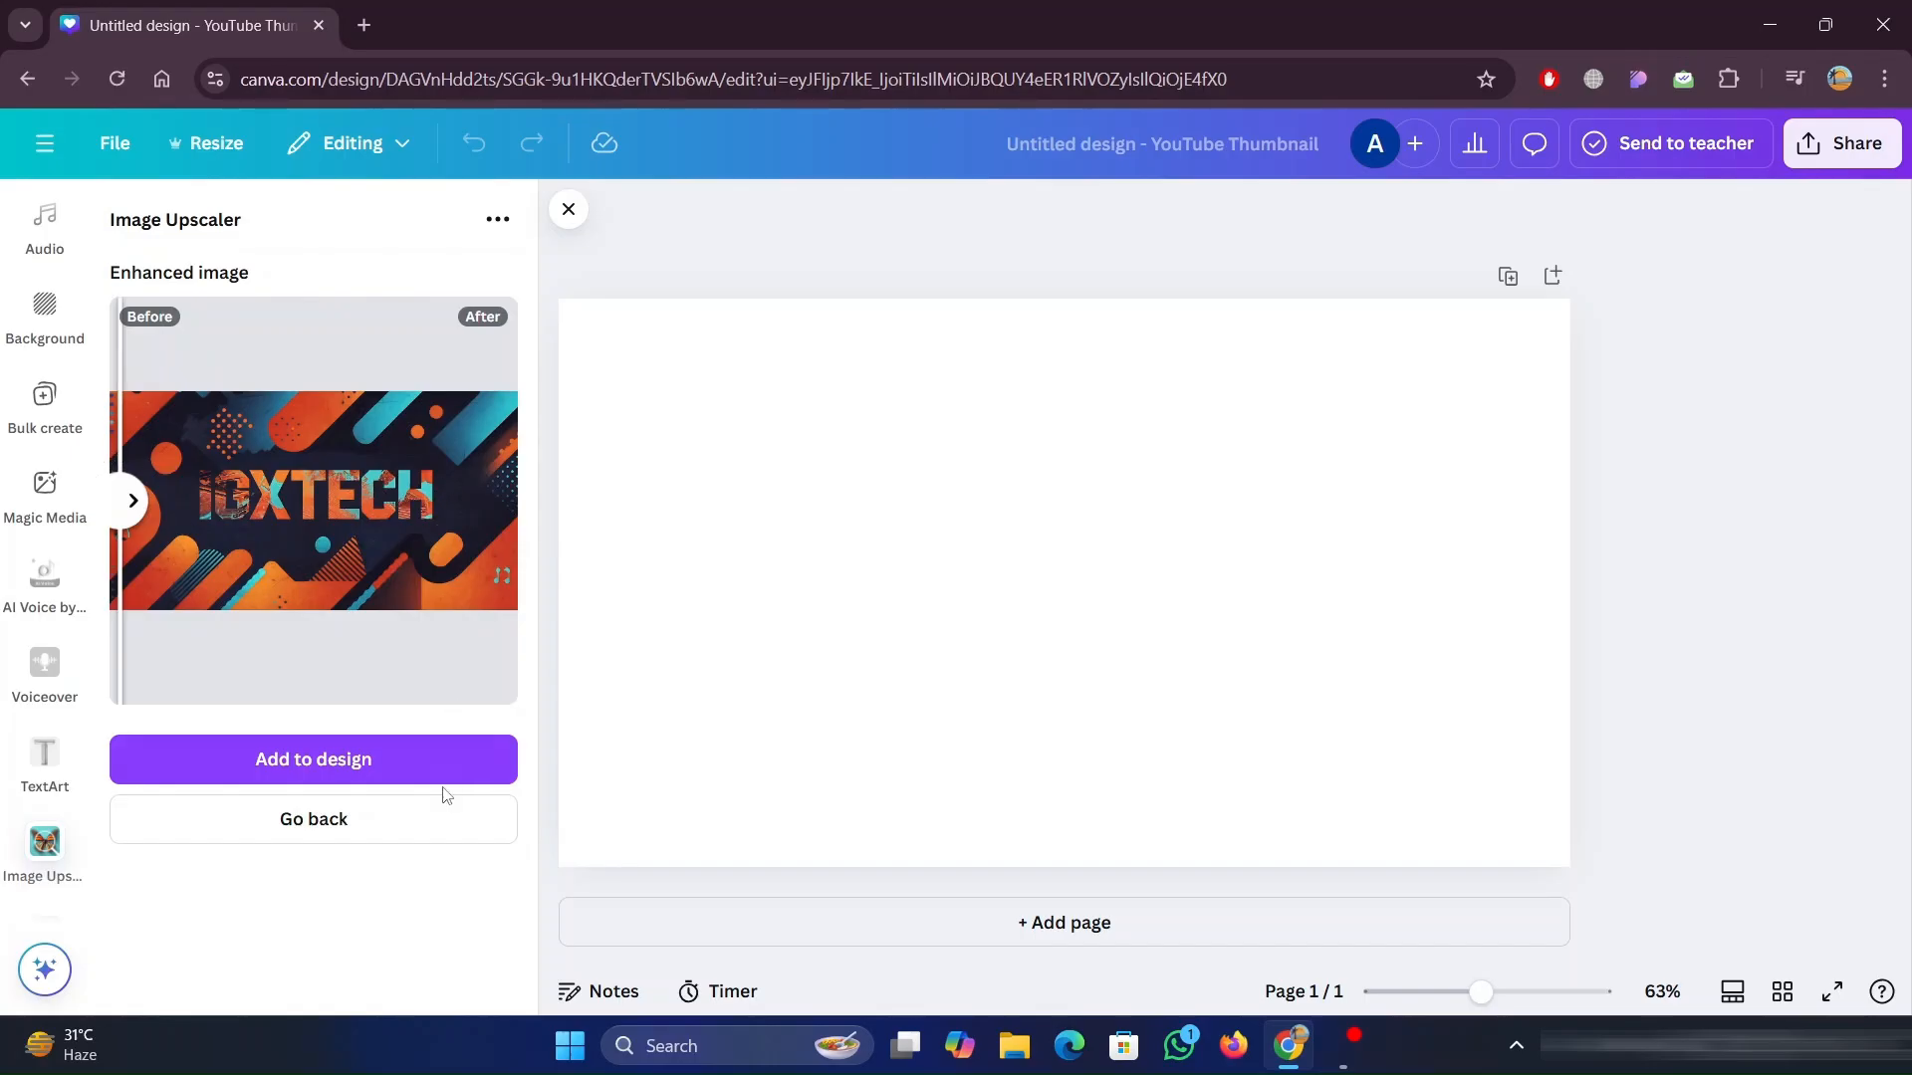
left_click(434, 745)
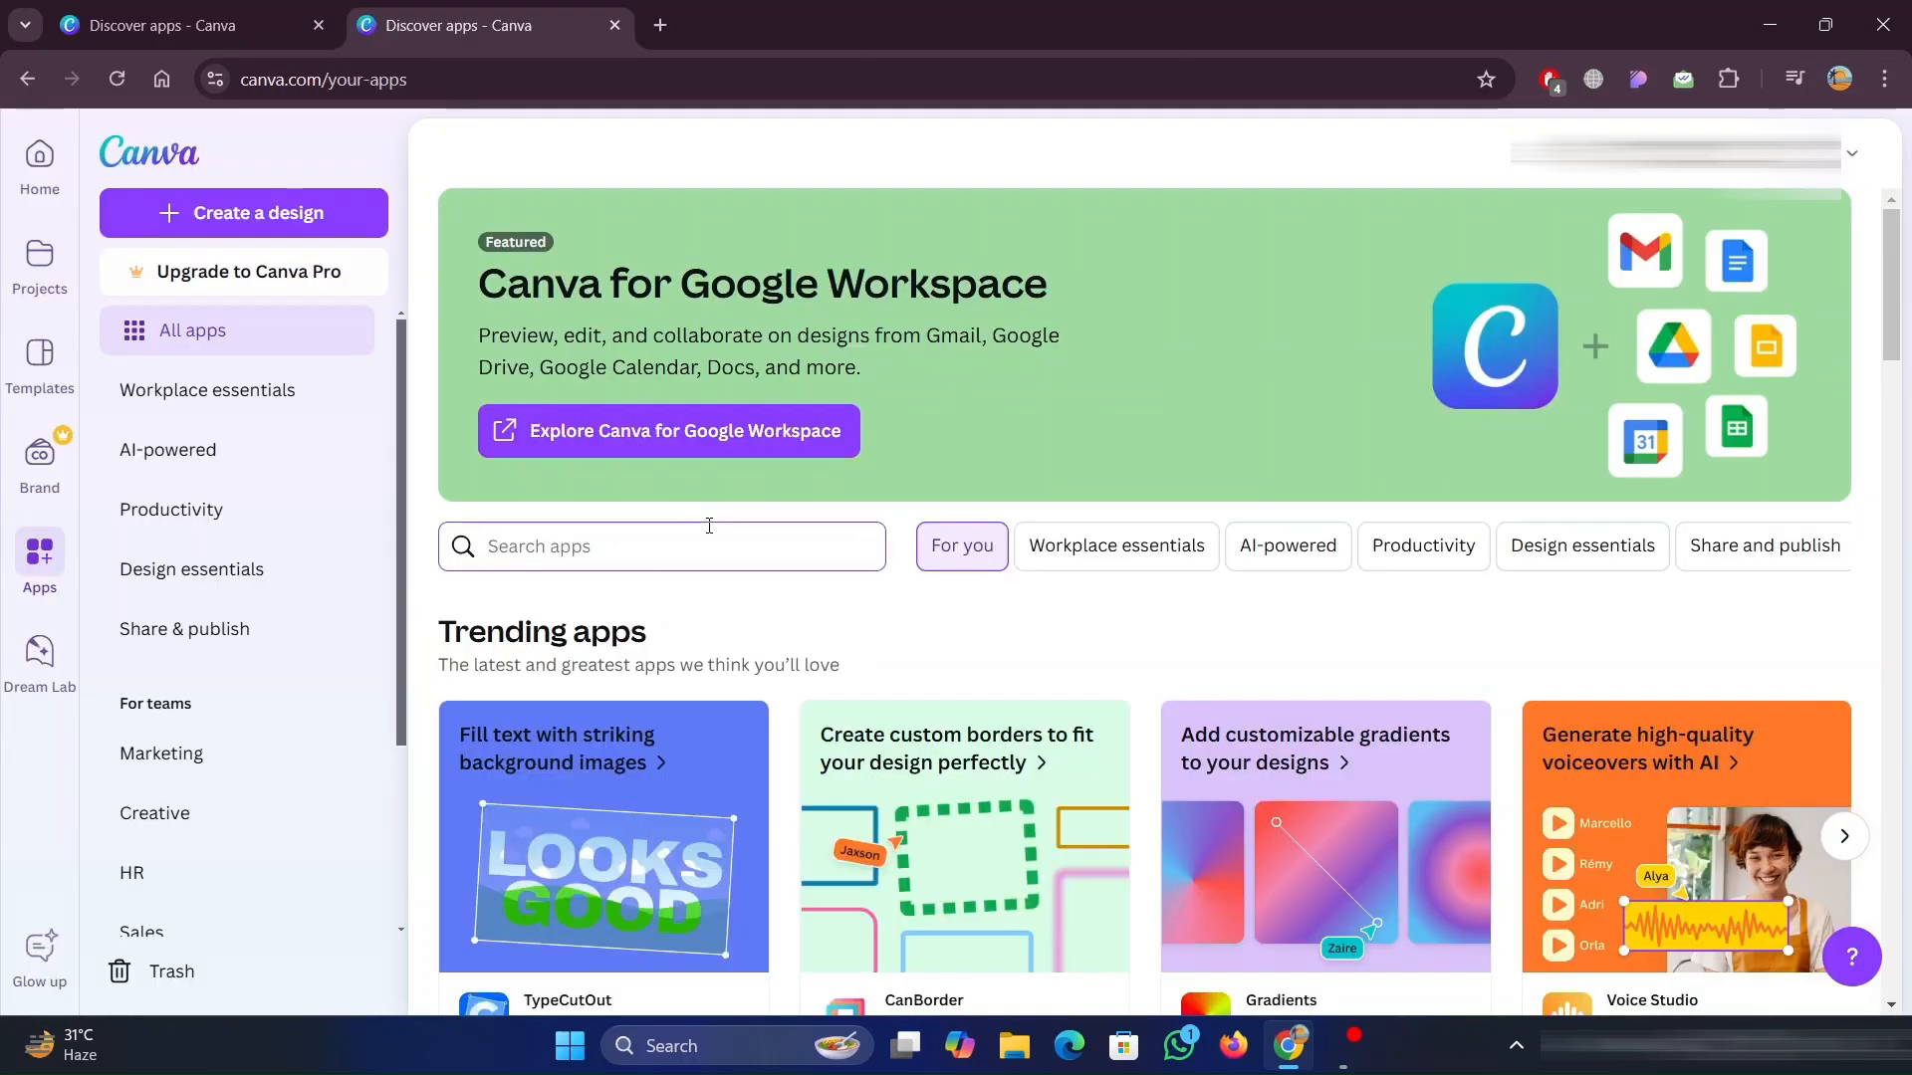
Search the apps for NeonArtist, open its details and look through its preview images
left_click(709, 537)
type("NeonArtist")
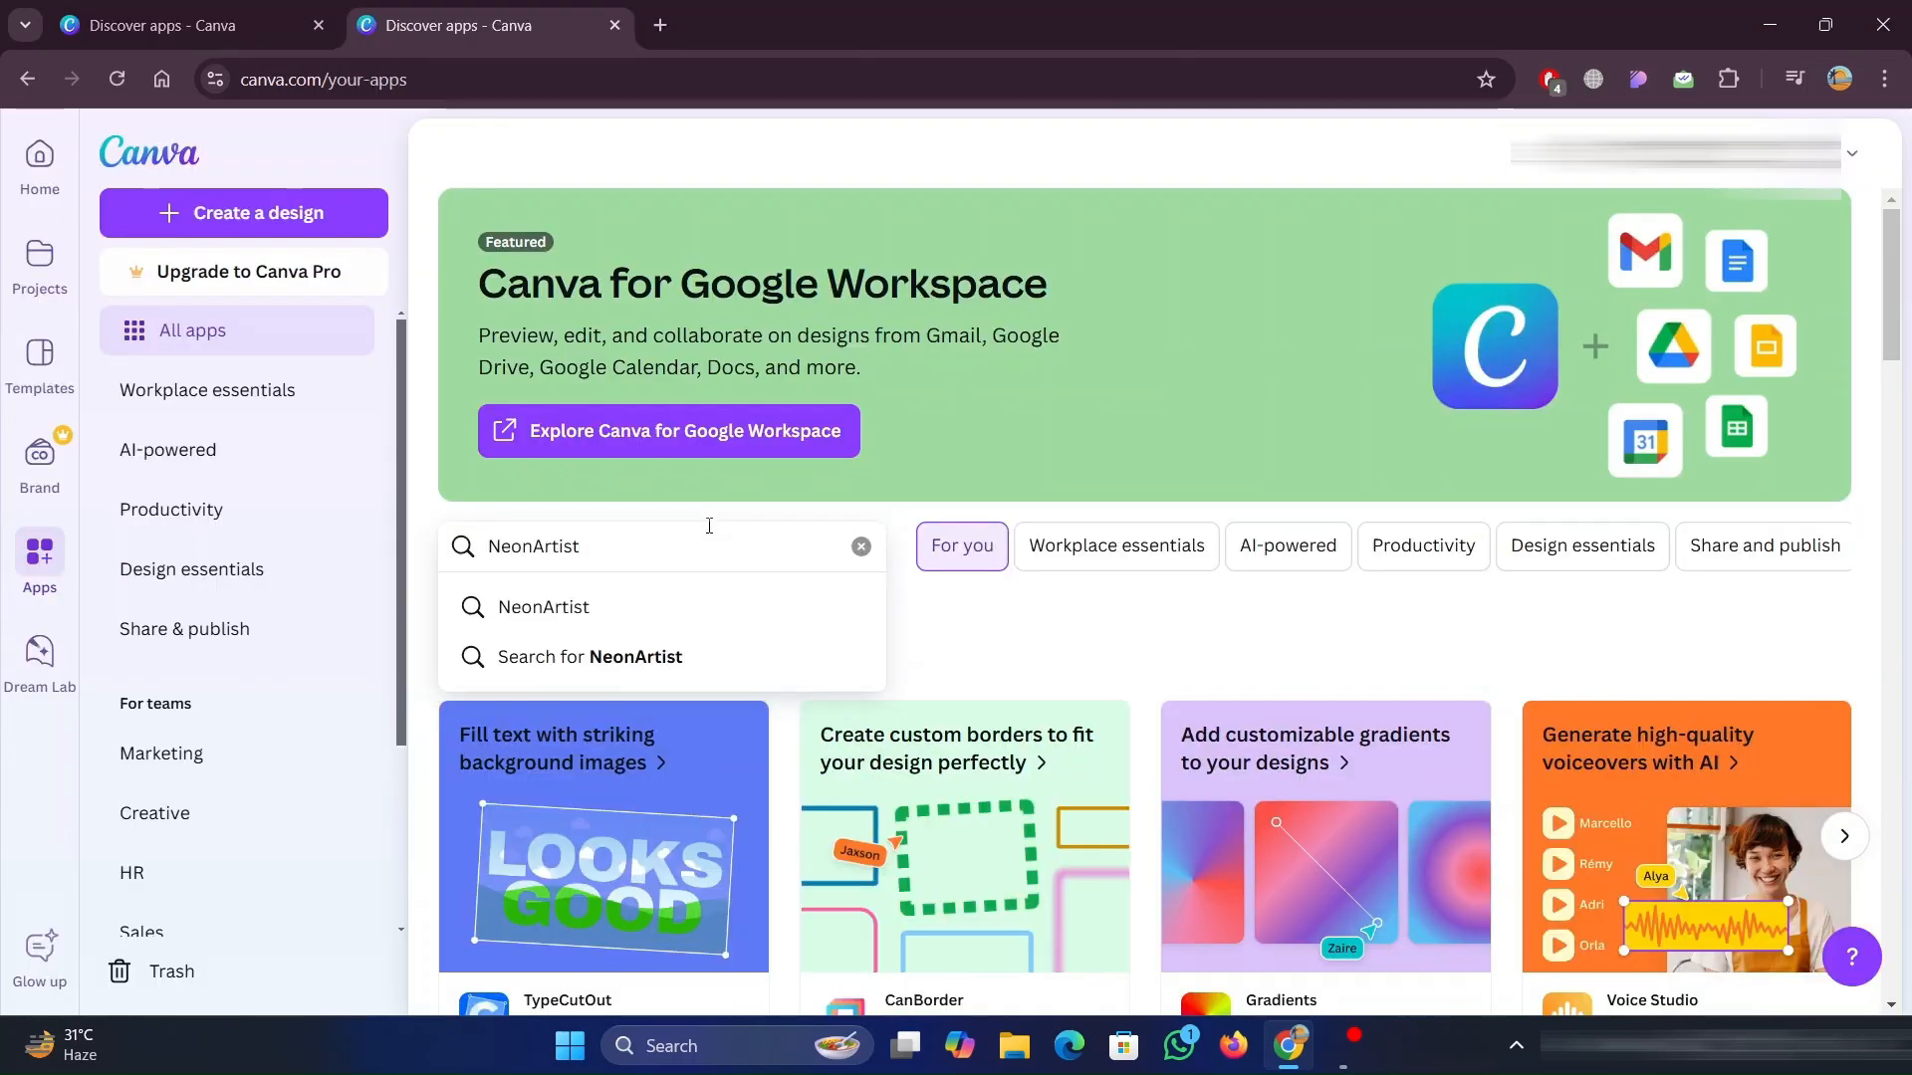
key("Return")
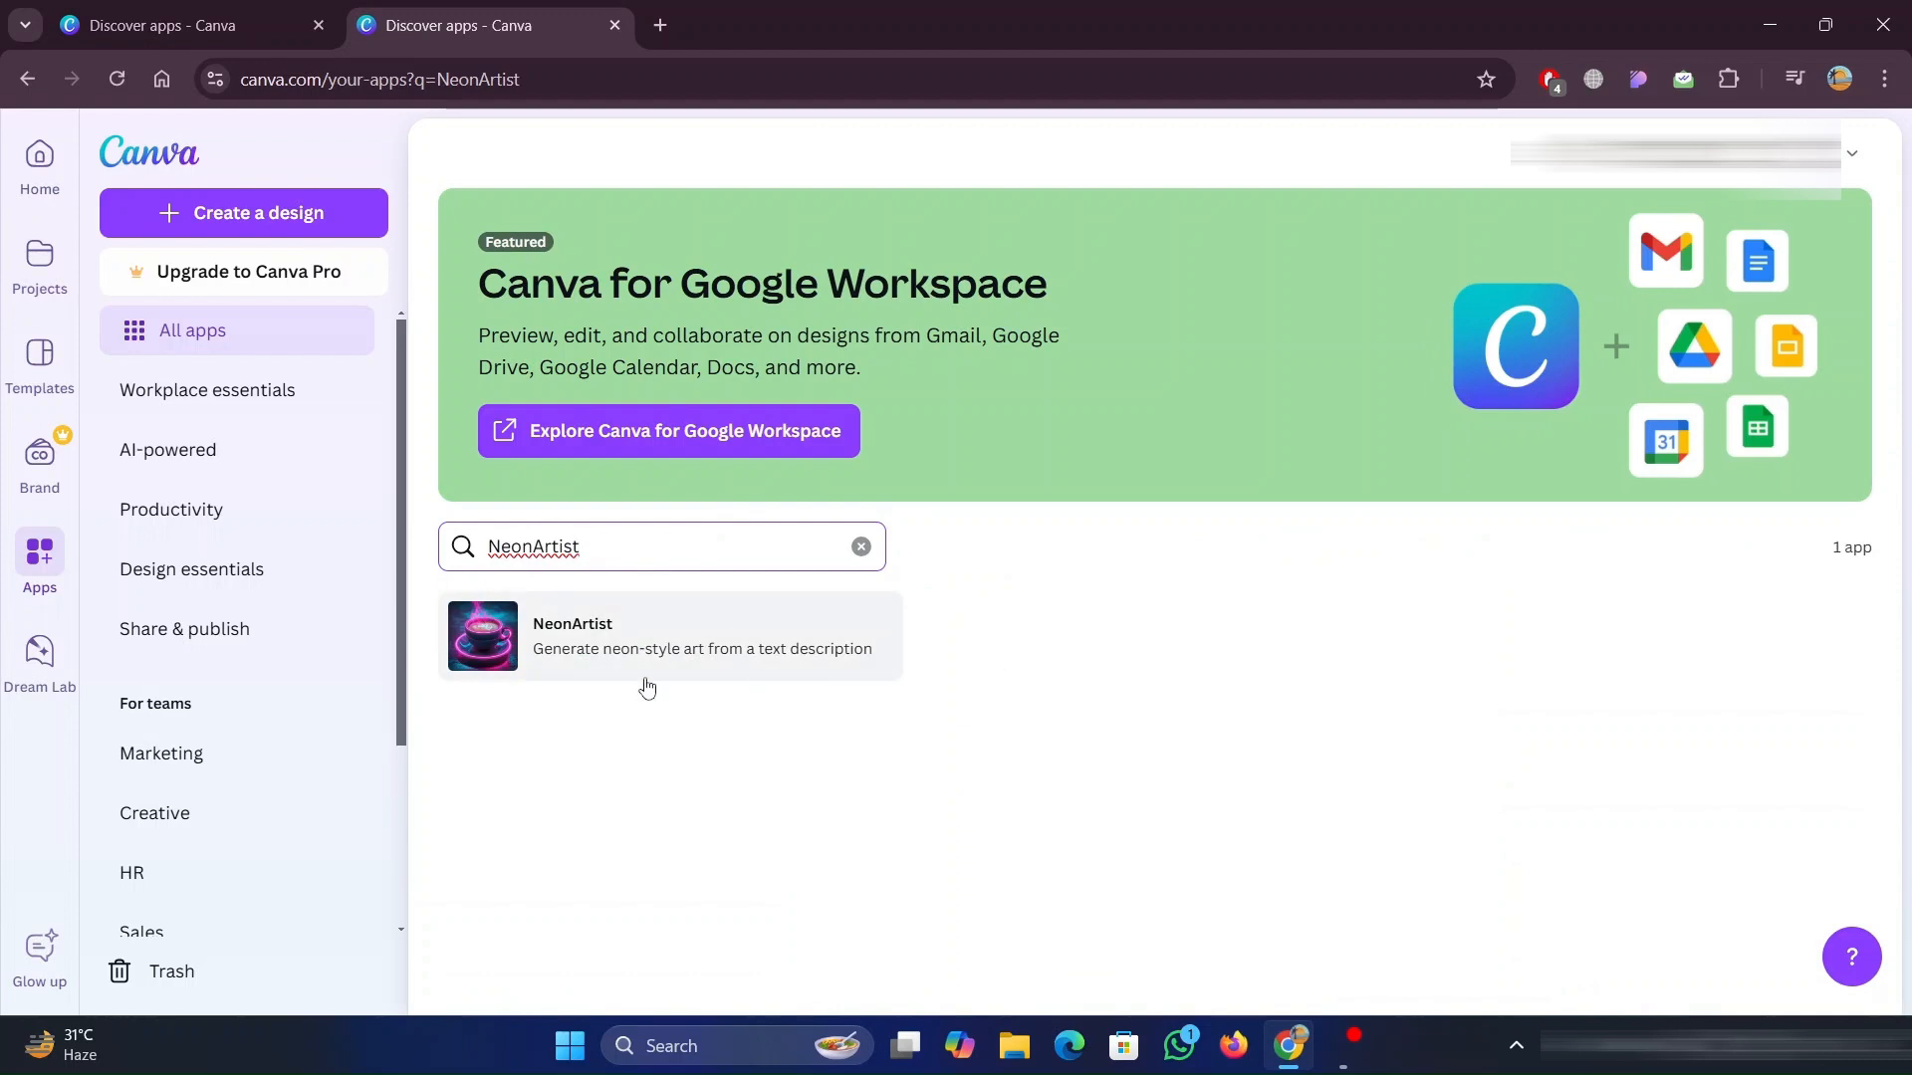
left_click(694, 652)
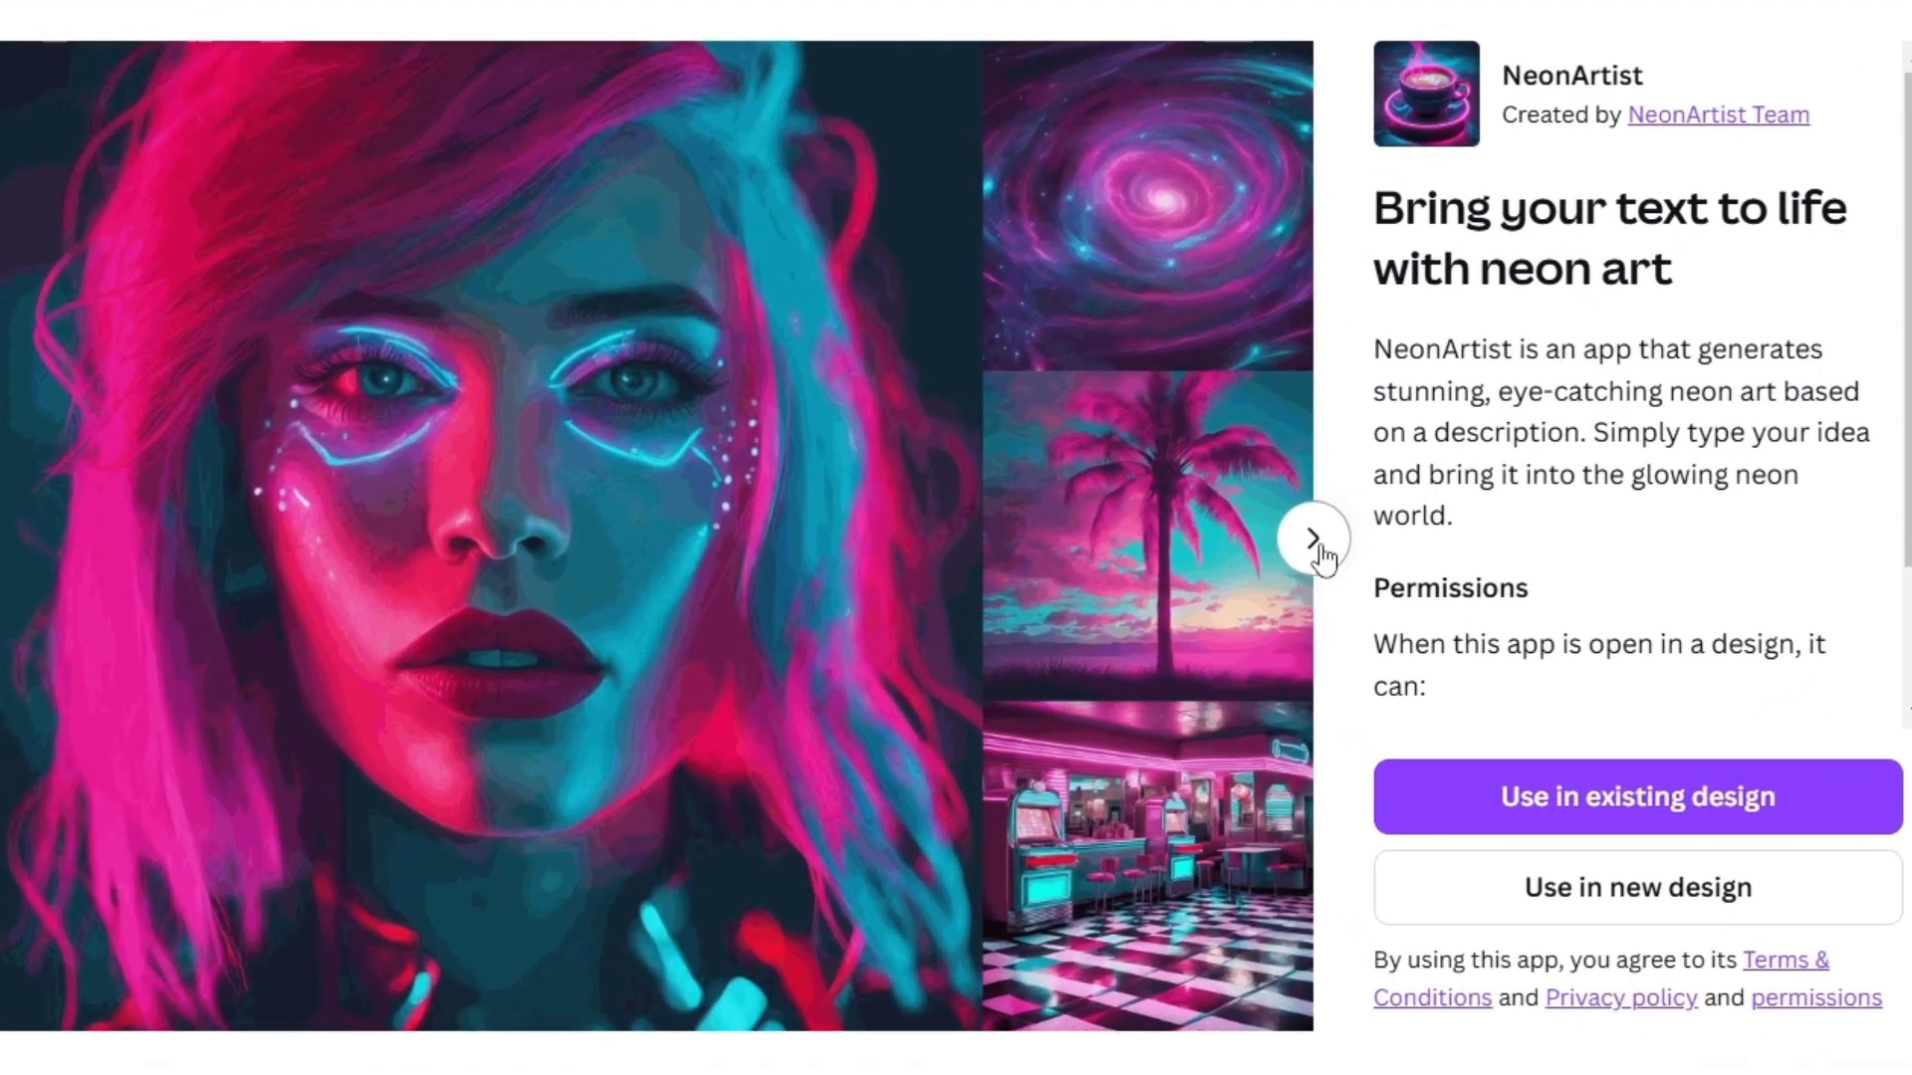
left_click(1314, 541)
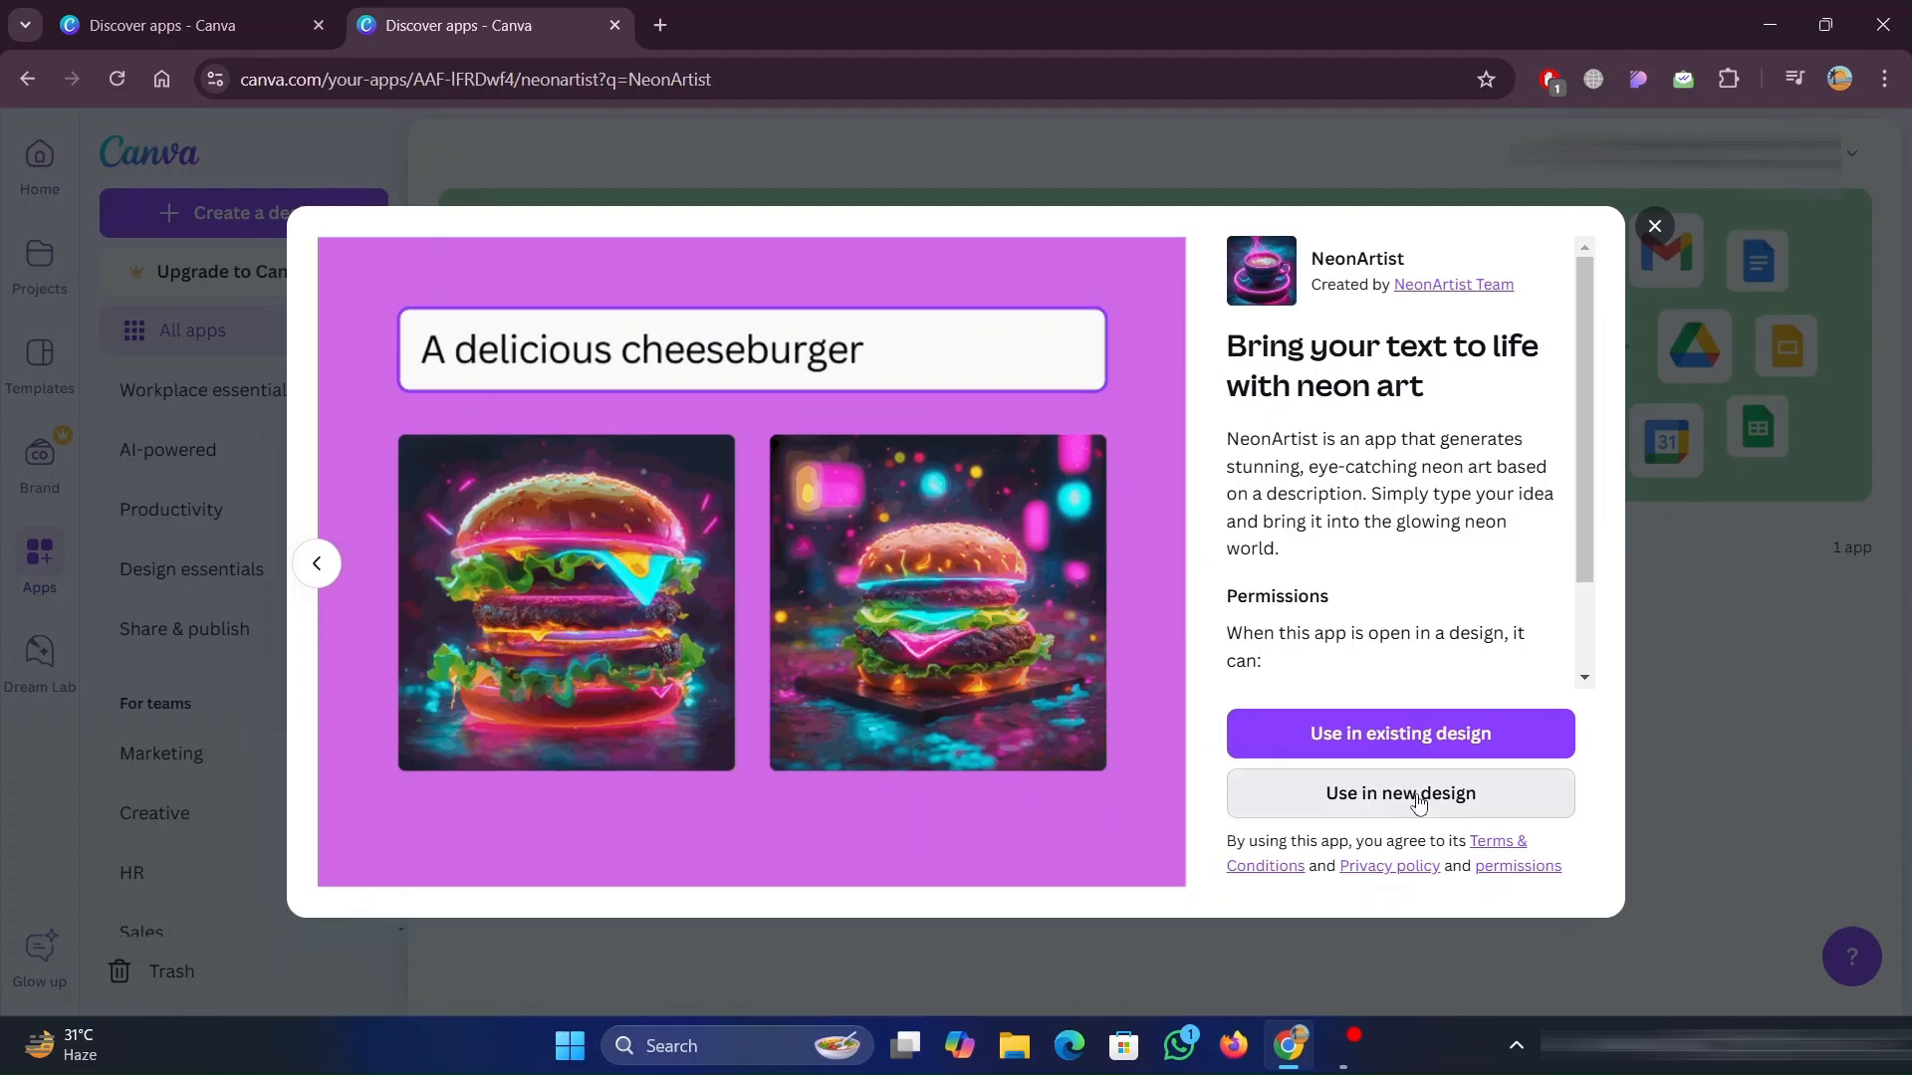
Start a new YouTube Thumbnail design with the NeonArtist app
left_click(1417, 802)
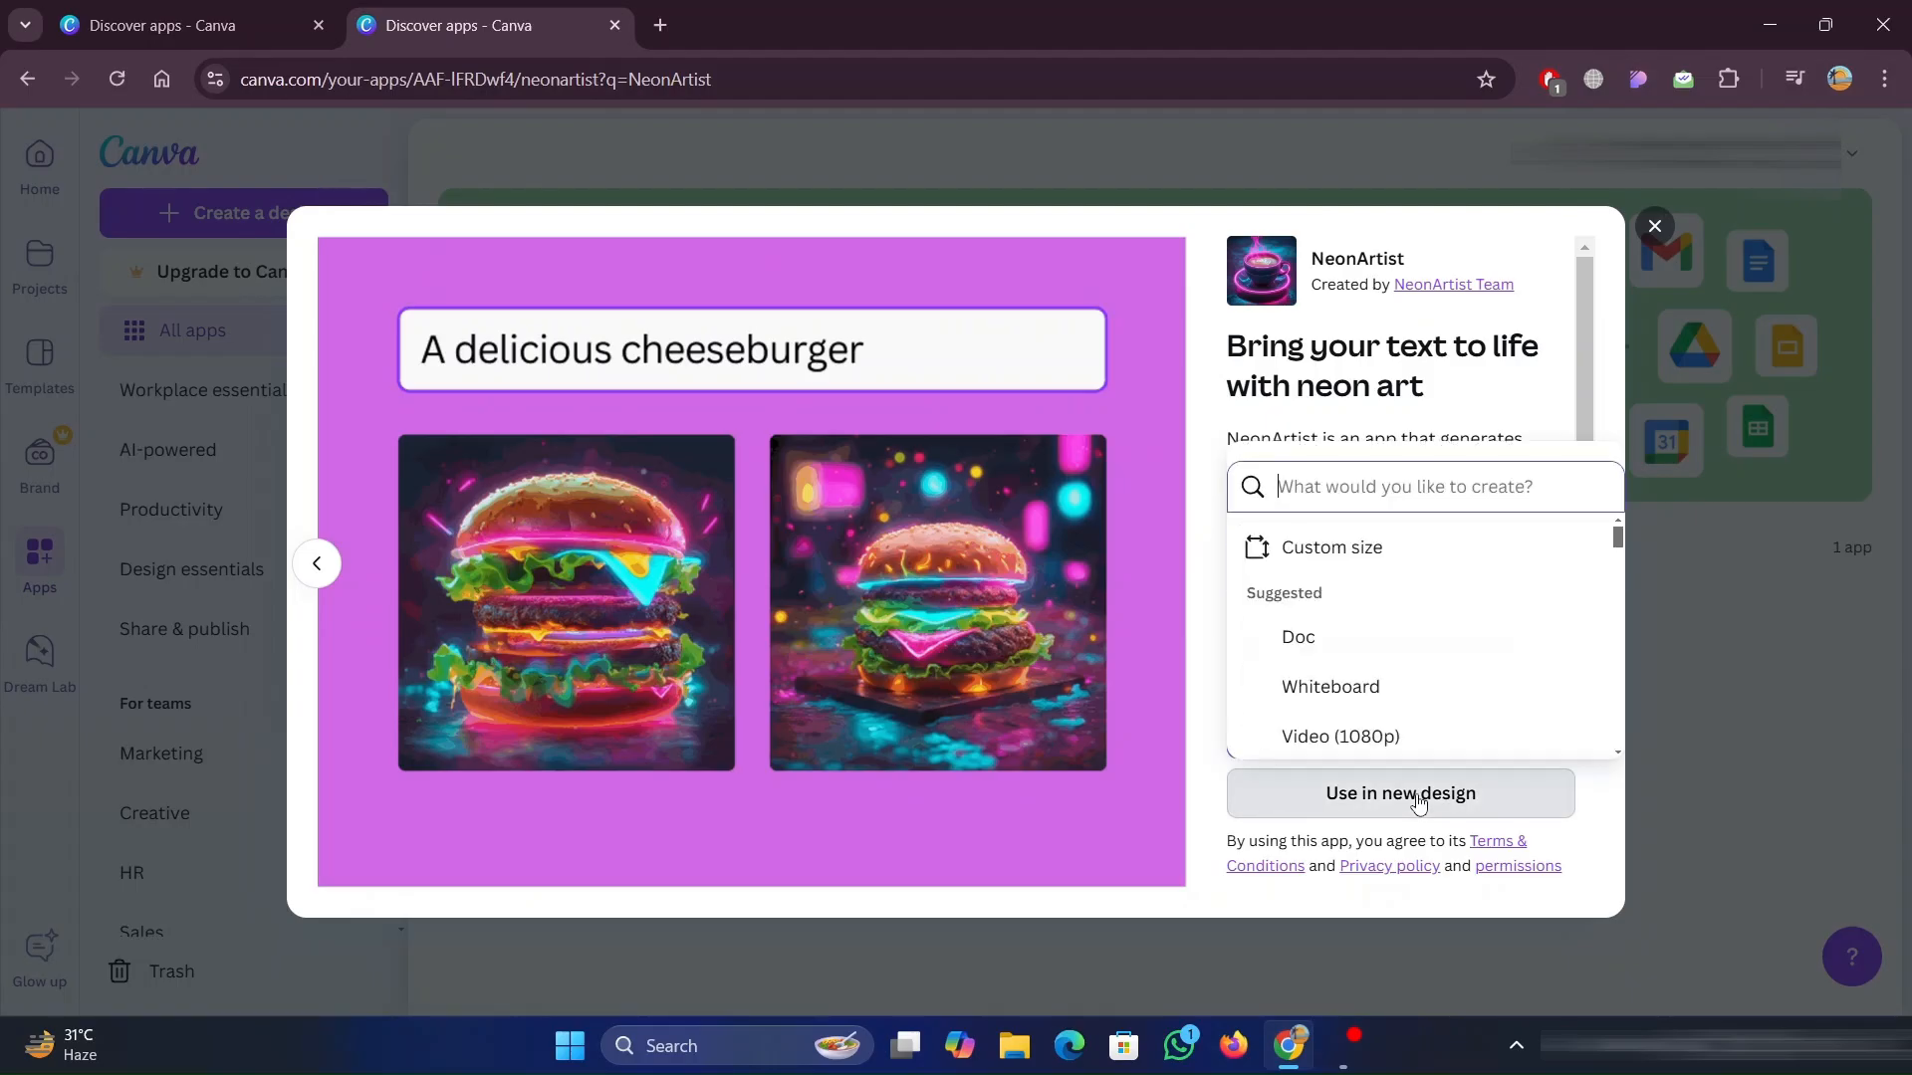
type("thumb")
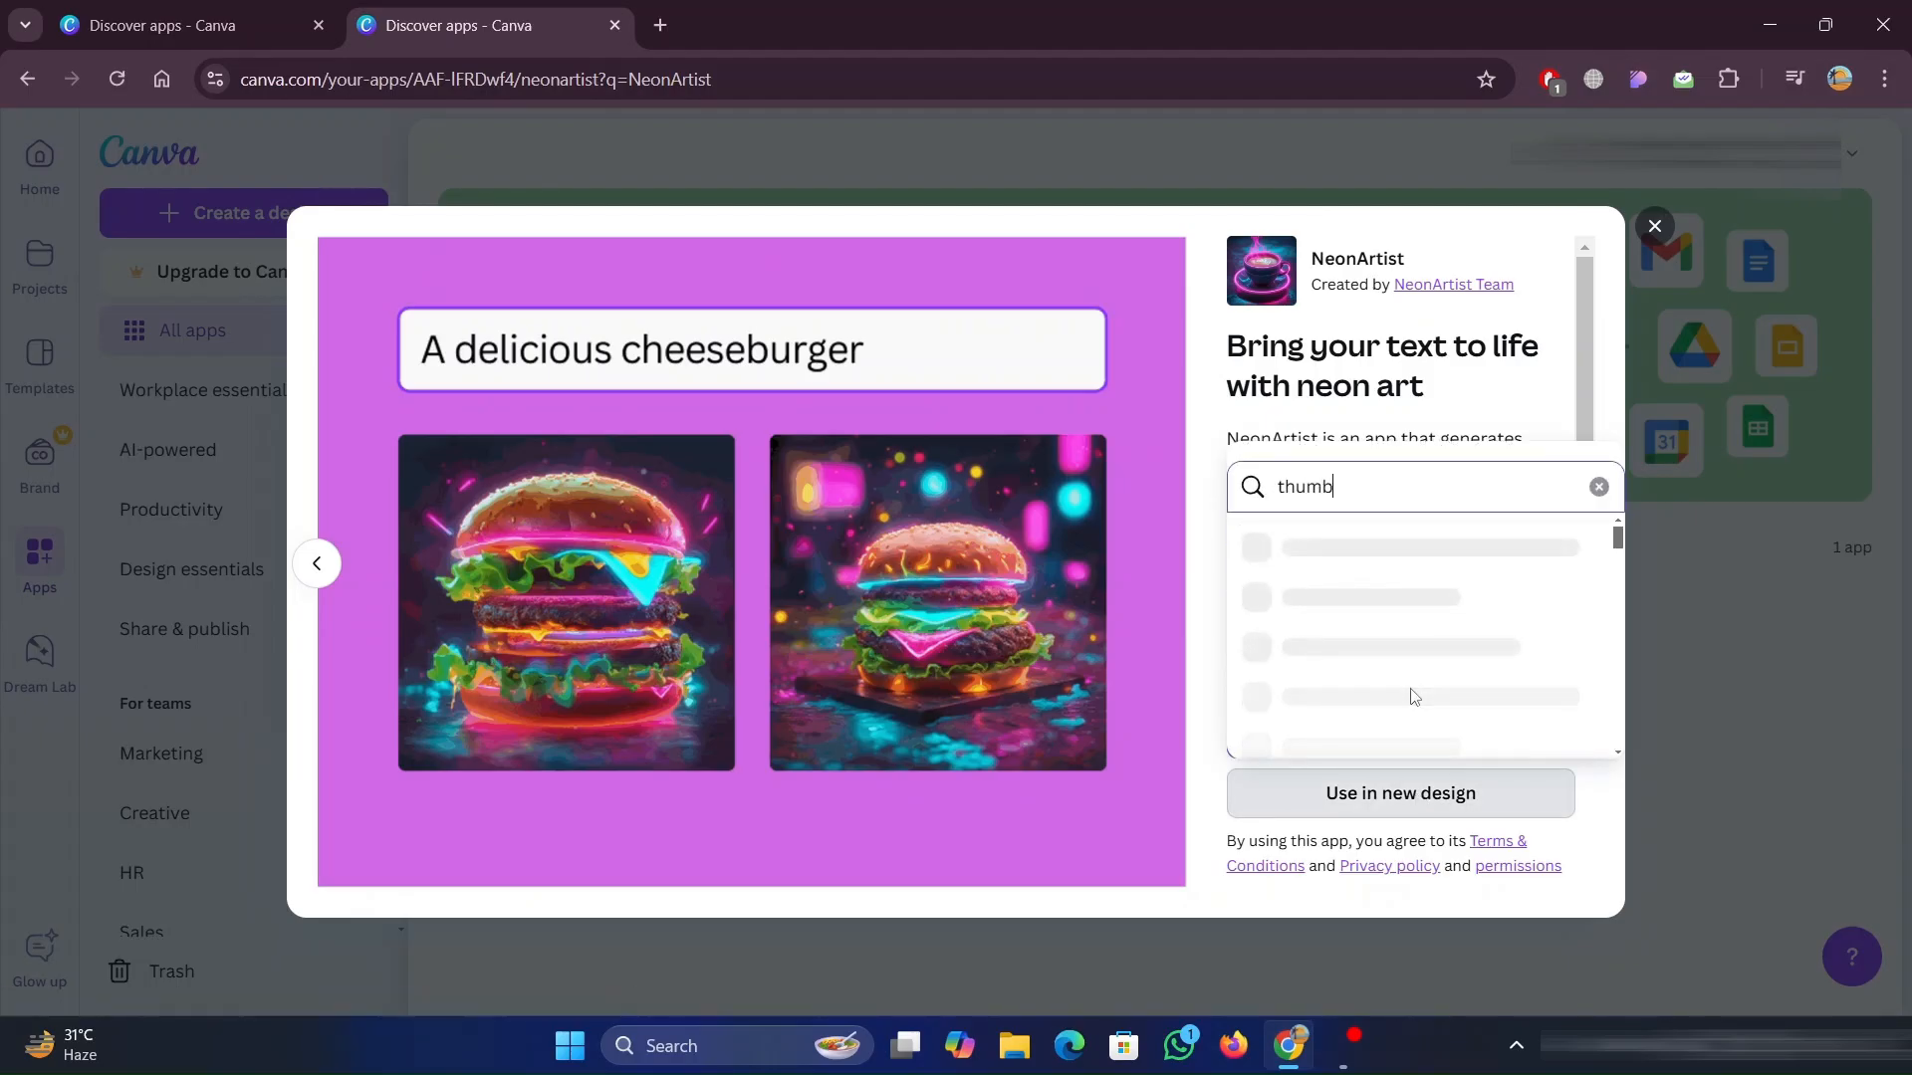
left_click(1378, 553)
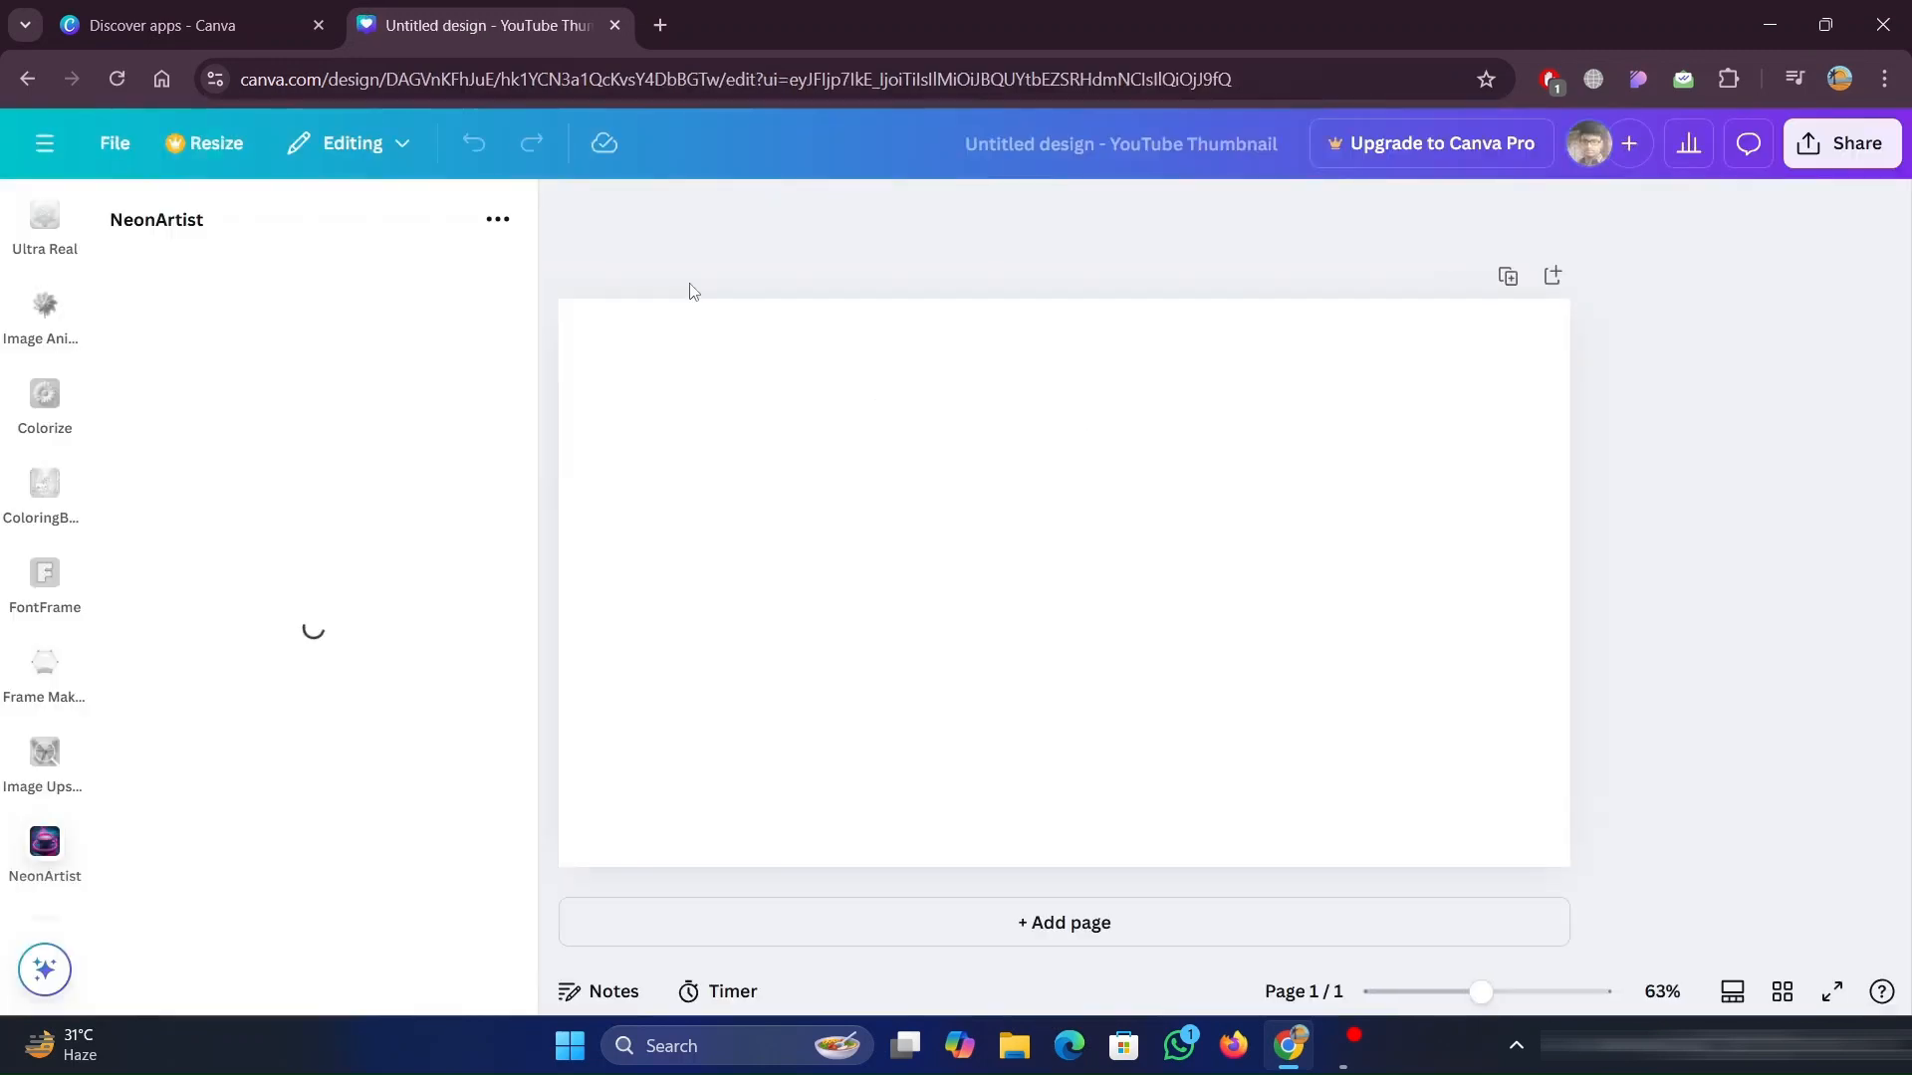
Generate neon art from the example prompt "A neon sign of a retro diner with checkered floors" and enlarge the image near the page centre
left_click(360, 455)
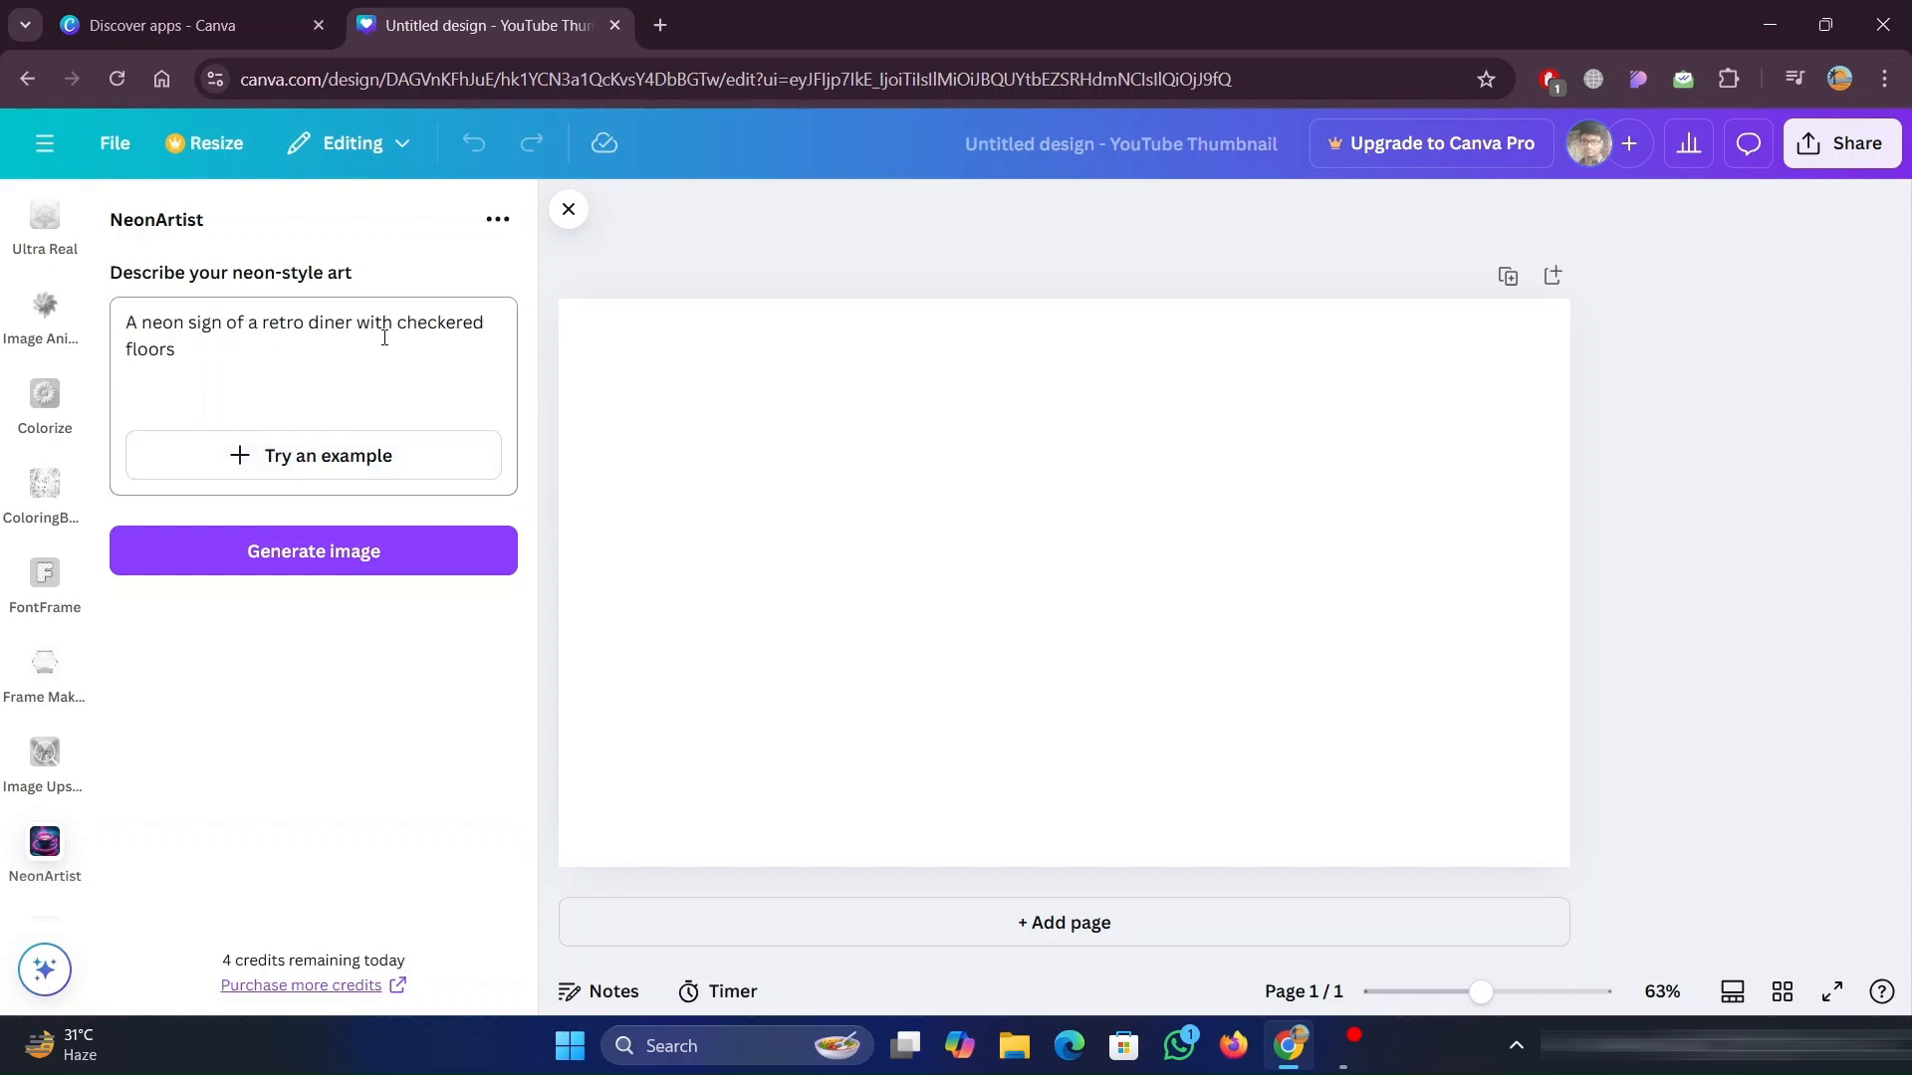
left_click(290, 556)
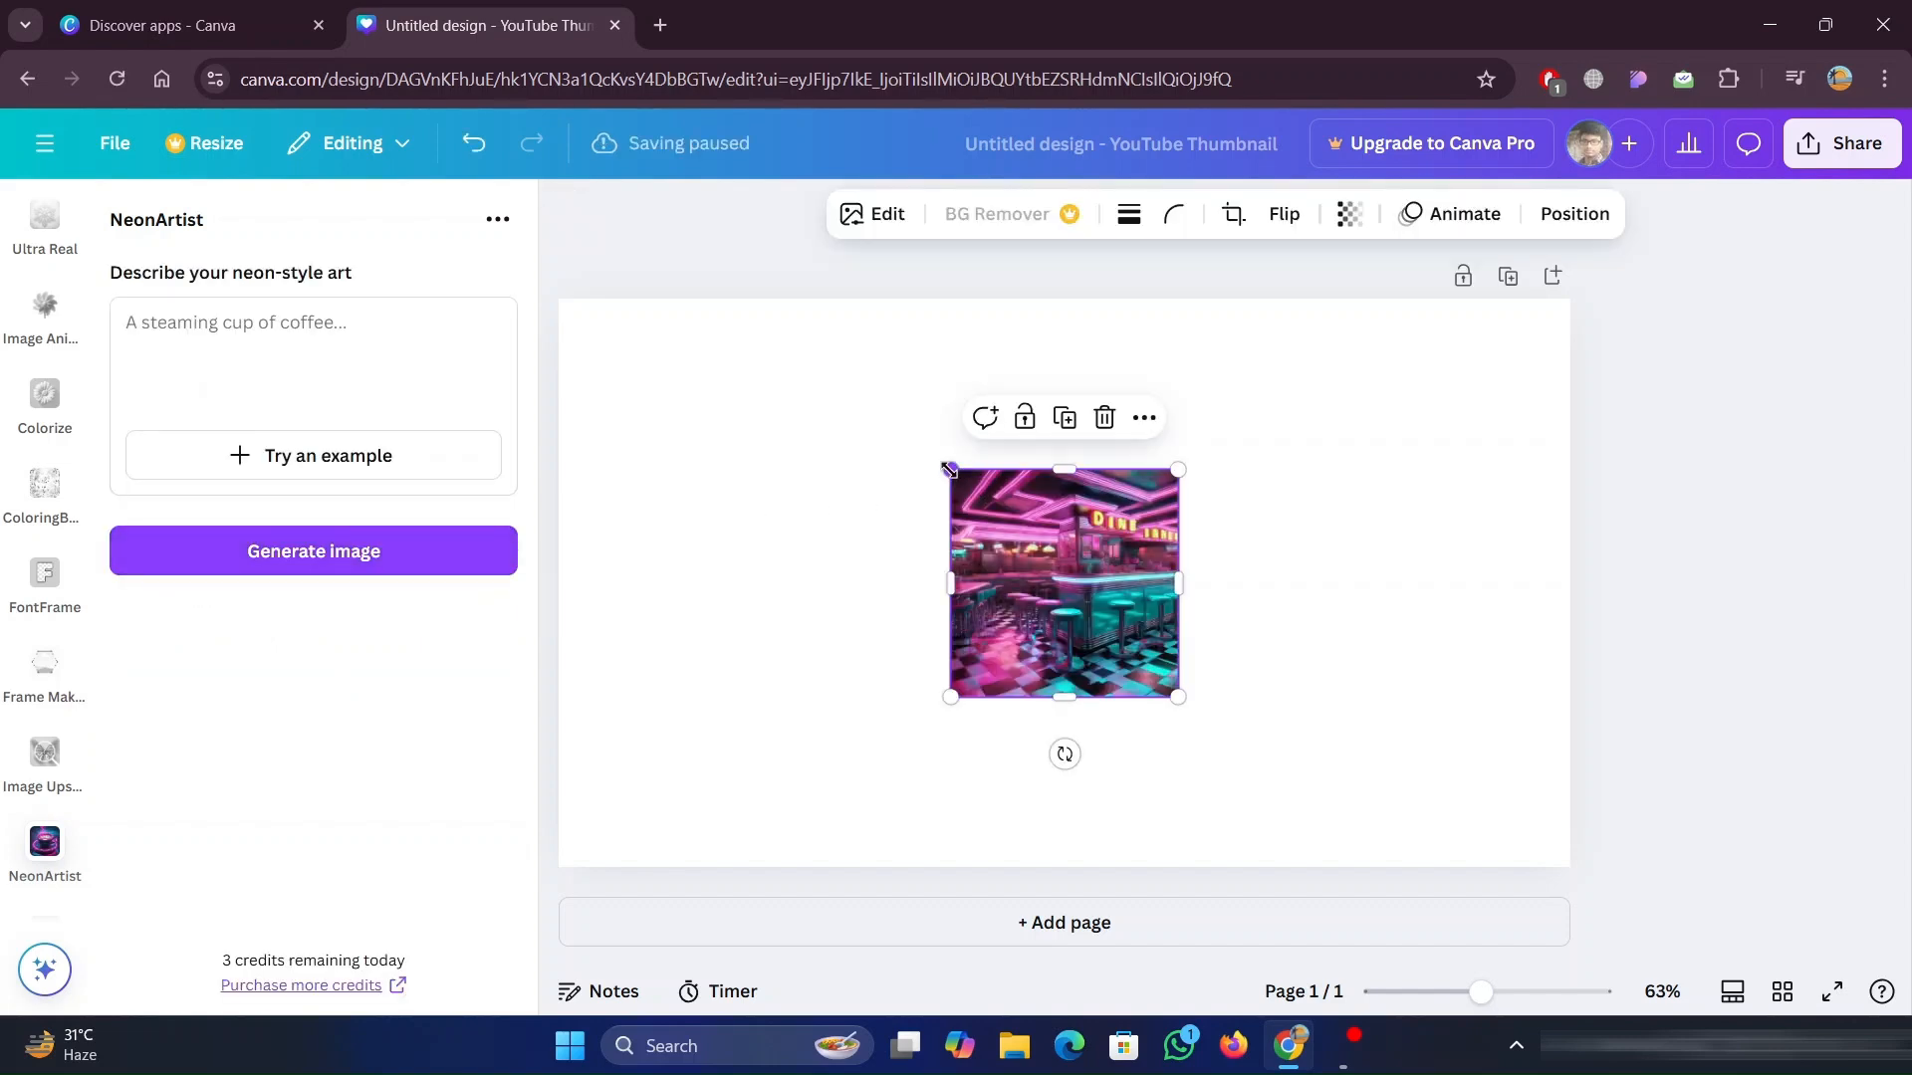
left_click_drag(497, 372, 765, 455)
left_click(765, 455)
left_click_drag(1101, 494, 1125, 577)
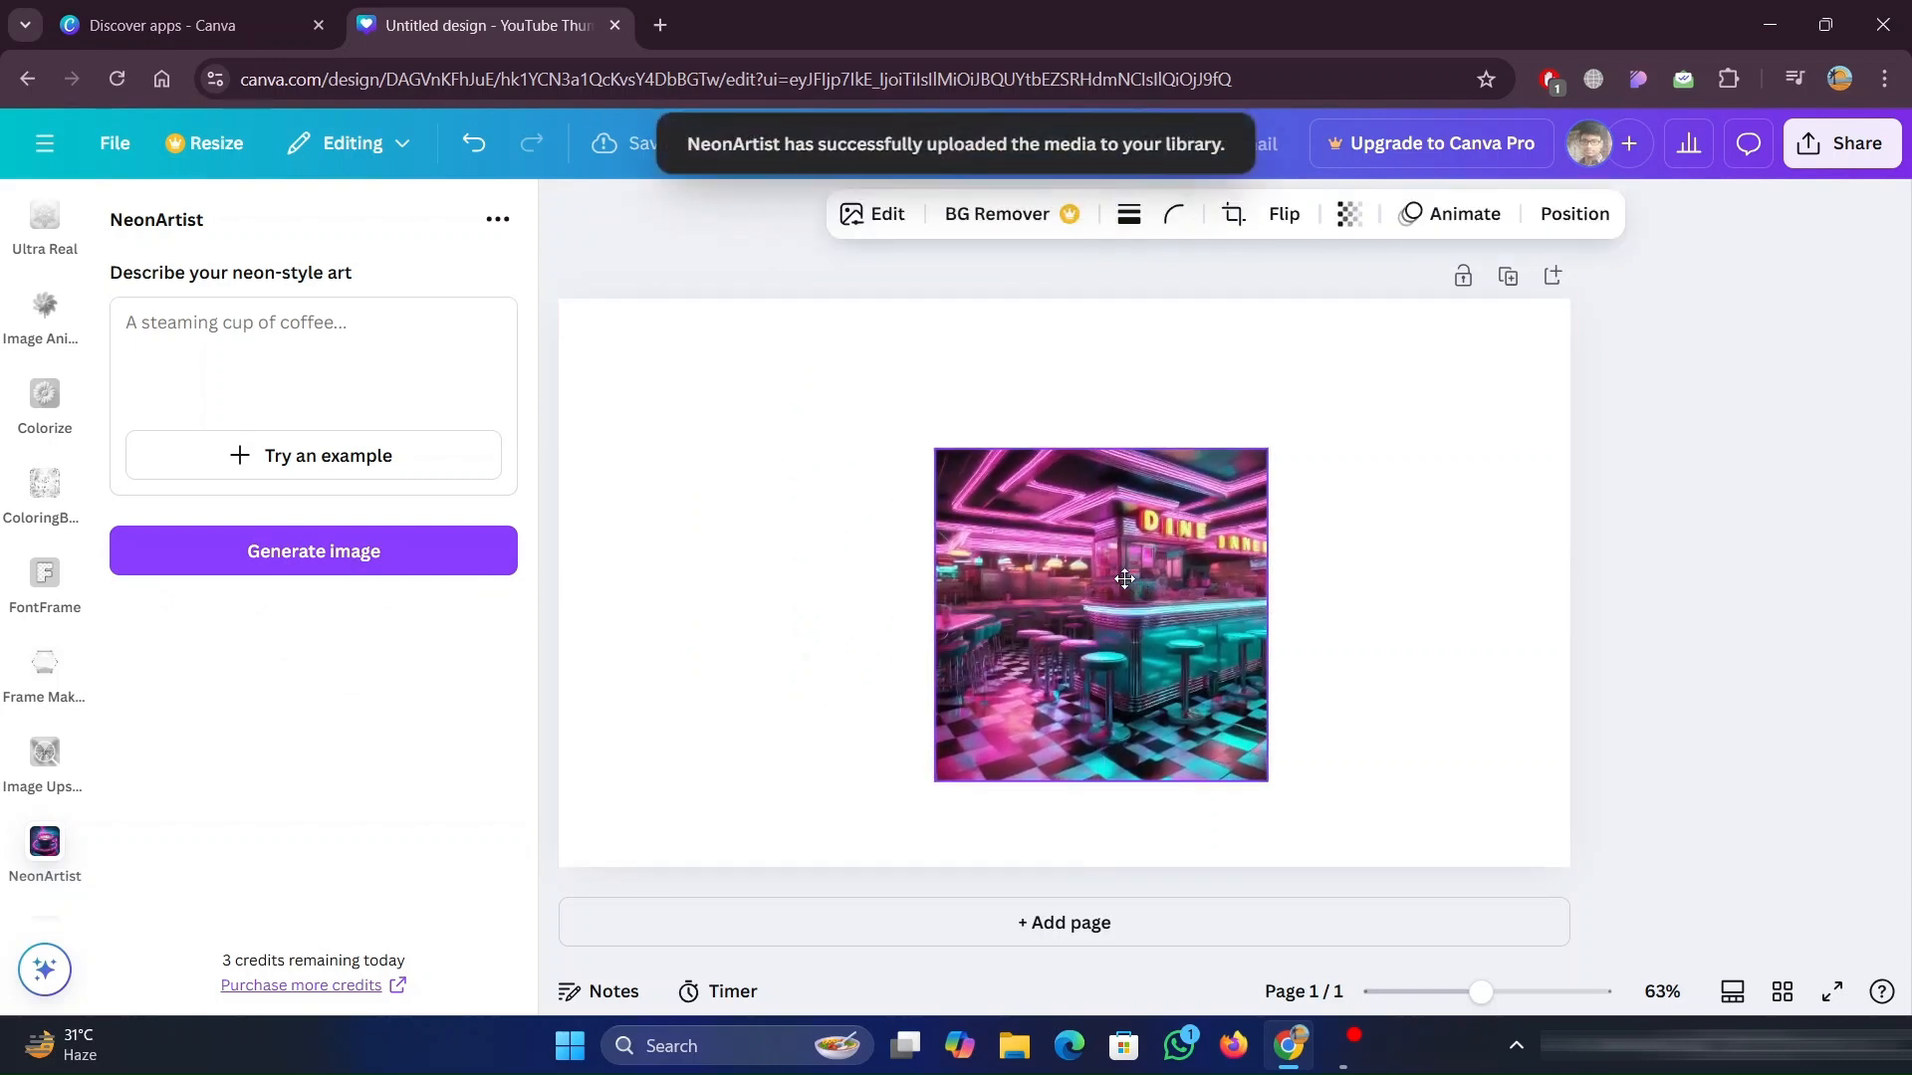
Return to the apps page, search for Colorize, open its details and look through its preview images
key("ctrl+shift+Tab")
left_click(704, 558)
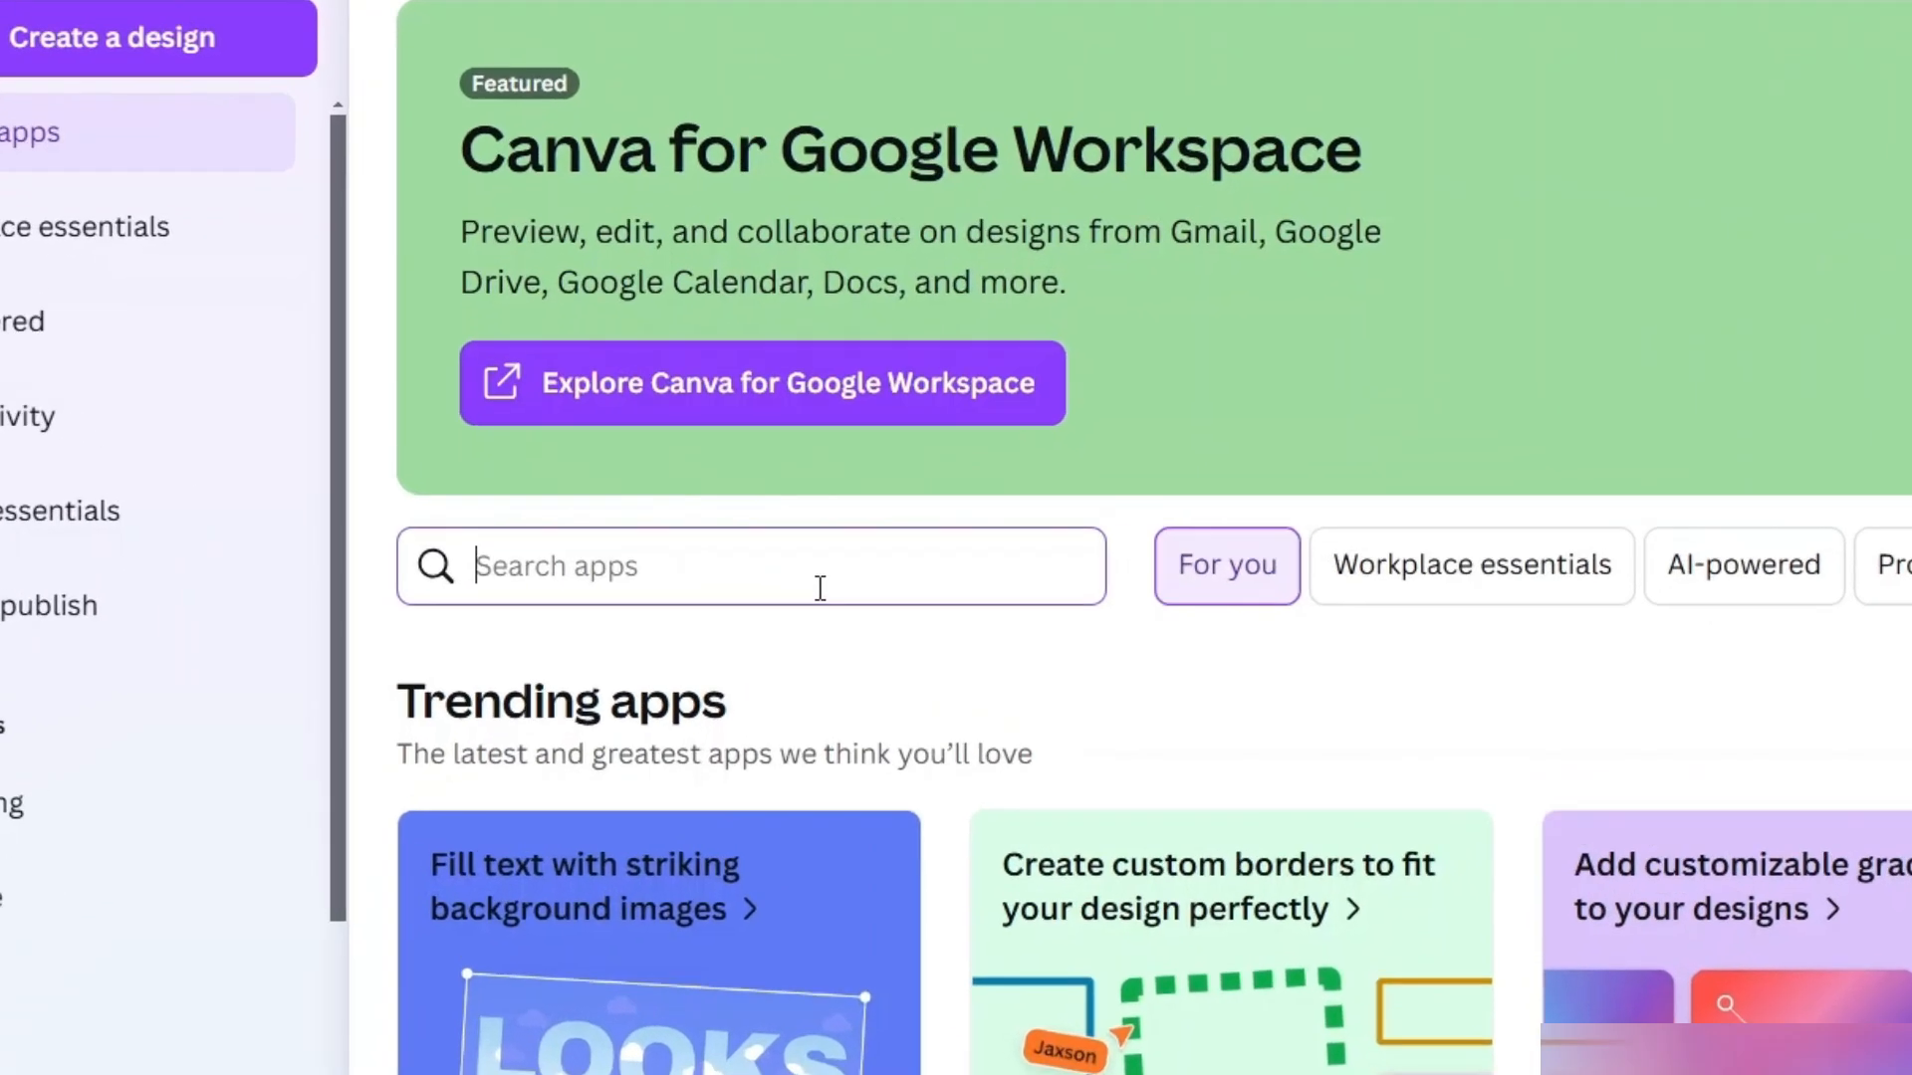
type("Colorize")
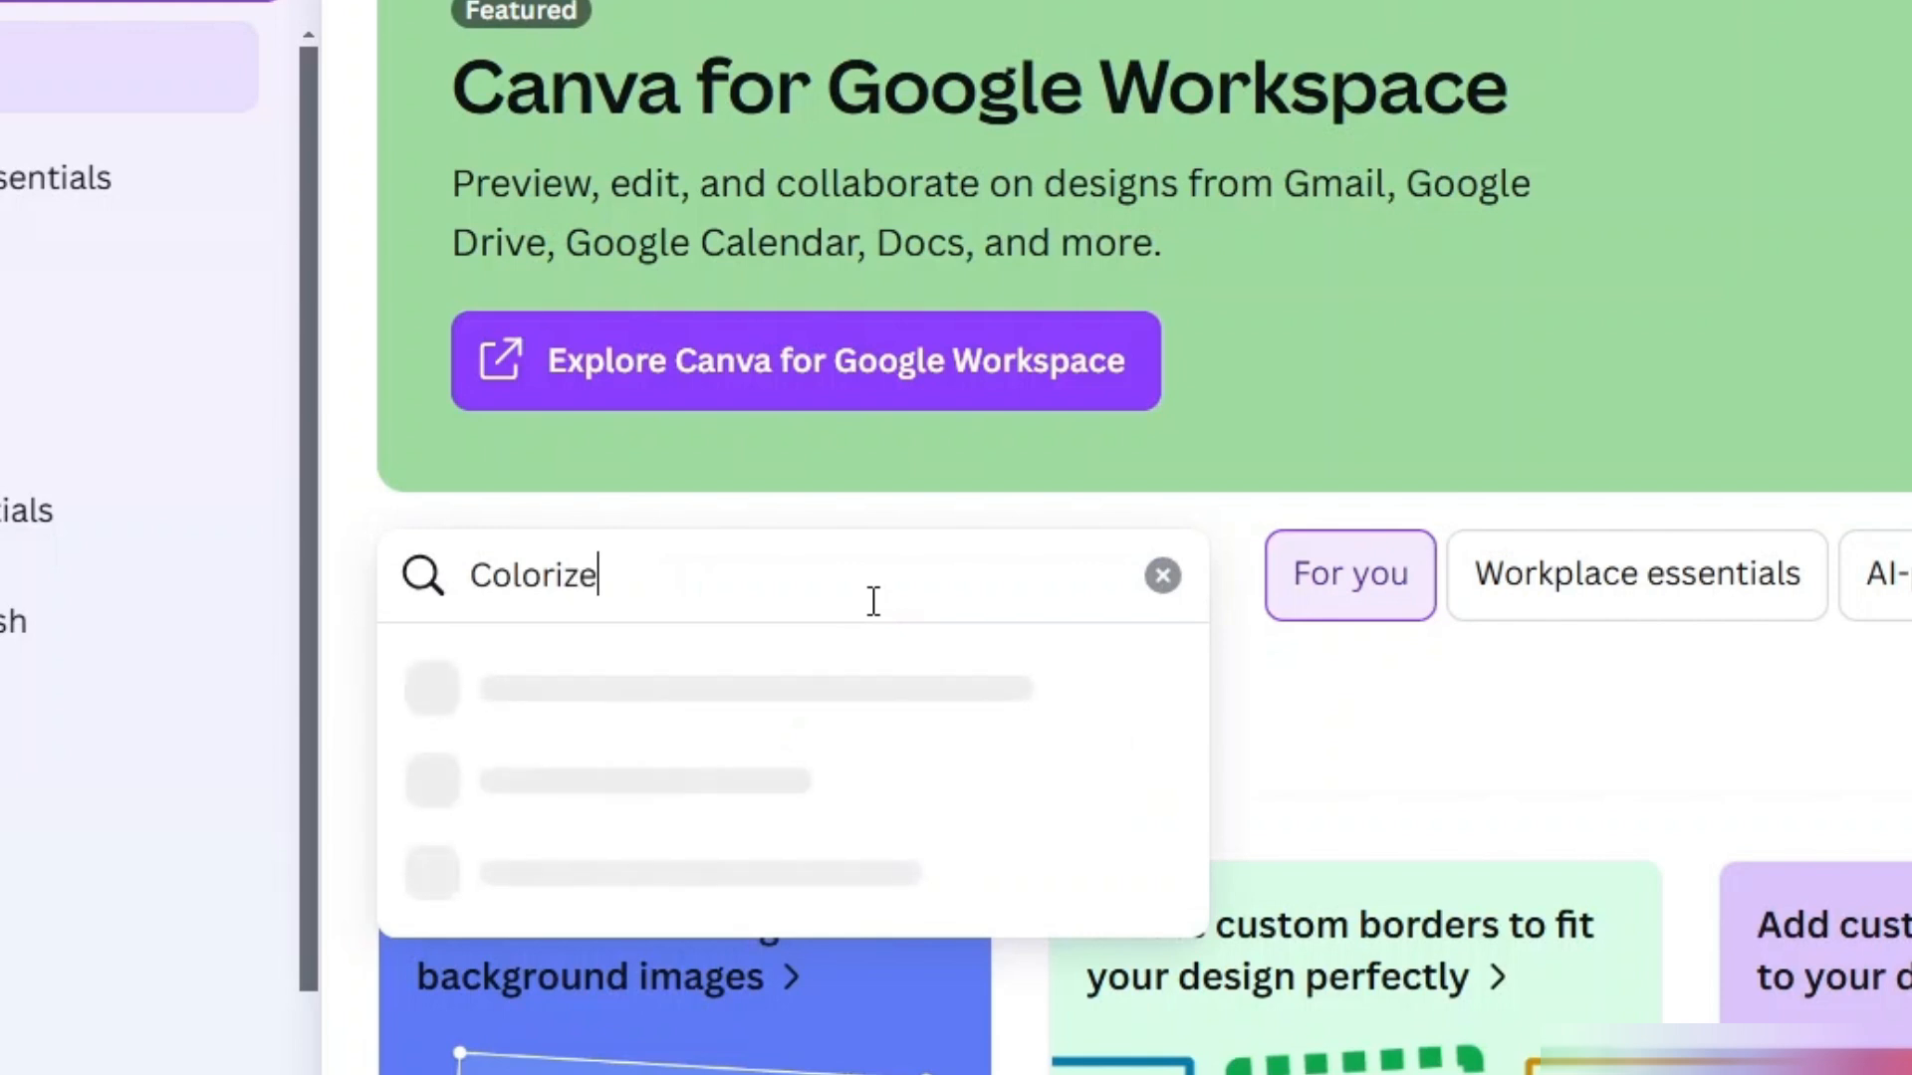
key("Return")
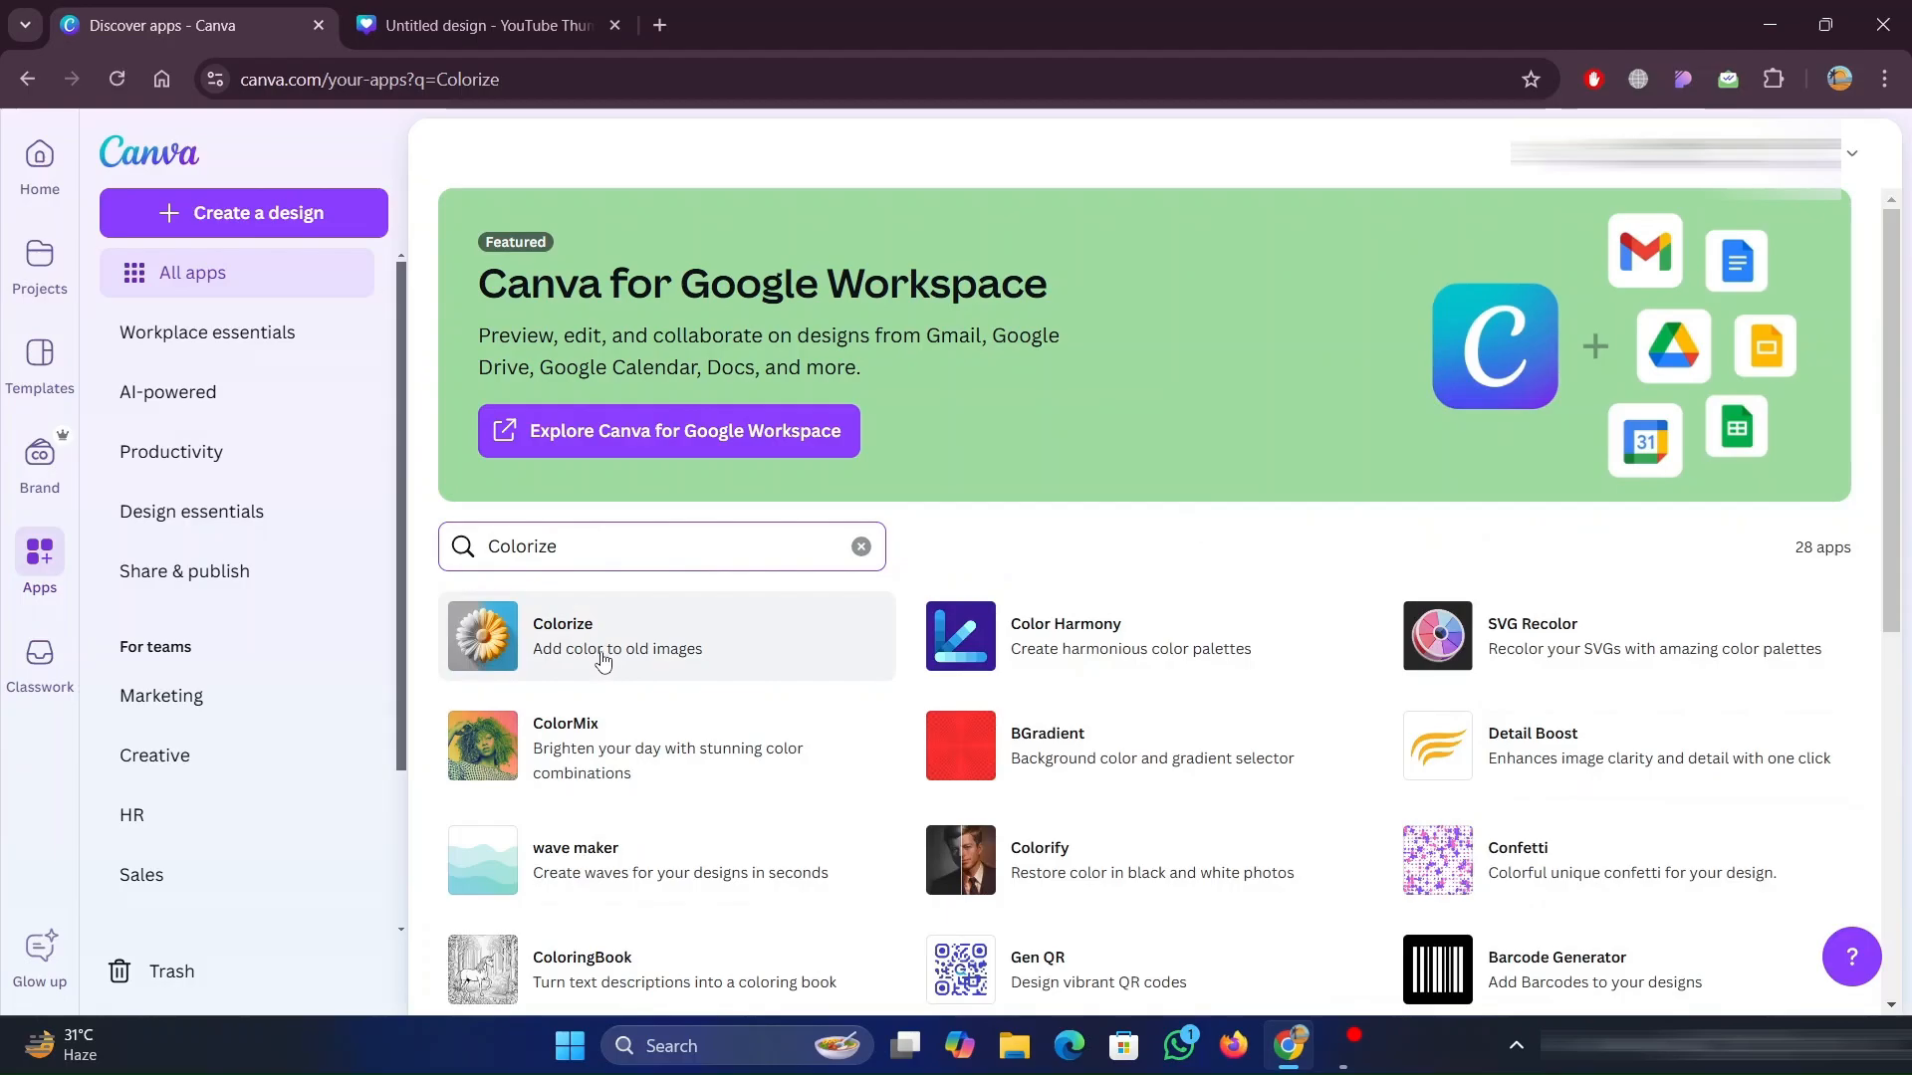
left_click(602, 659)
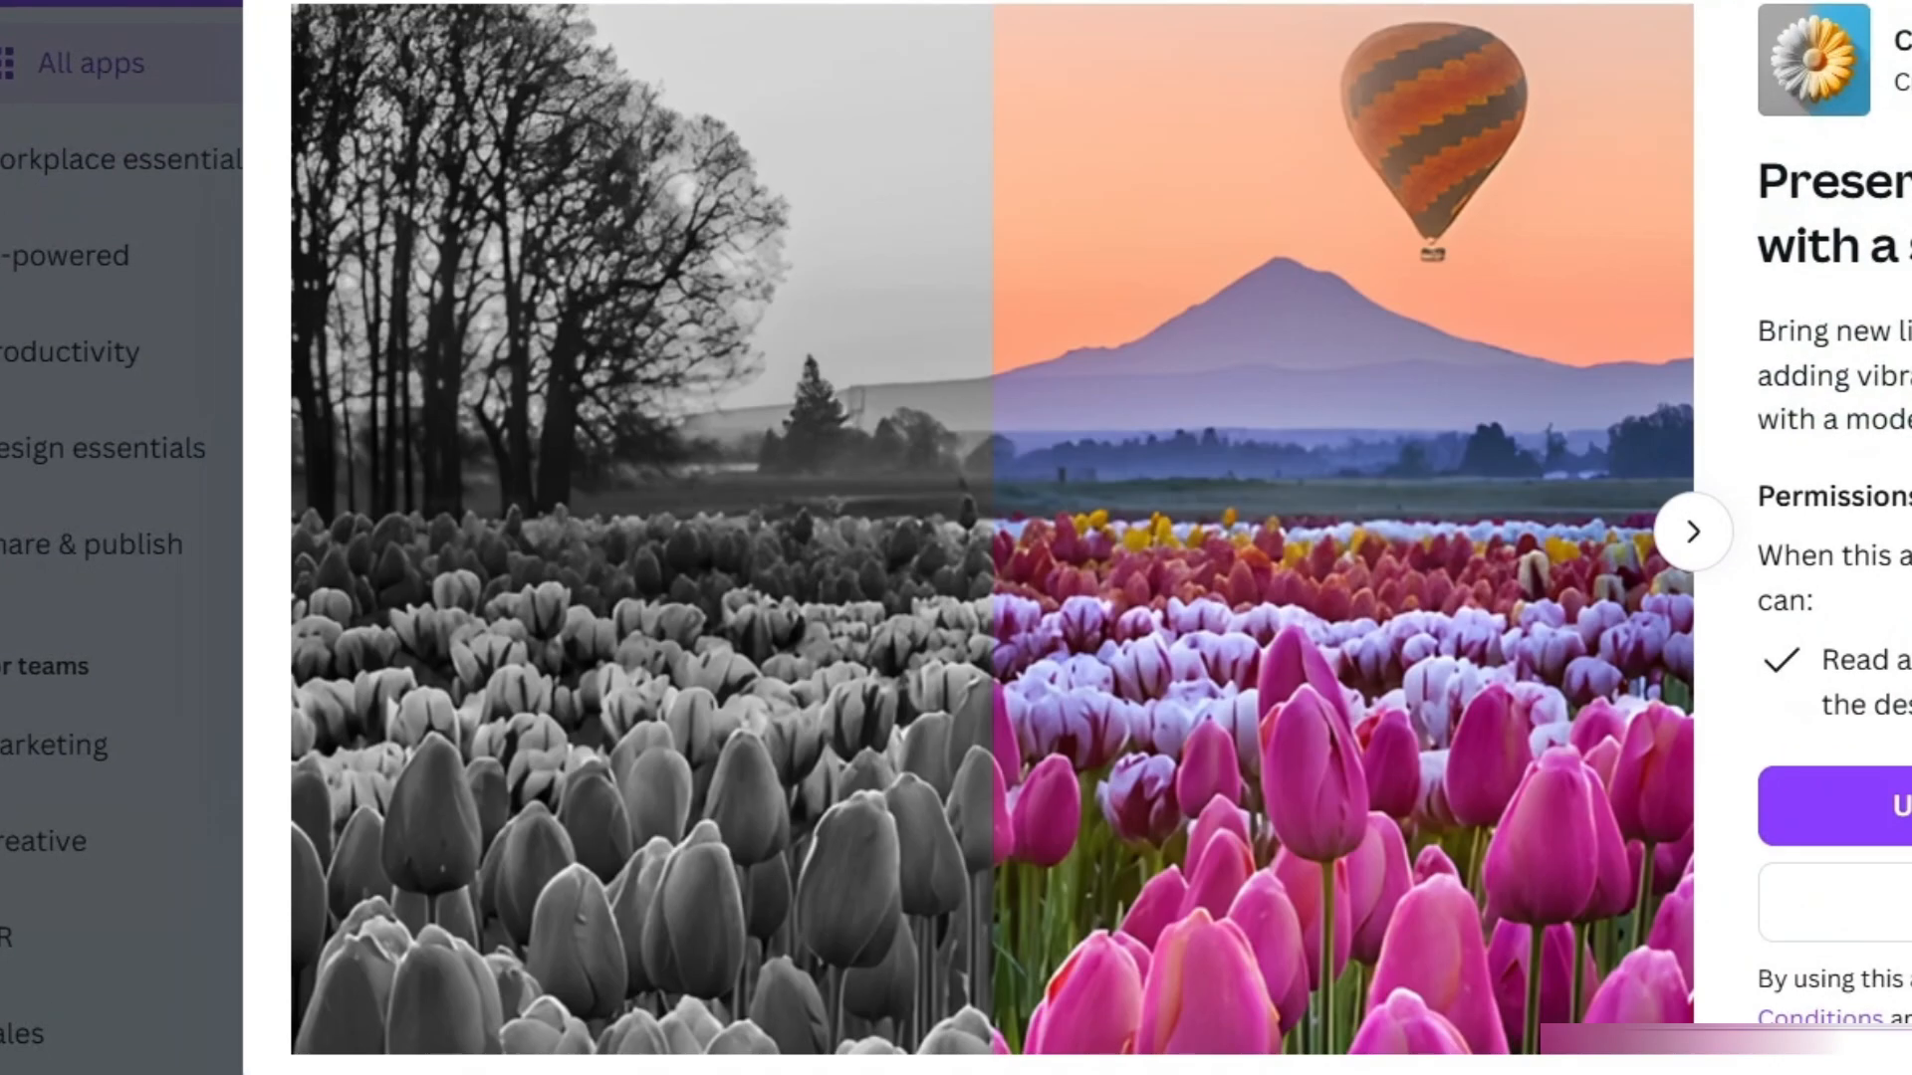
left_click(1683, 538)
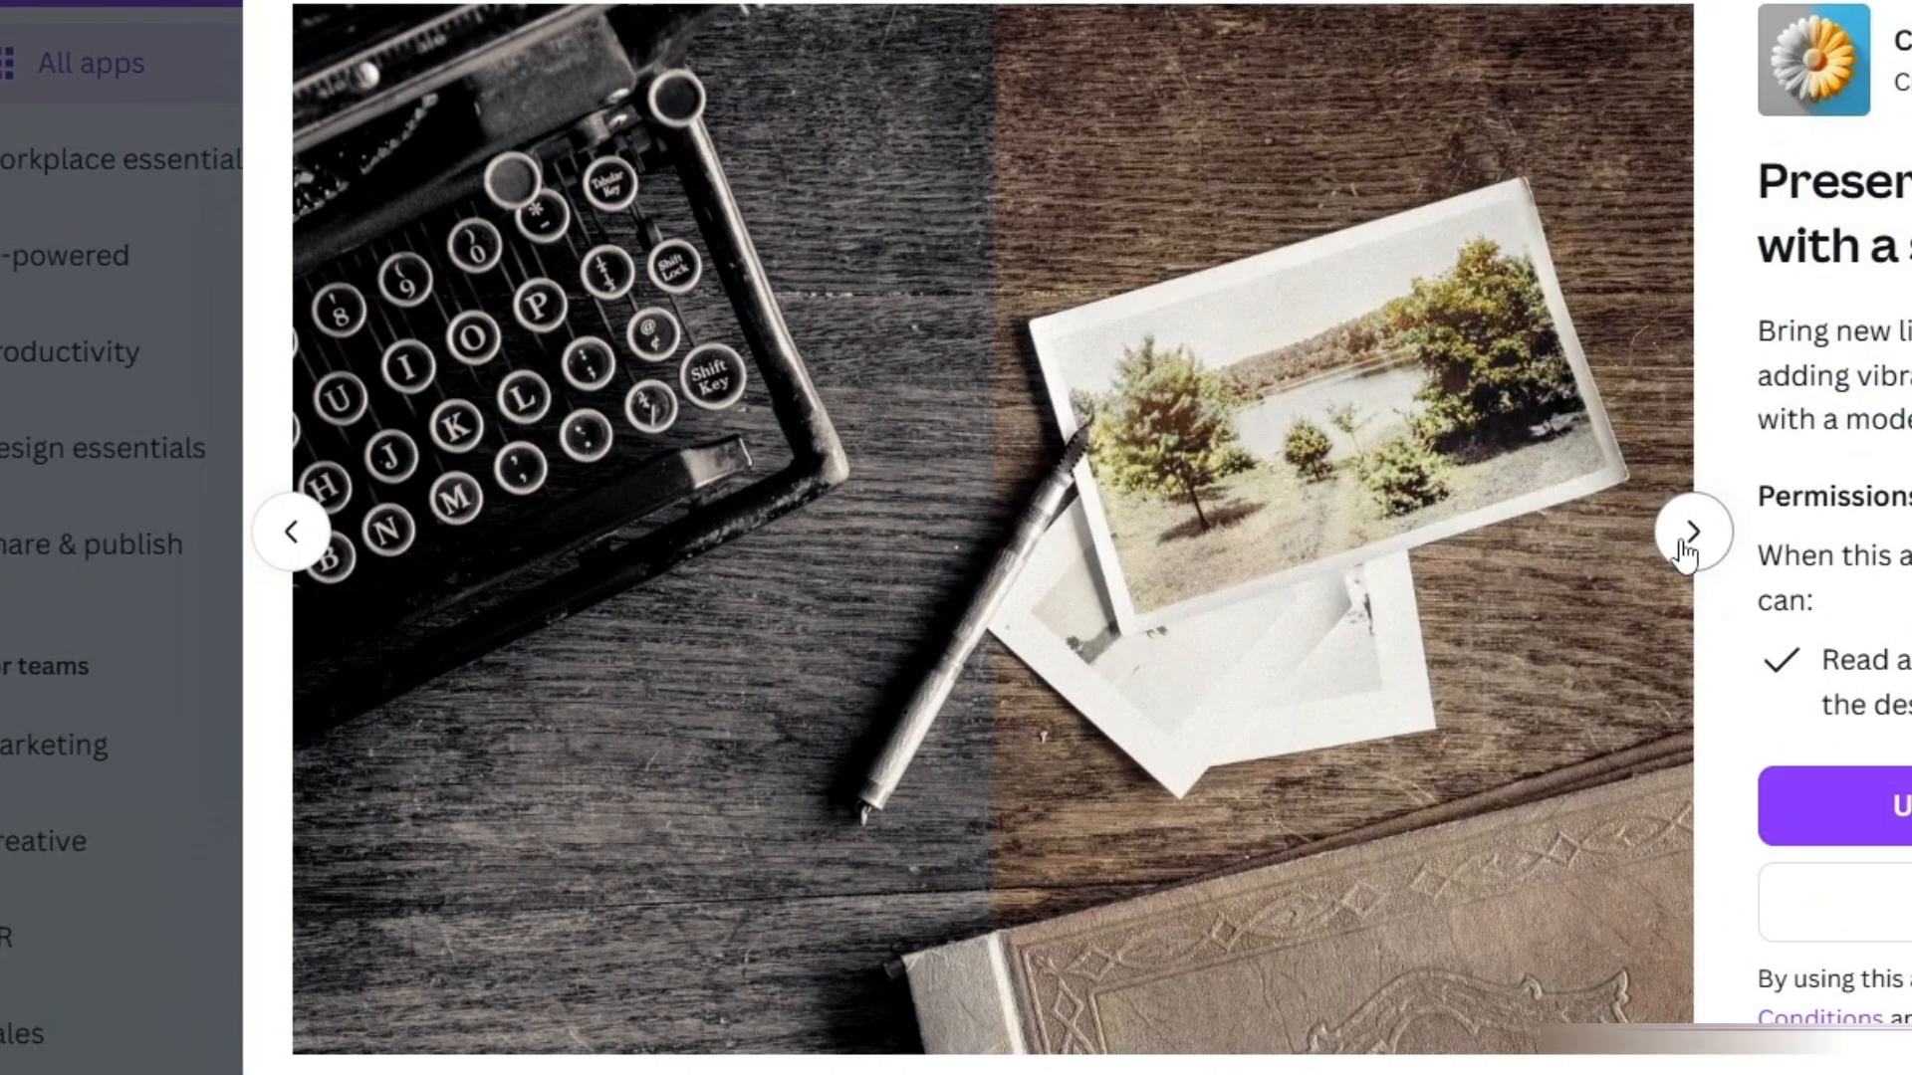
left_click(1677, 548)
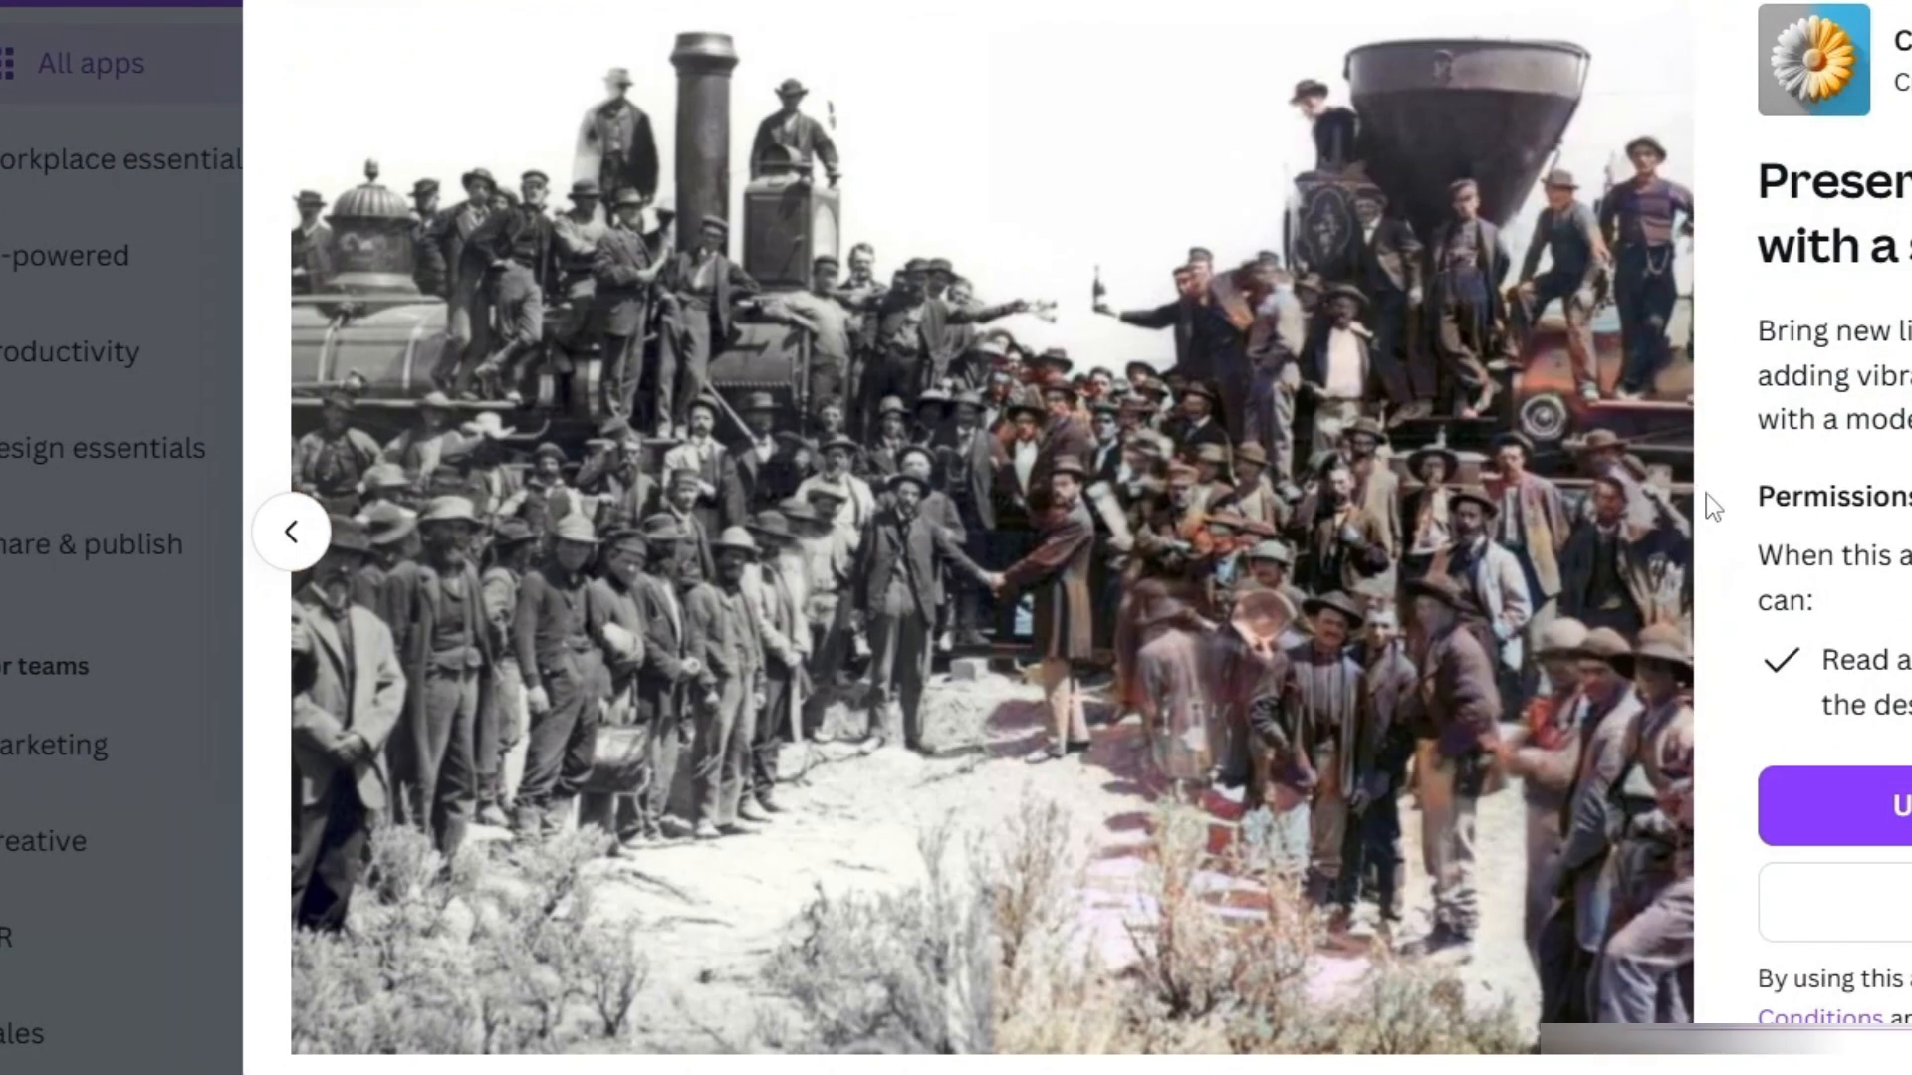
Start a new YouTube Thumbnail design with Colorize and load IGXTECH LOGO B&W.PNG as the image to colorize
left_click(1872, 903)
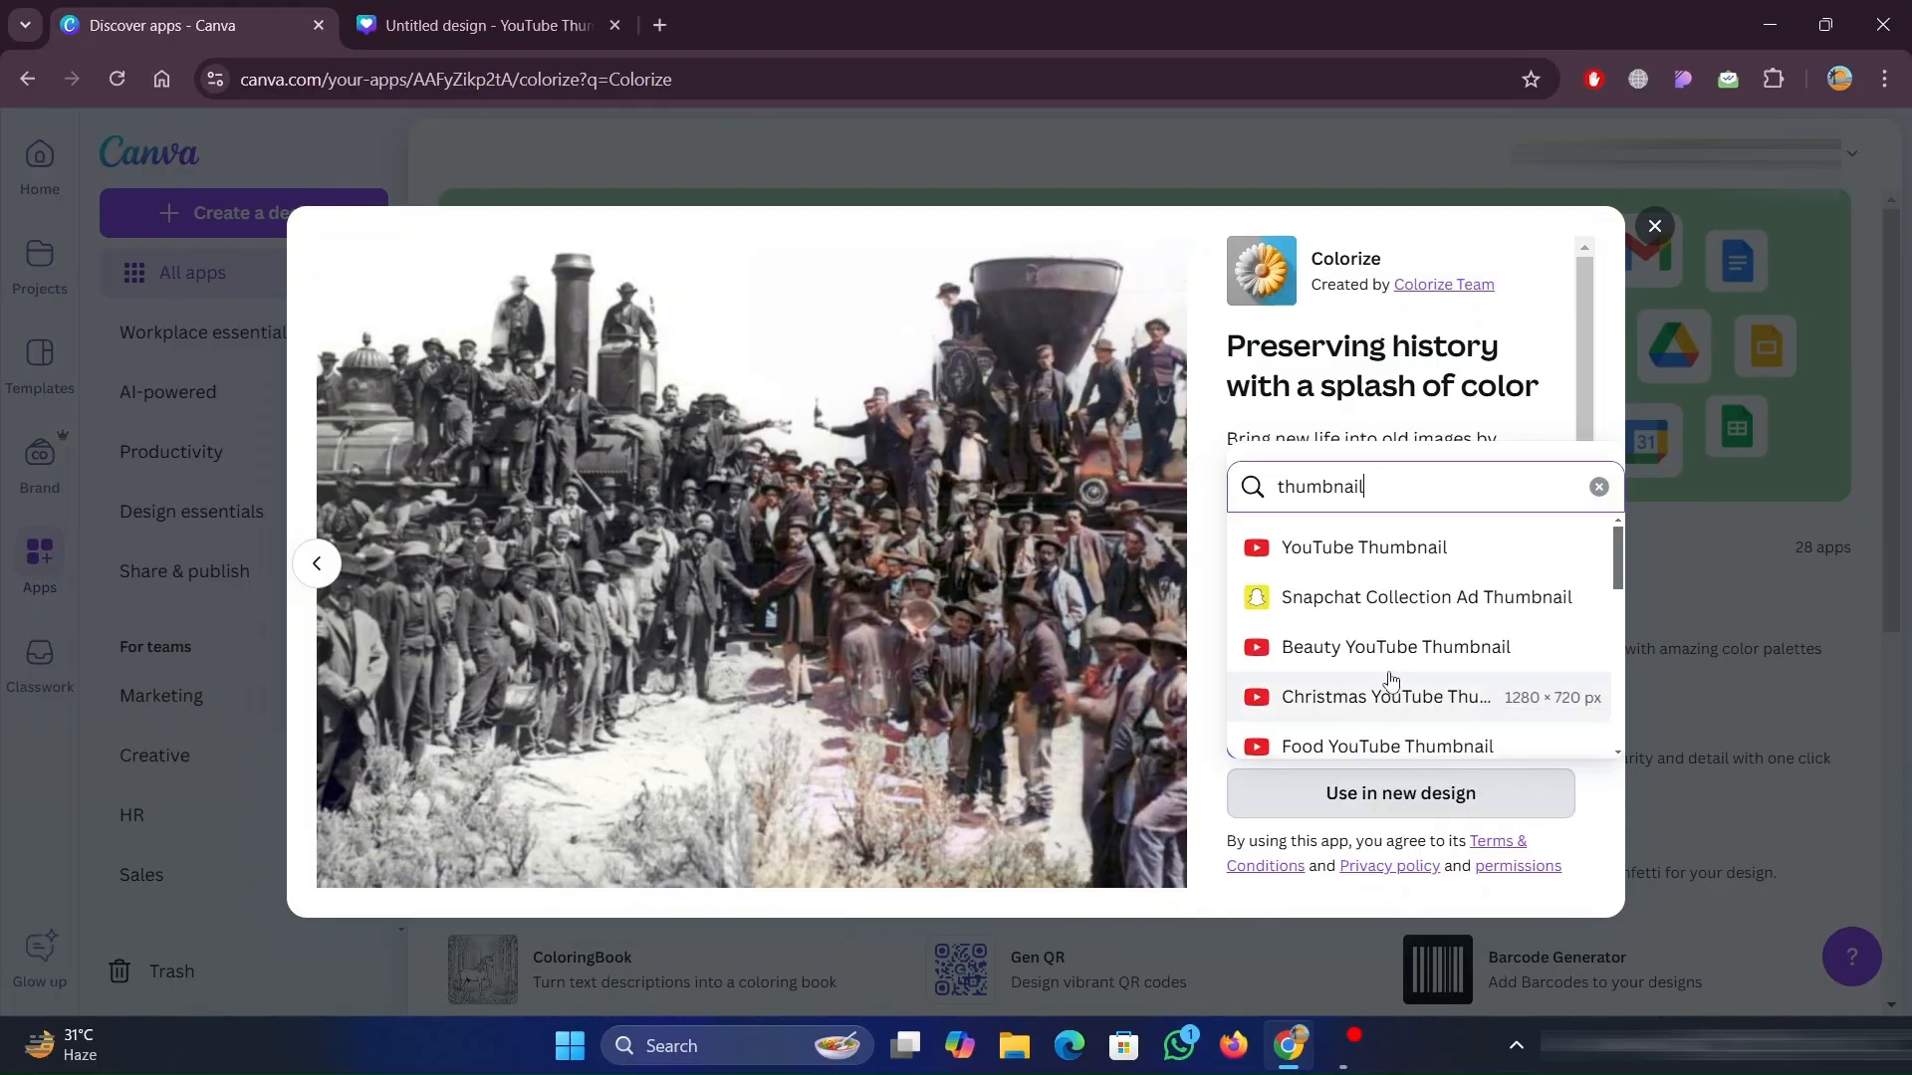
left_click(1362, 551)
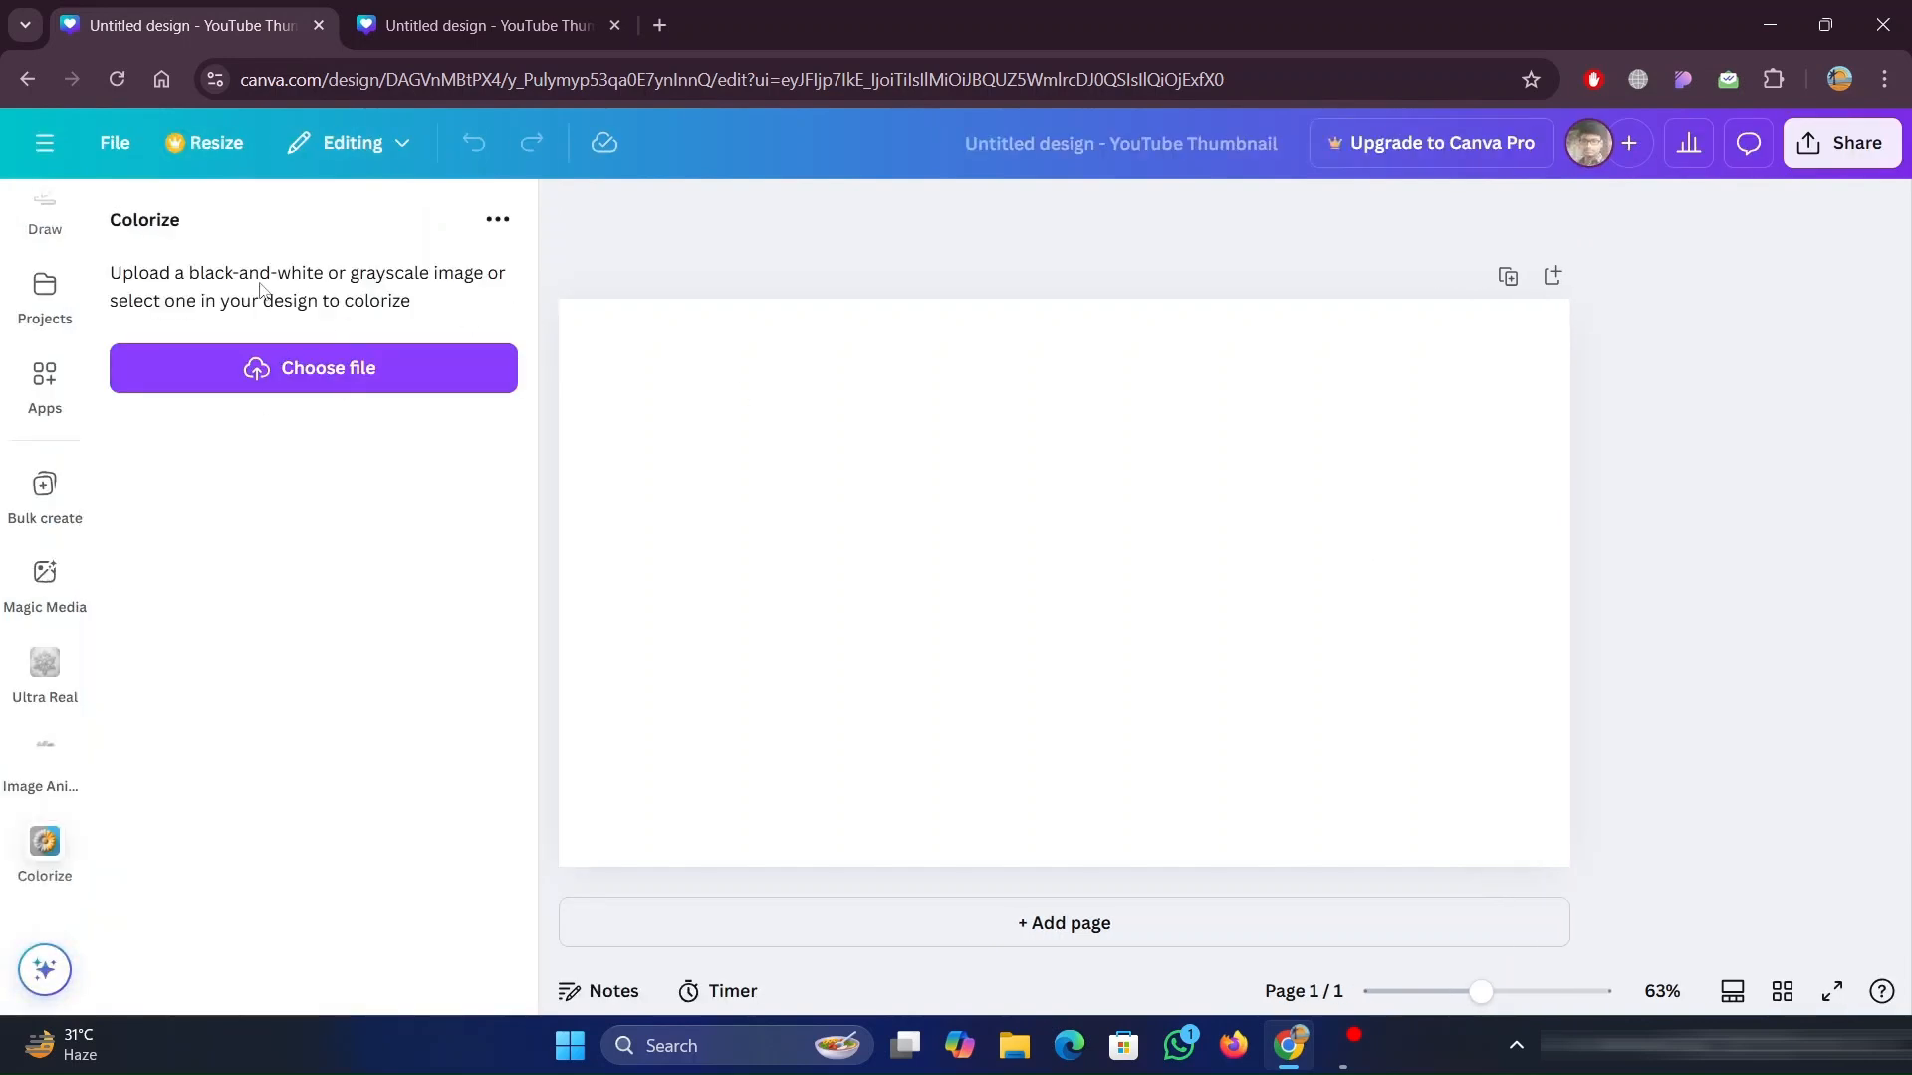
left_click(261, 366)
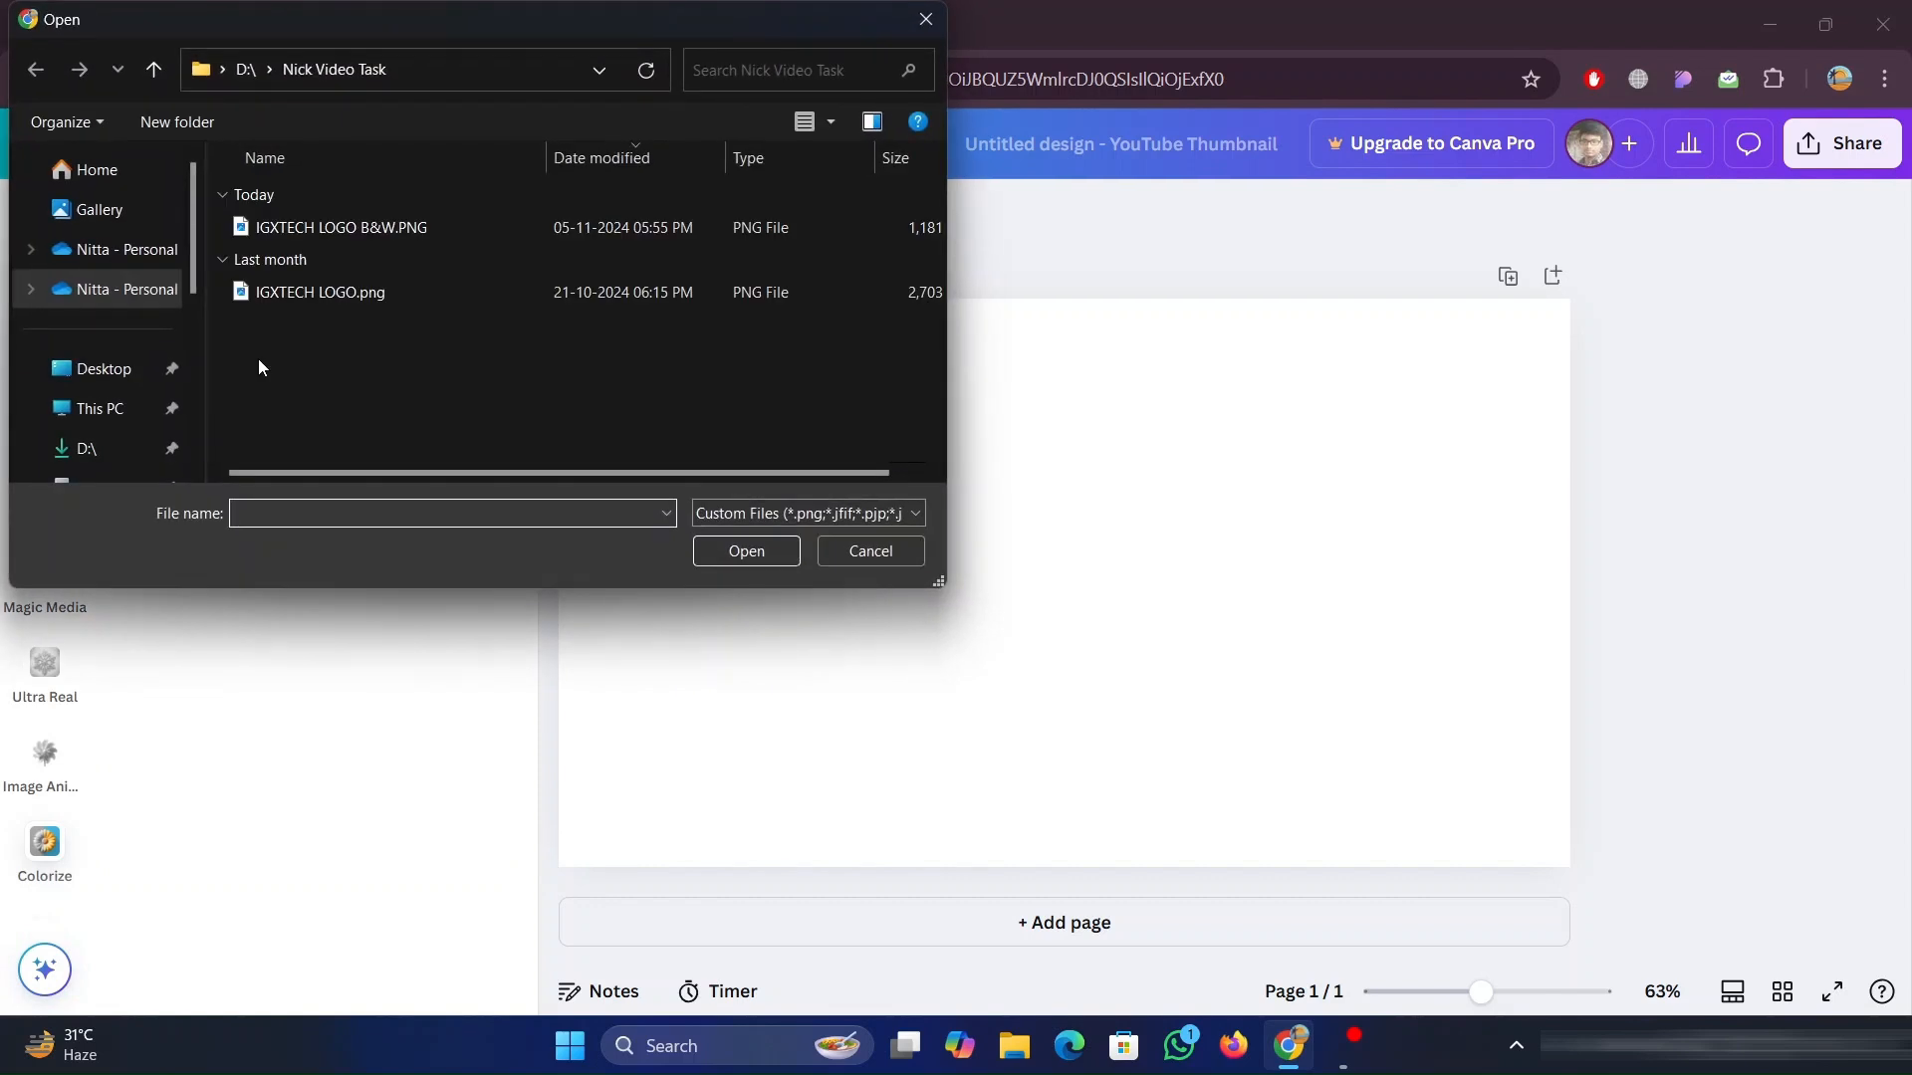
left_click(386, 230)
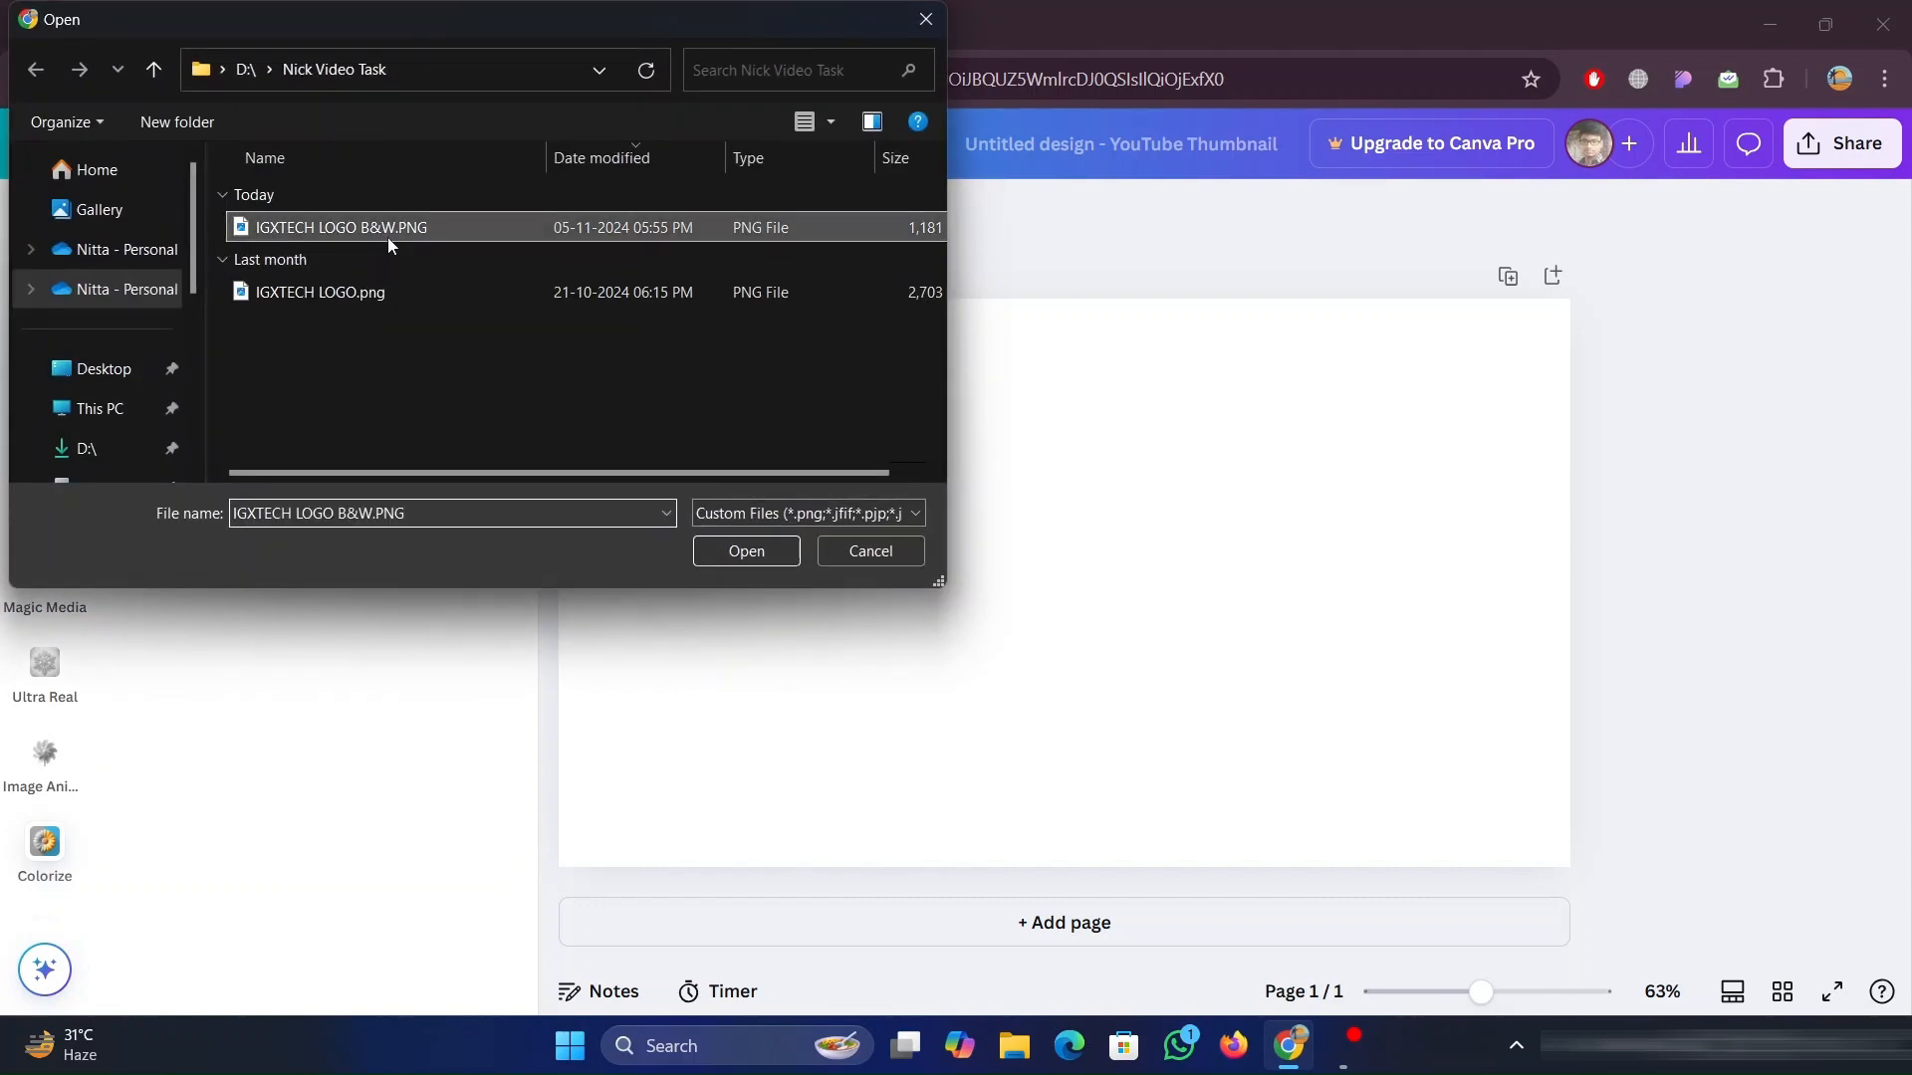
left_click(735, 547)
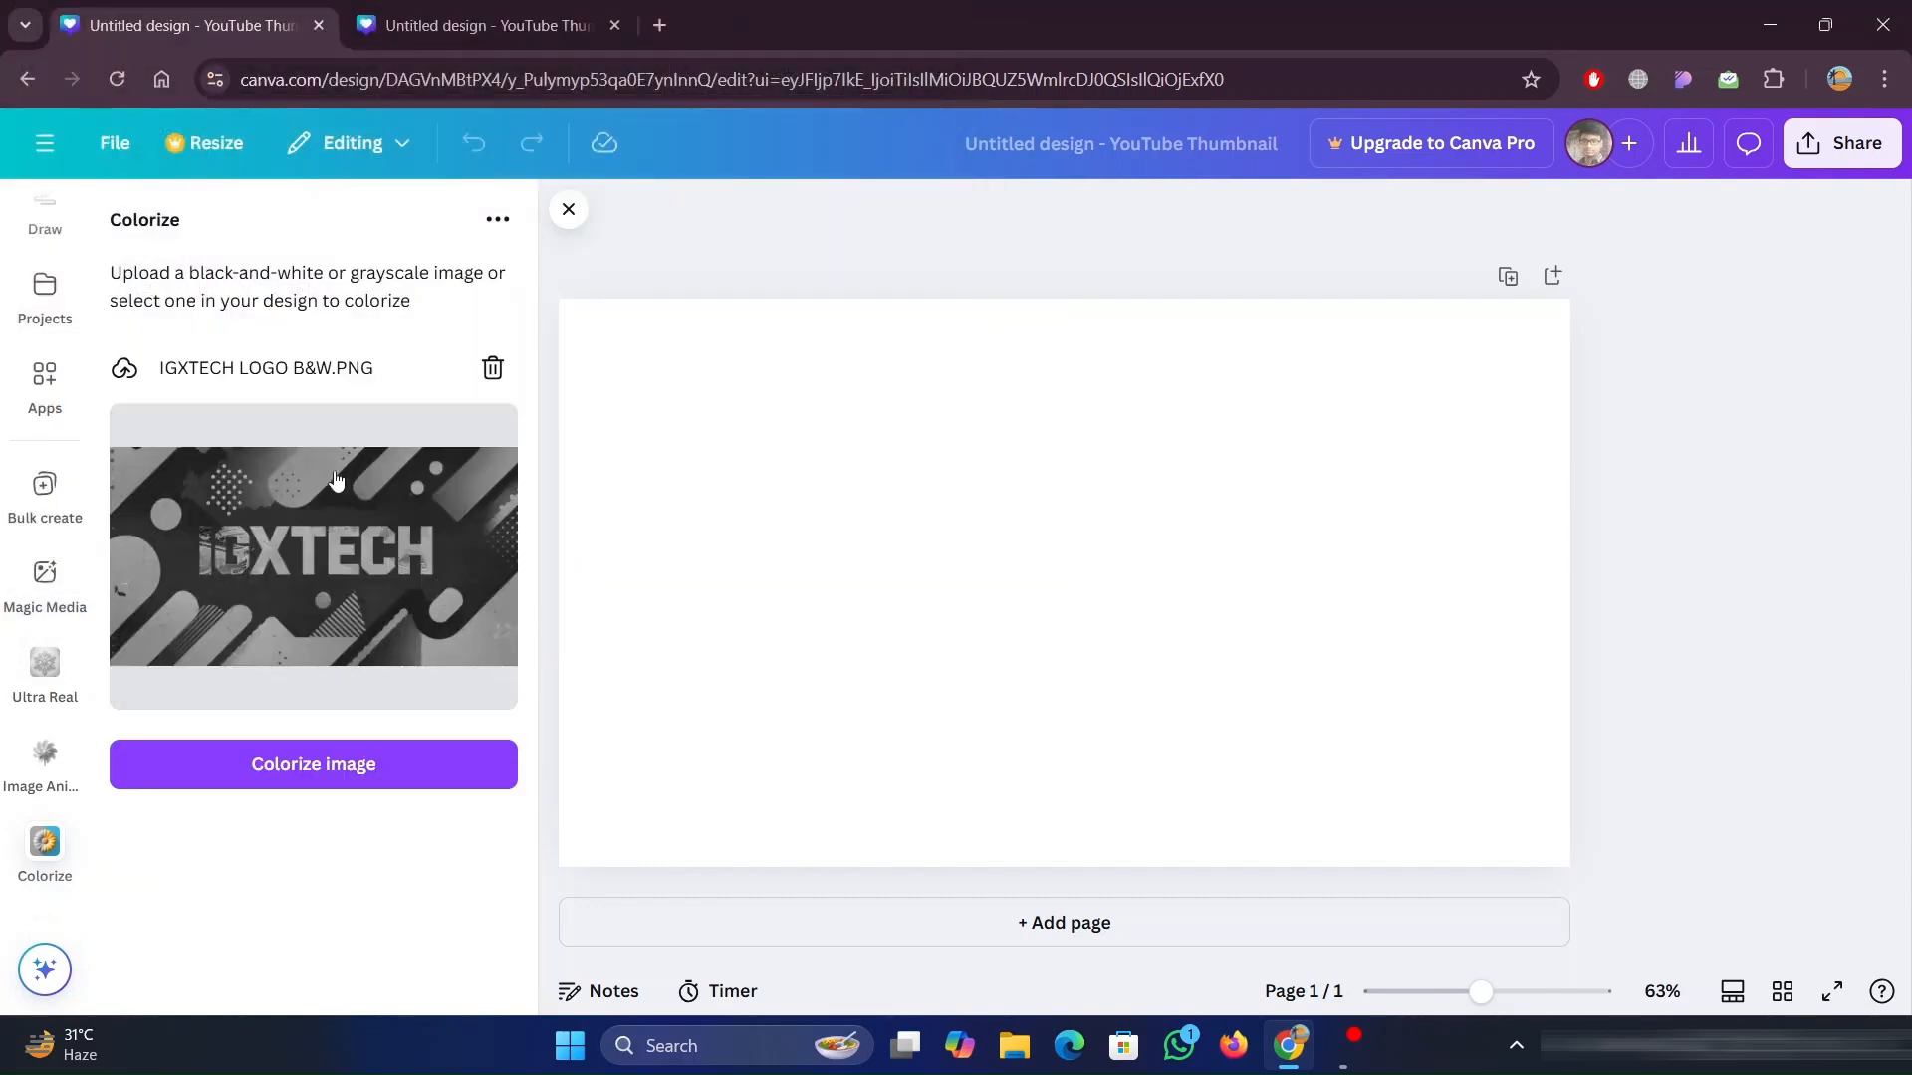
Colorize the black-and-white logo image, then enlarge the result to about 848 × 454 and centre it on the page
left_click(328, 782)
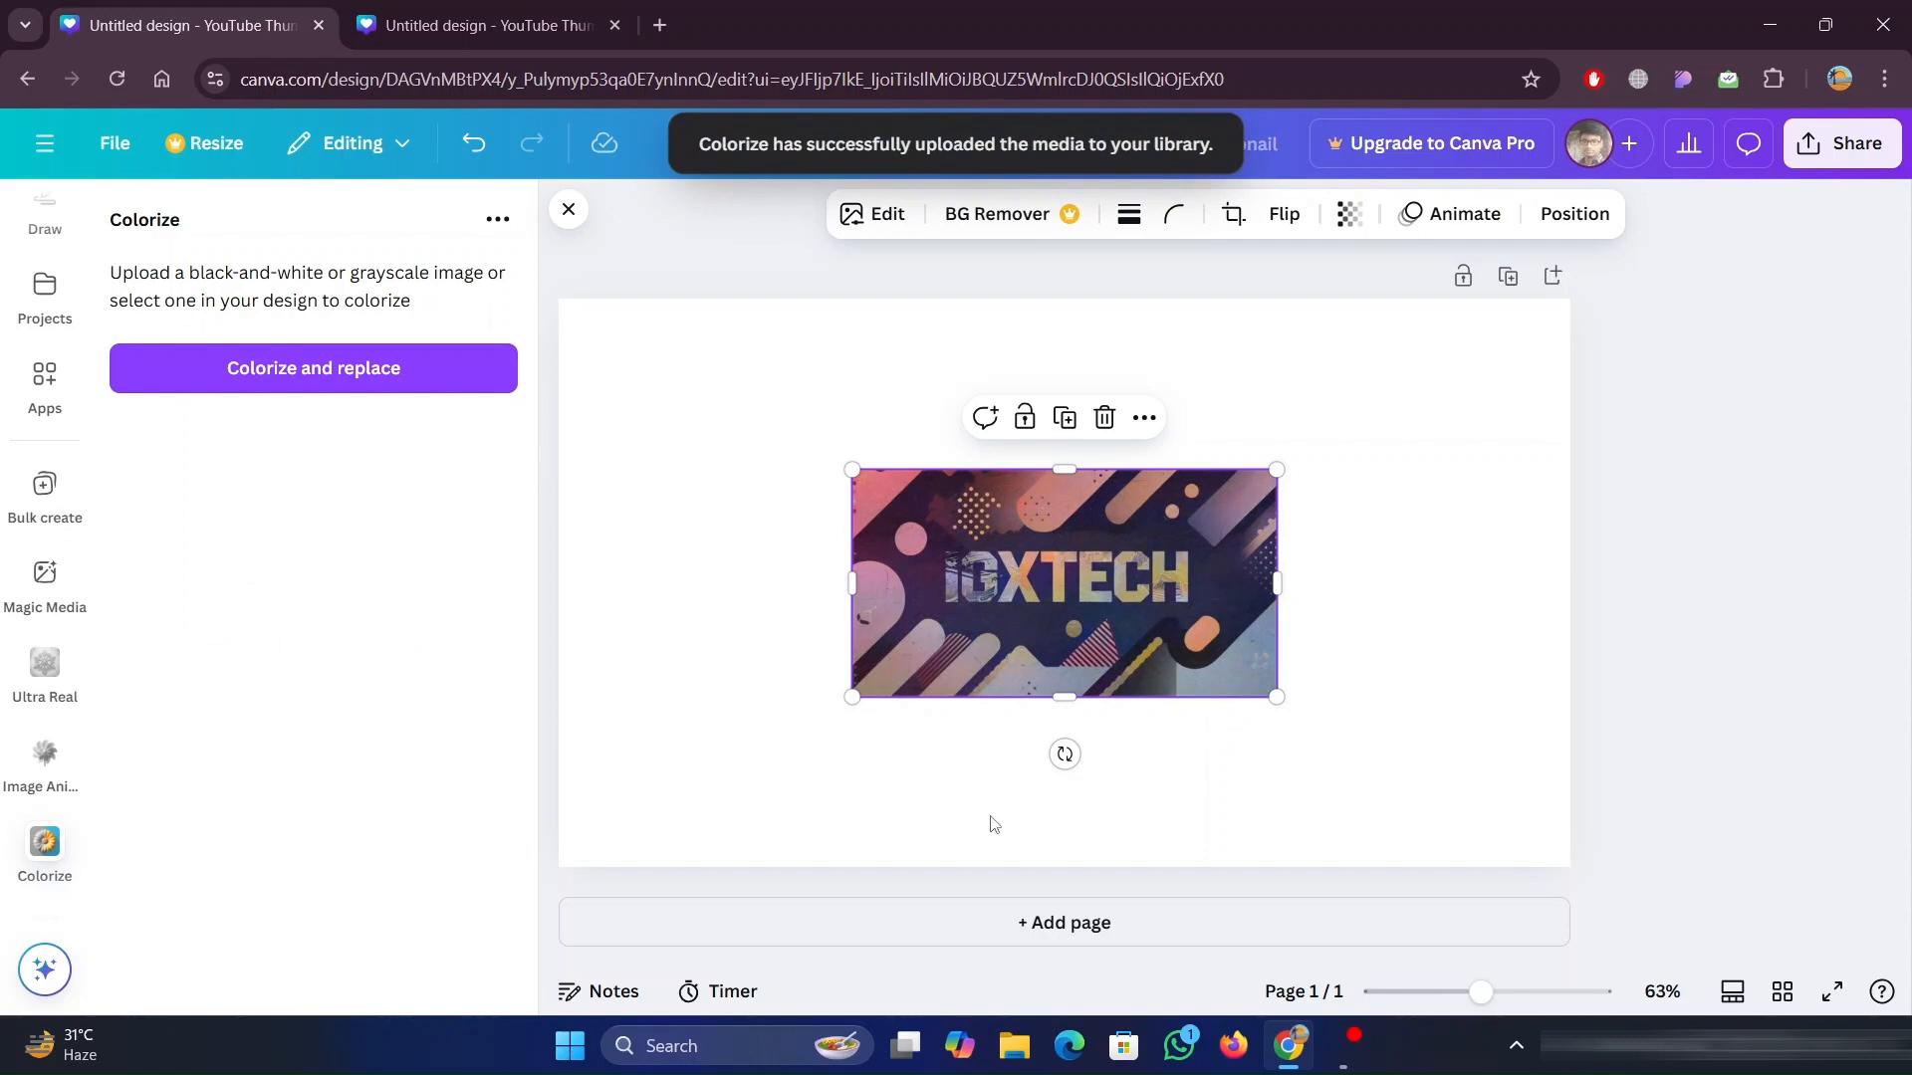
left_click_drag(851, 467, 606, 333)
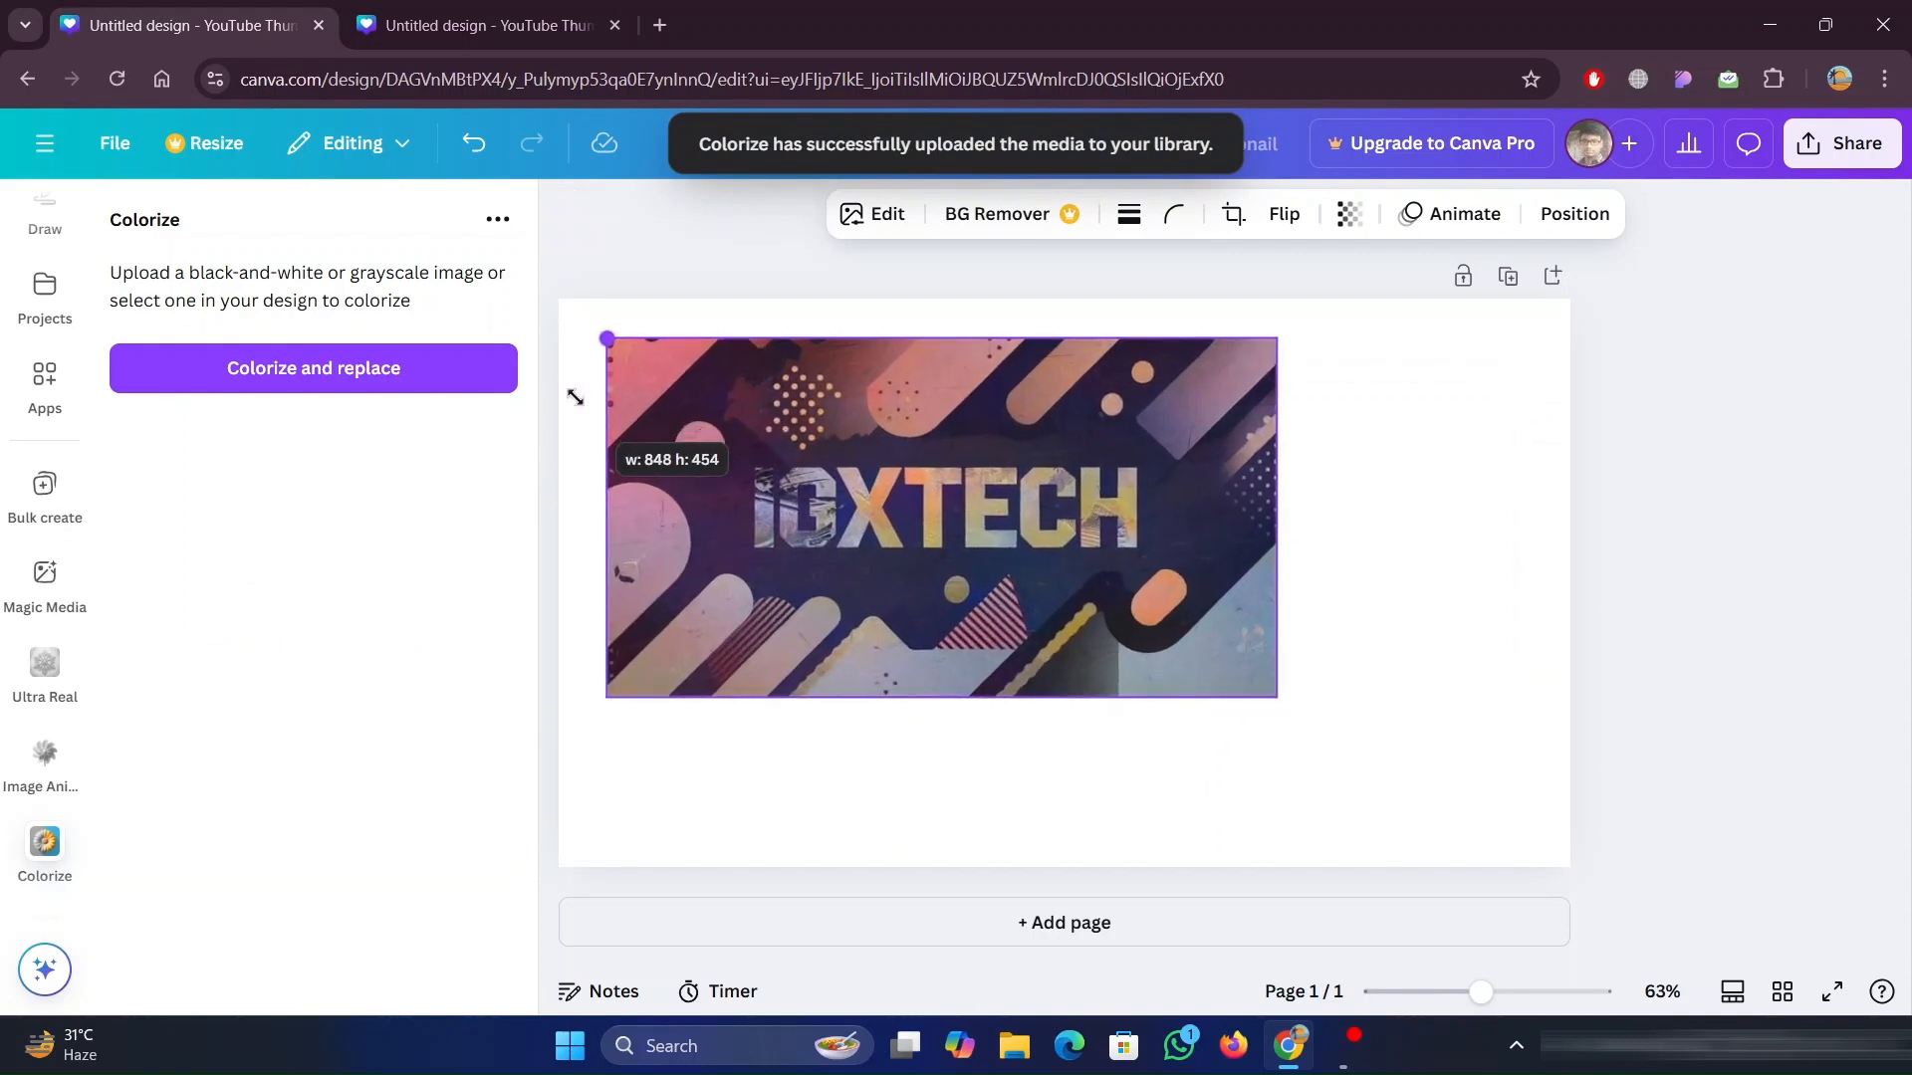
left_click_drag(1125, 480, 1252, 540)
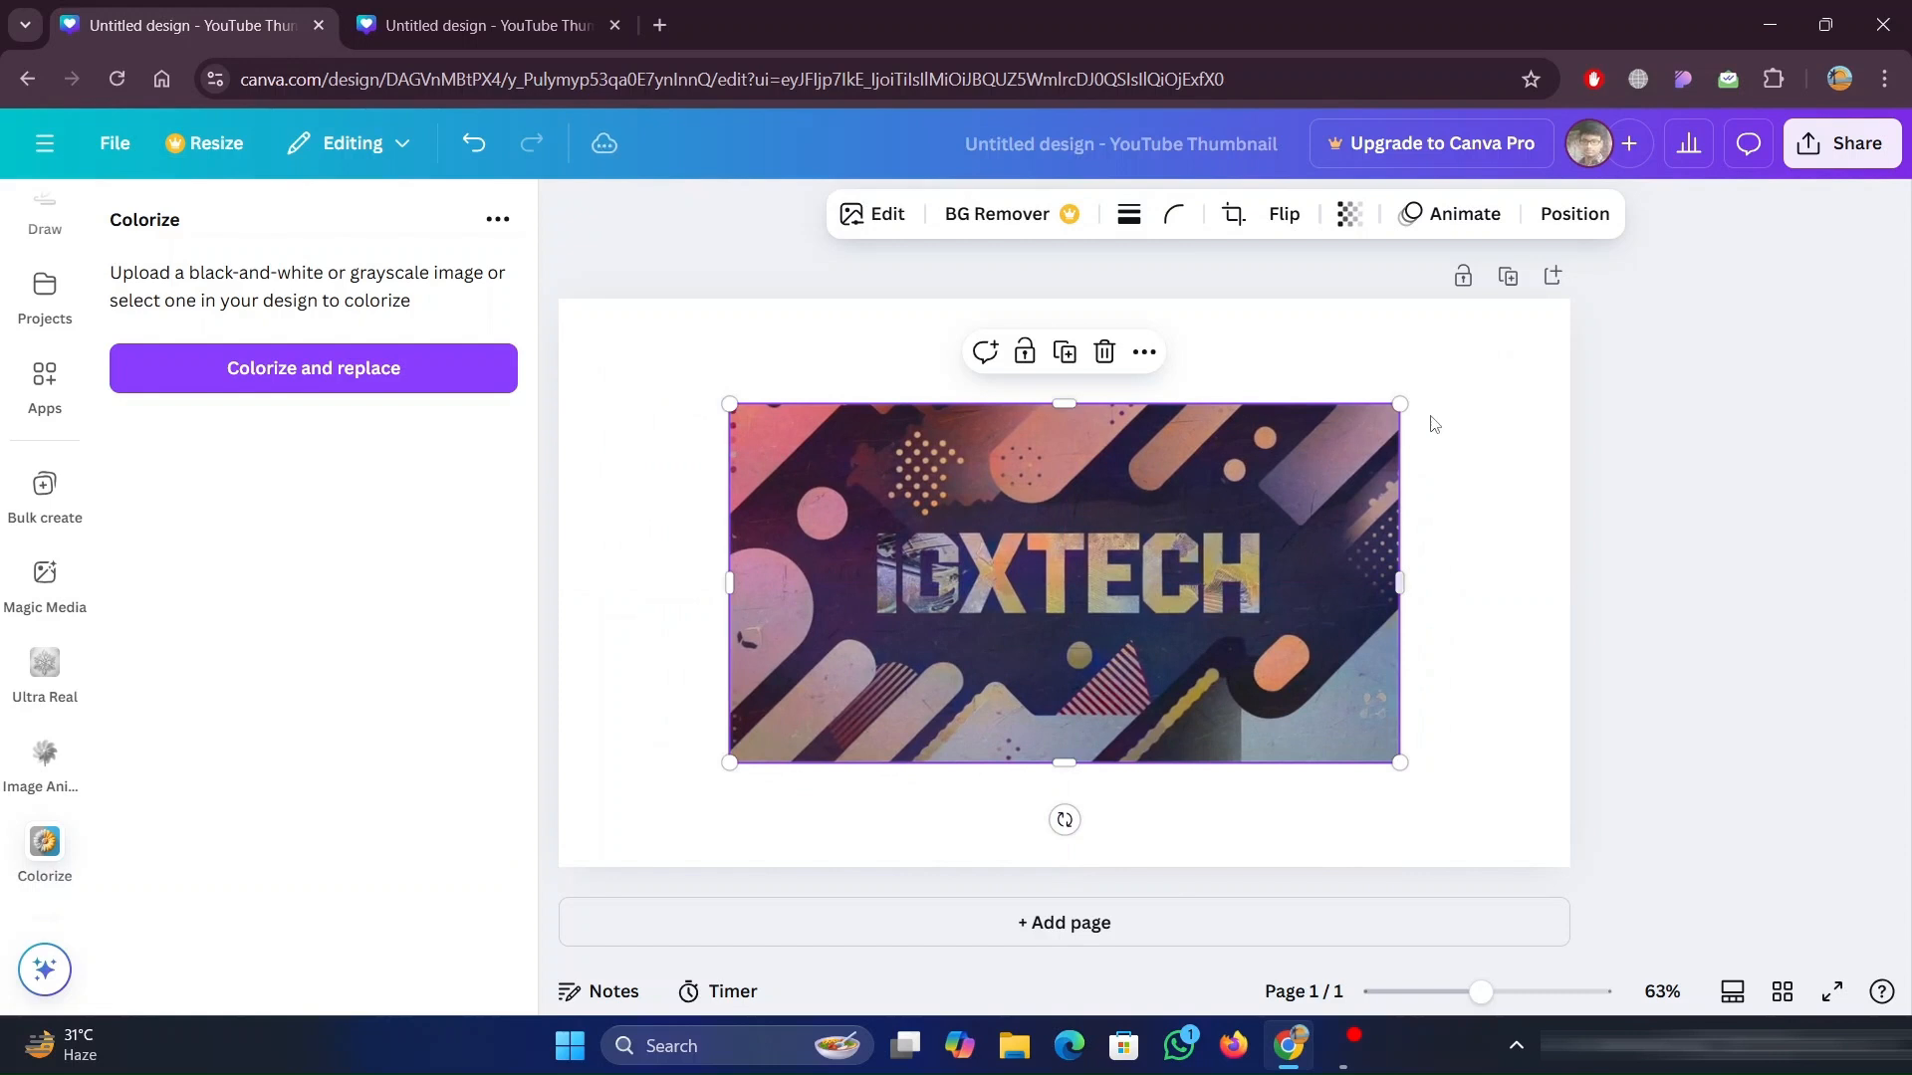
left_click(1444, 493)
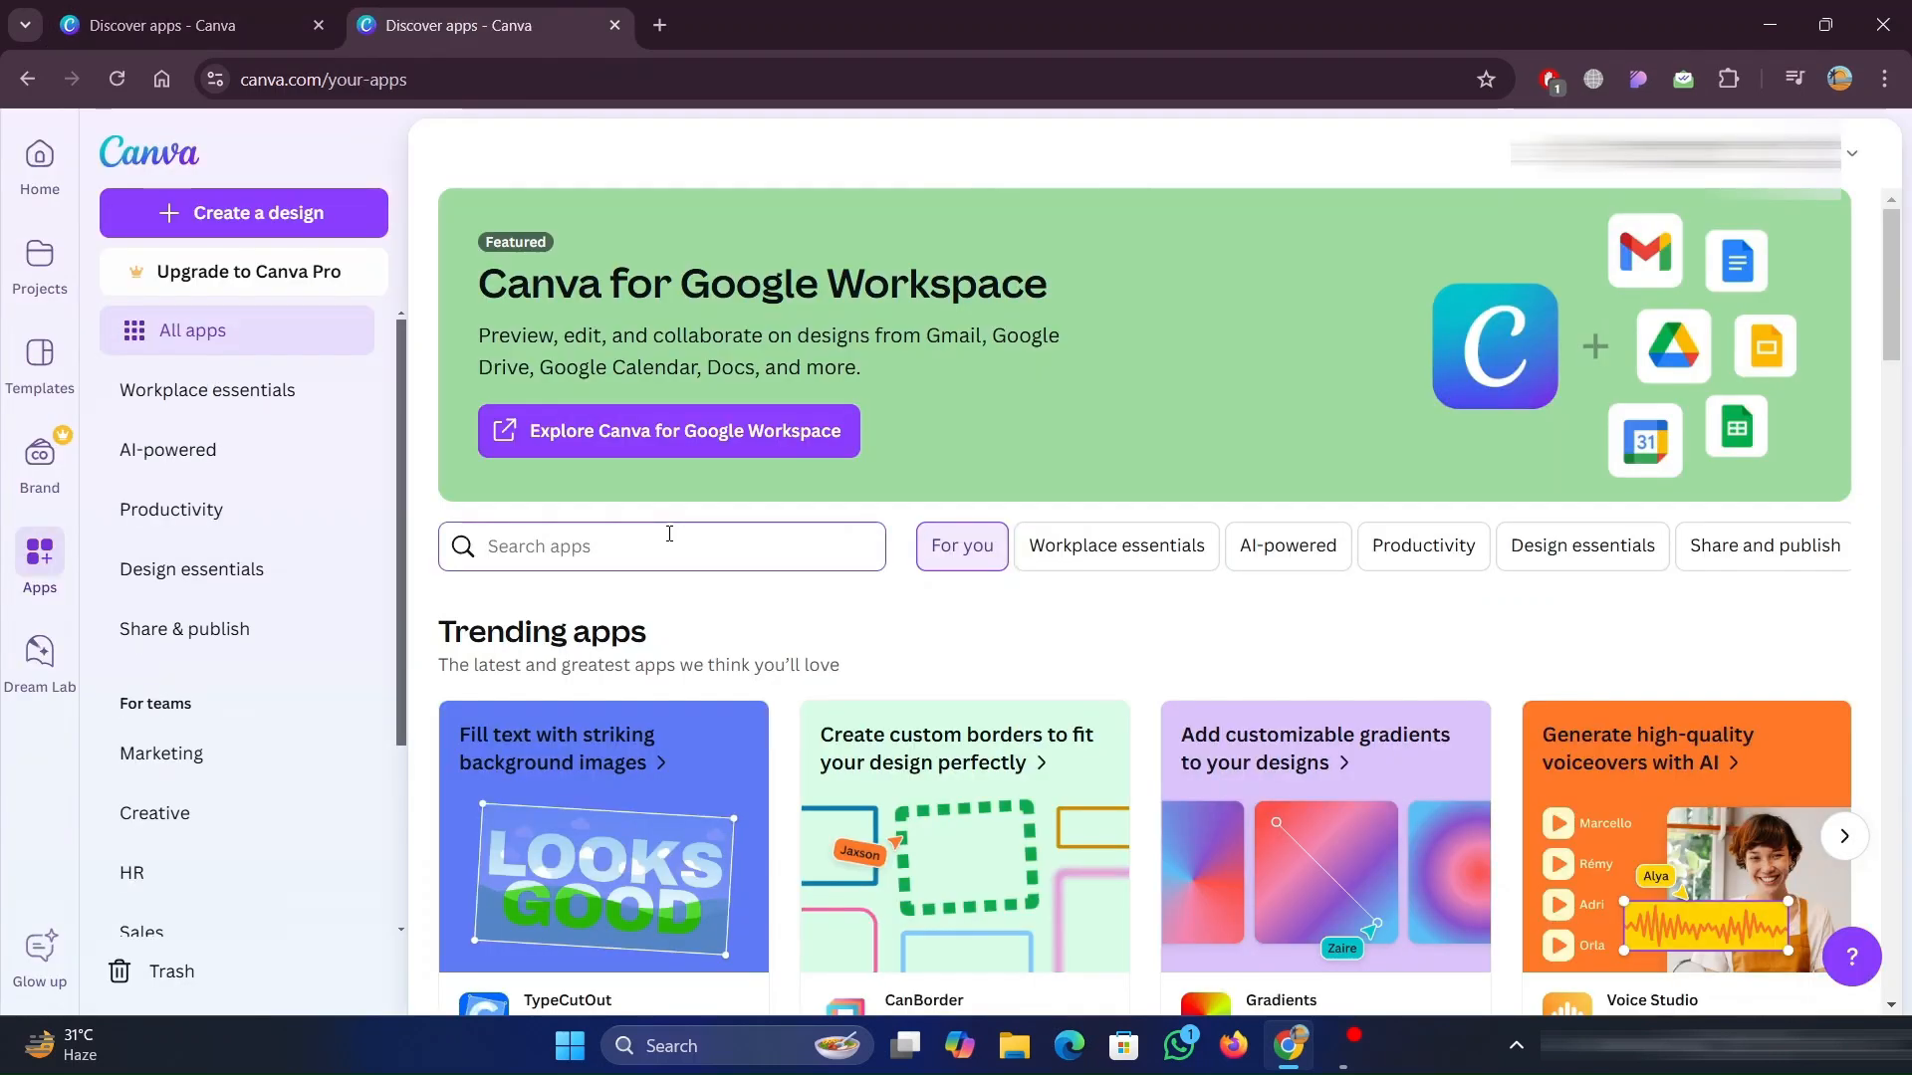
Search the apps for Cartoonist, open its details and look through its preview images
type("Cartoonist")
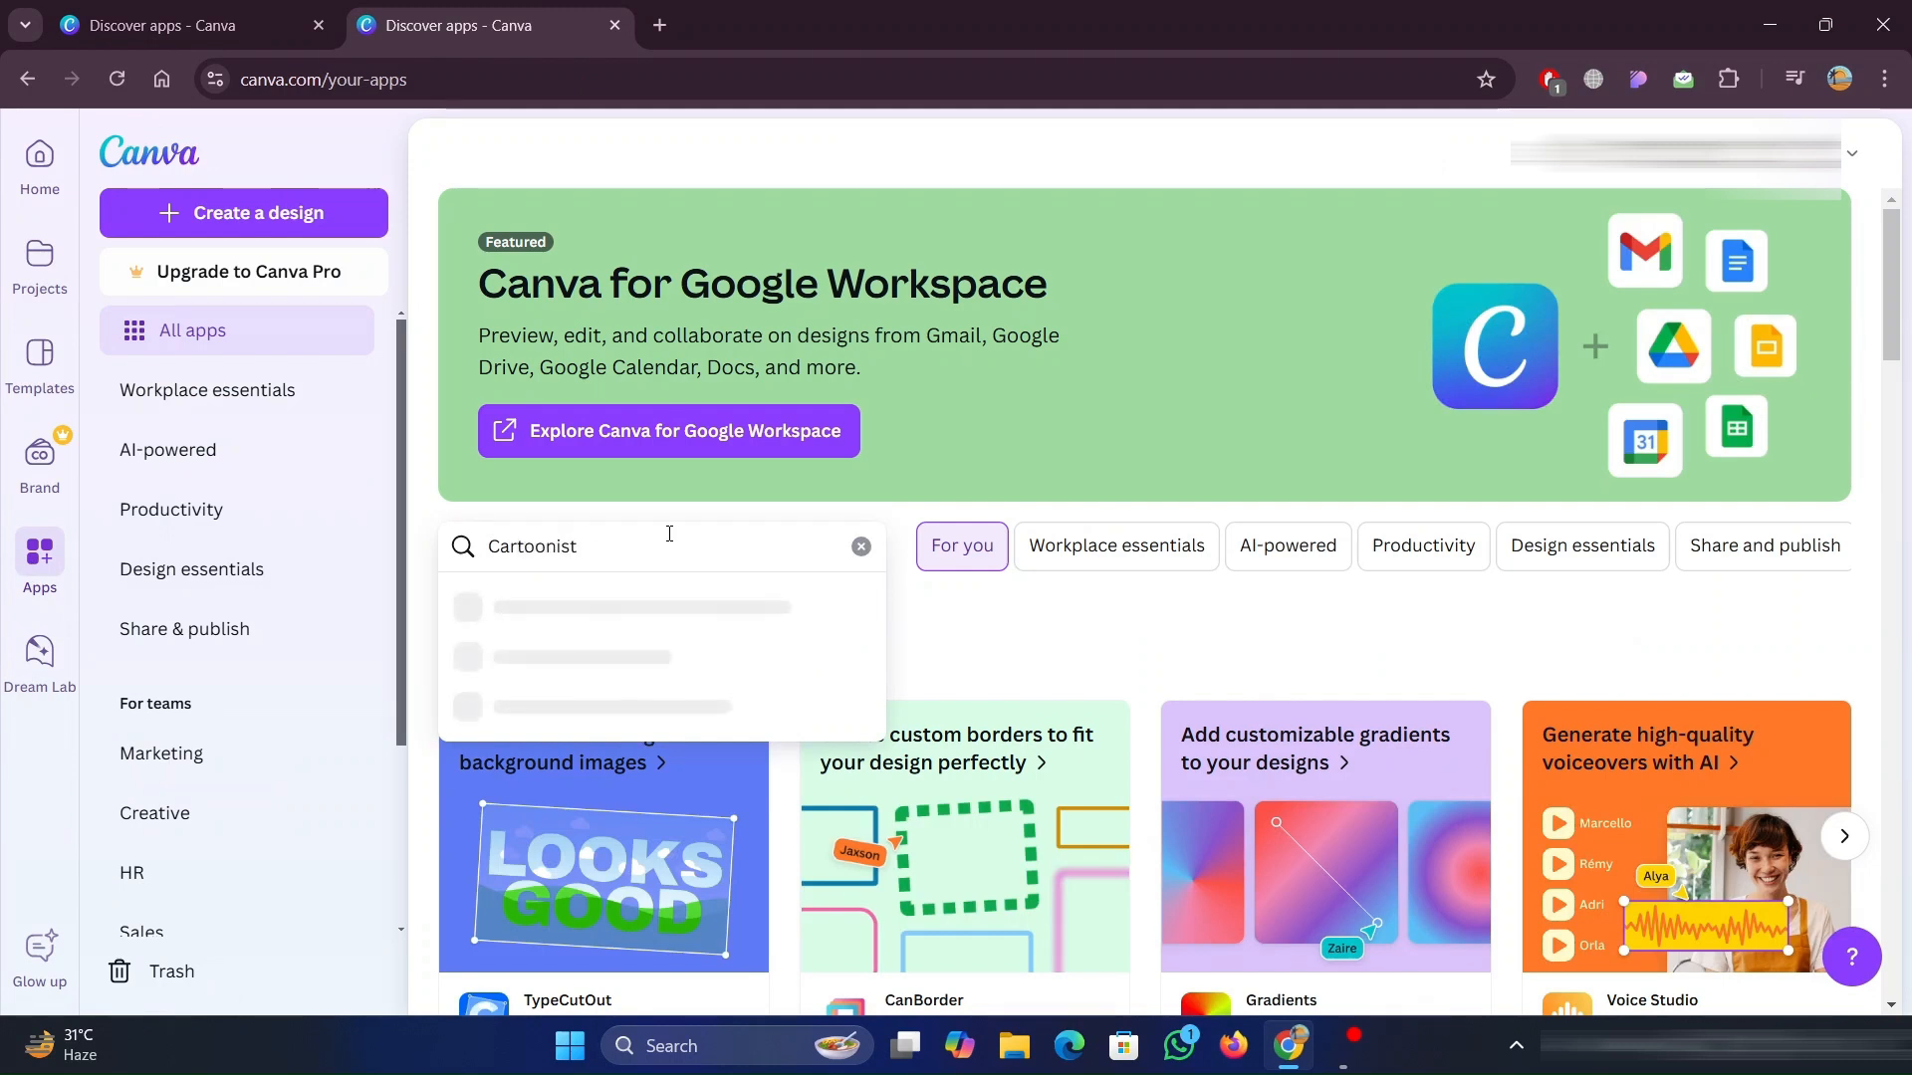
key("Return")
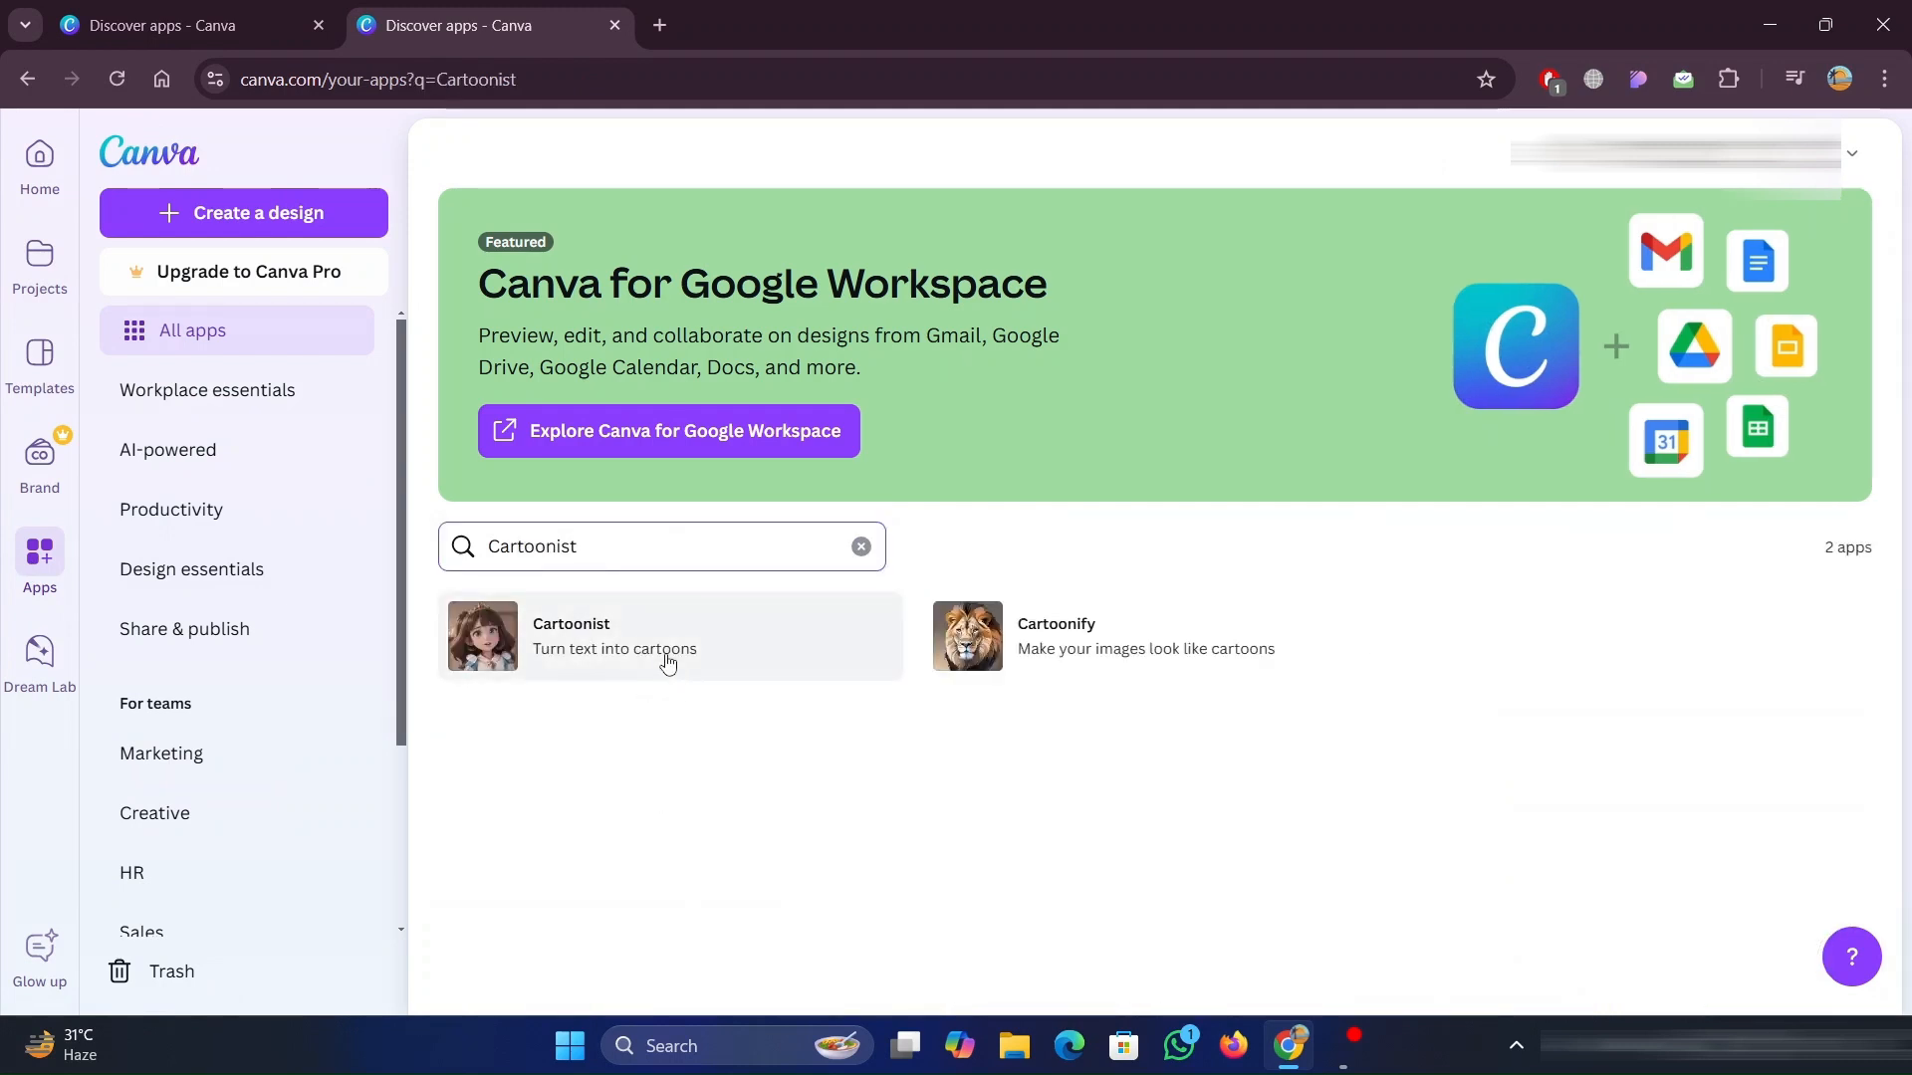
left_click(667, 664)
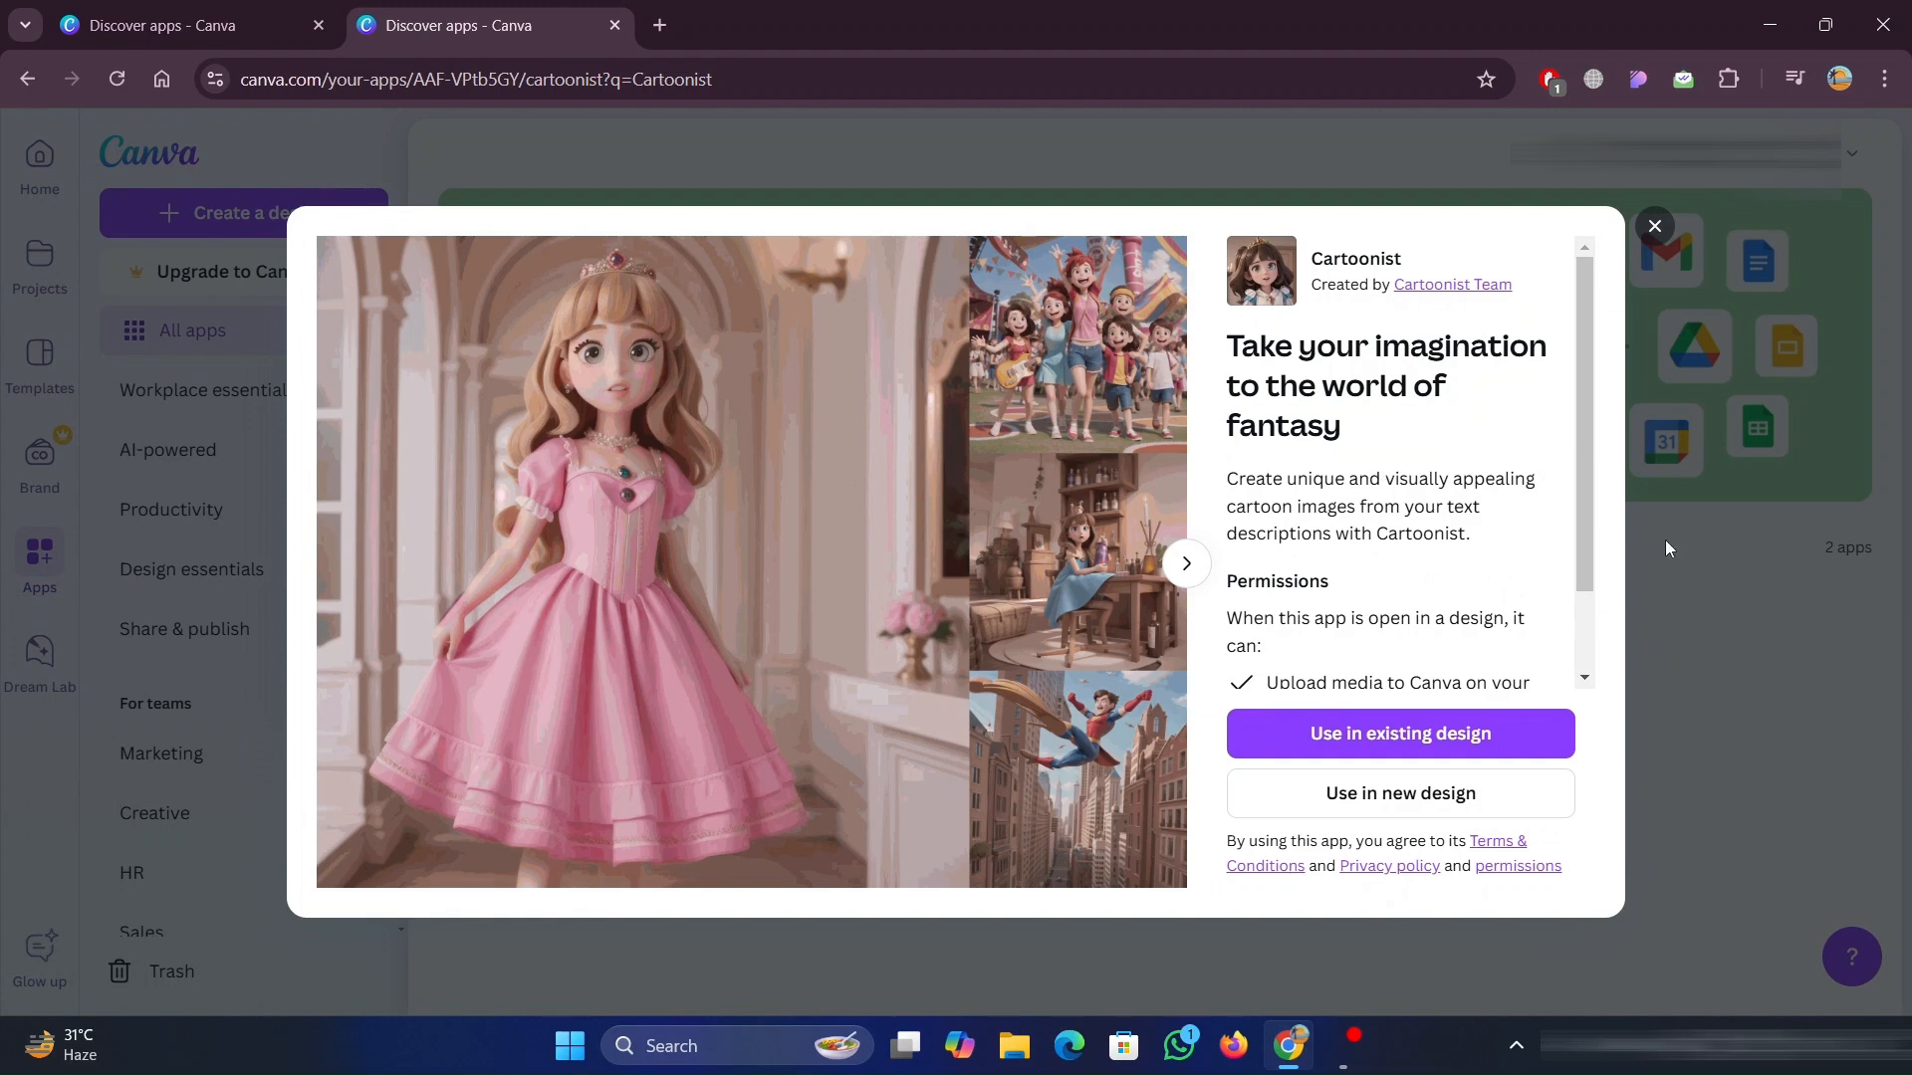
left_click(1183, 563)
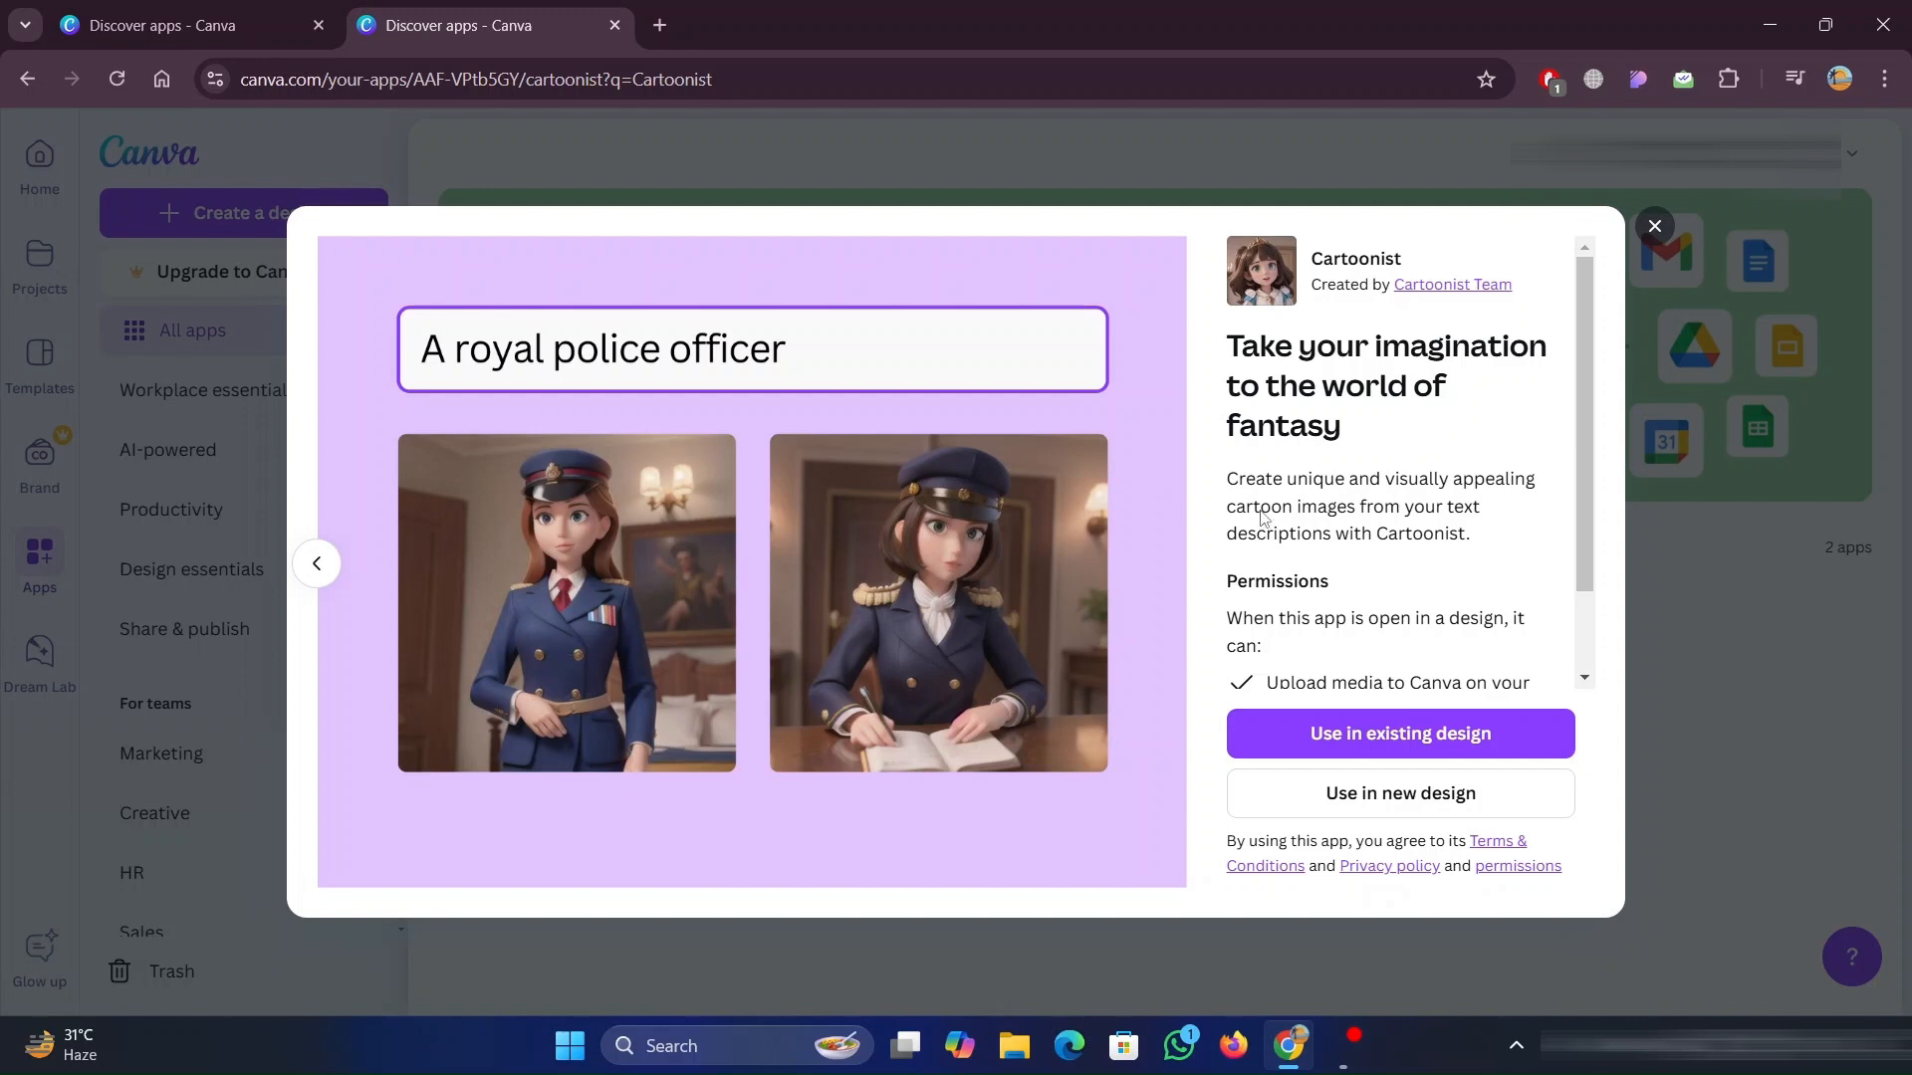
Start a new YouTube Thumbnail design with Cartoonist and fill the description with the example prompt "A royal police officer"
left_click(1475, 790)
left_click(1388, 549)
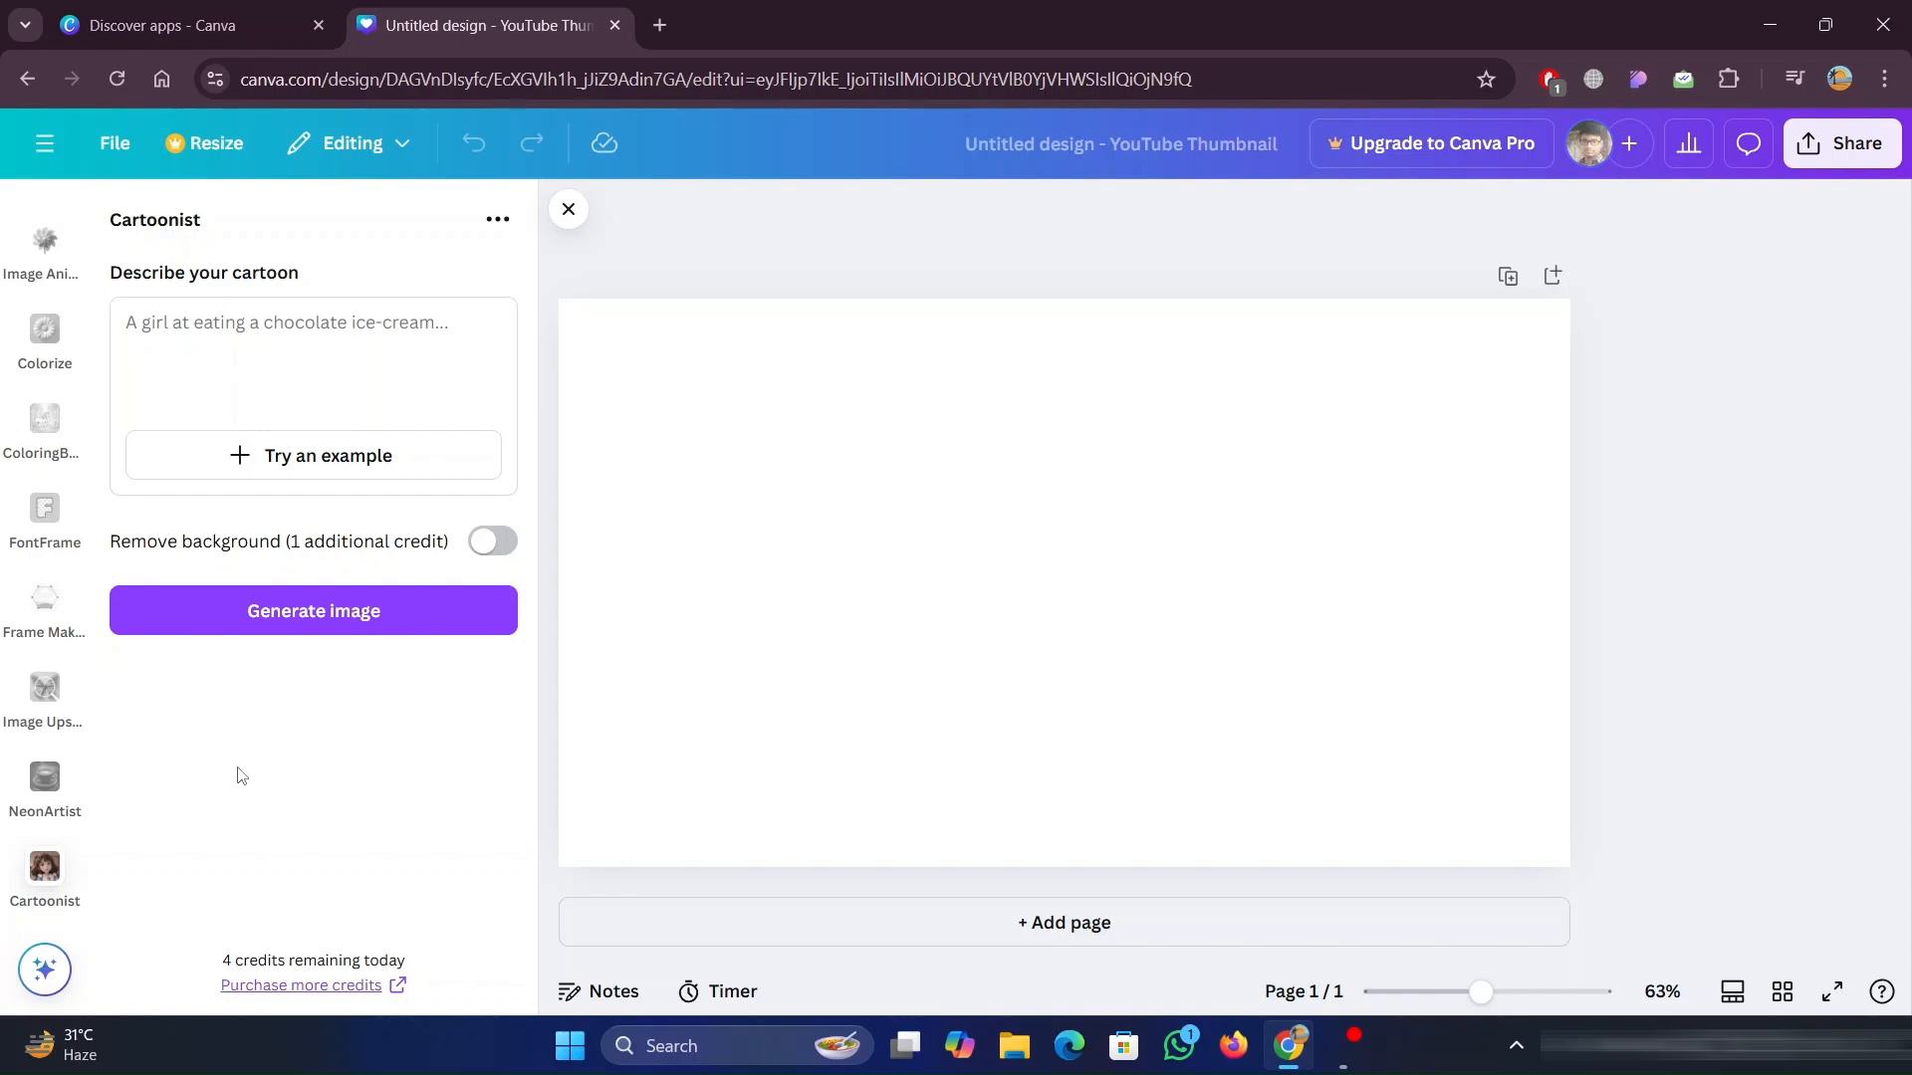
left_click(217, 374)
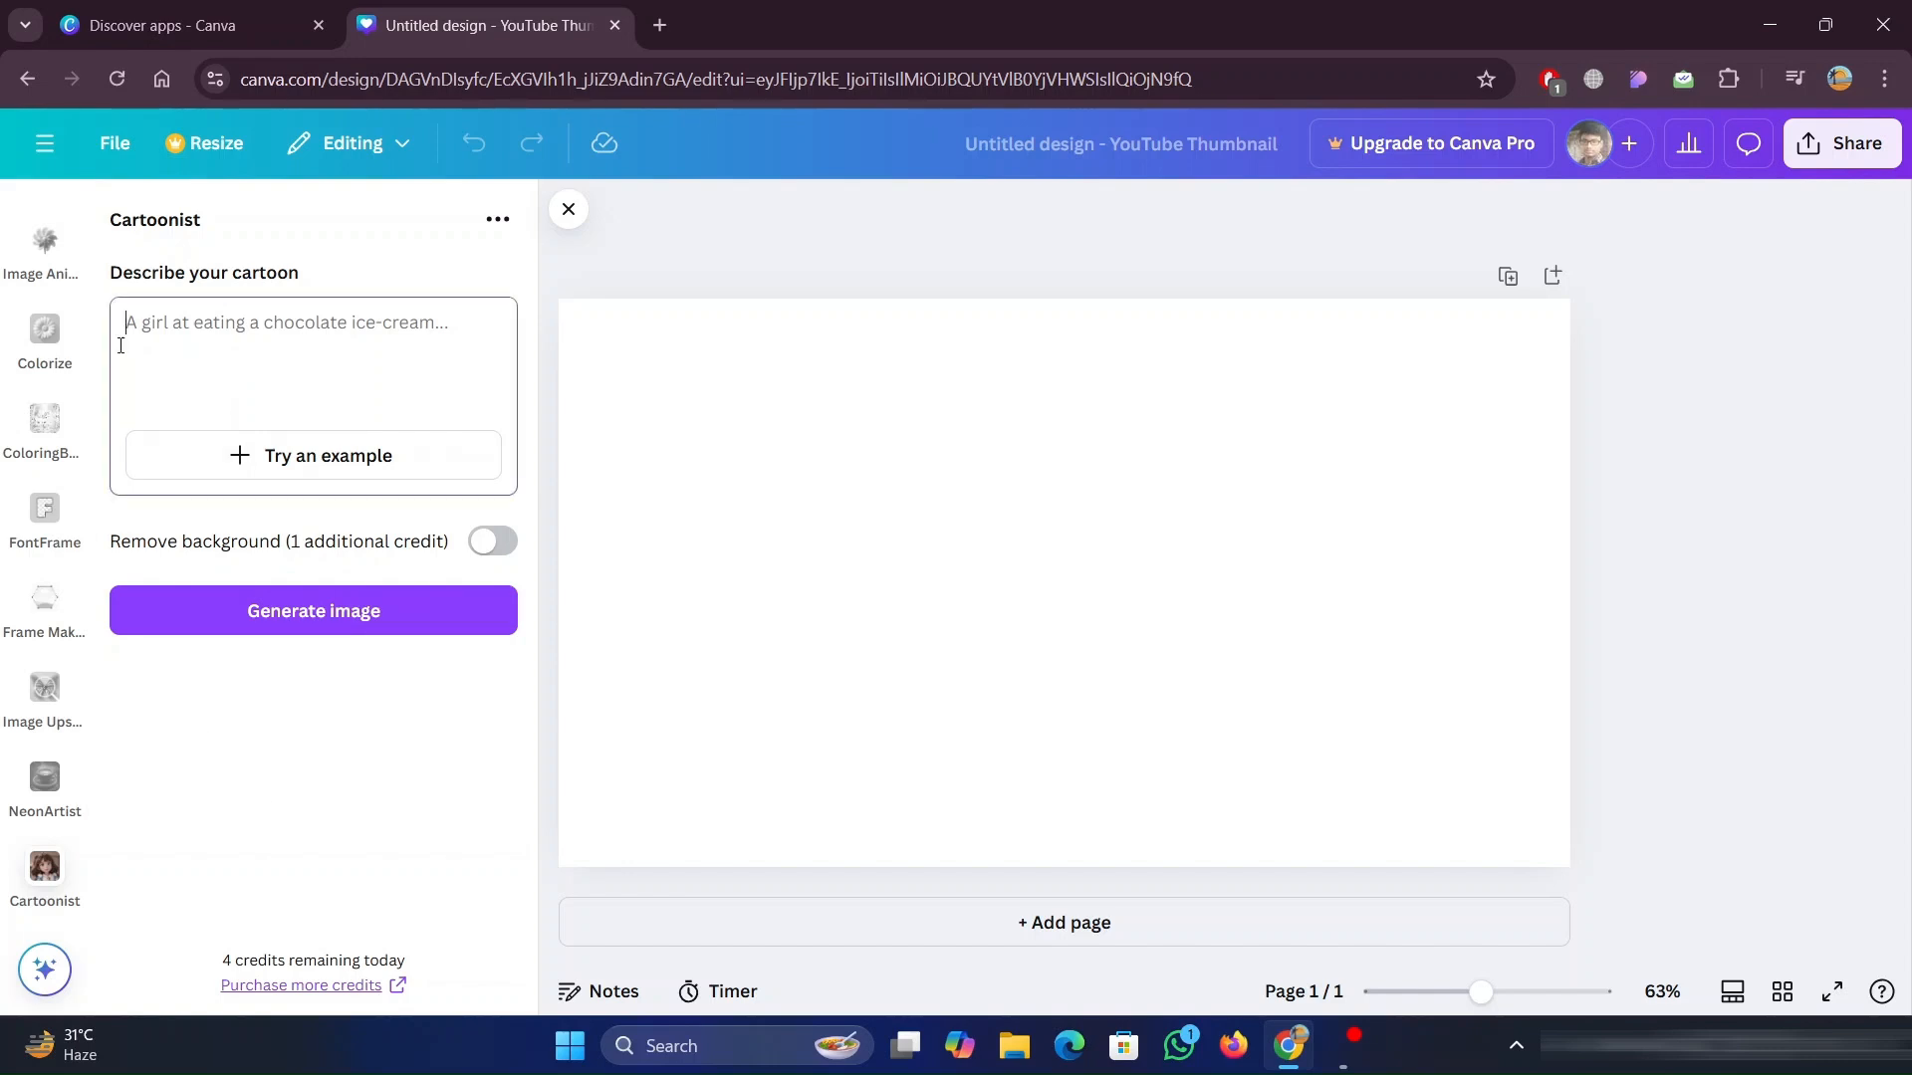
left_click(319, 455)
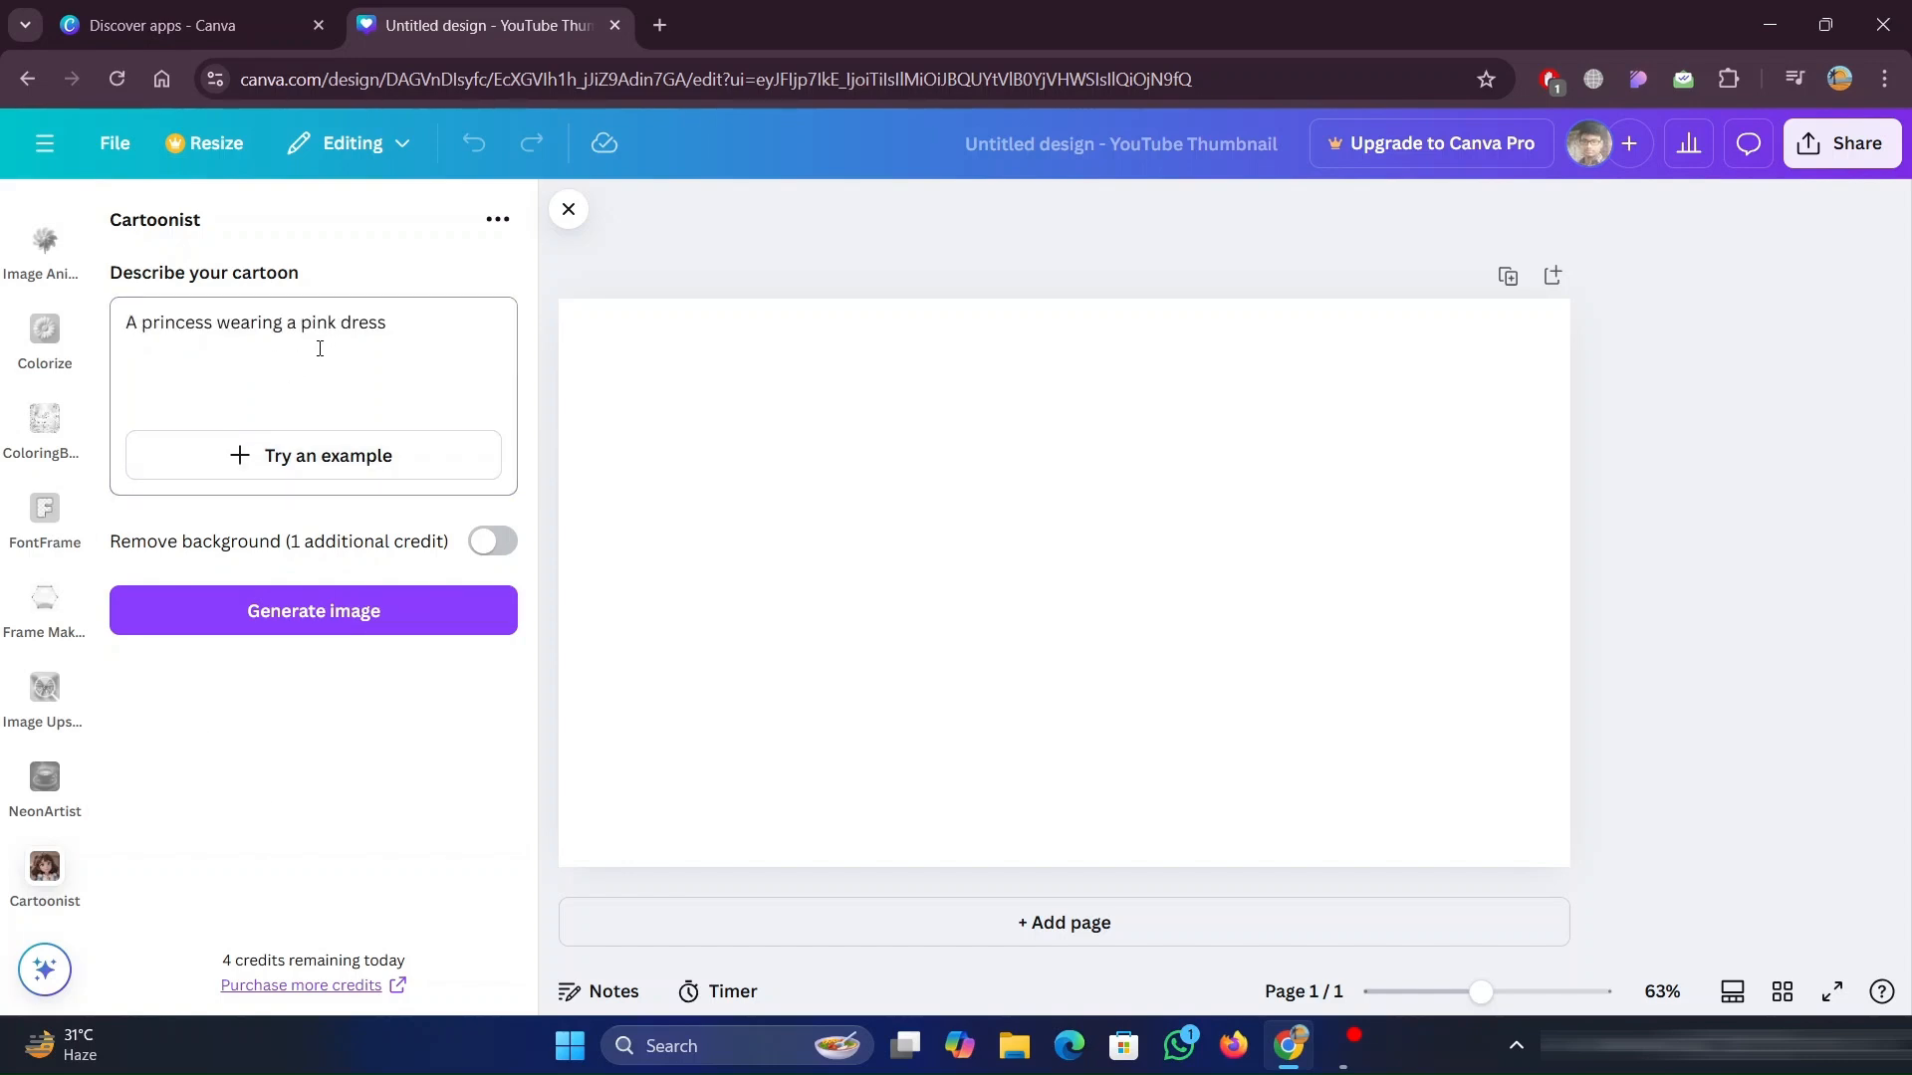
left_click(319, 456)
left_click(325, 436)
left_click(308, 454)
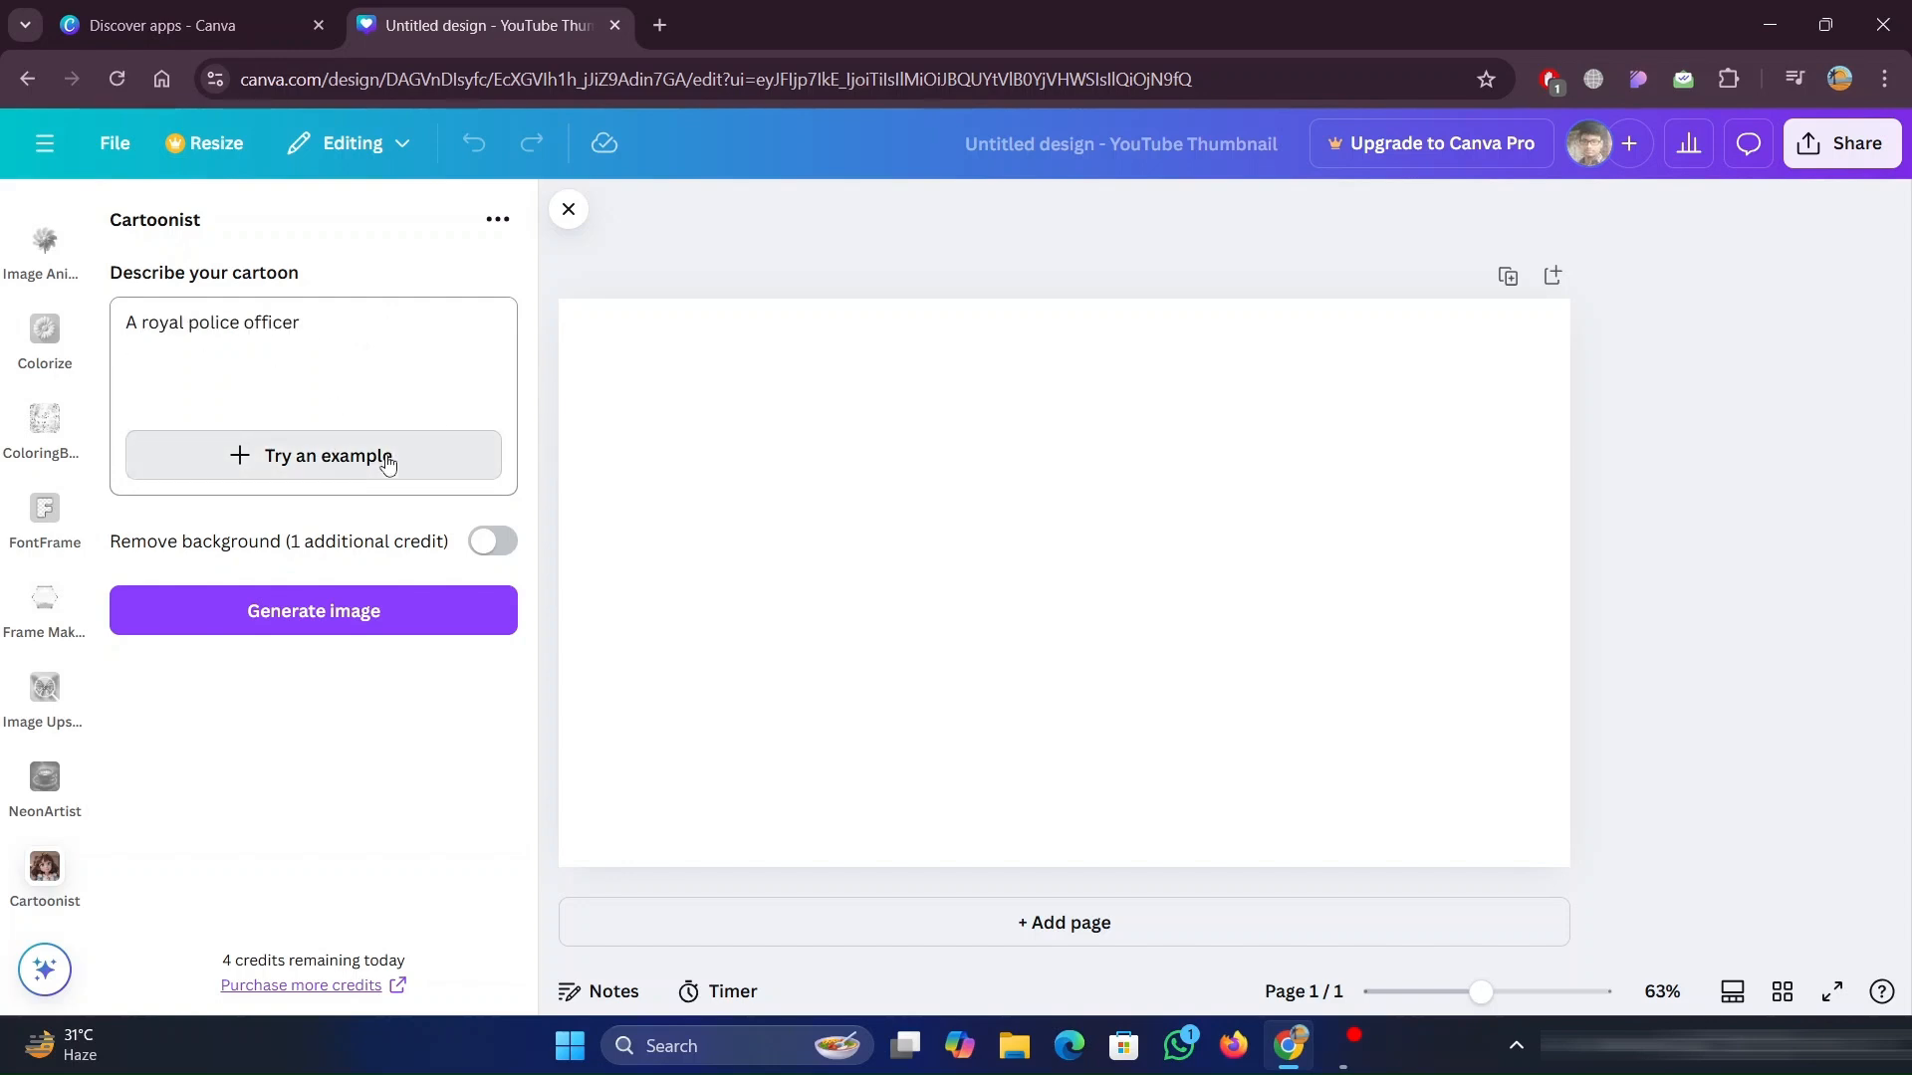
Generate the cartoon image from the description, then enlarge it and centre it horizontally on the page
left_click(296, 632)
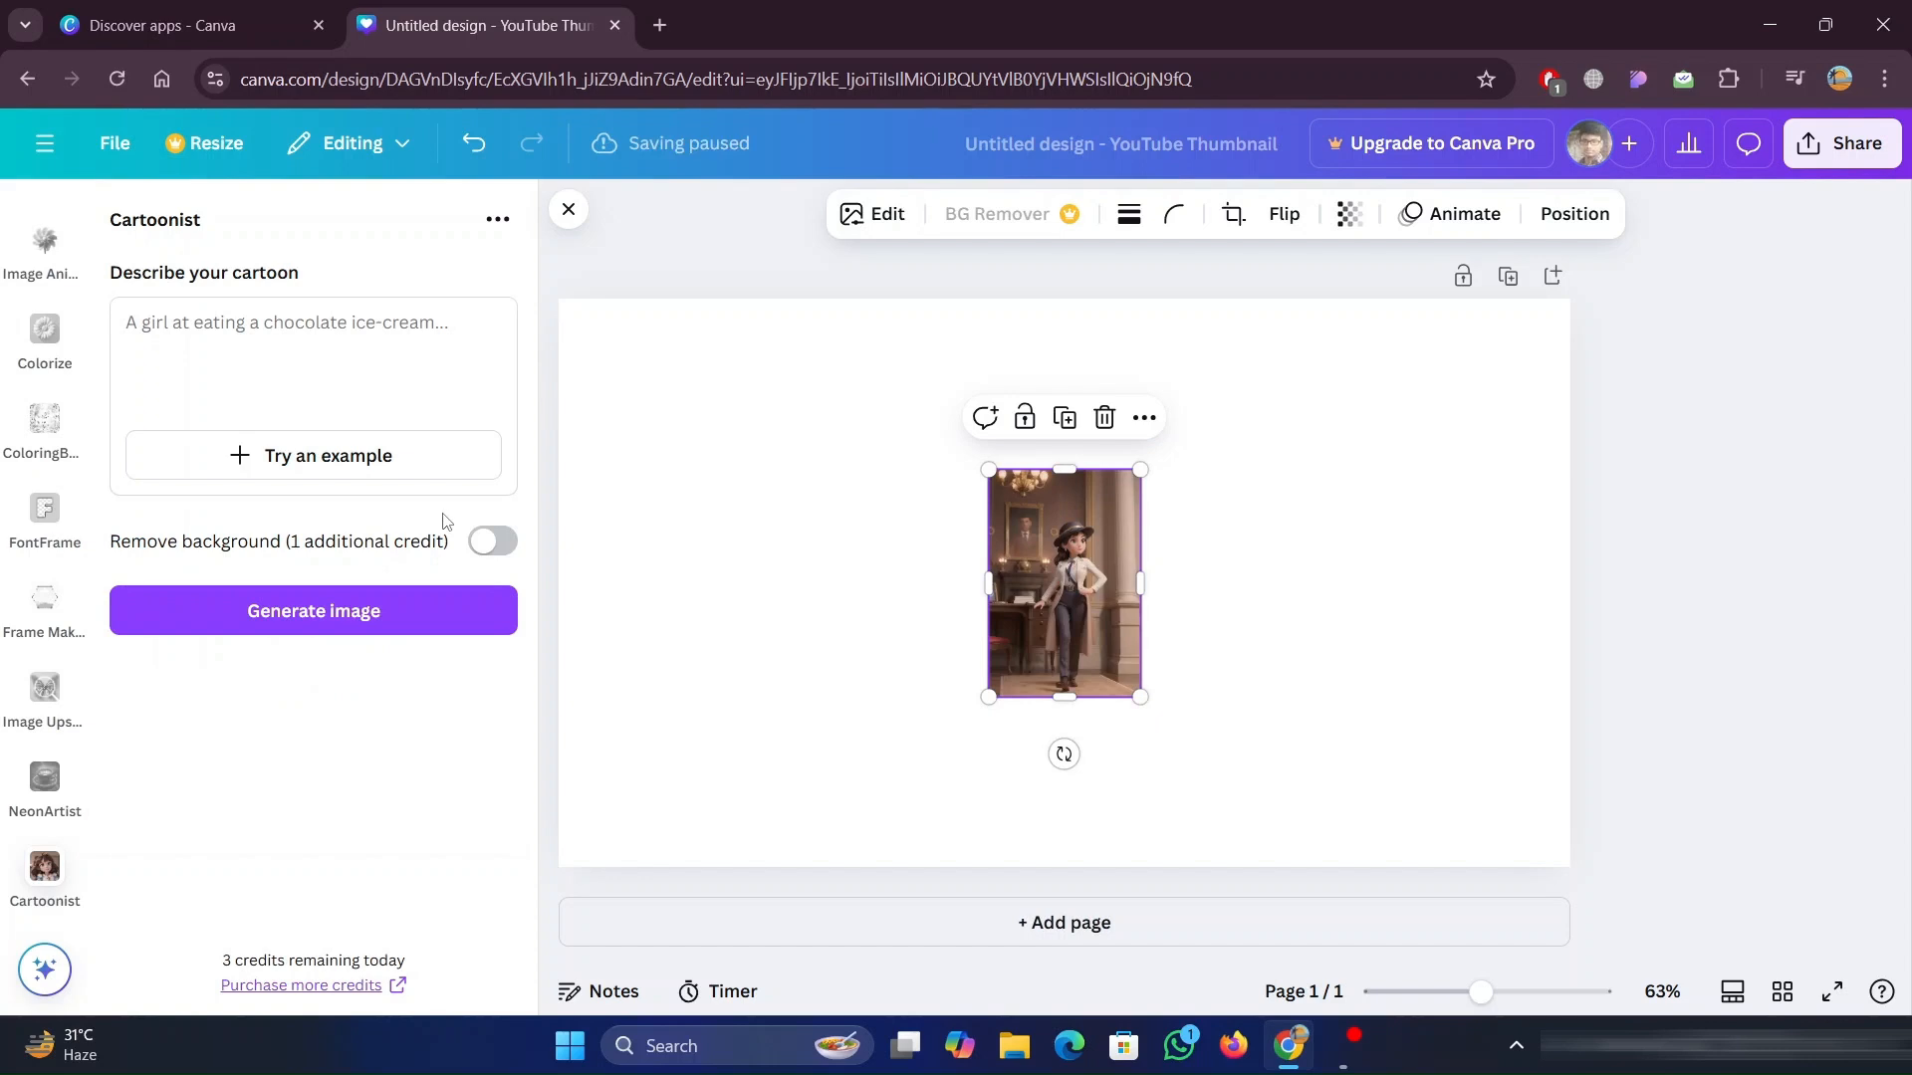
left_click_drag(994, 466, 604, 404)
left_click_drag(1079, 499, 1156, 592)
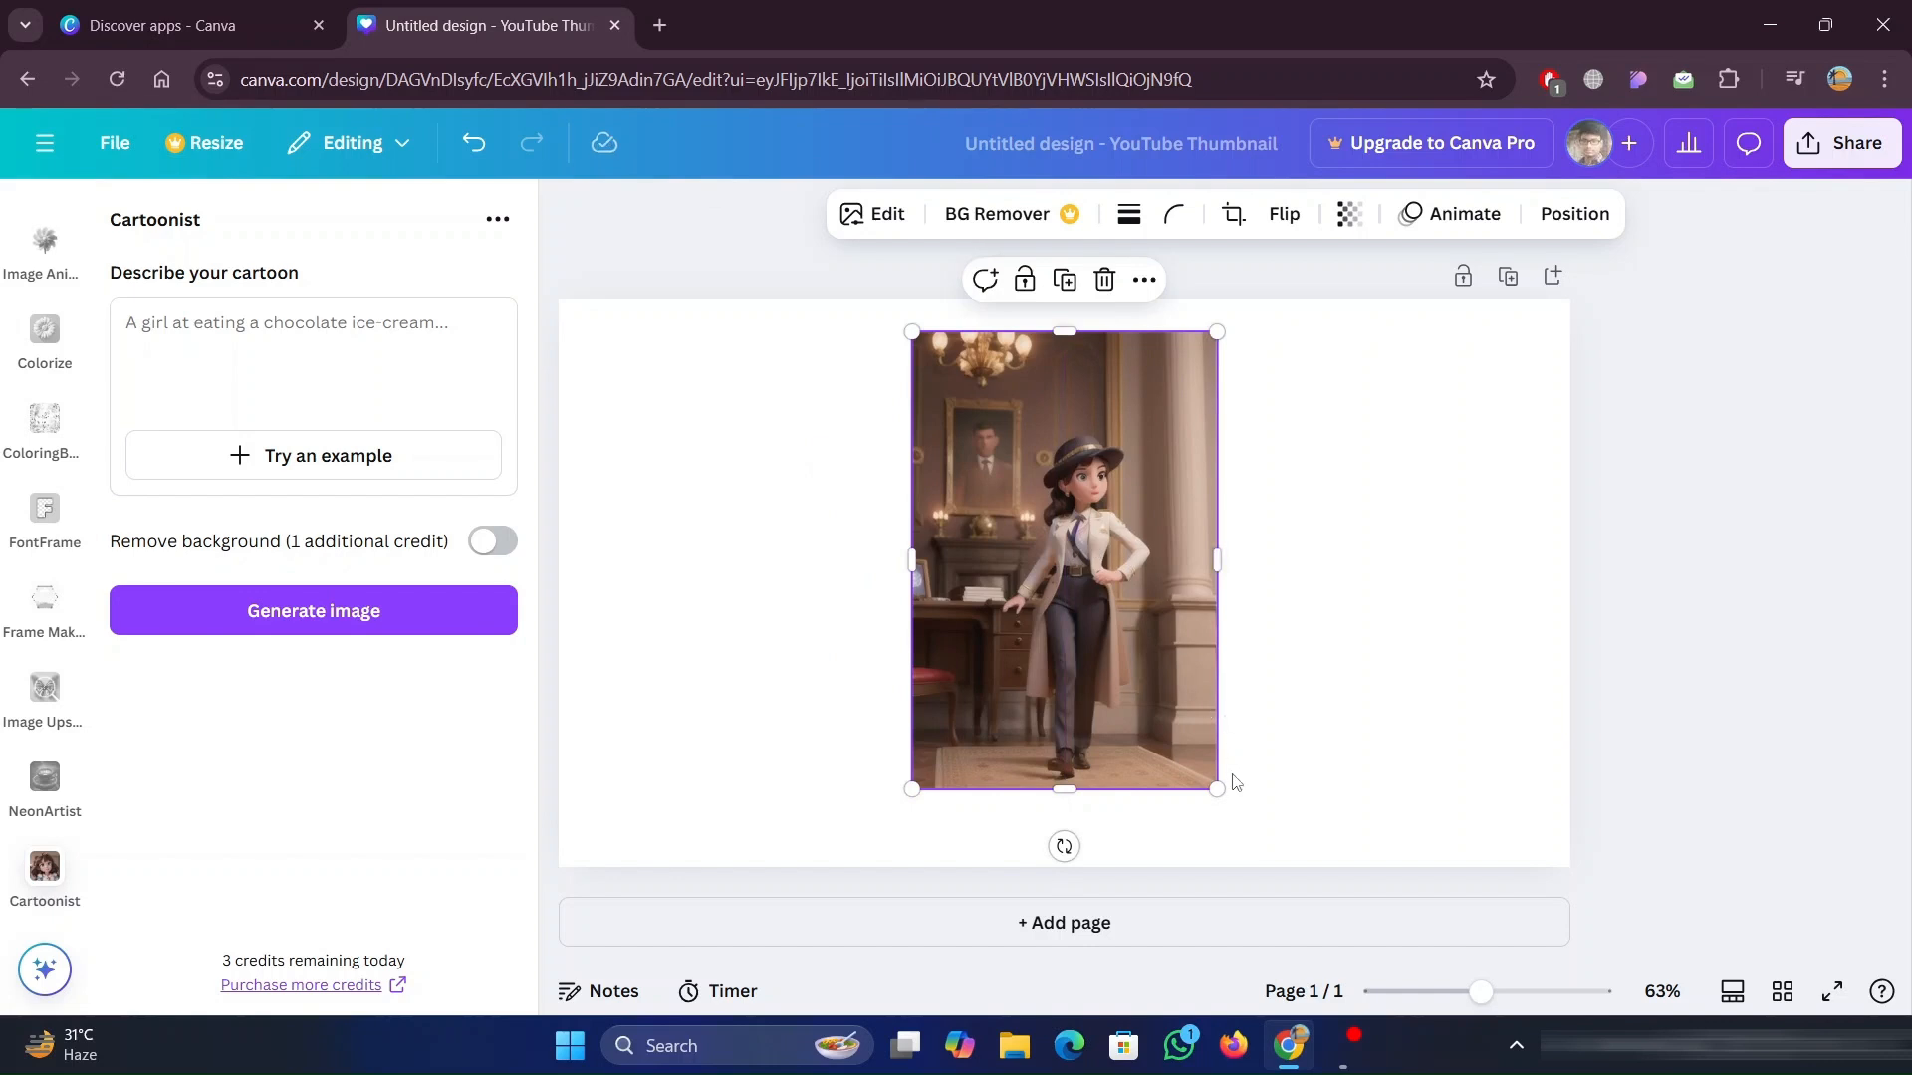
Enlarge the cartoon image to span the full page height, centre it horizontally and deselect it
left_click_drag(1215, 787, 1316, 936)
left_click_drag(1215, 703, 1169, 633)
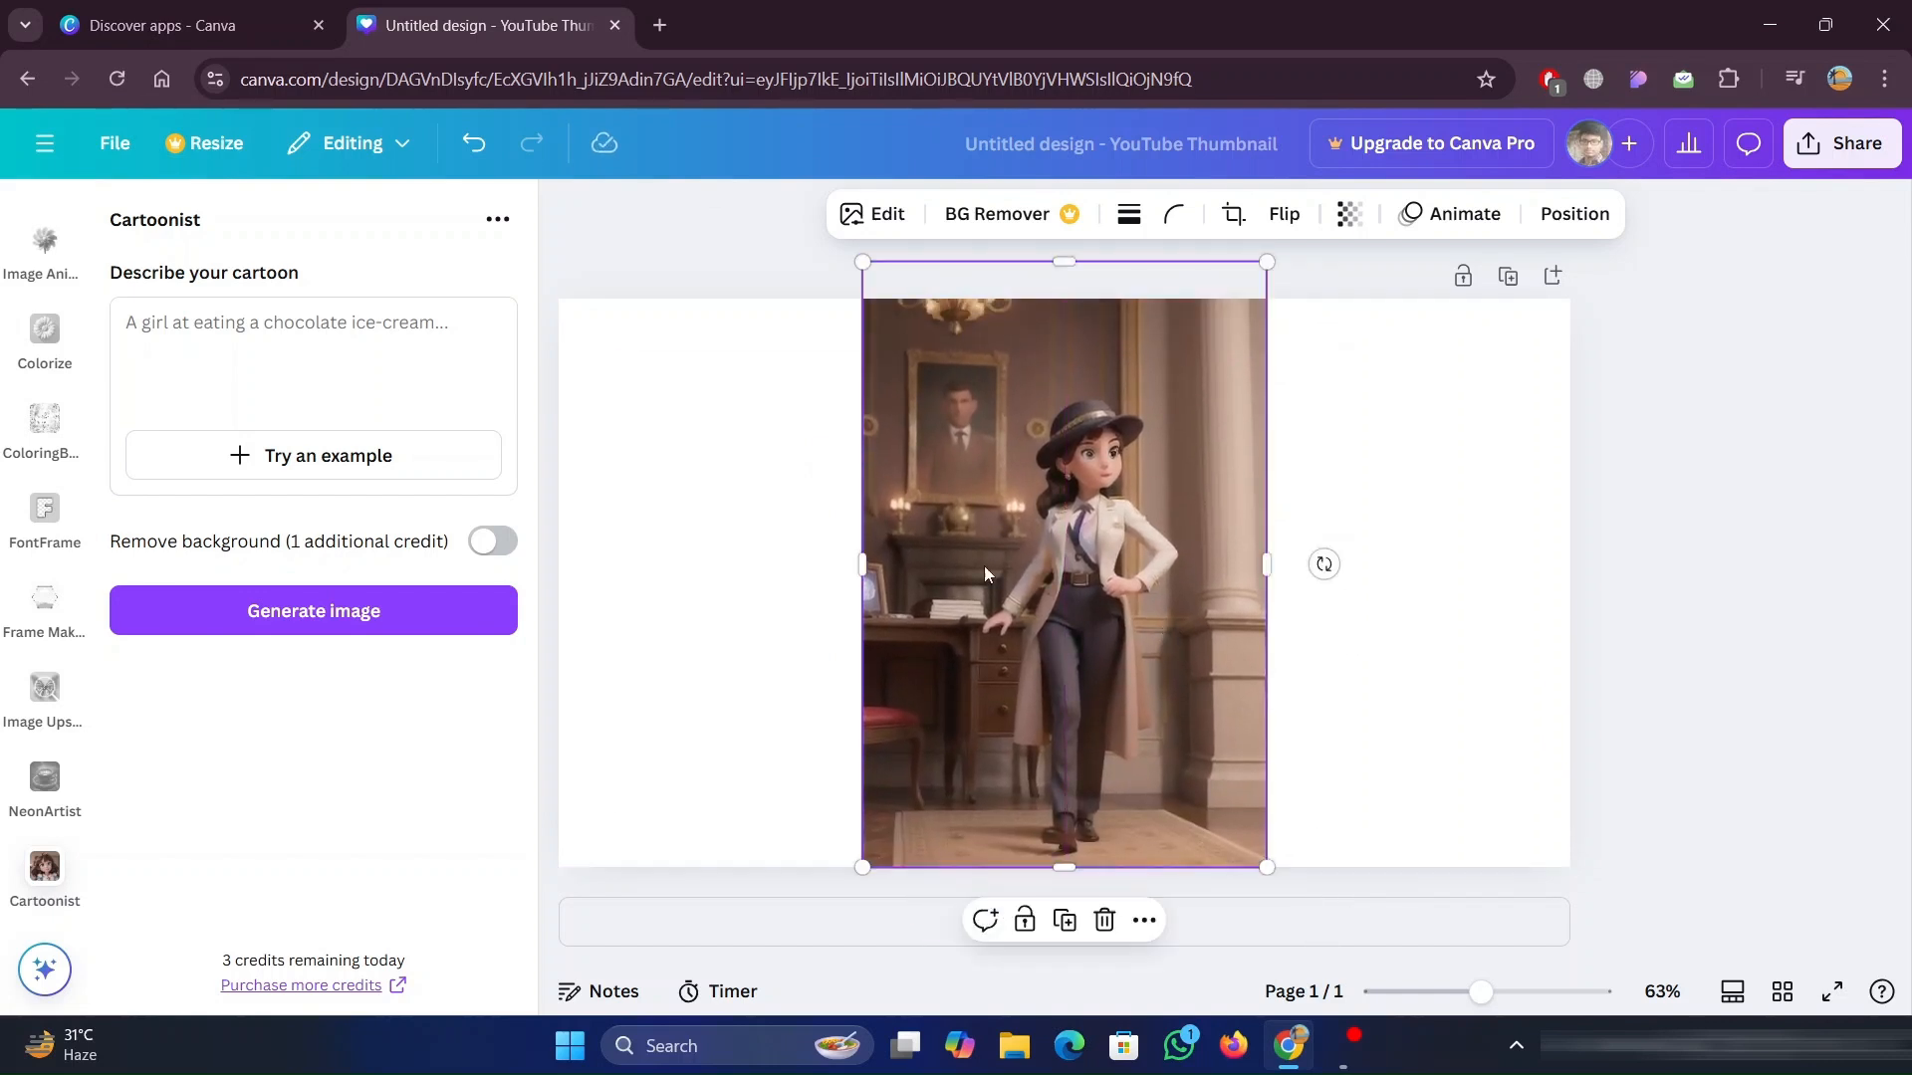
left_click(1473, 498)
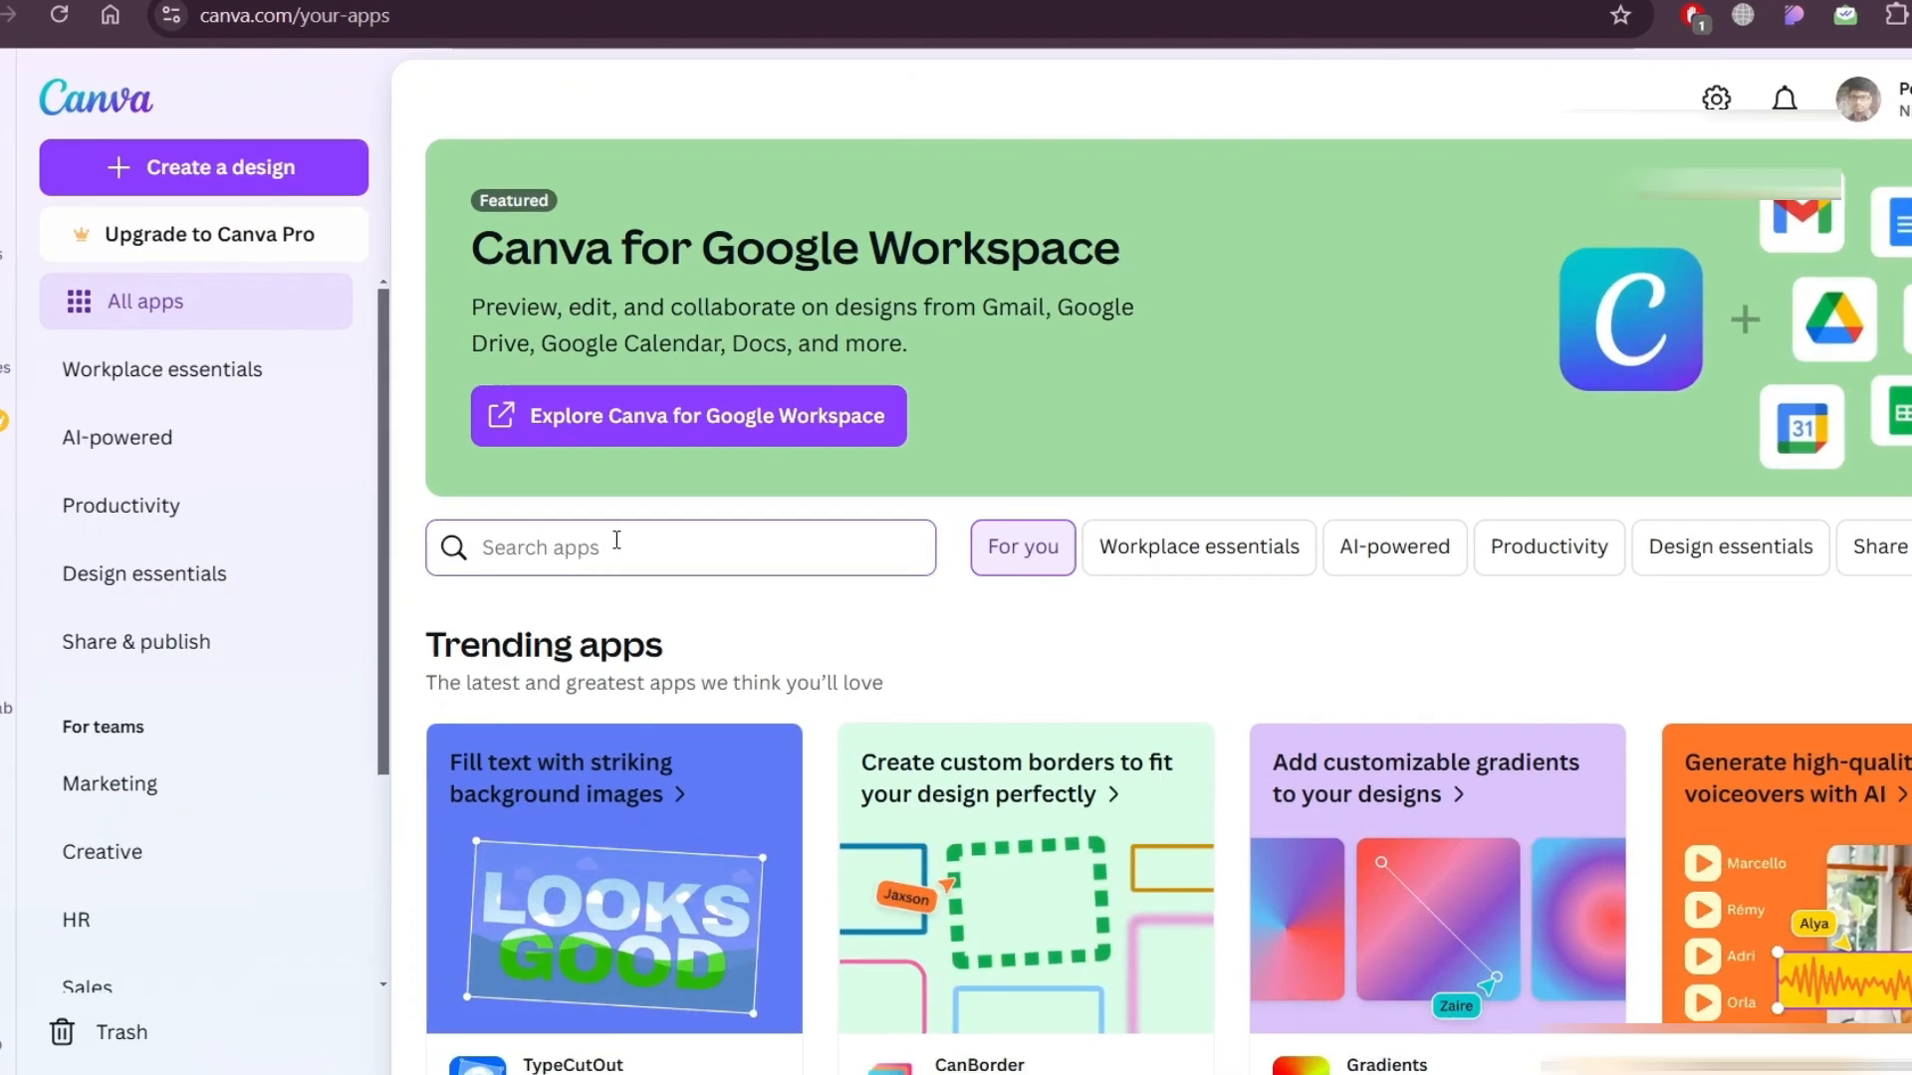
Search the apps for Ultra Real, open its details and look through its description and preview images
left_click(614, 541)
type("Ultra ")
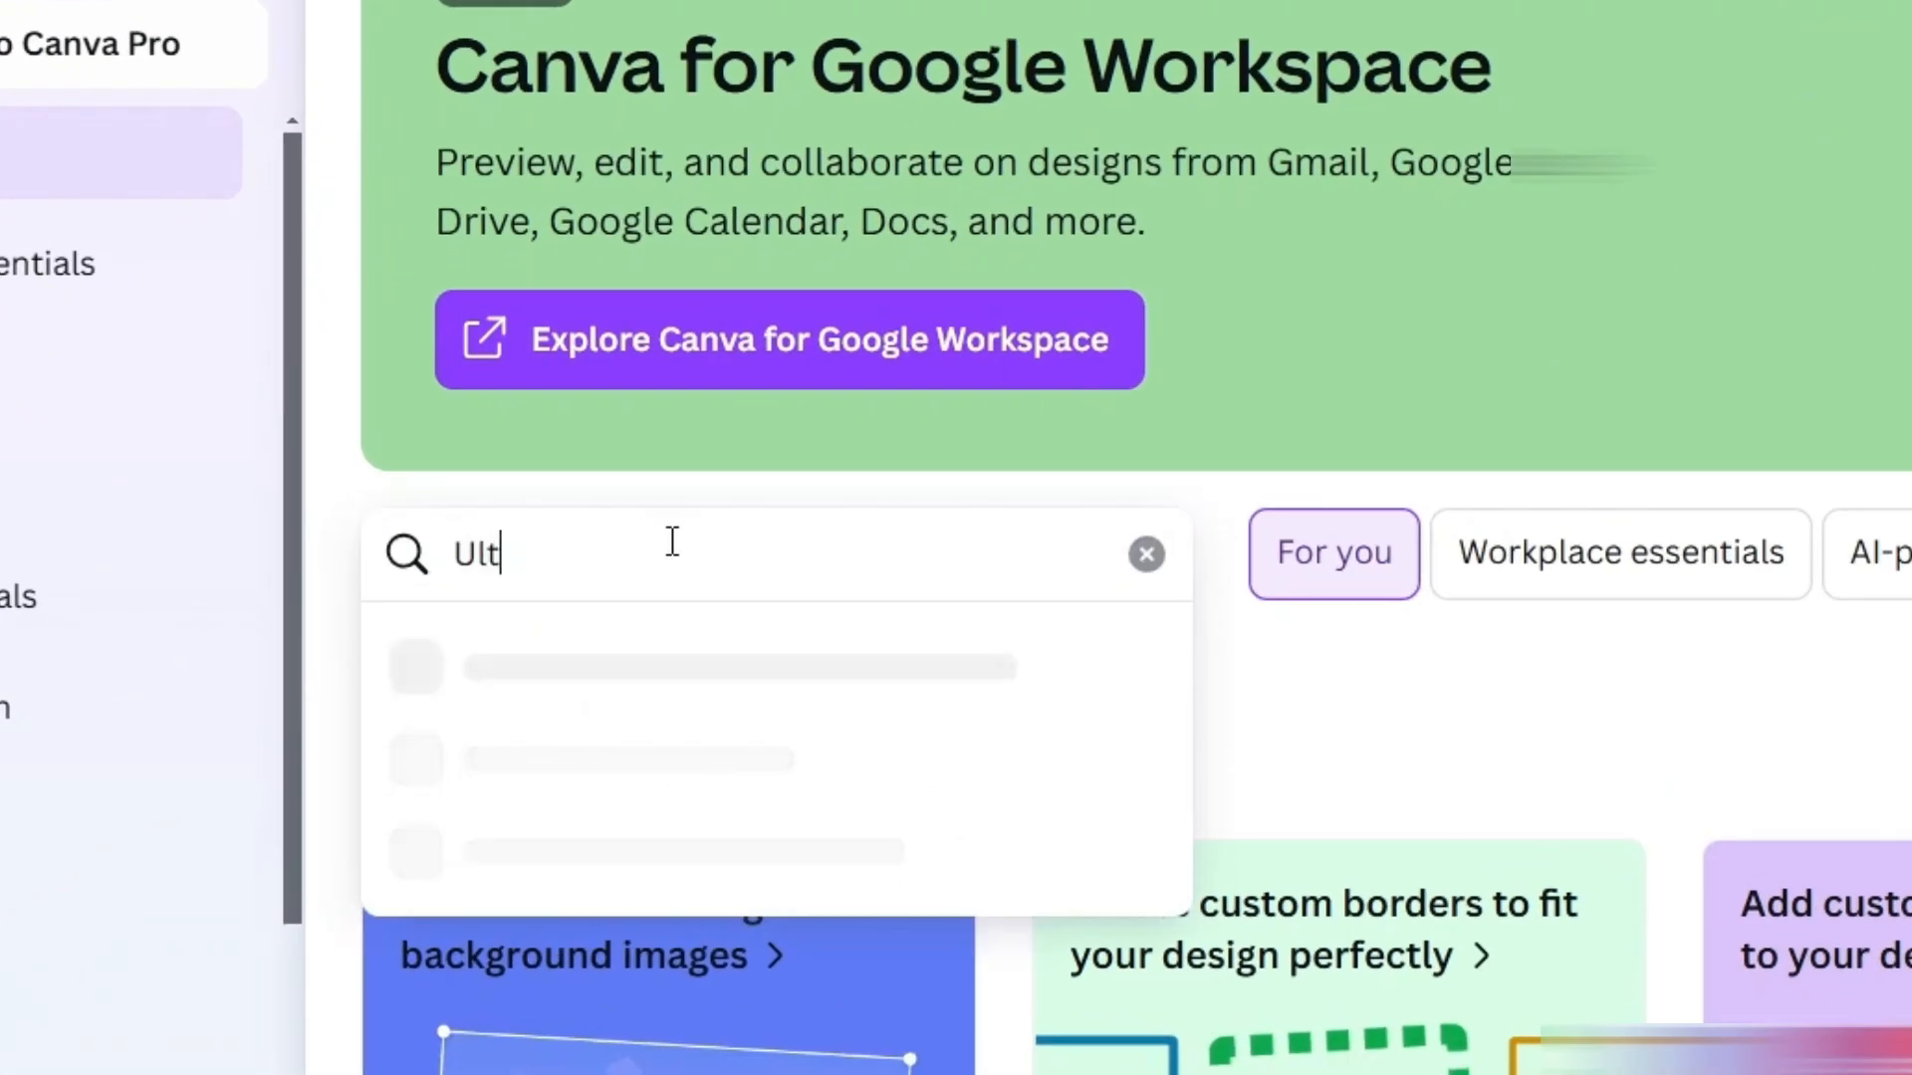
type("Real")
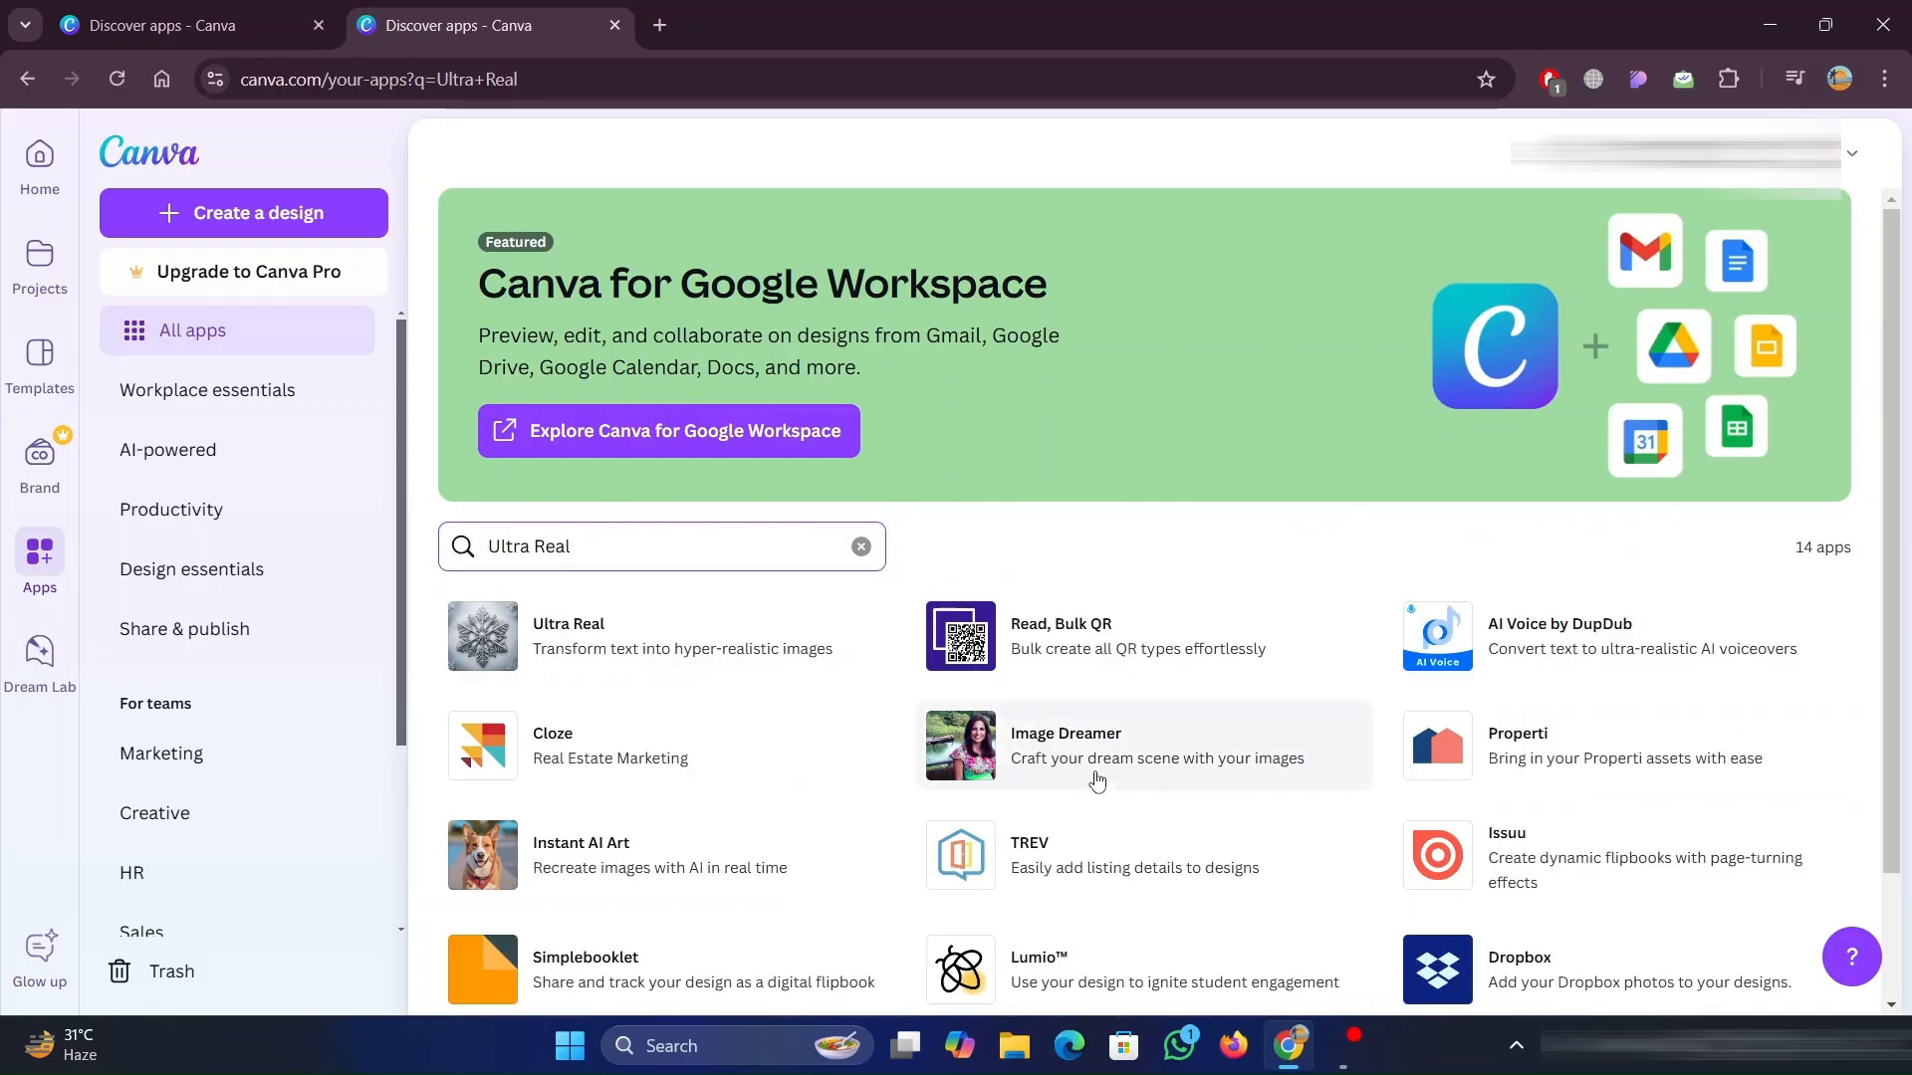
left_click(574, 732)
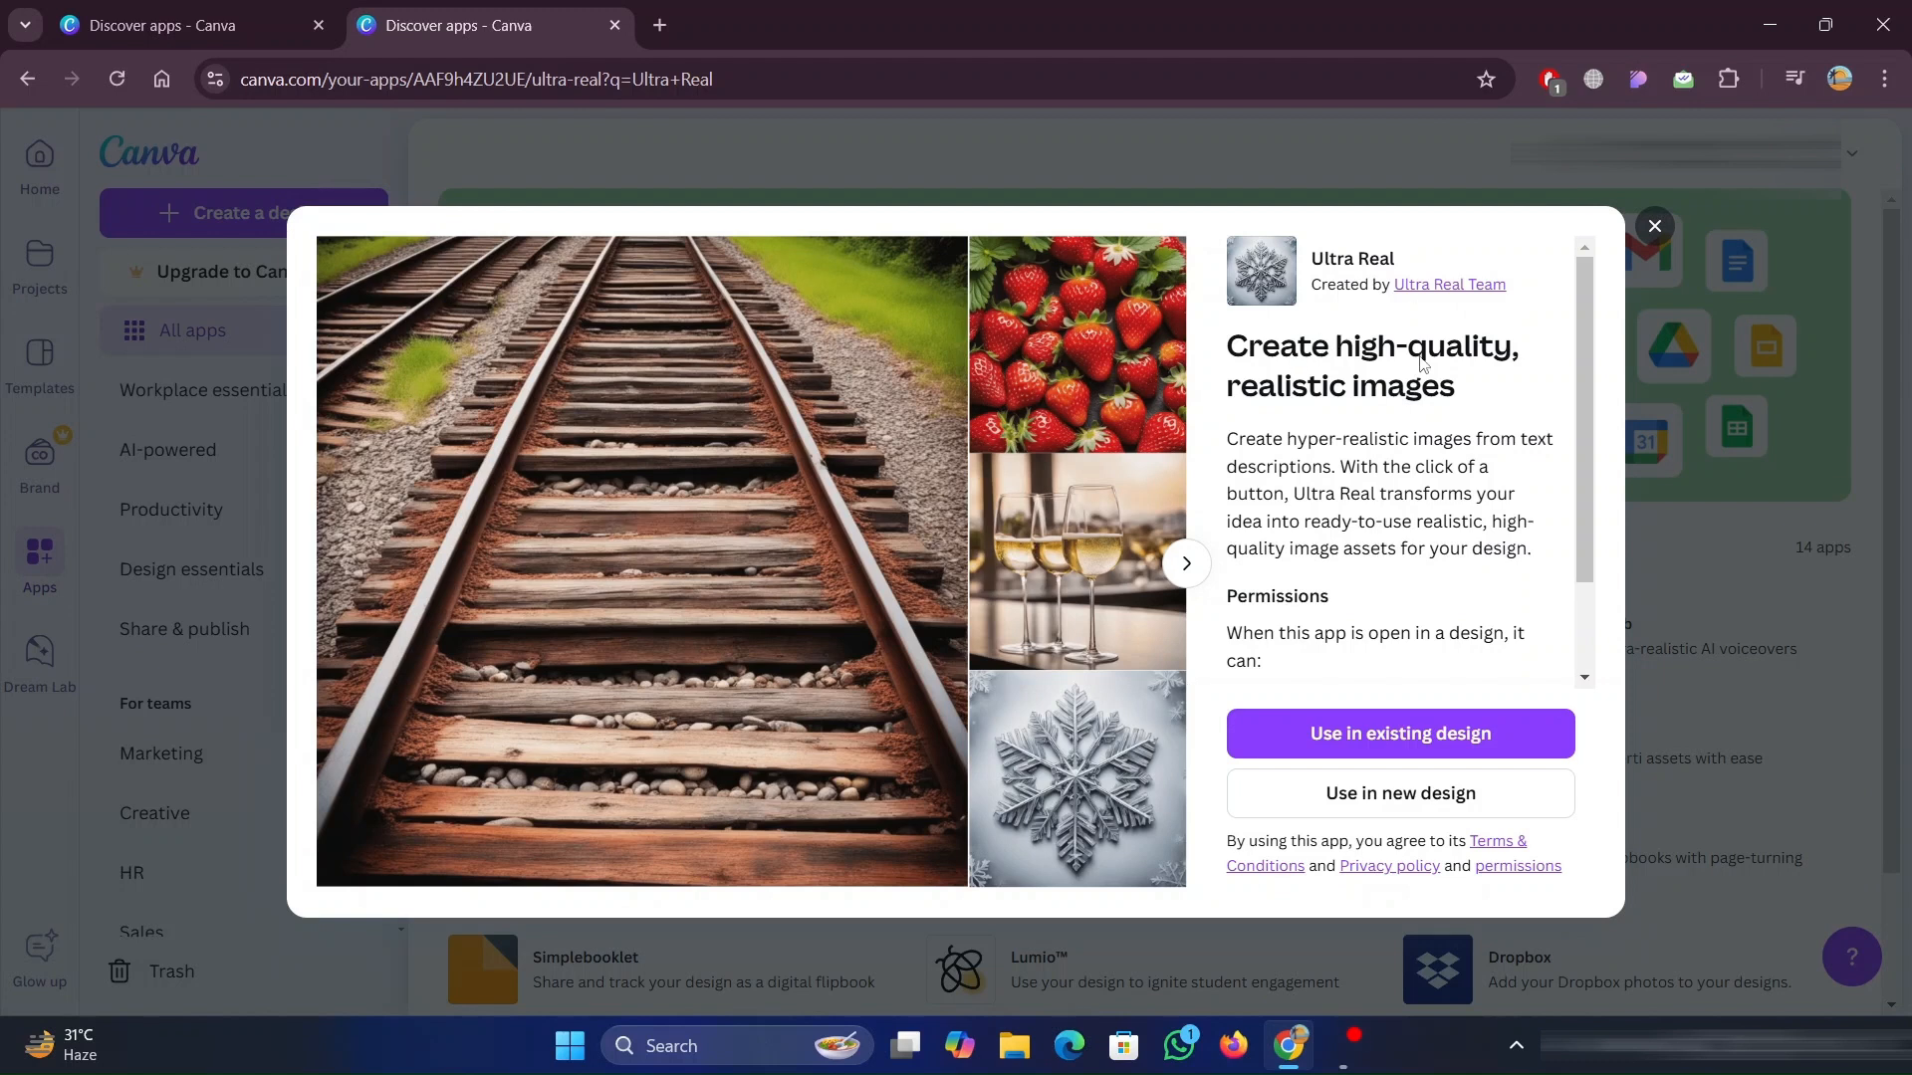
scroll(1465, 366, "down", 2)
left_click(1185, 563)
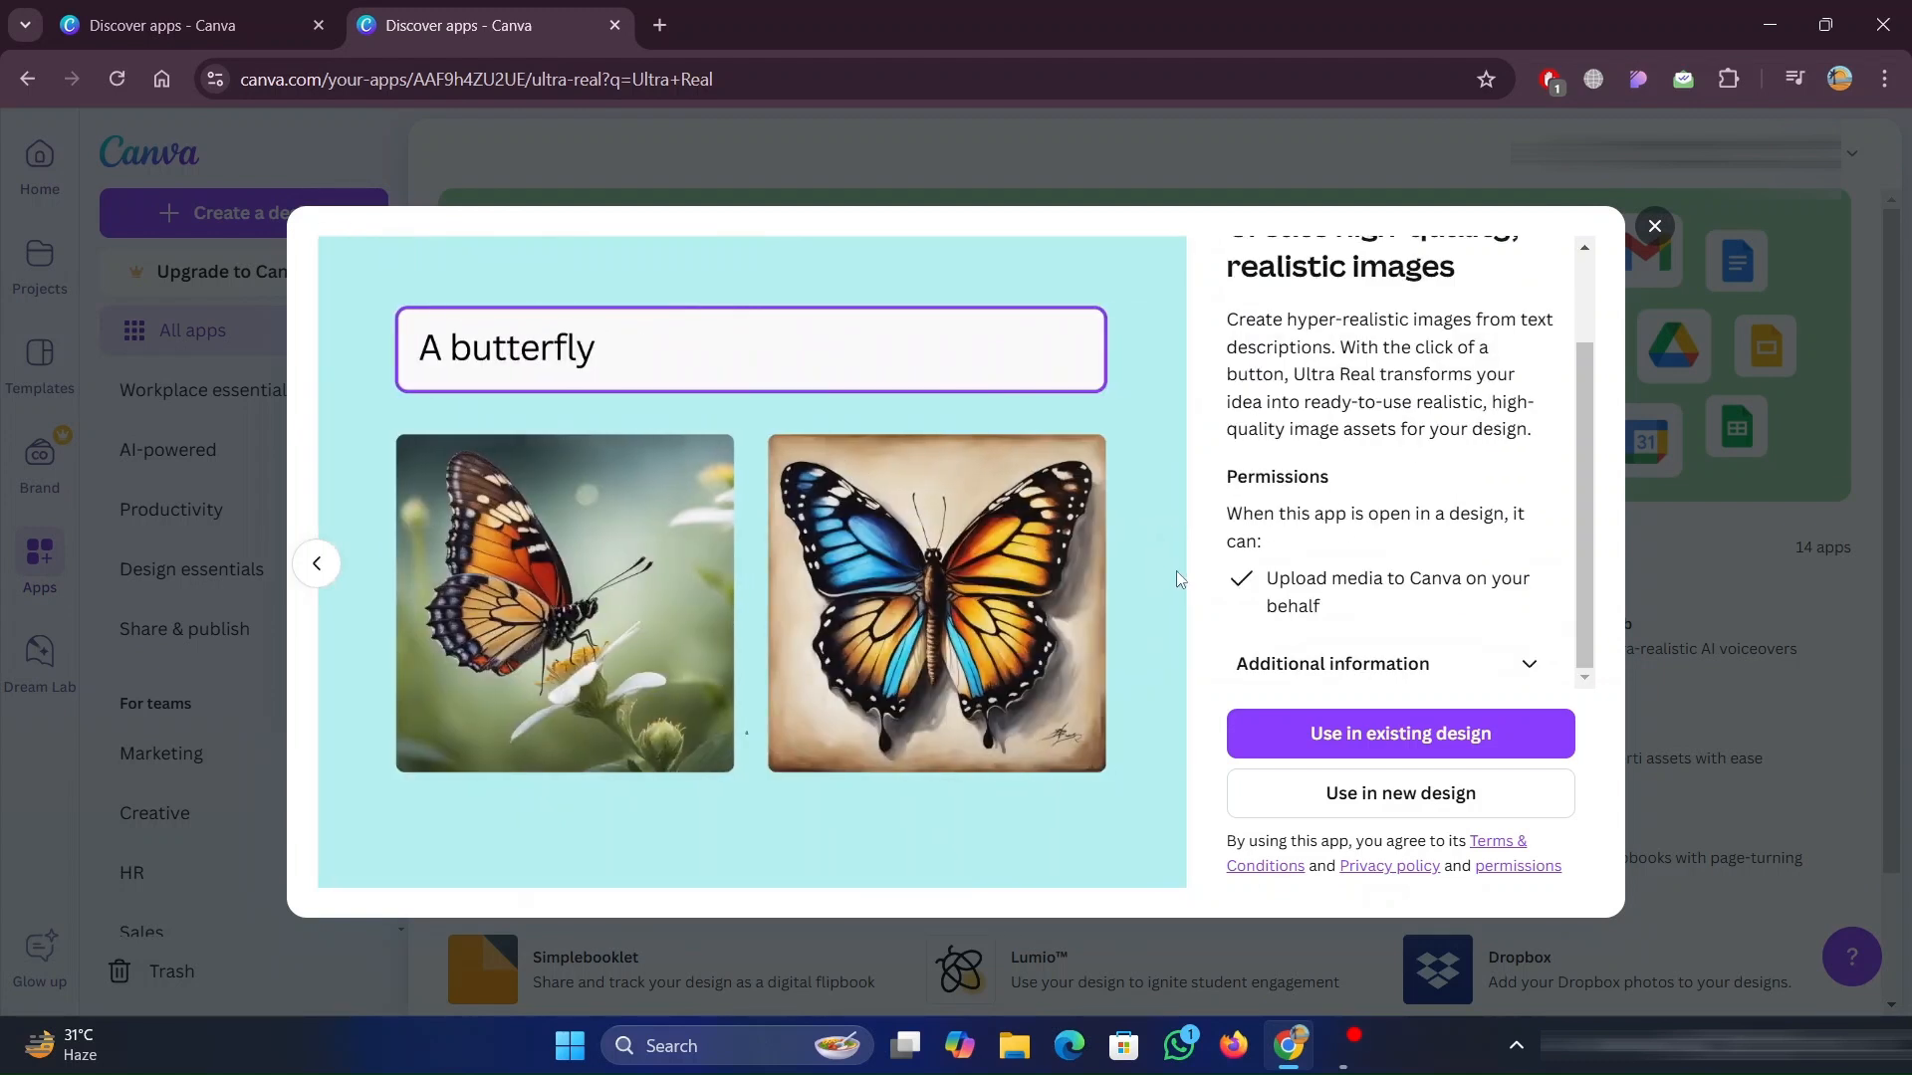
Start a new YouTube Thumbnail design with Ultra Real and fill the description with the example prompt "A crystal glass filled with sparkling wine"
left_click(1467, 797)
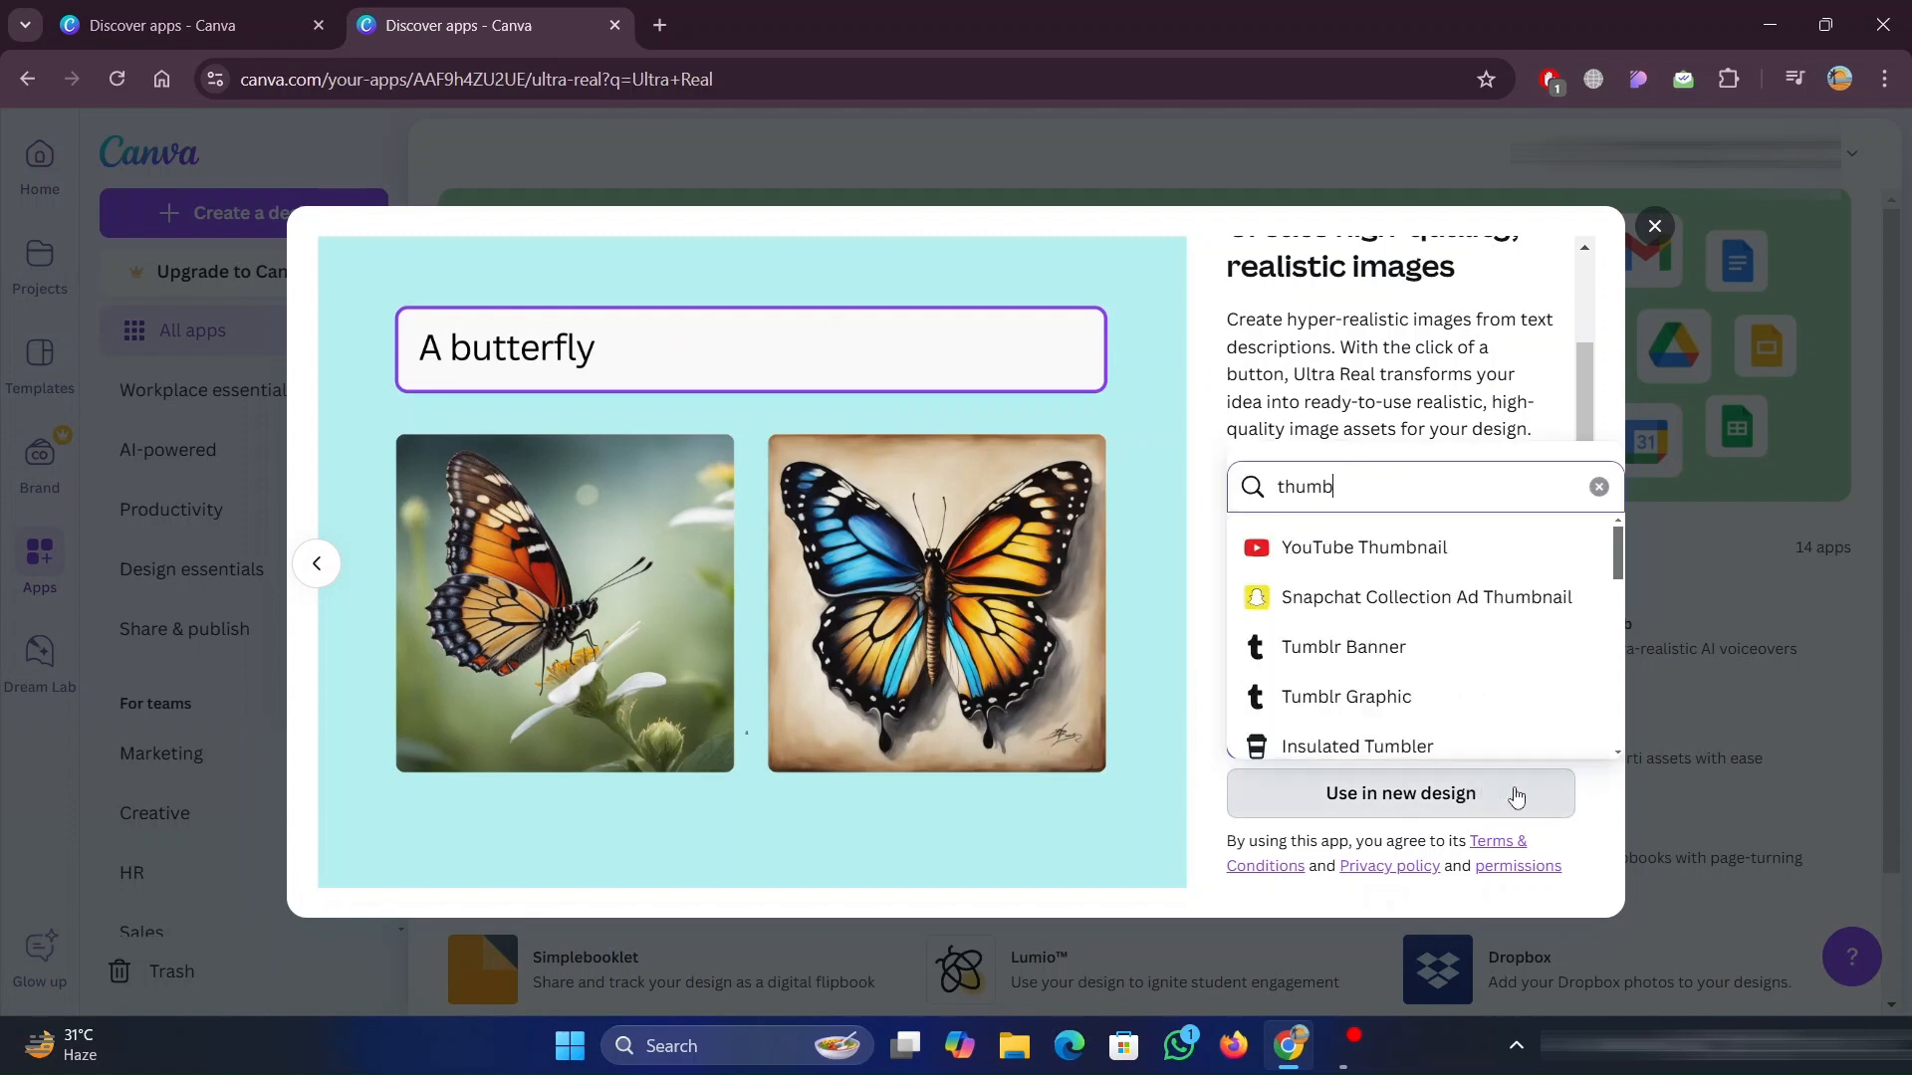
left_click(1408, 551)
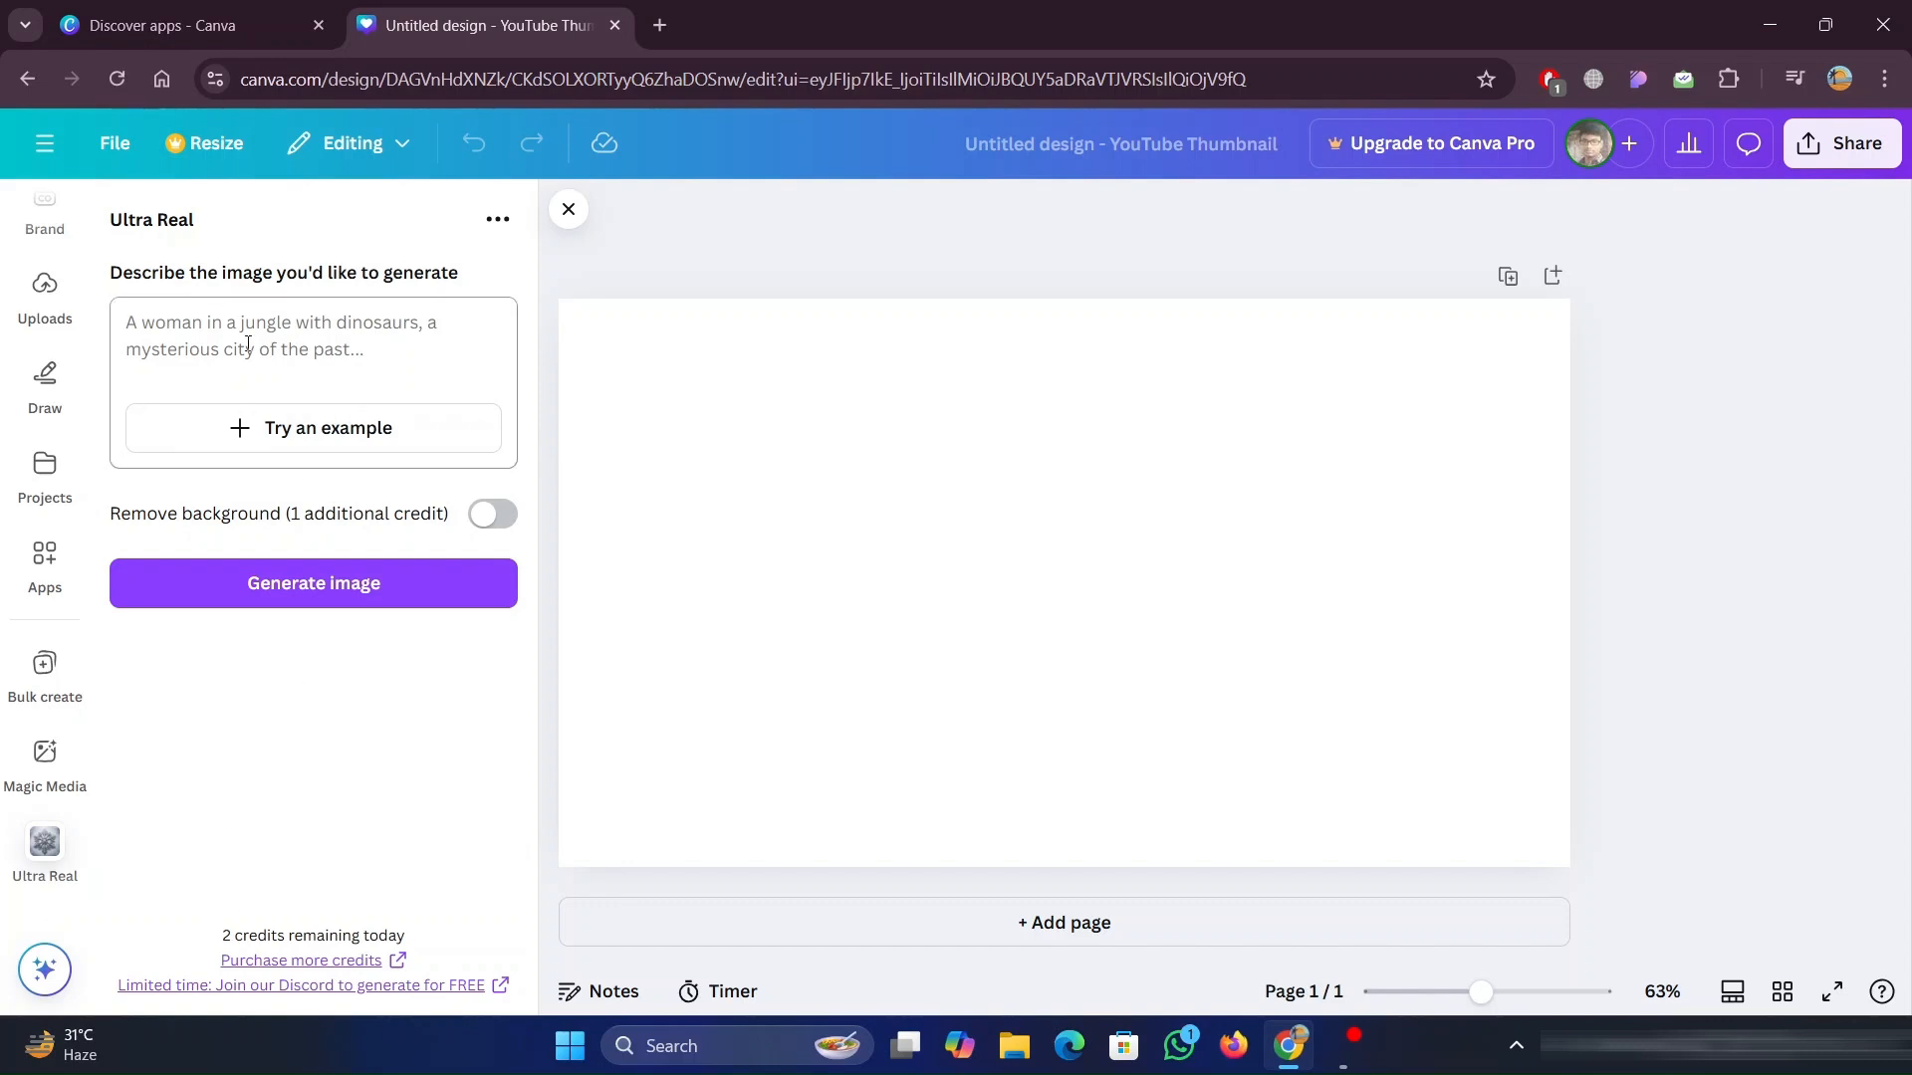
left_click(336, 428)
left_click(362, 432)
left_click(317, 438)
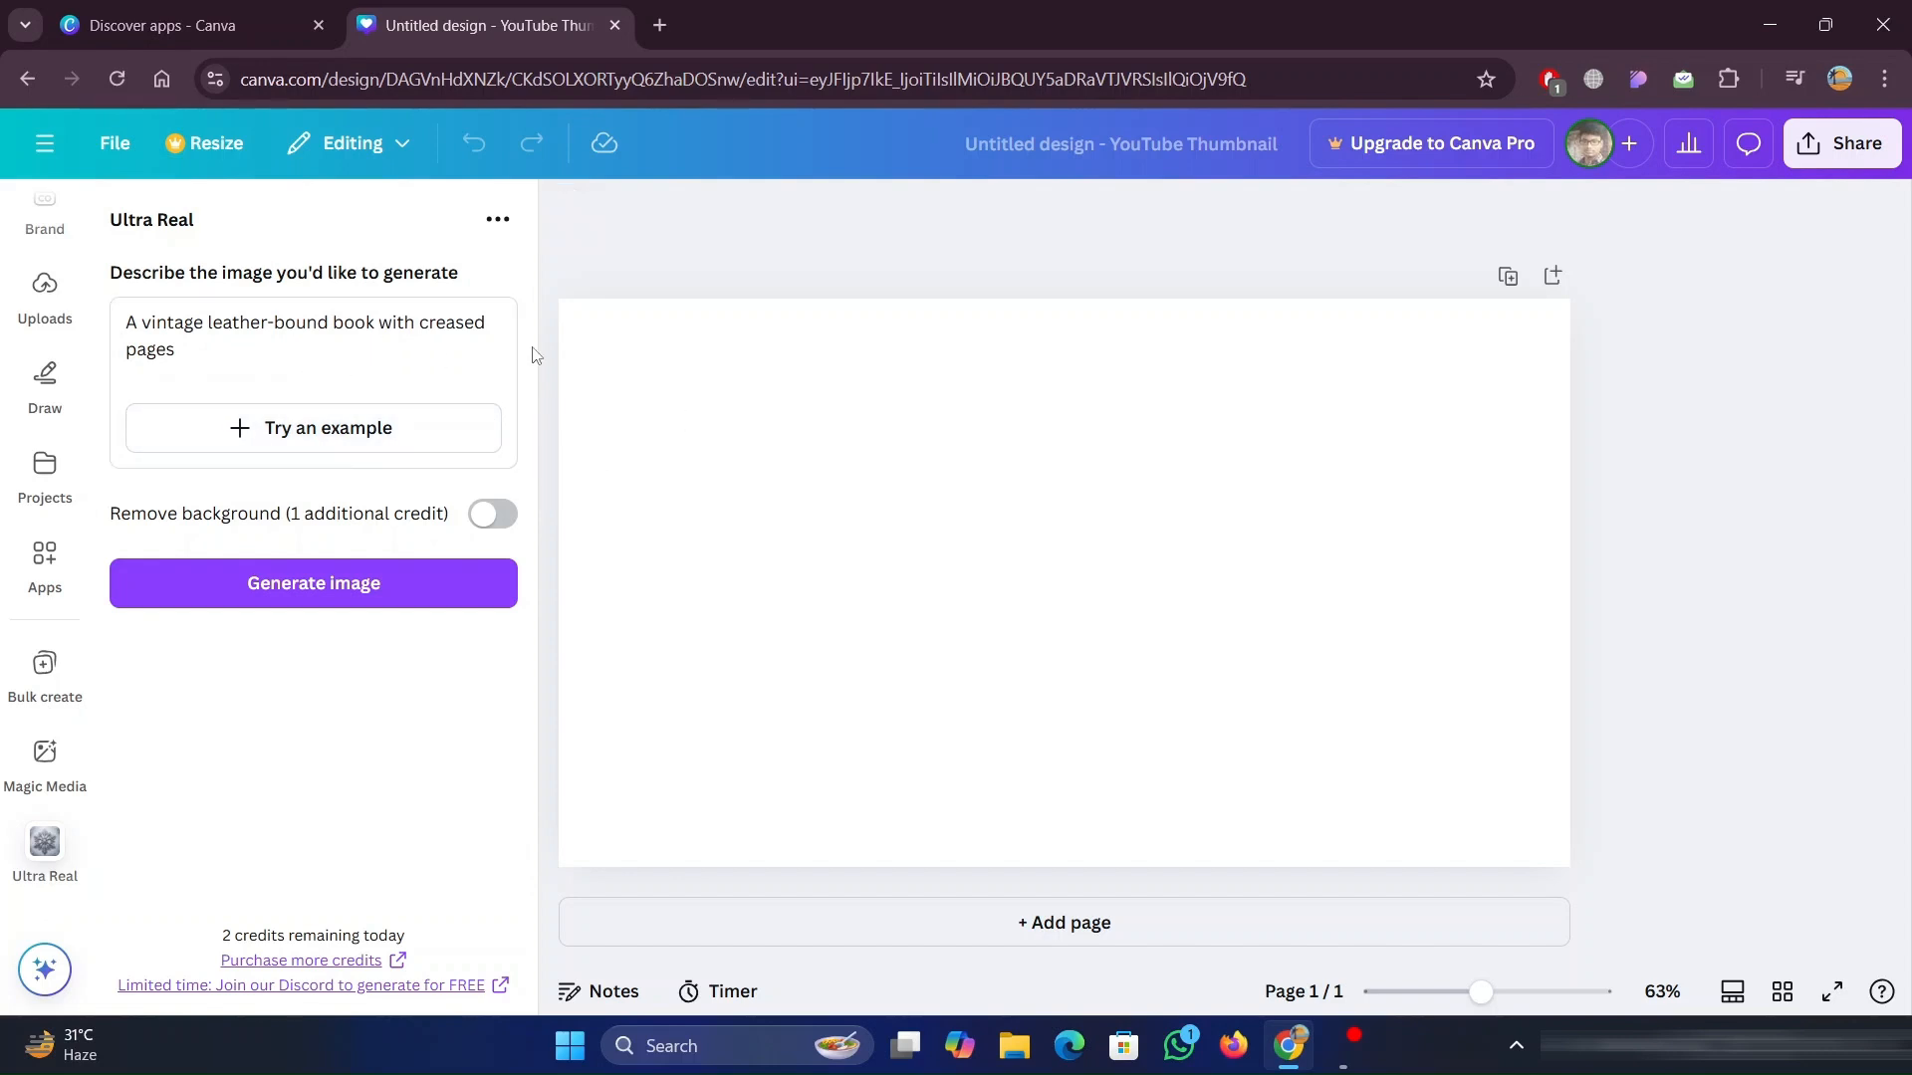
left_click(330, 445)
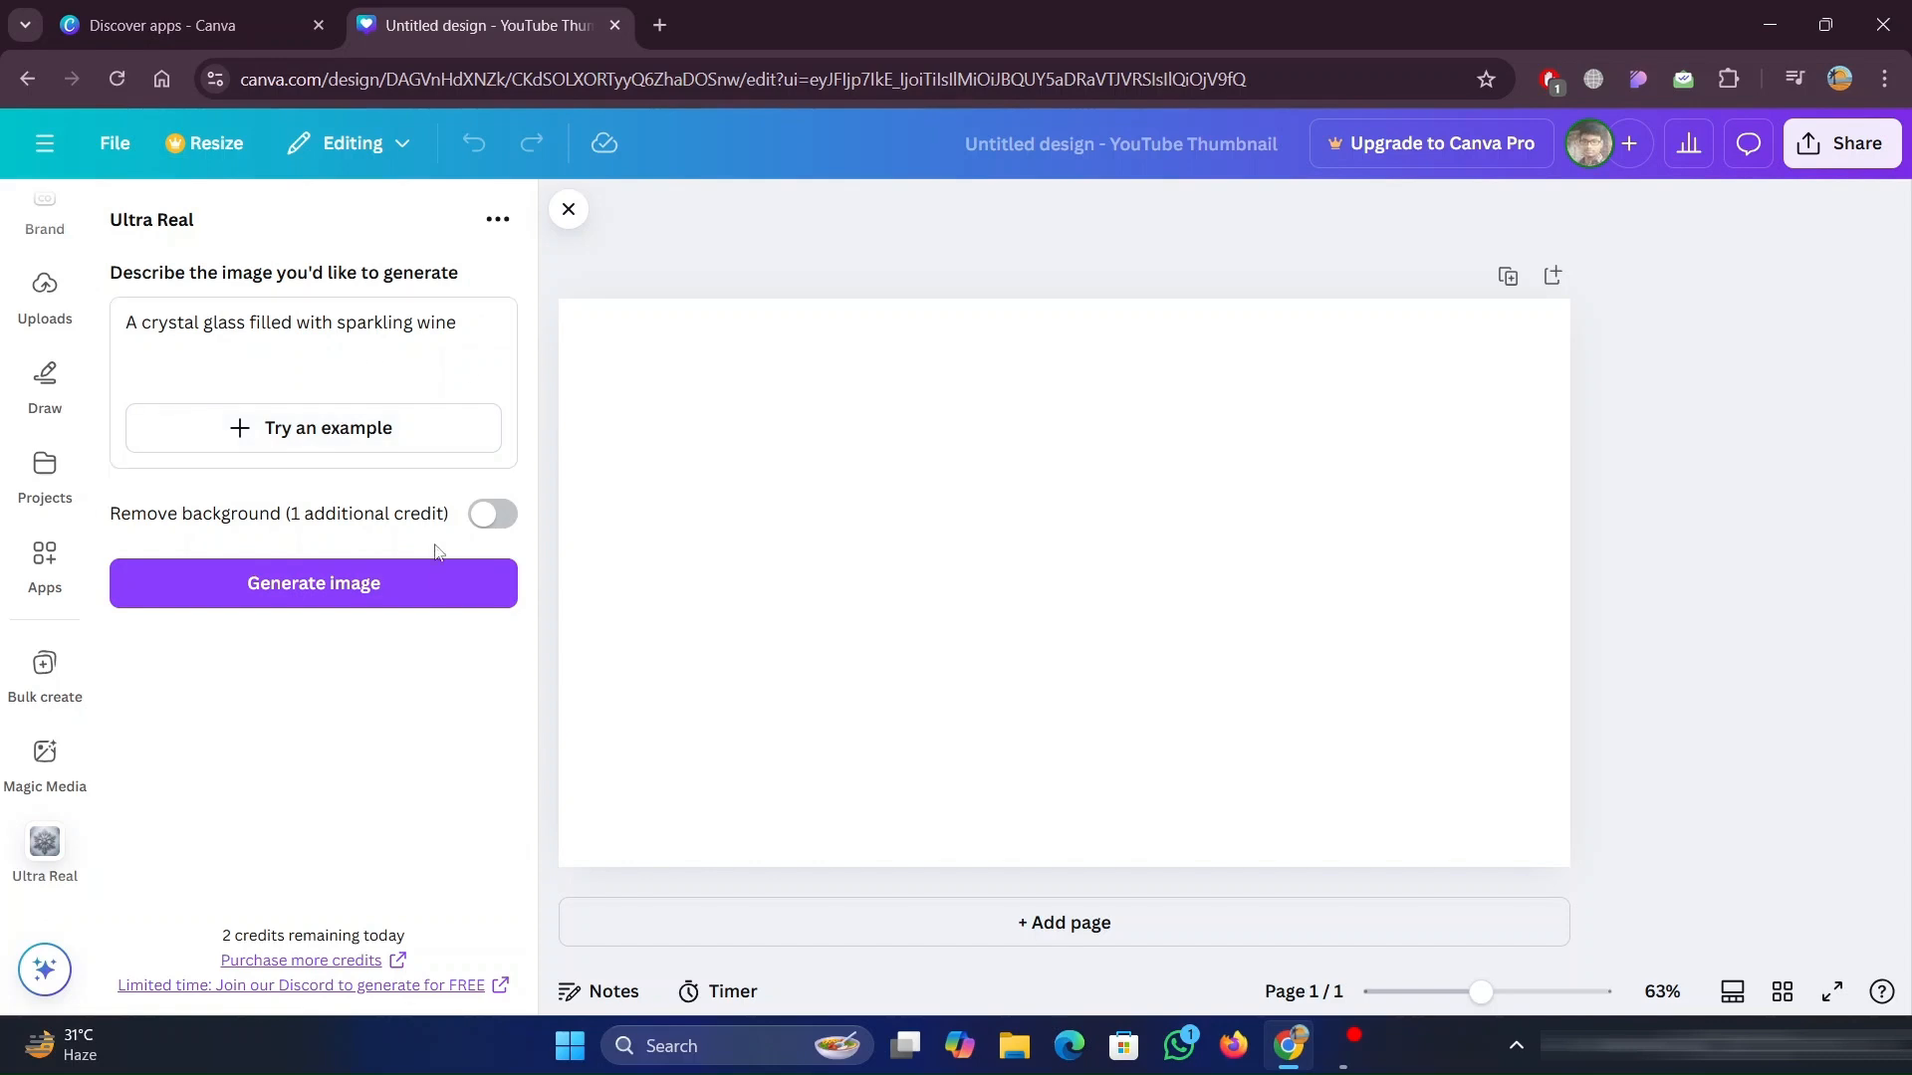
Generate the realistic image from the description and enlarge it on the page
left_click(420, 582)
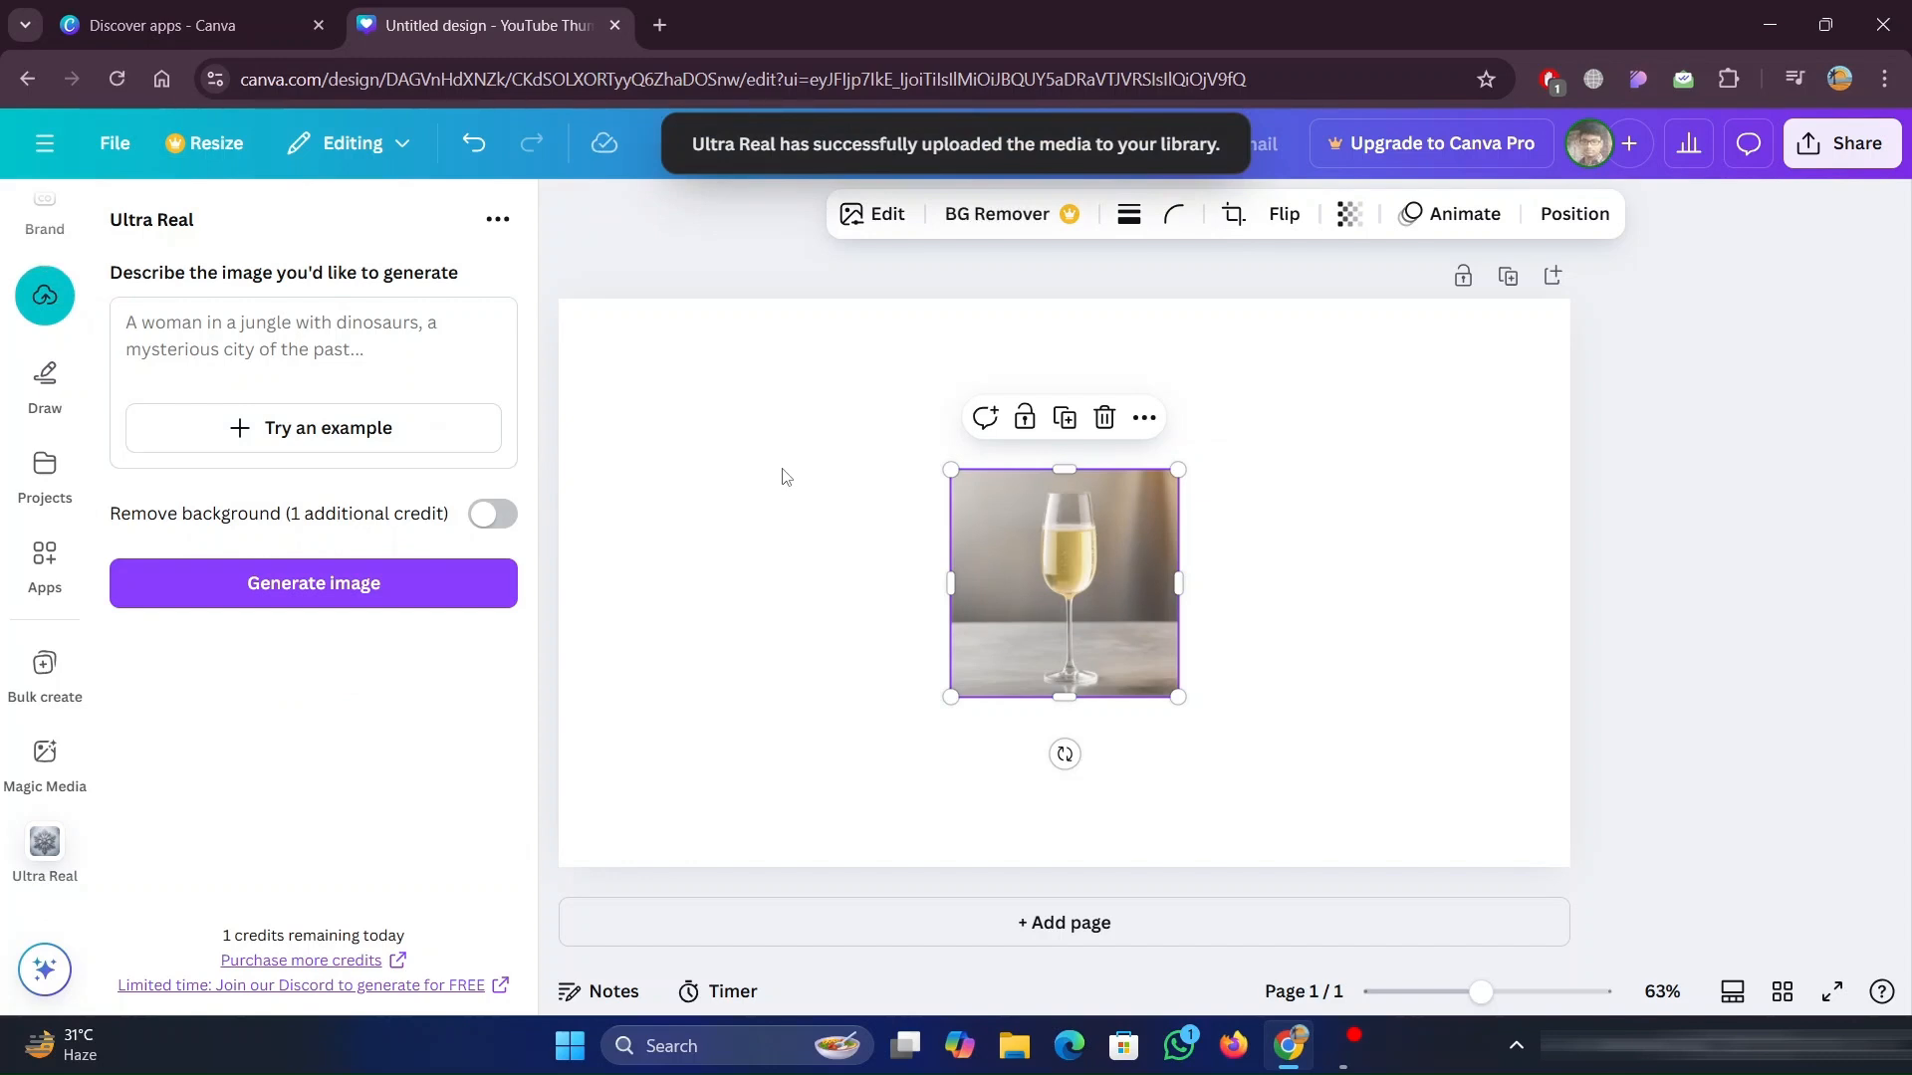
left_click_drag(948, 467, 738, 445)
left_click(738, 444)
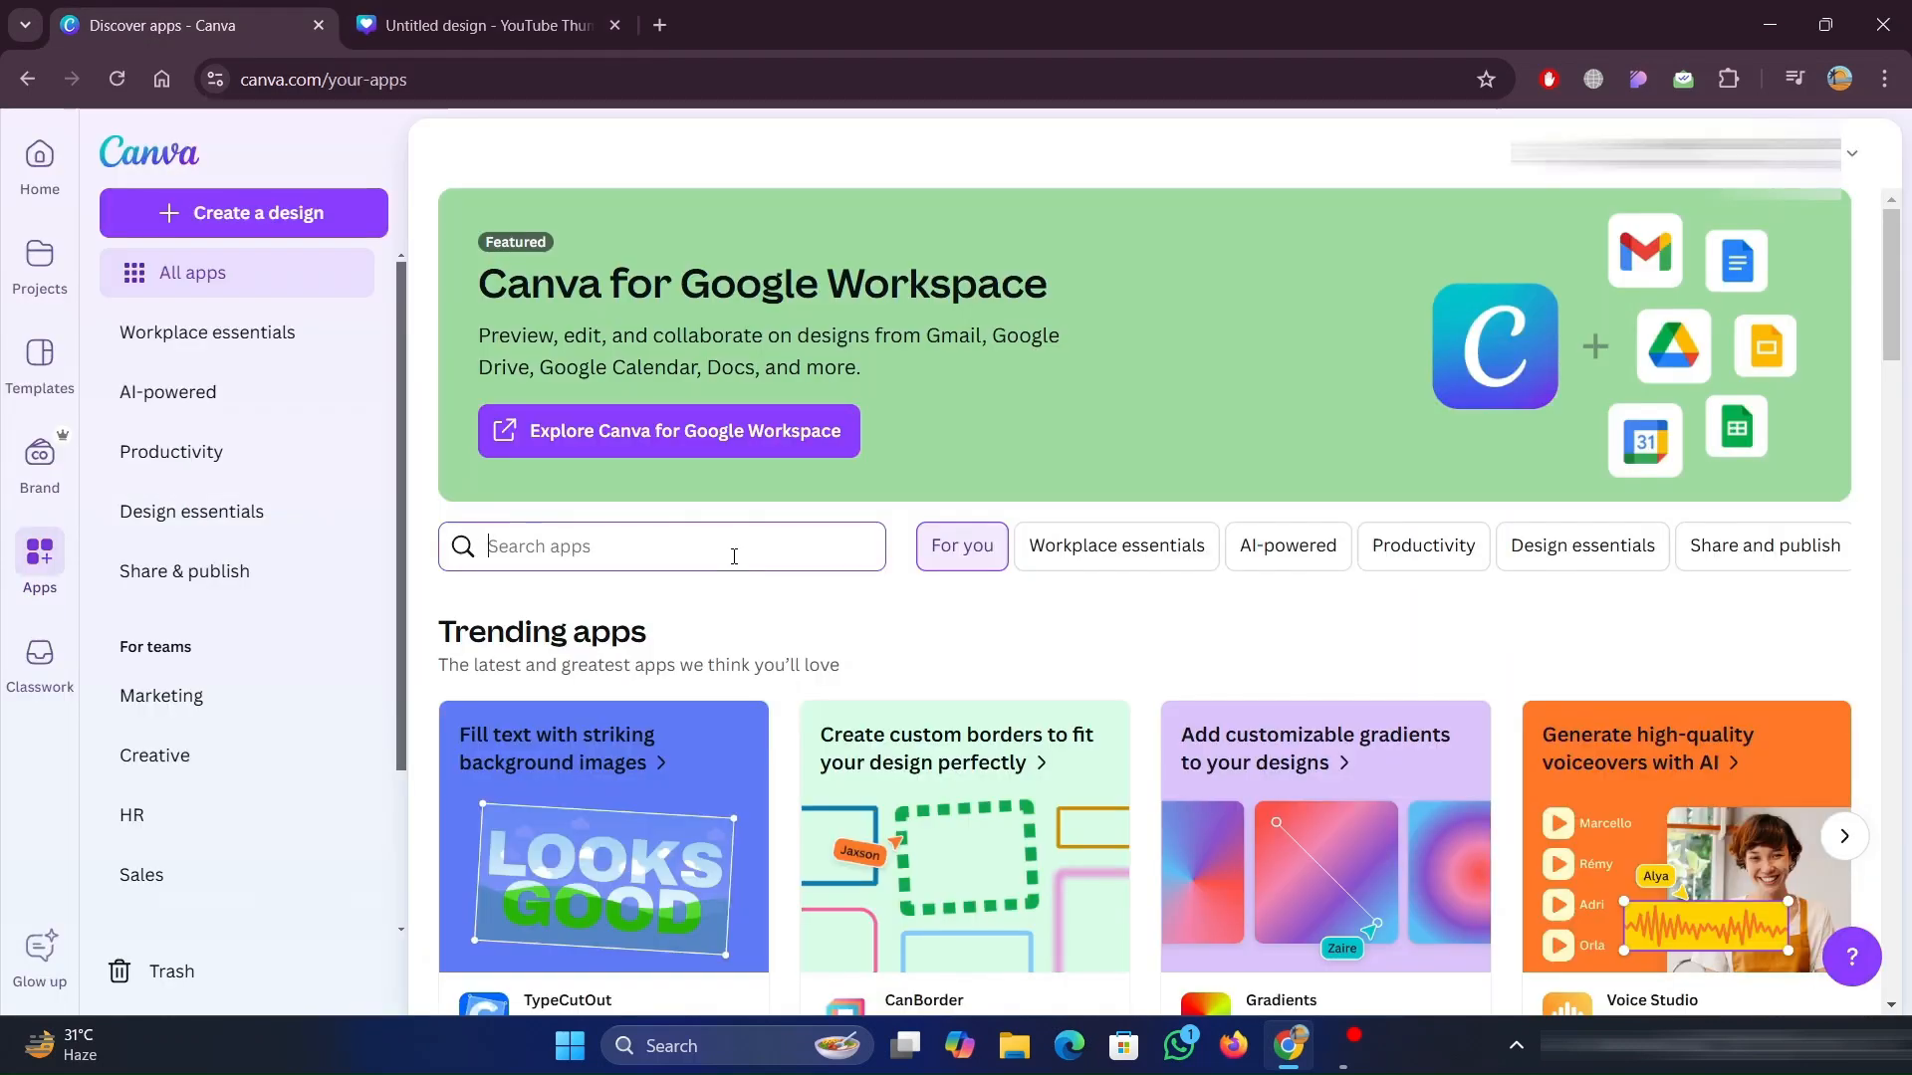
Search the apps for FontFrame, open its details and look through its preview images, description and permissions
left_click(734, 556)
type("FontFrame")
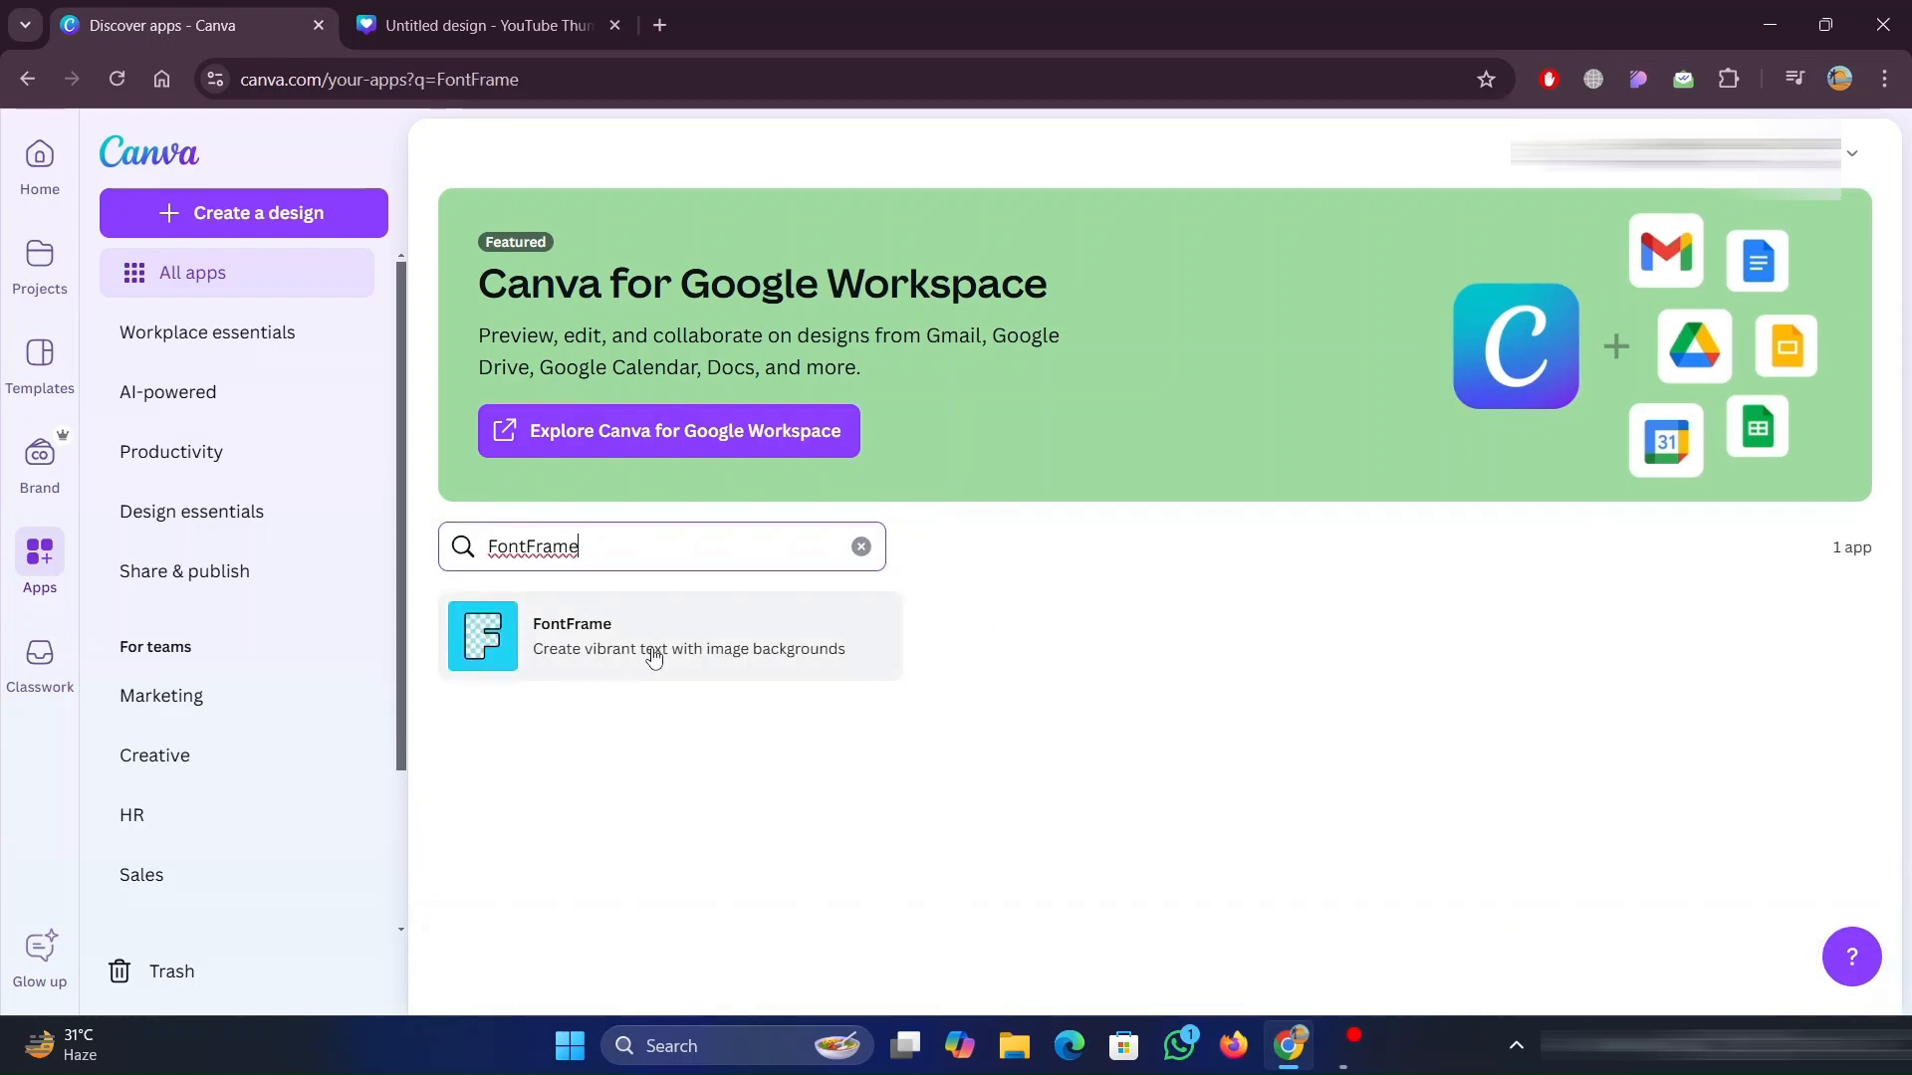
left_click(600, 640)
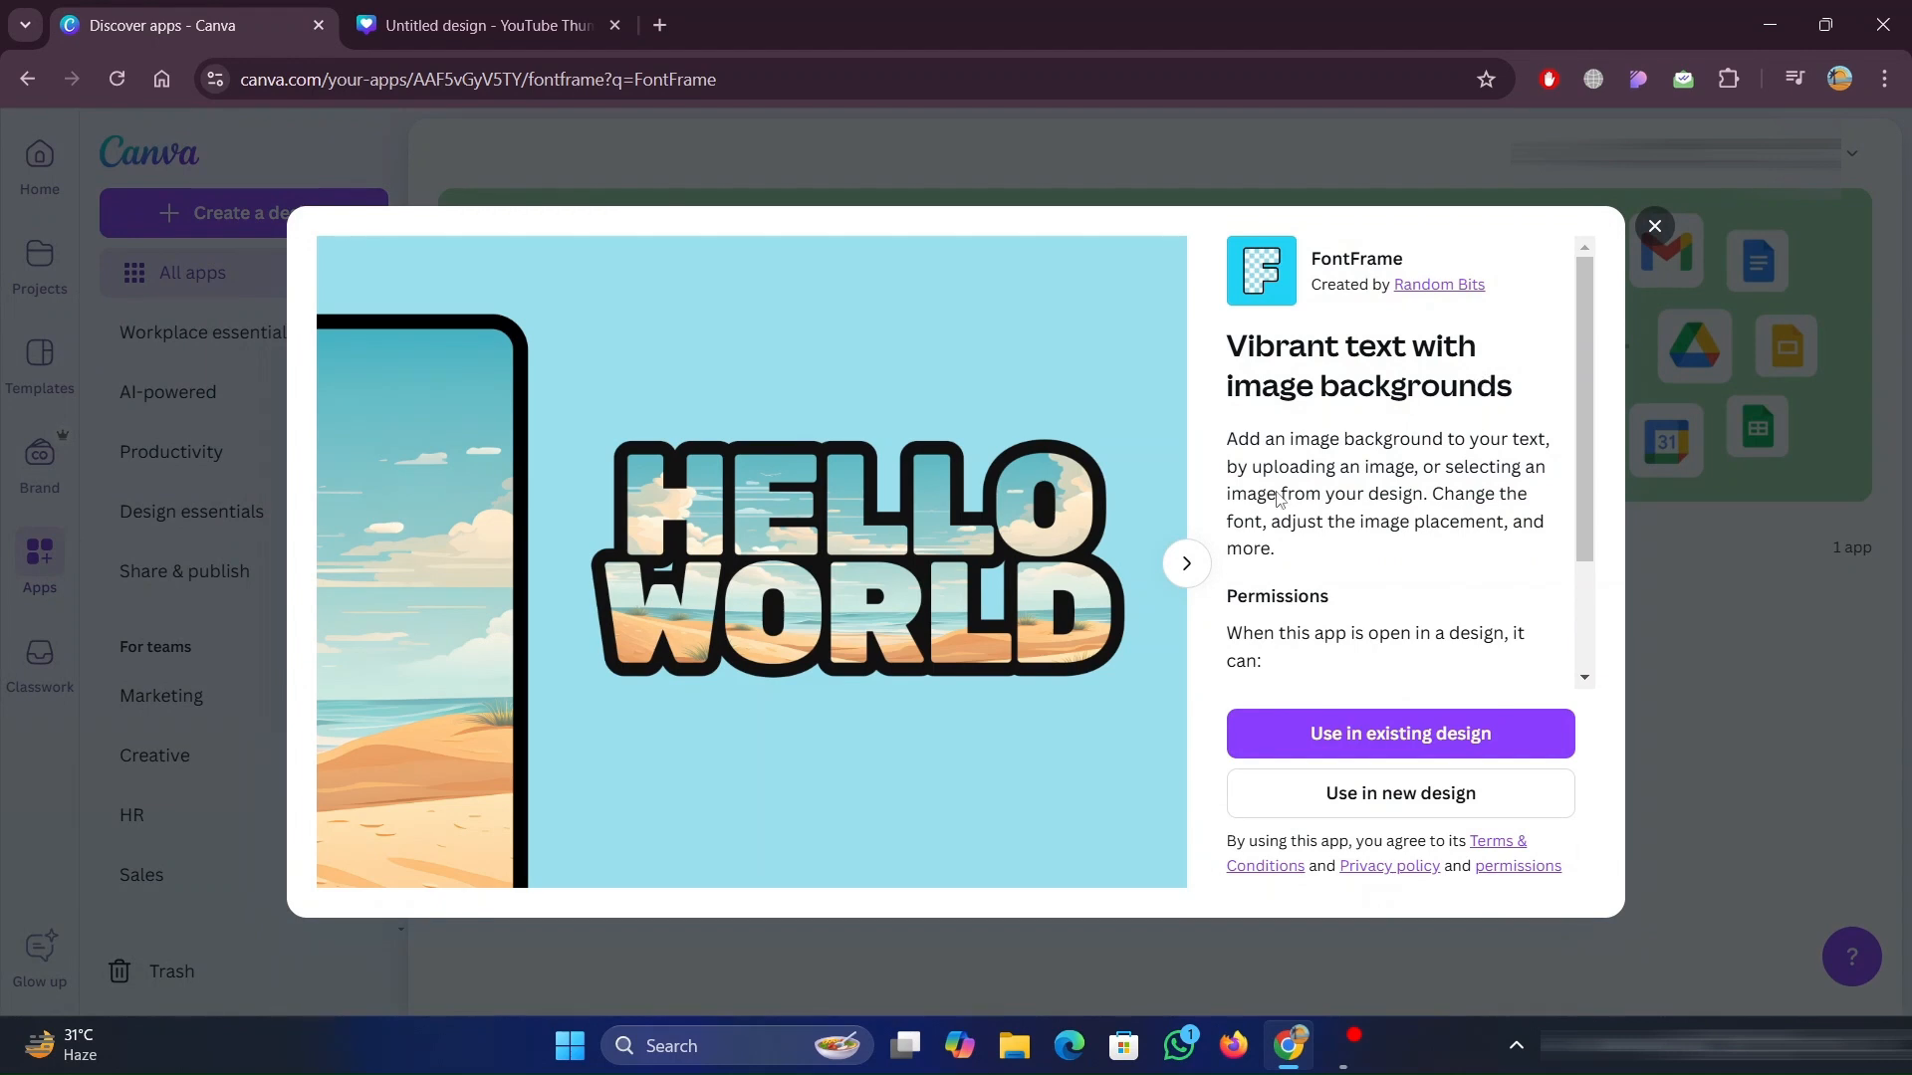
left_click(1186, 562)
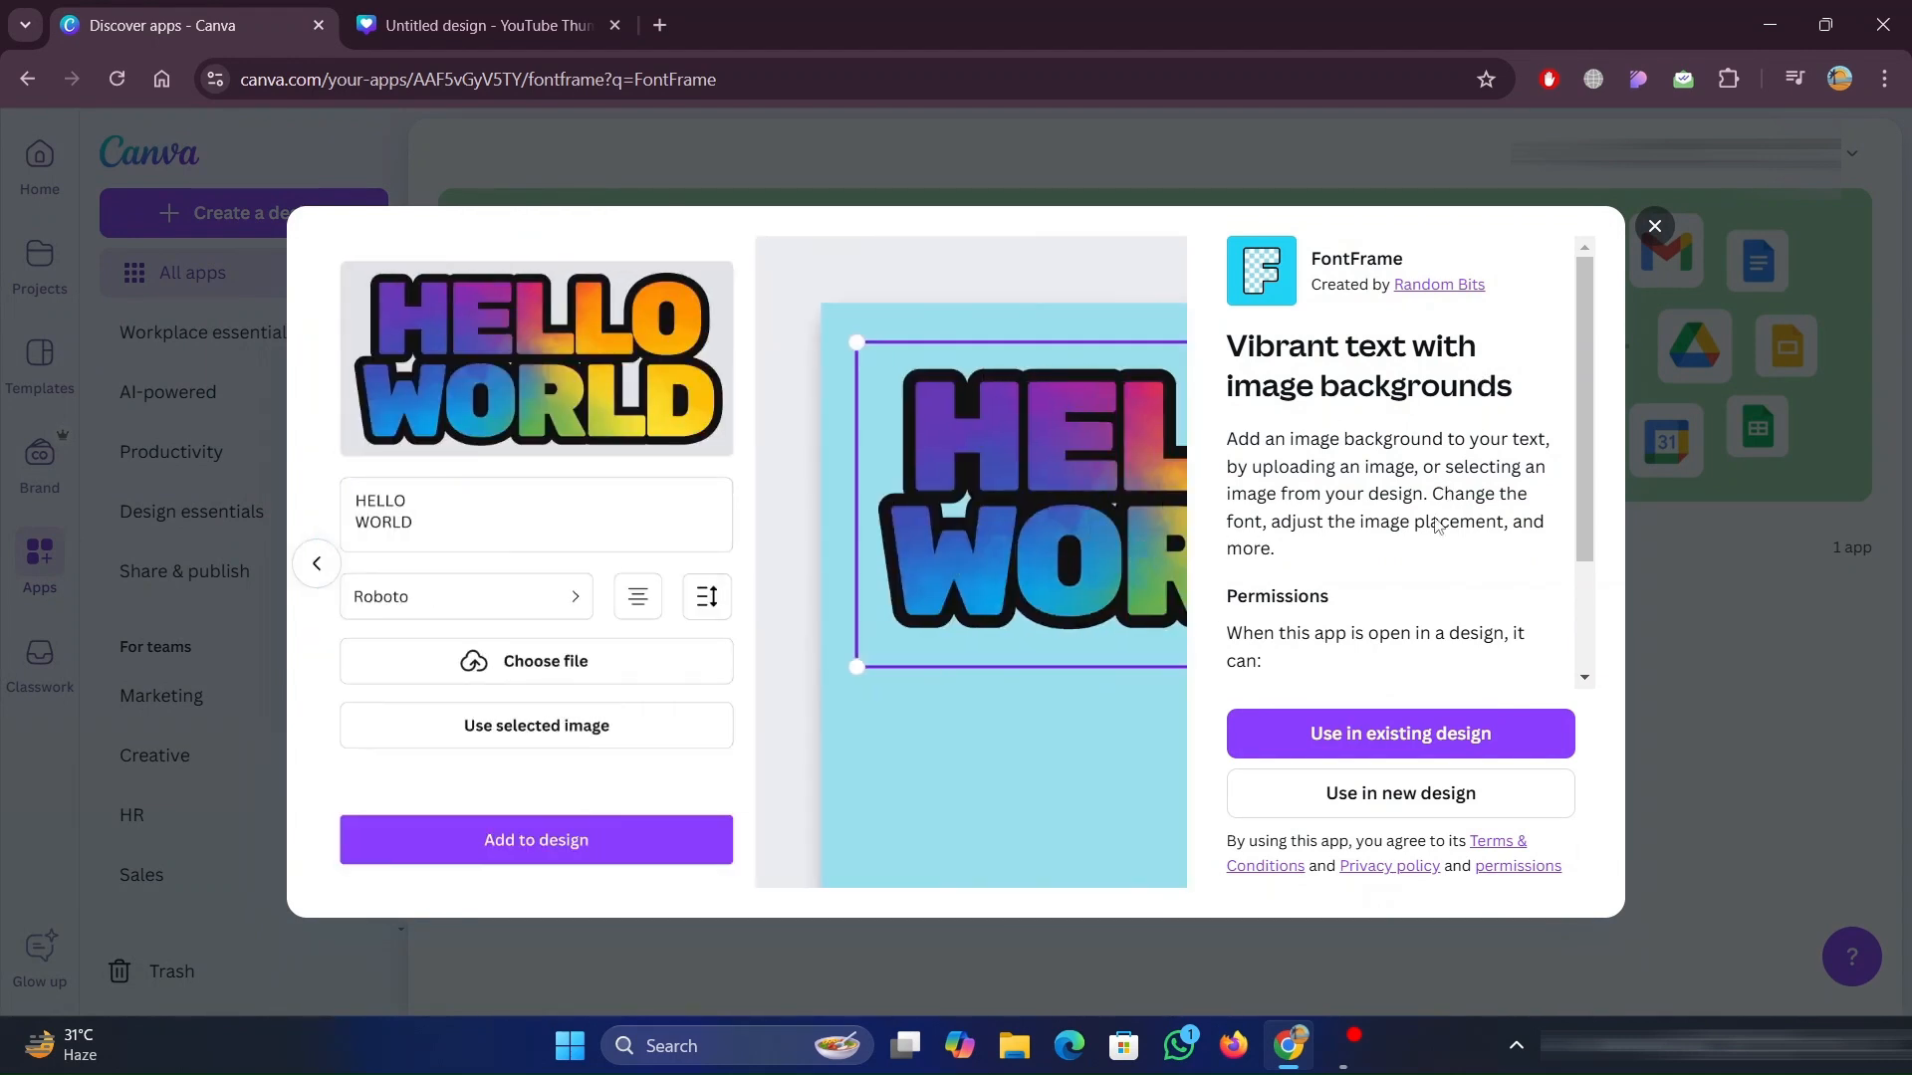
scroll(1410, 529, "down", 2)
scroll(1410, 528, "up", 2)
scroll(1406, 531, "down", 2)
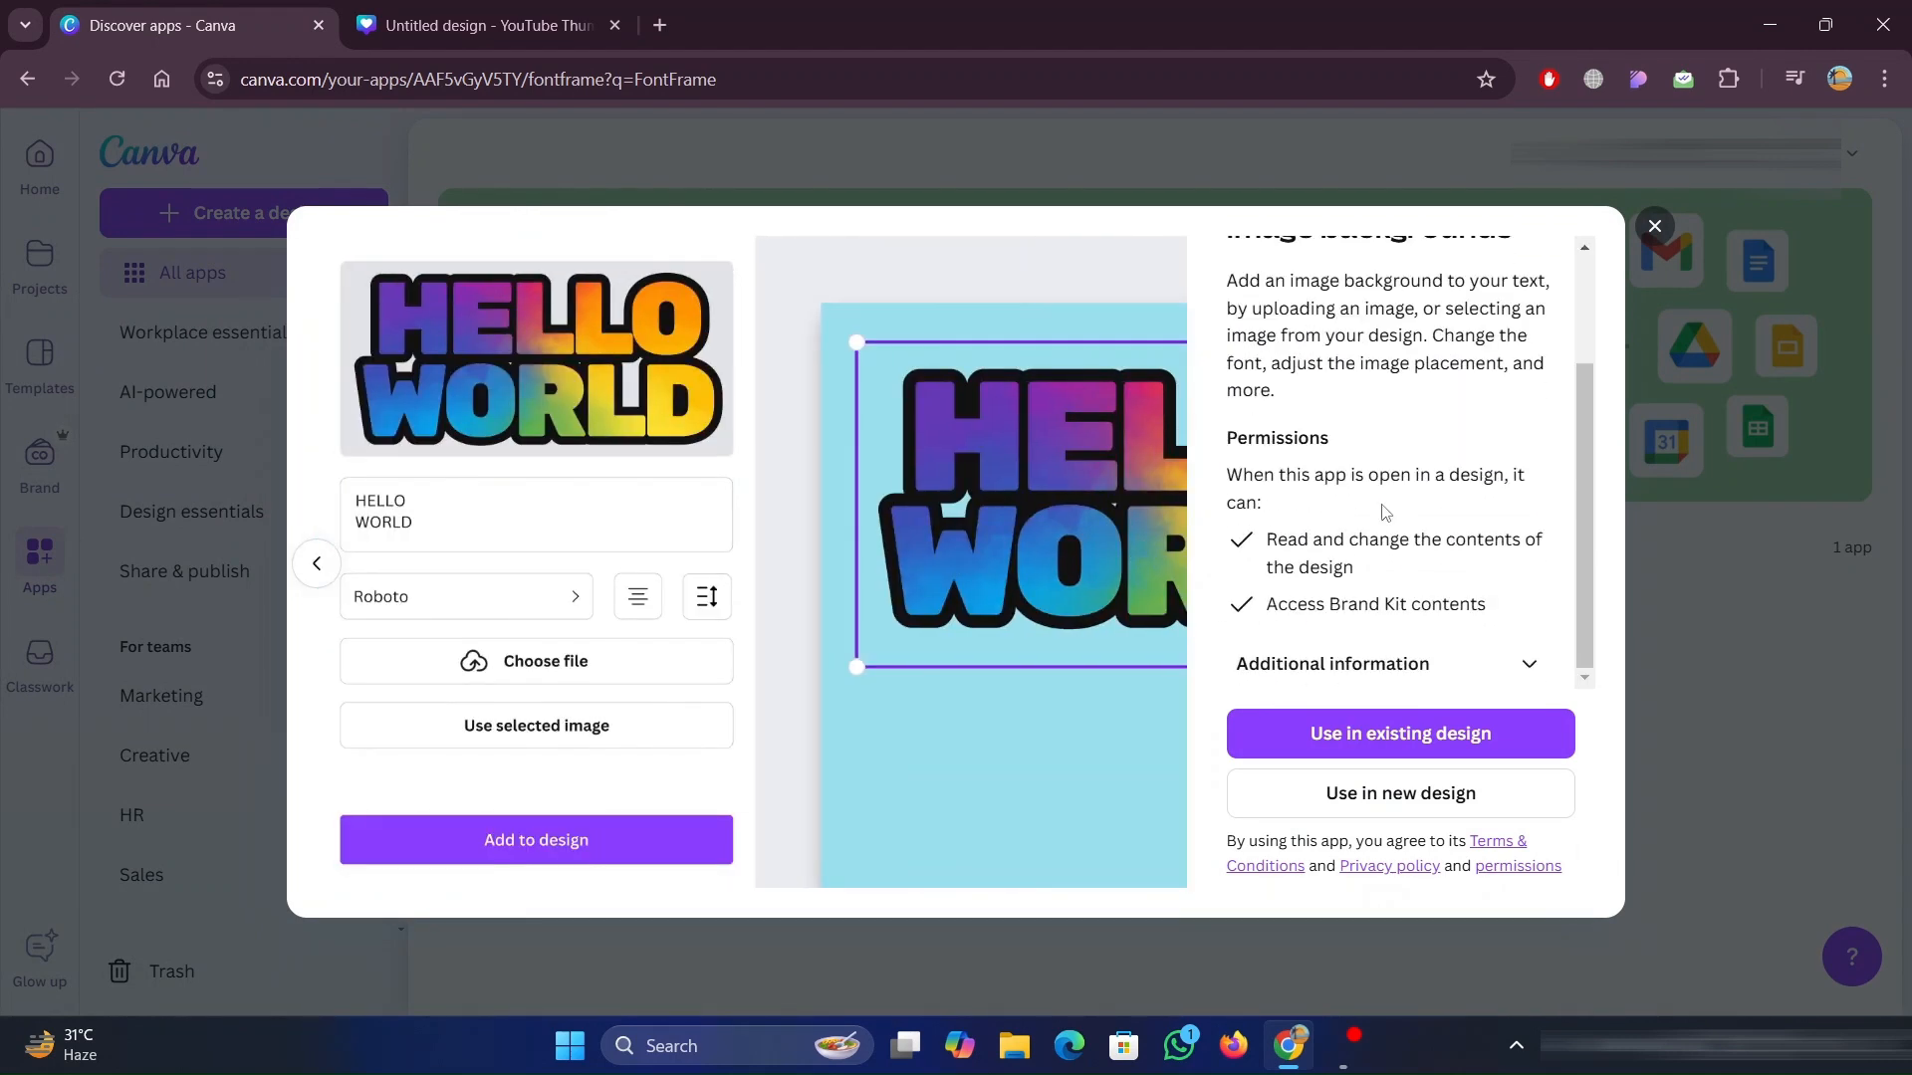
scroll(1403, 533, "up", 2)
Start a new YouTube Thumbnail design with FontFrame and look over the app's text, border and image settings
left_click(1437, 793)
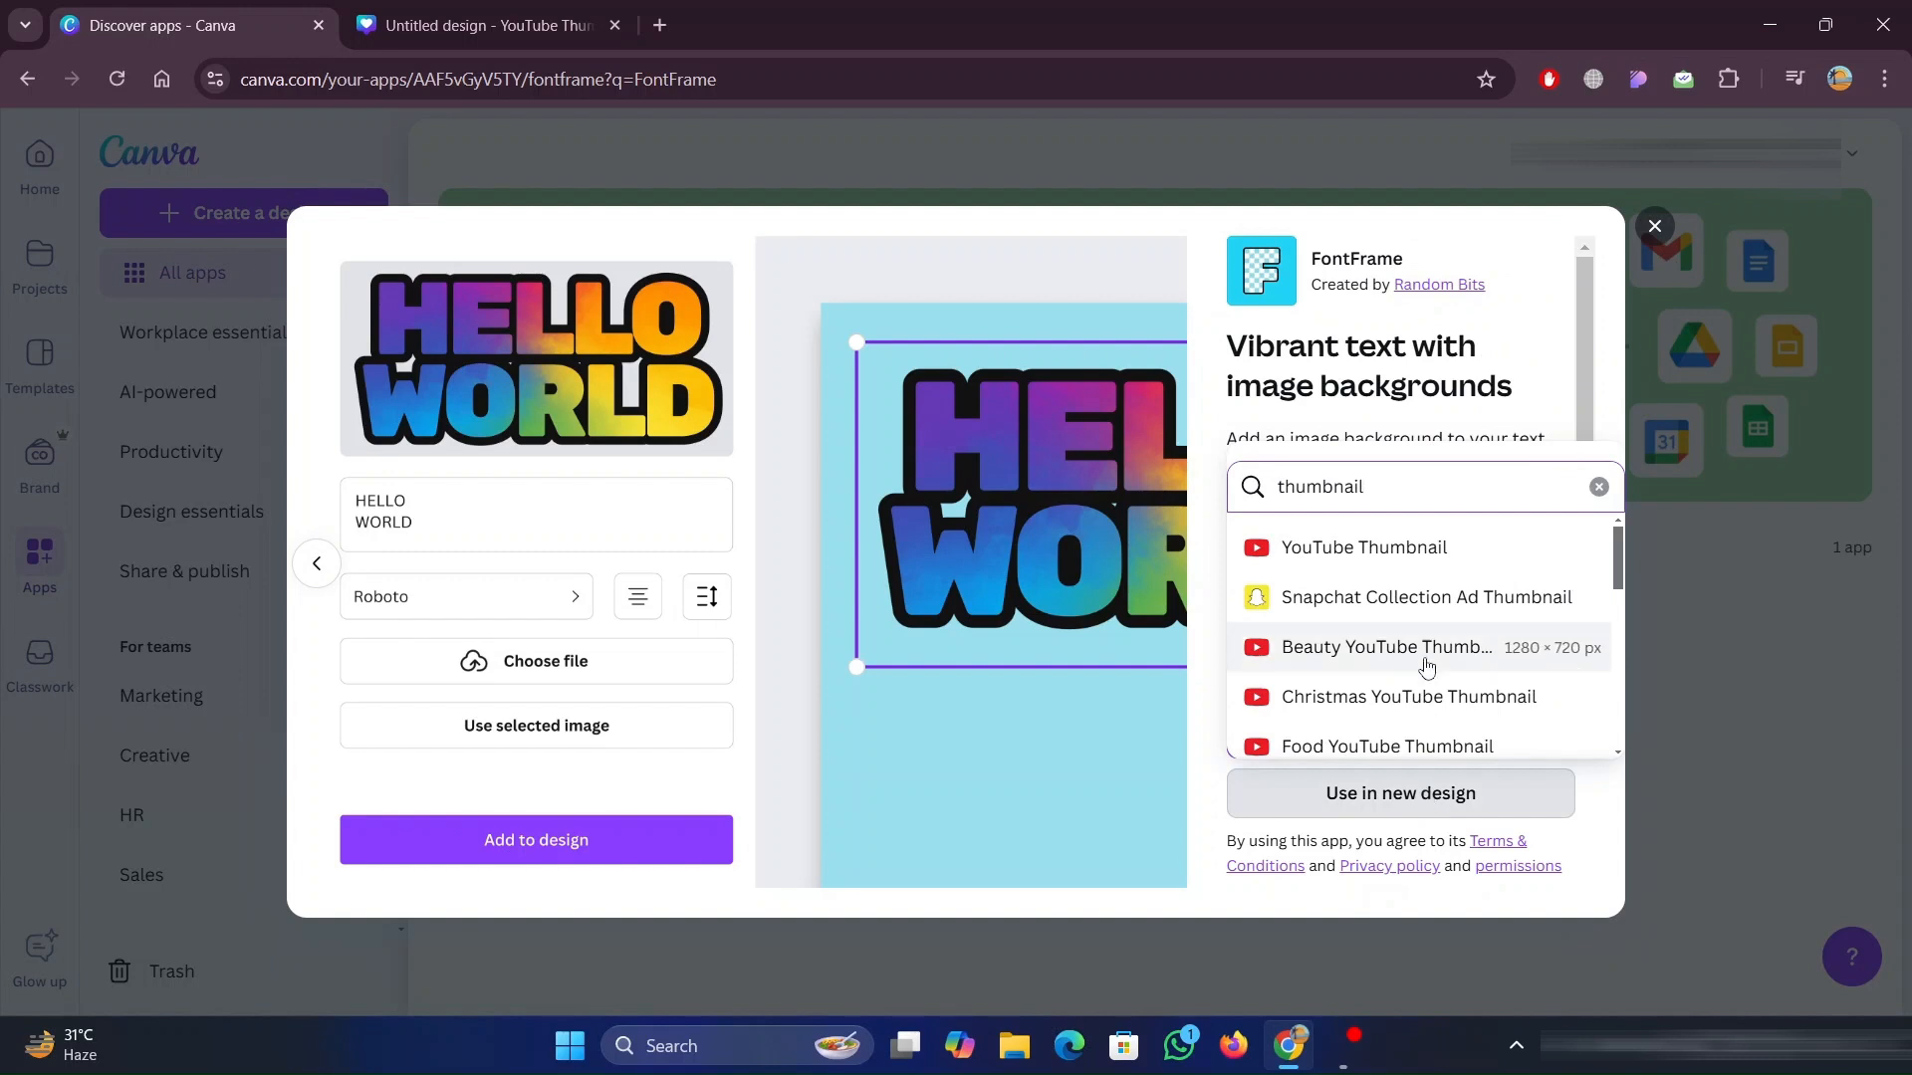
left_click(1429, 570)
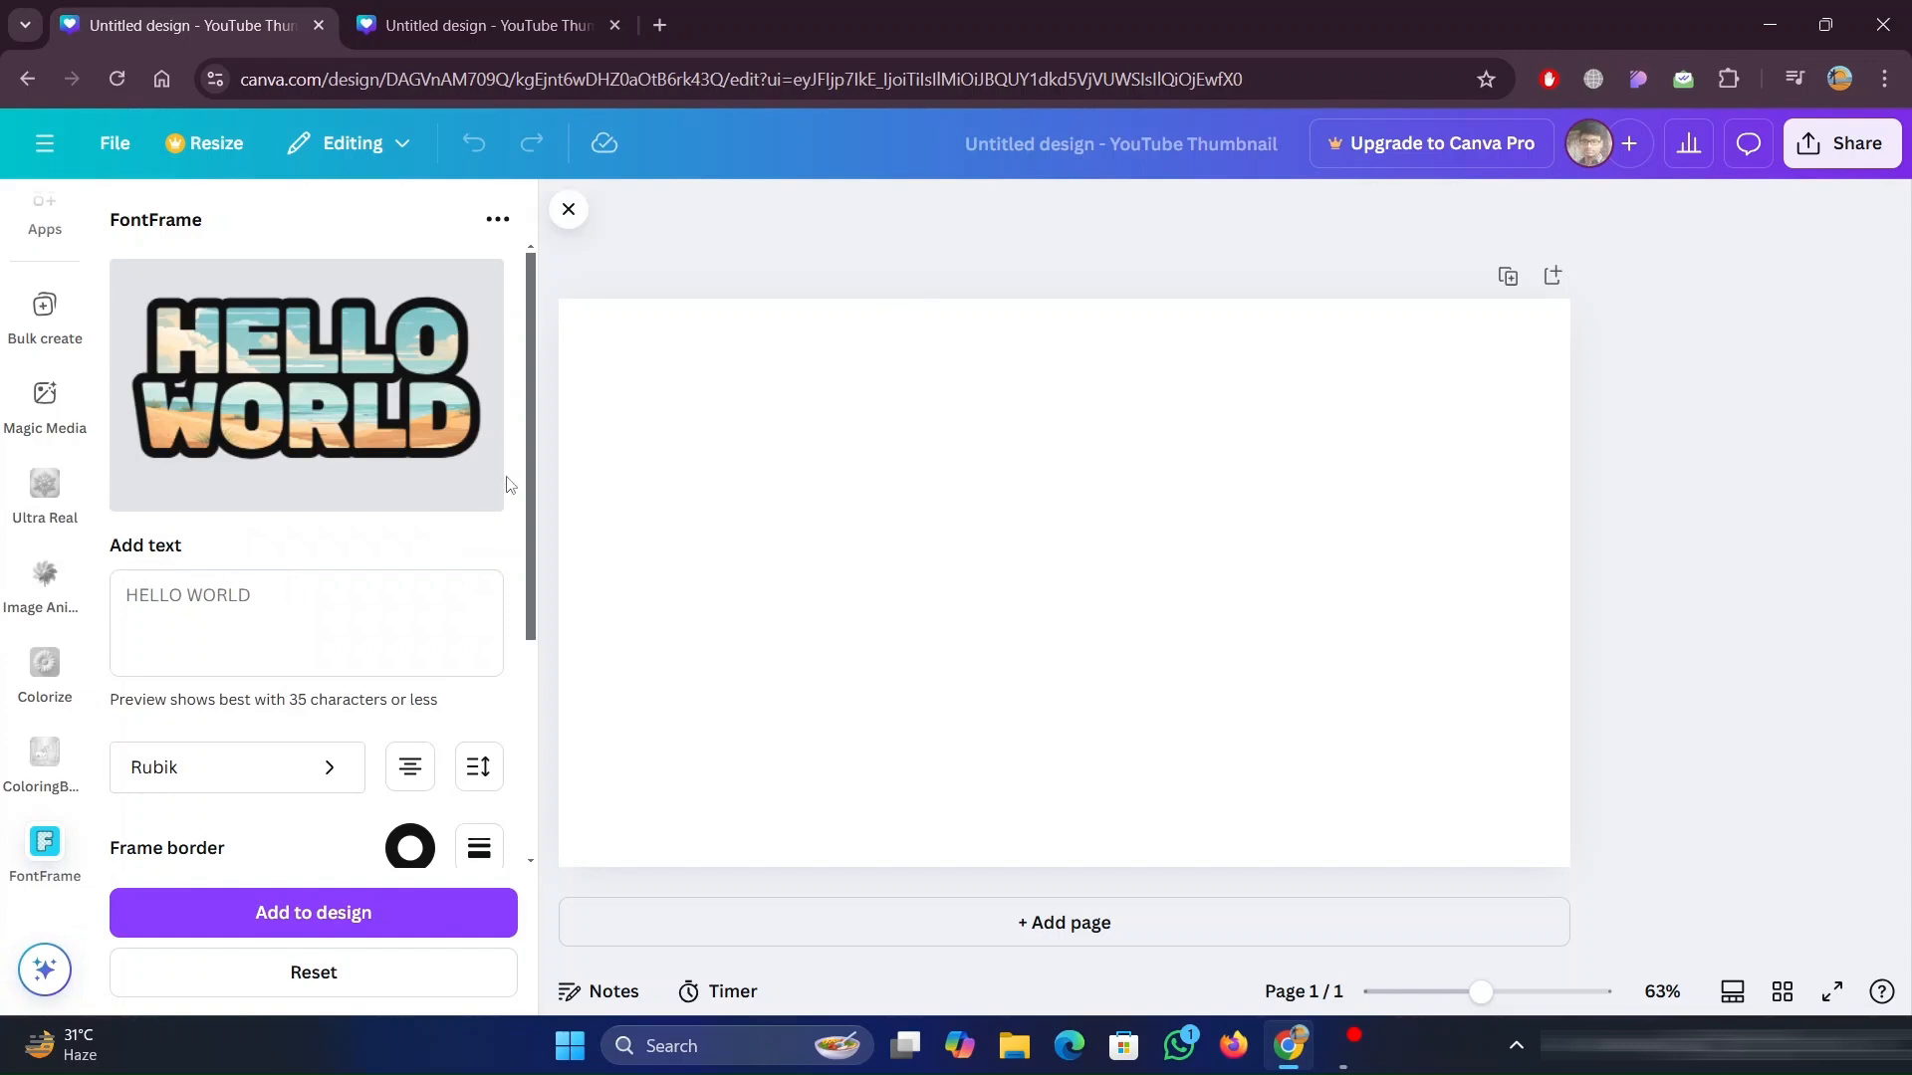
scroll(508, 483, "down", 4)
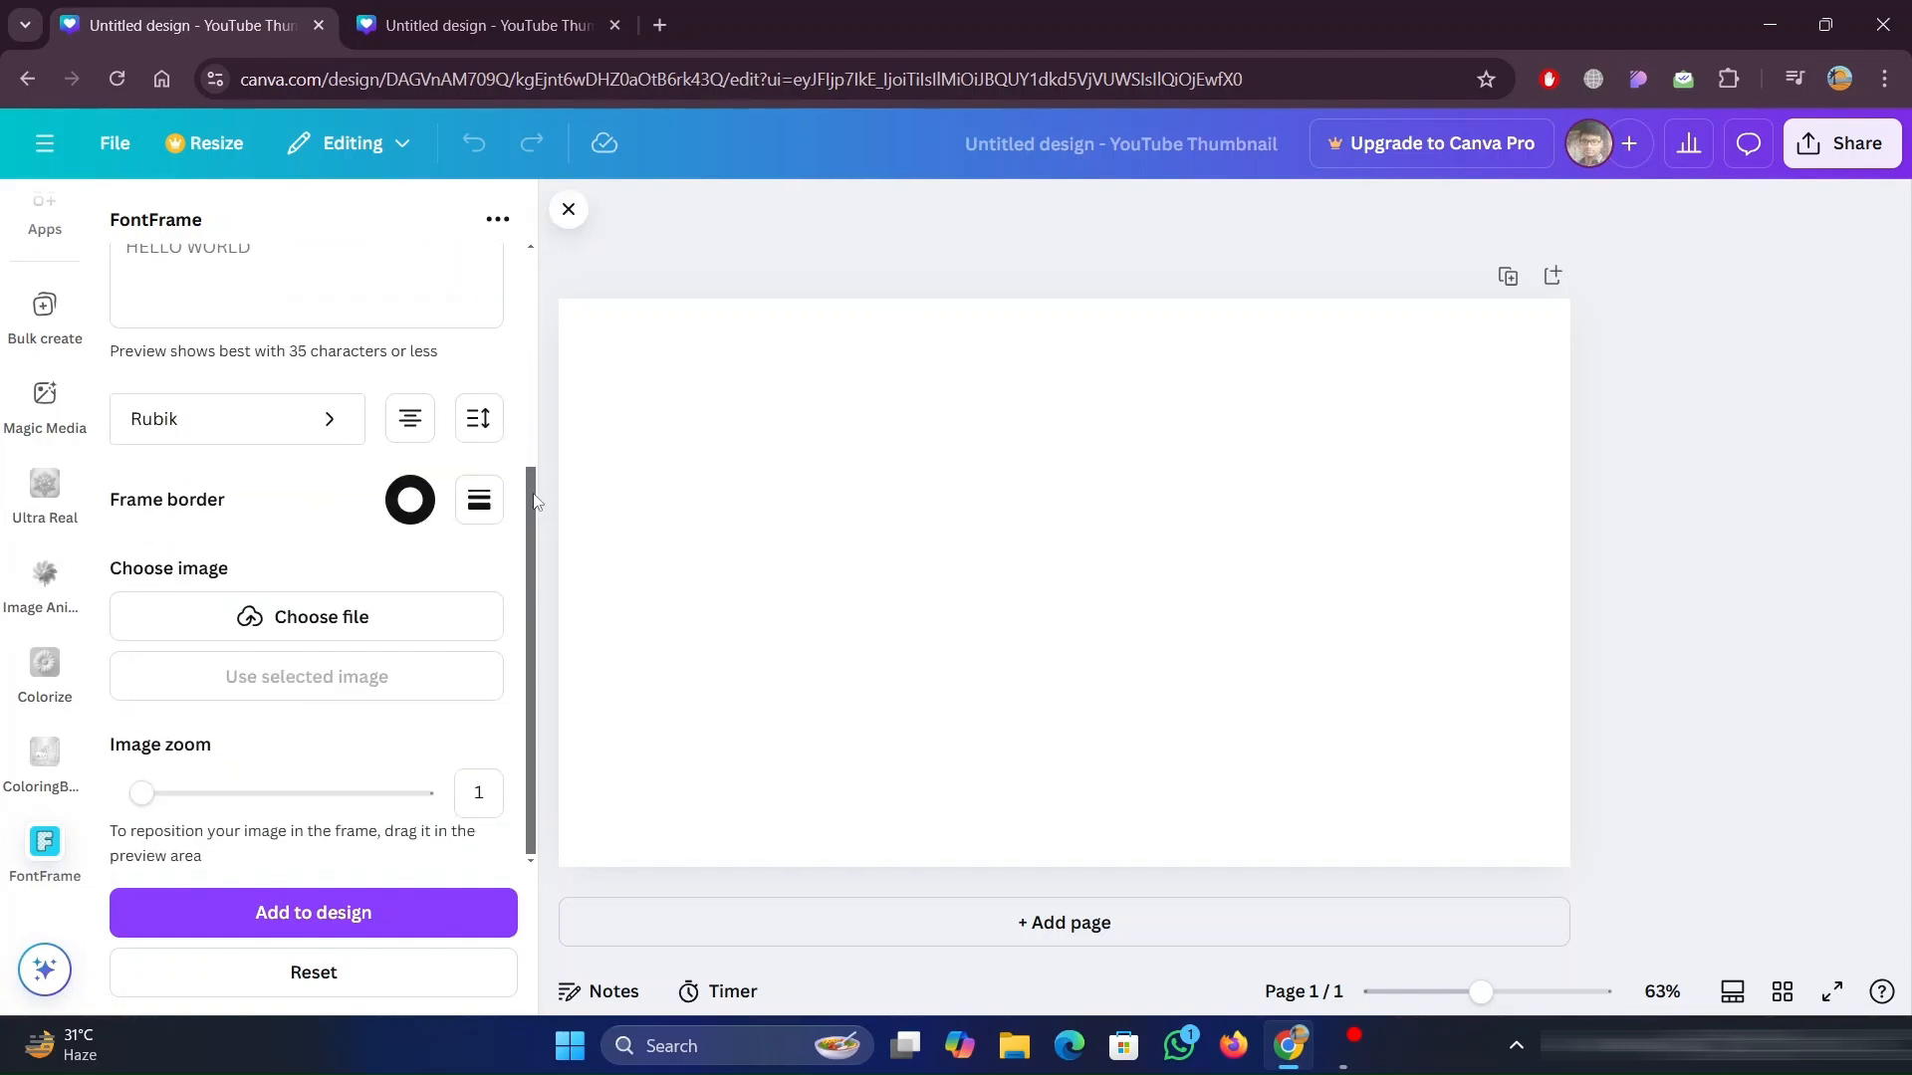
scroll(533, 498, "up", 4)
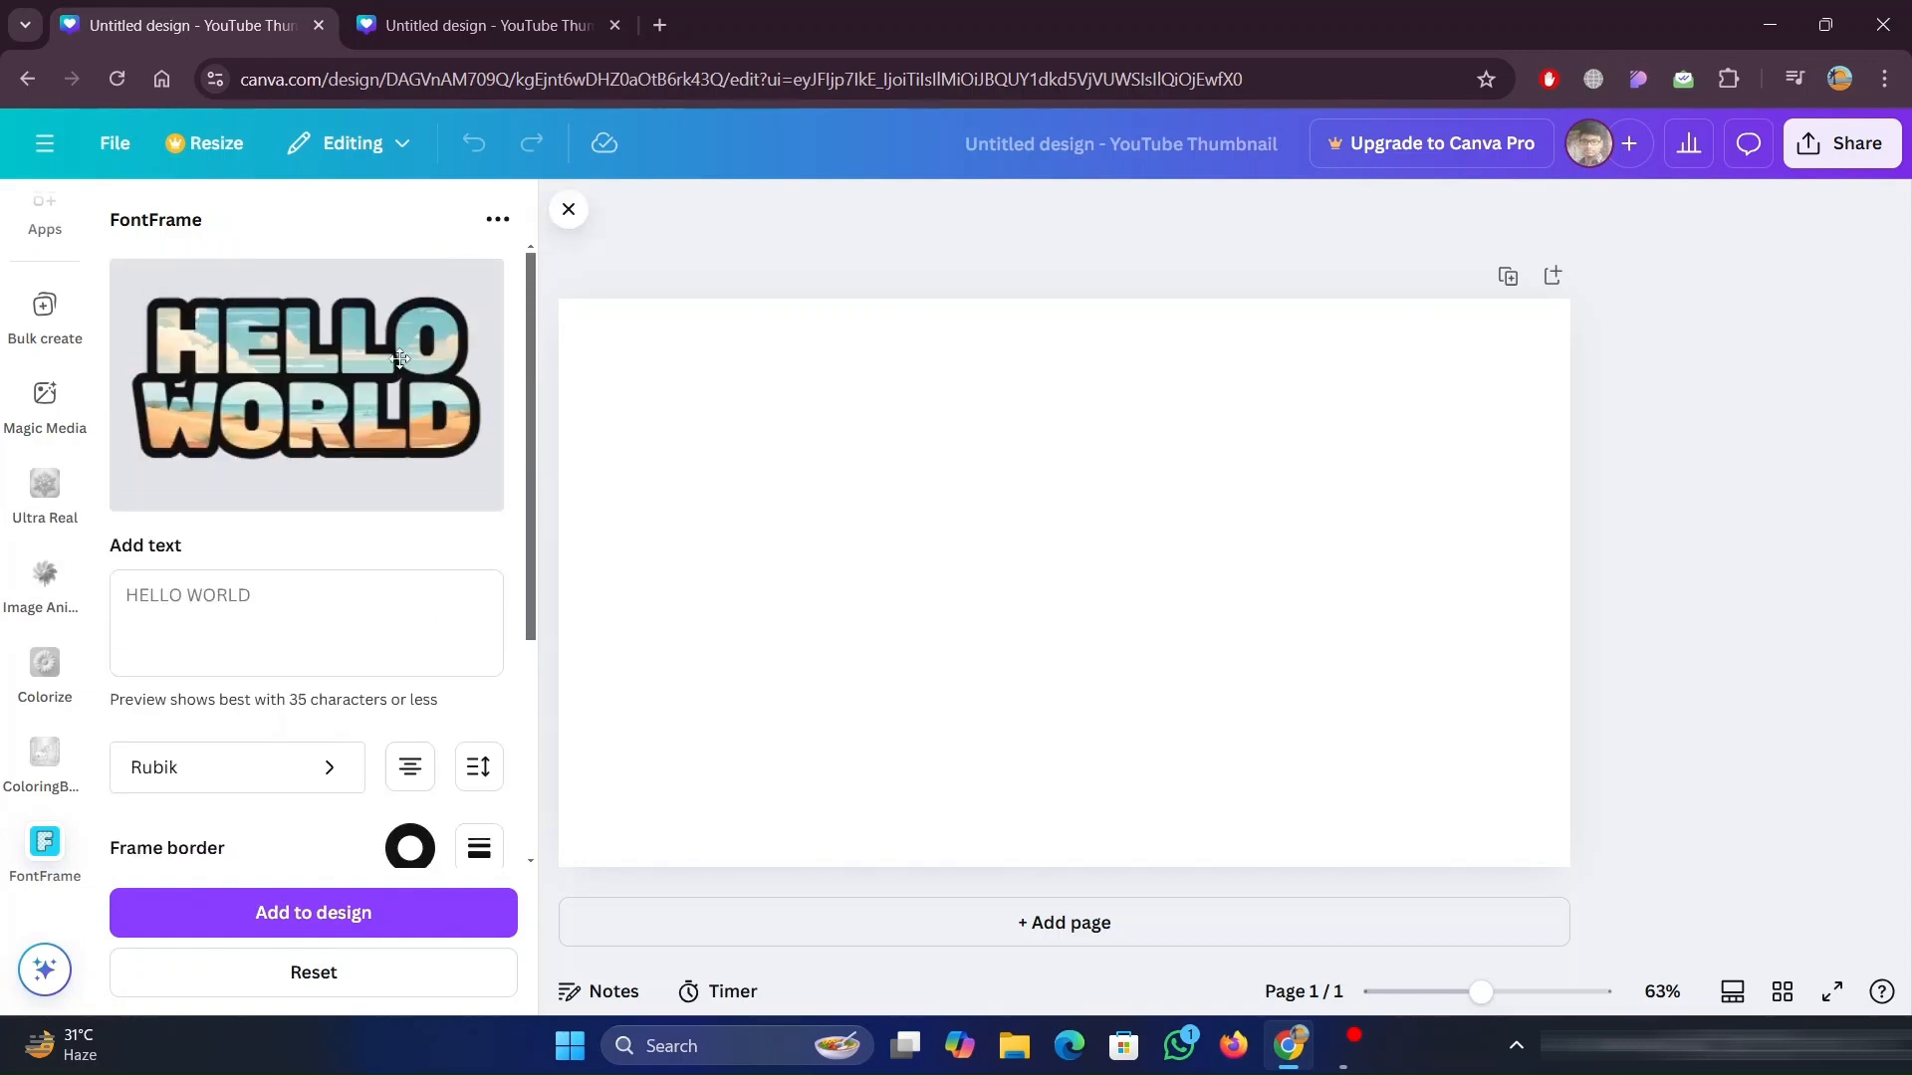
Change the font of the framed text to Montserrat
scroll(444, 588, "down", 2)
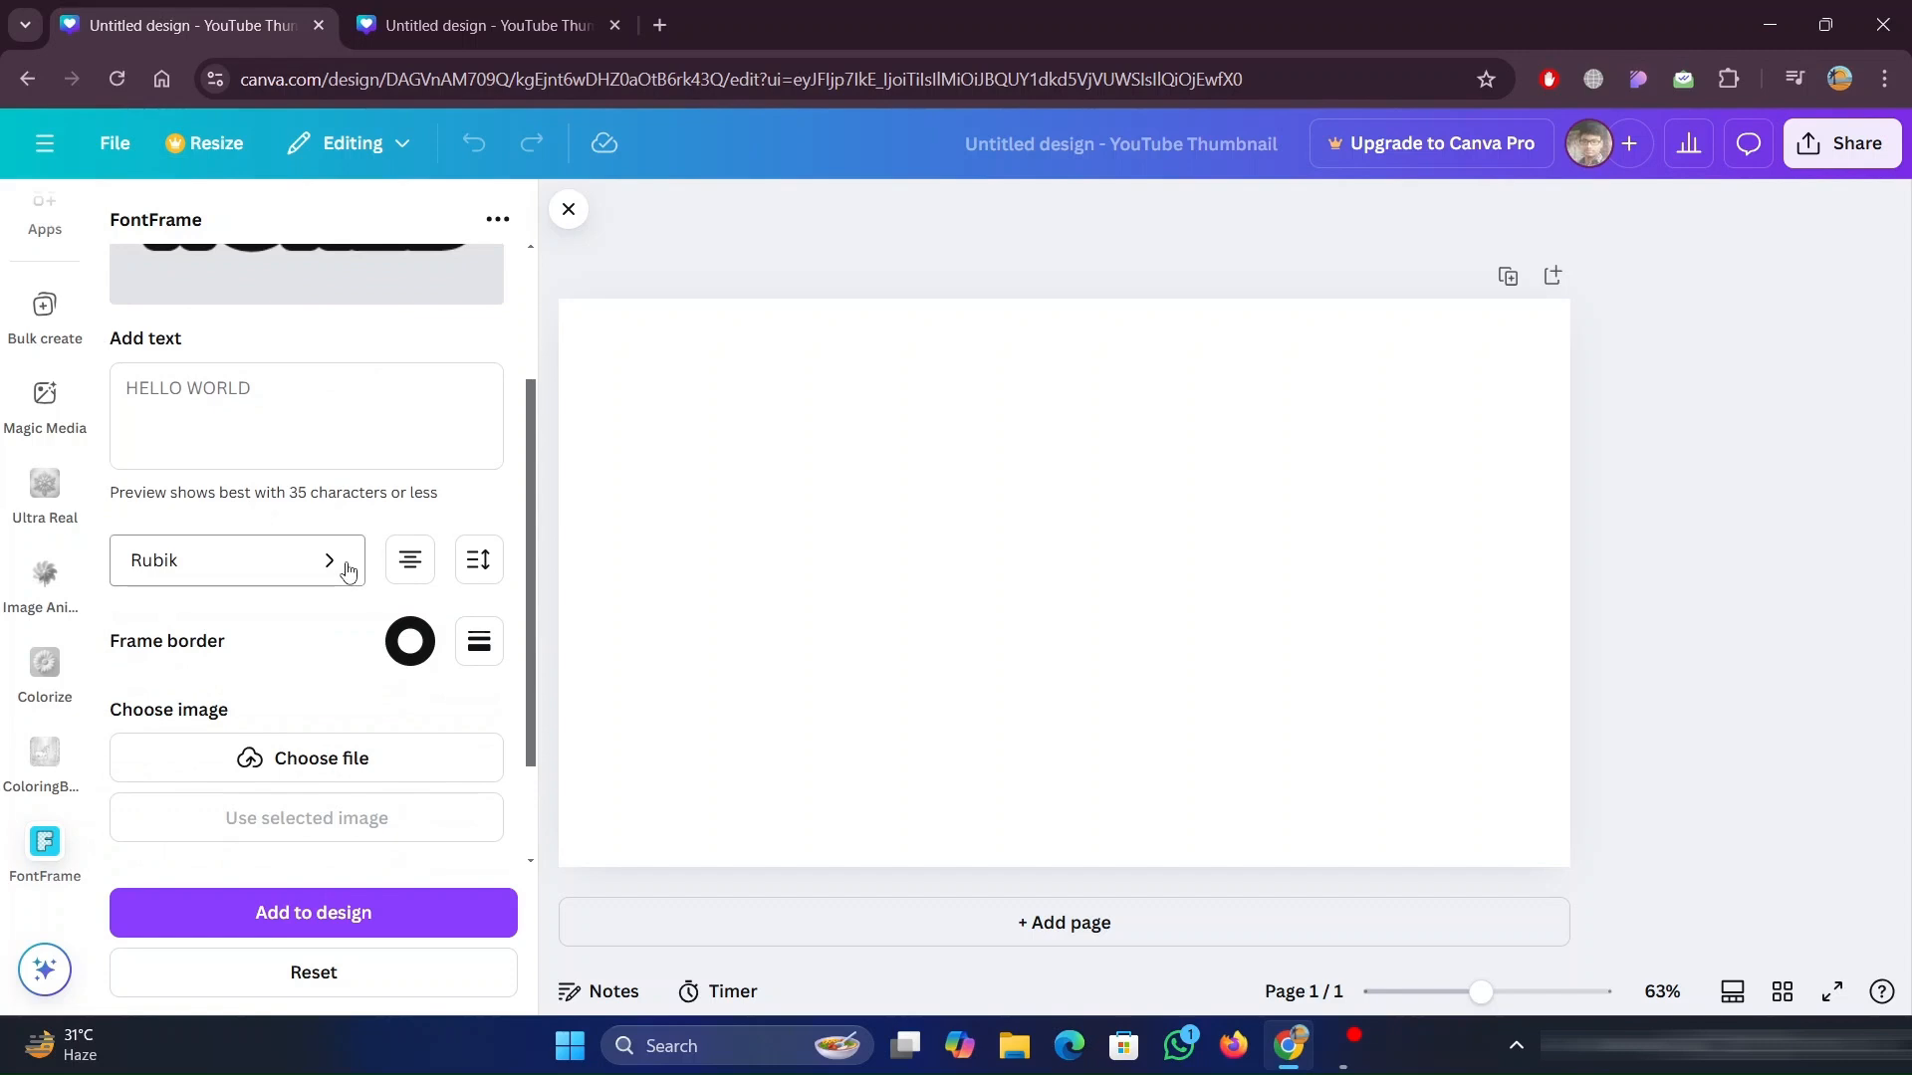
left_click(348, 570)
scroll(289, 449, "down", 1)
left_click(282, 430)
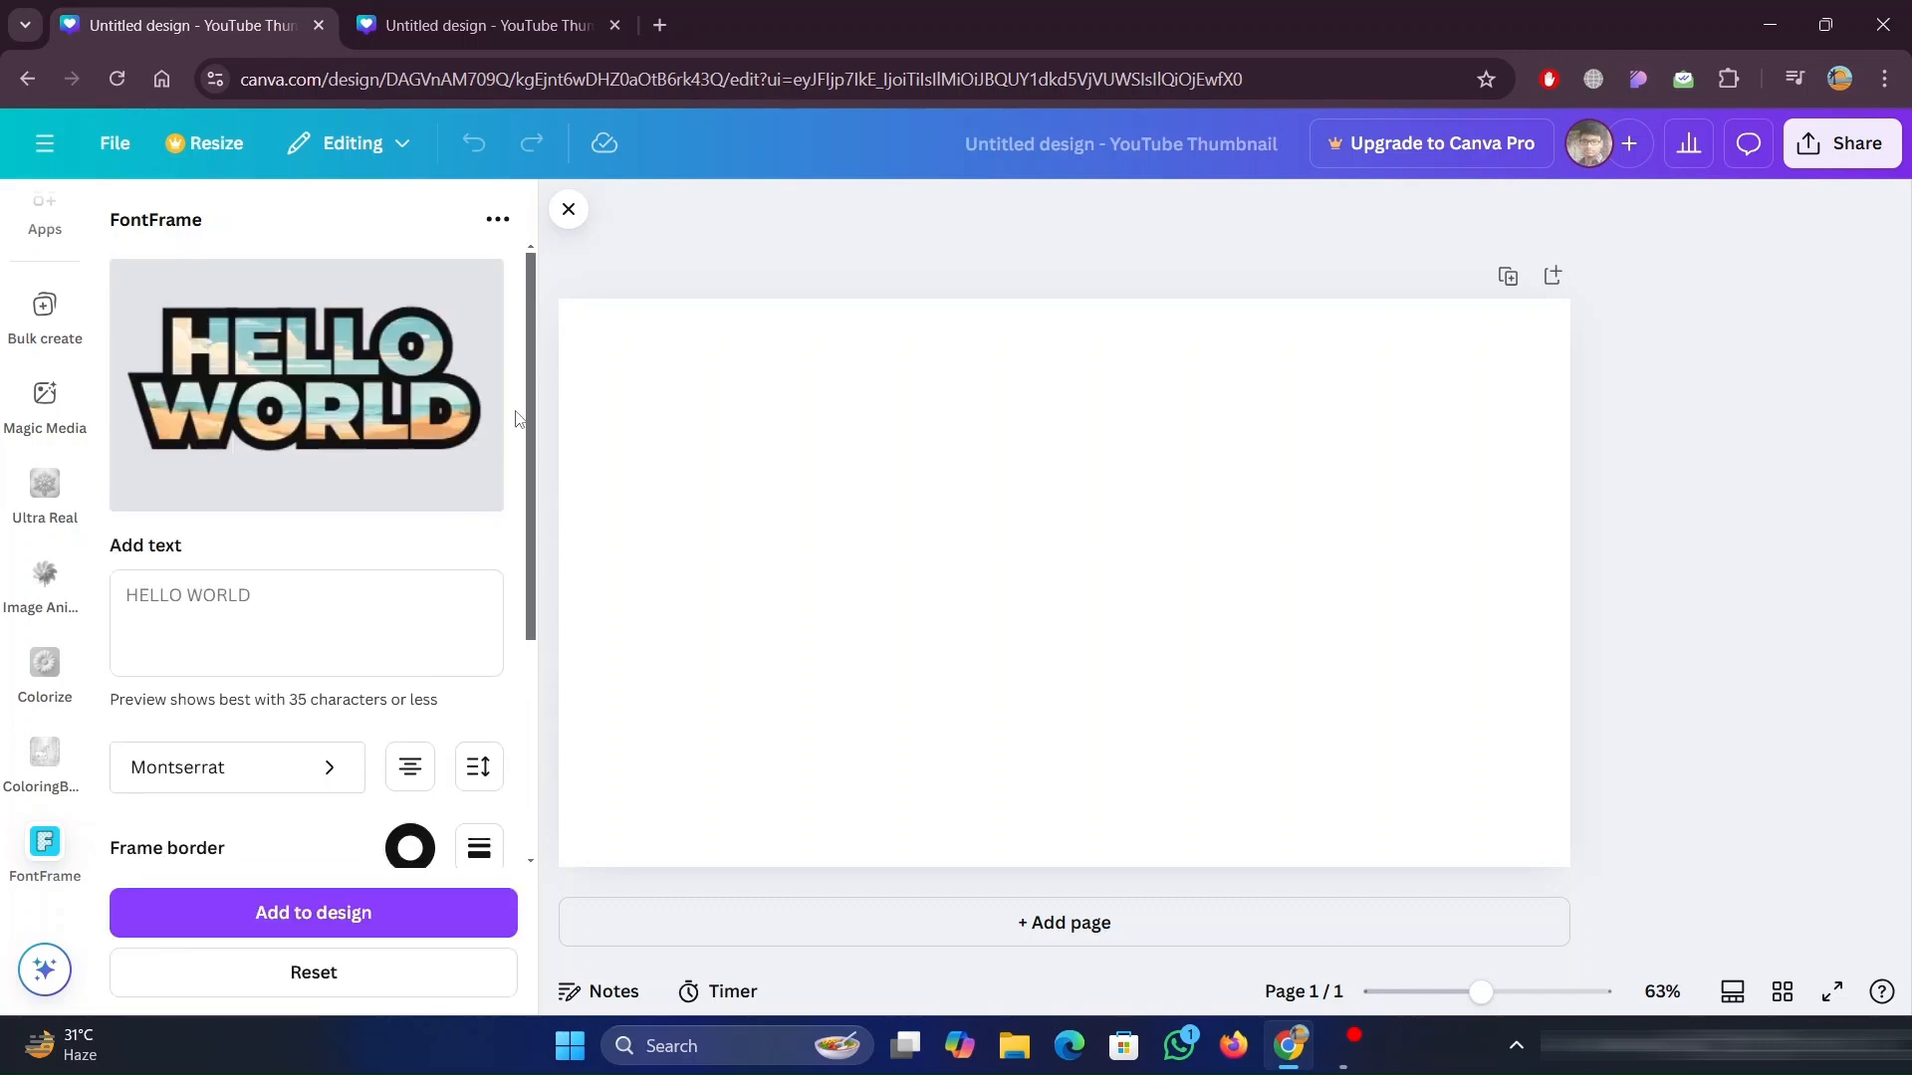
Upload IGXTECH LOGO.png as the image that fills the text and check the preview
scroll(359, 628, "down", 2)
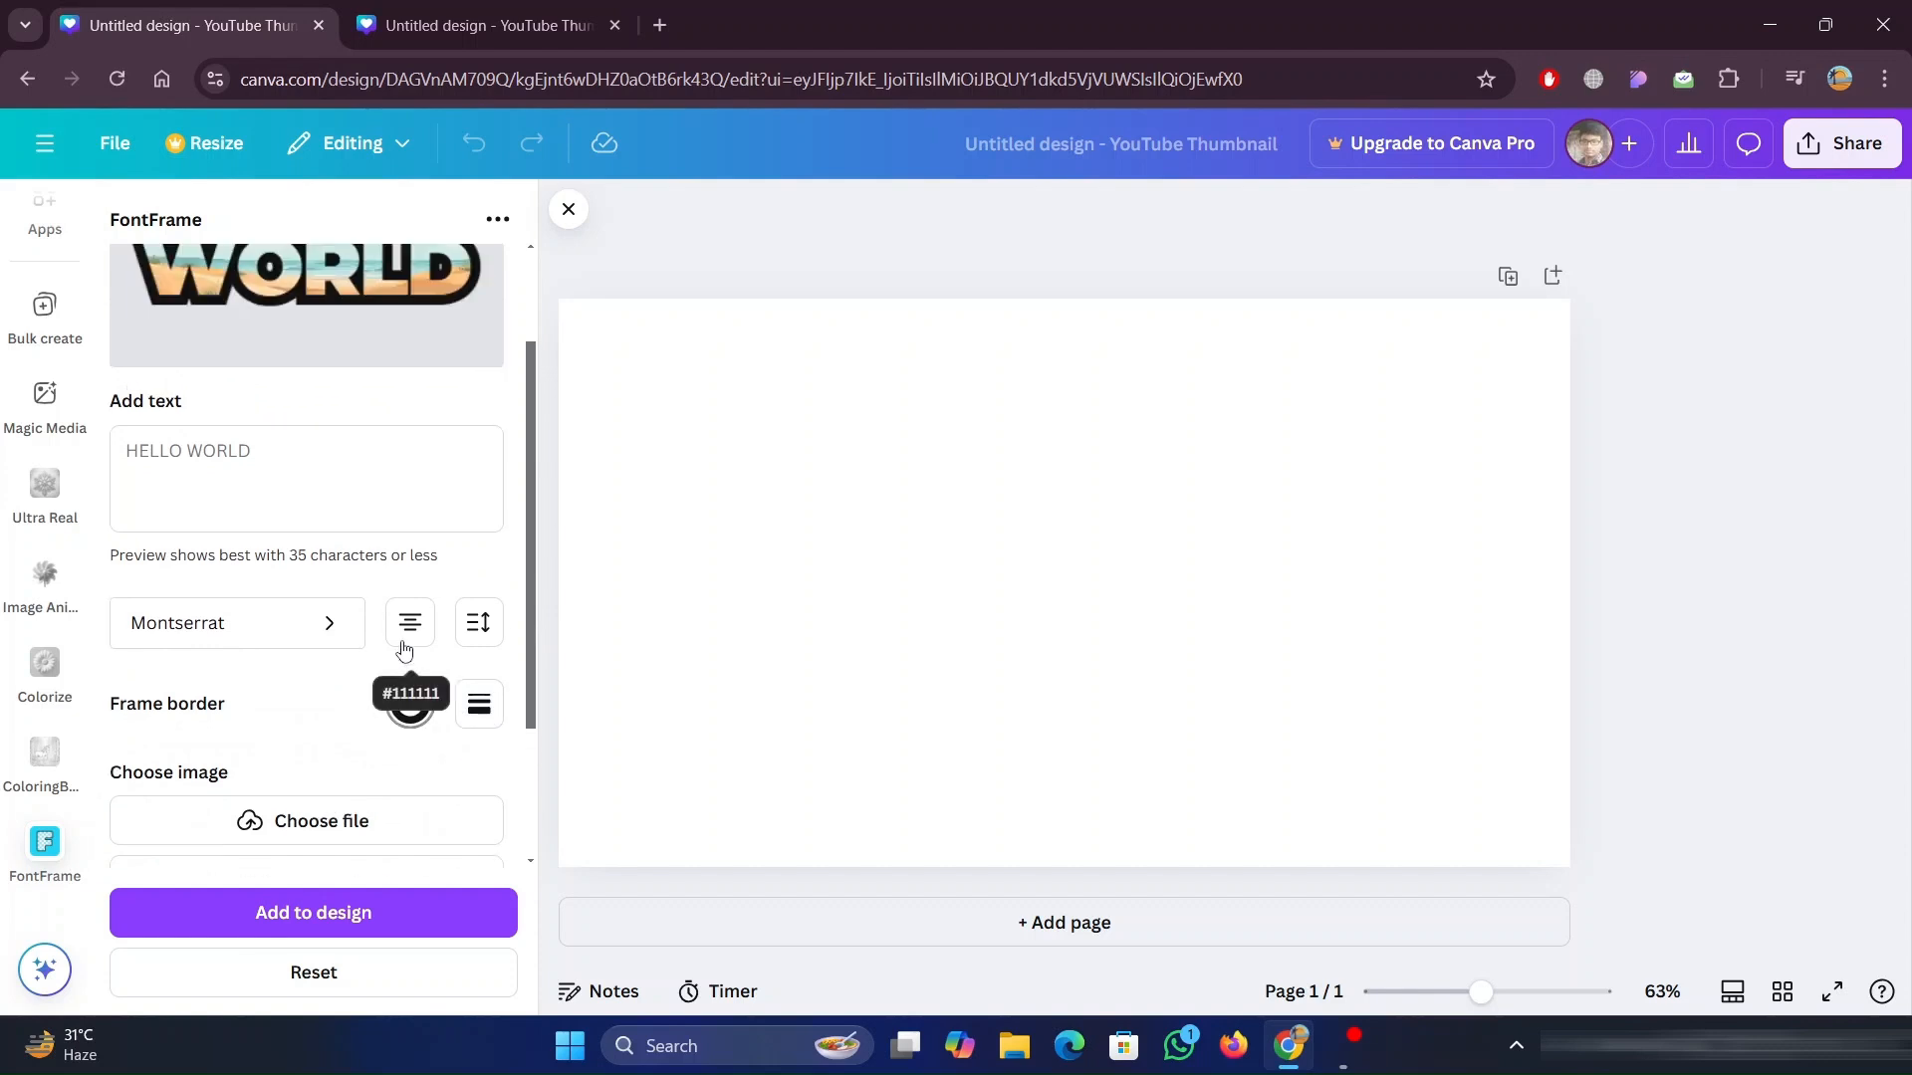
scroll(239, 571, "down", 3)
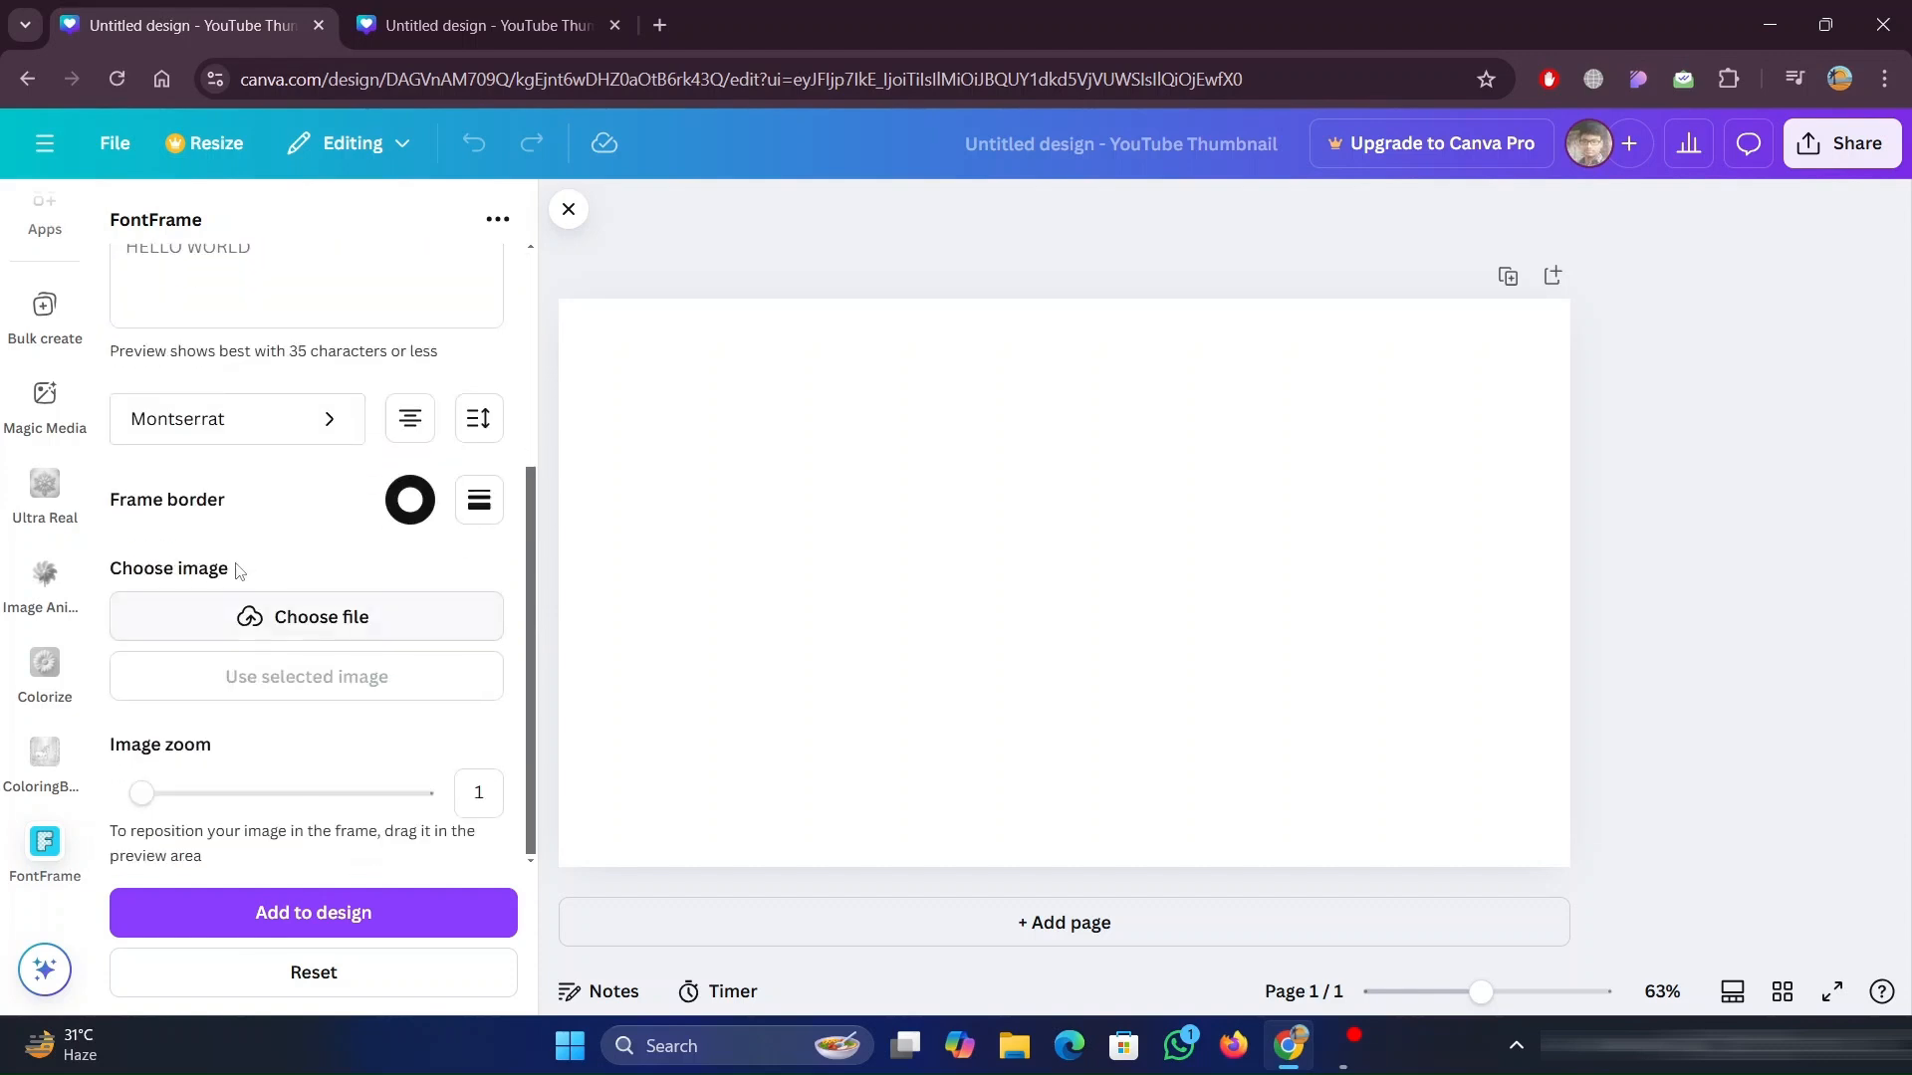
left_click(325, 621)
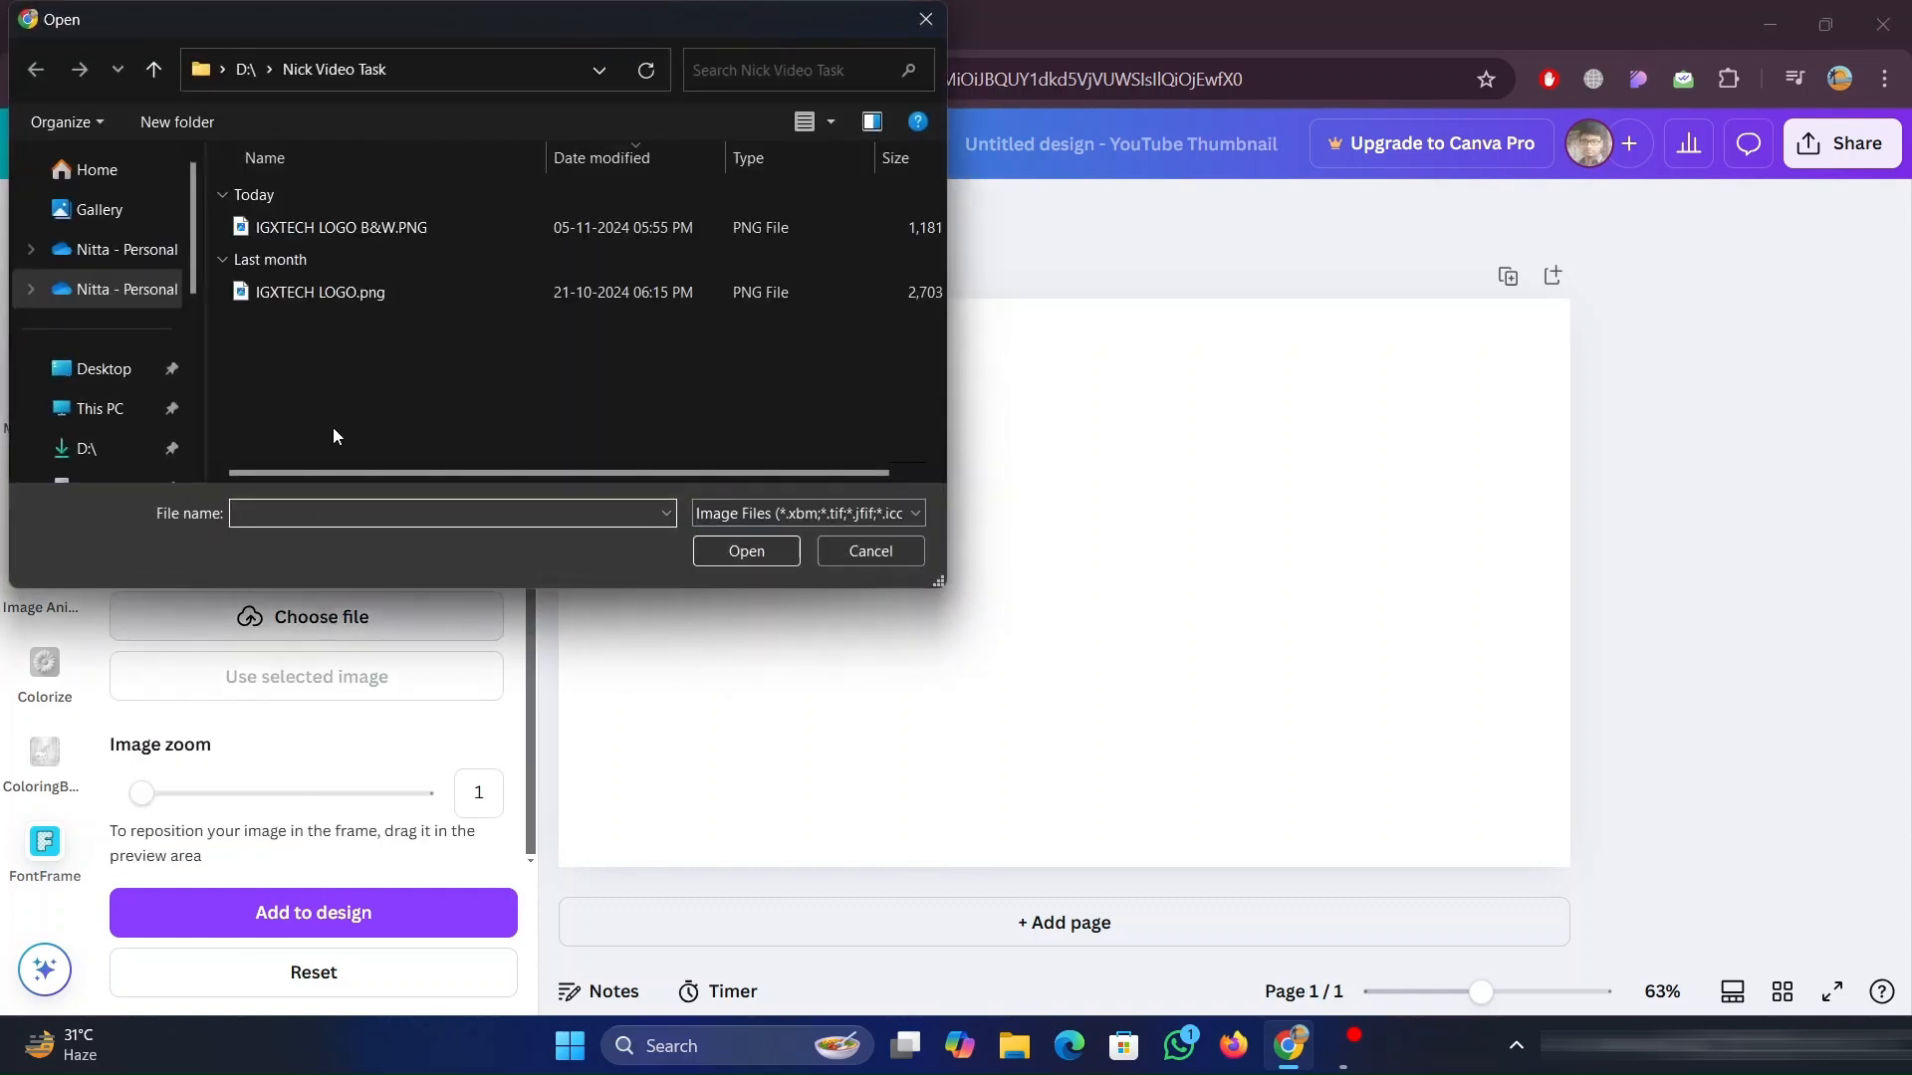
left_click(369, 301)
left_click(734, 551)
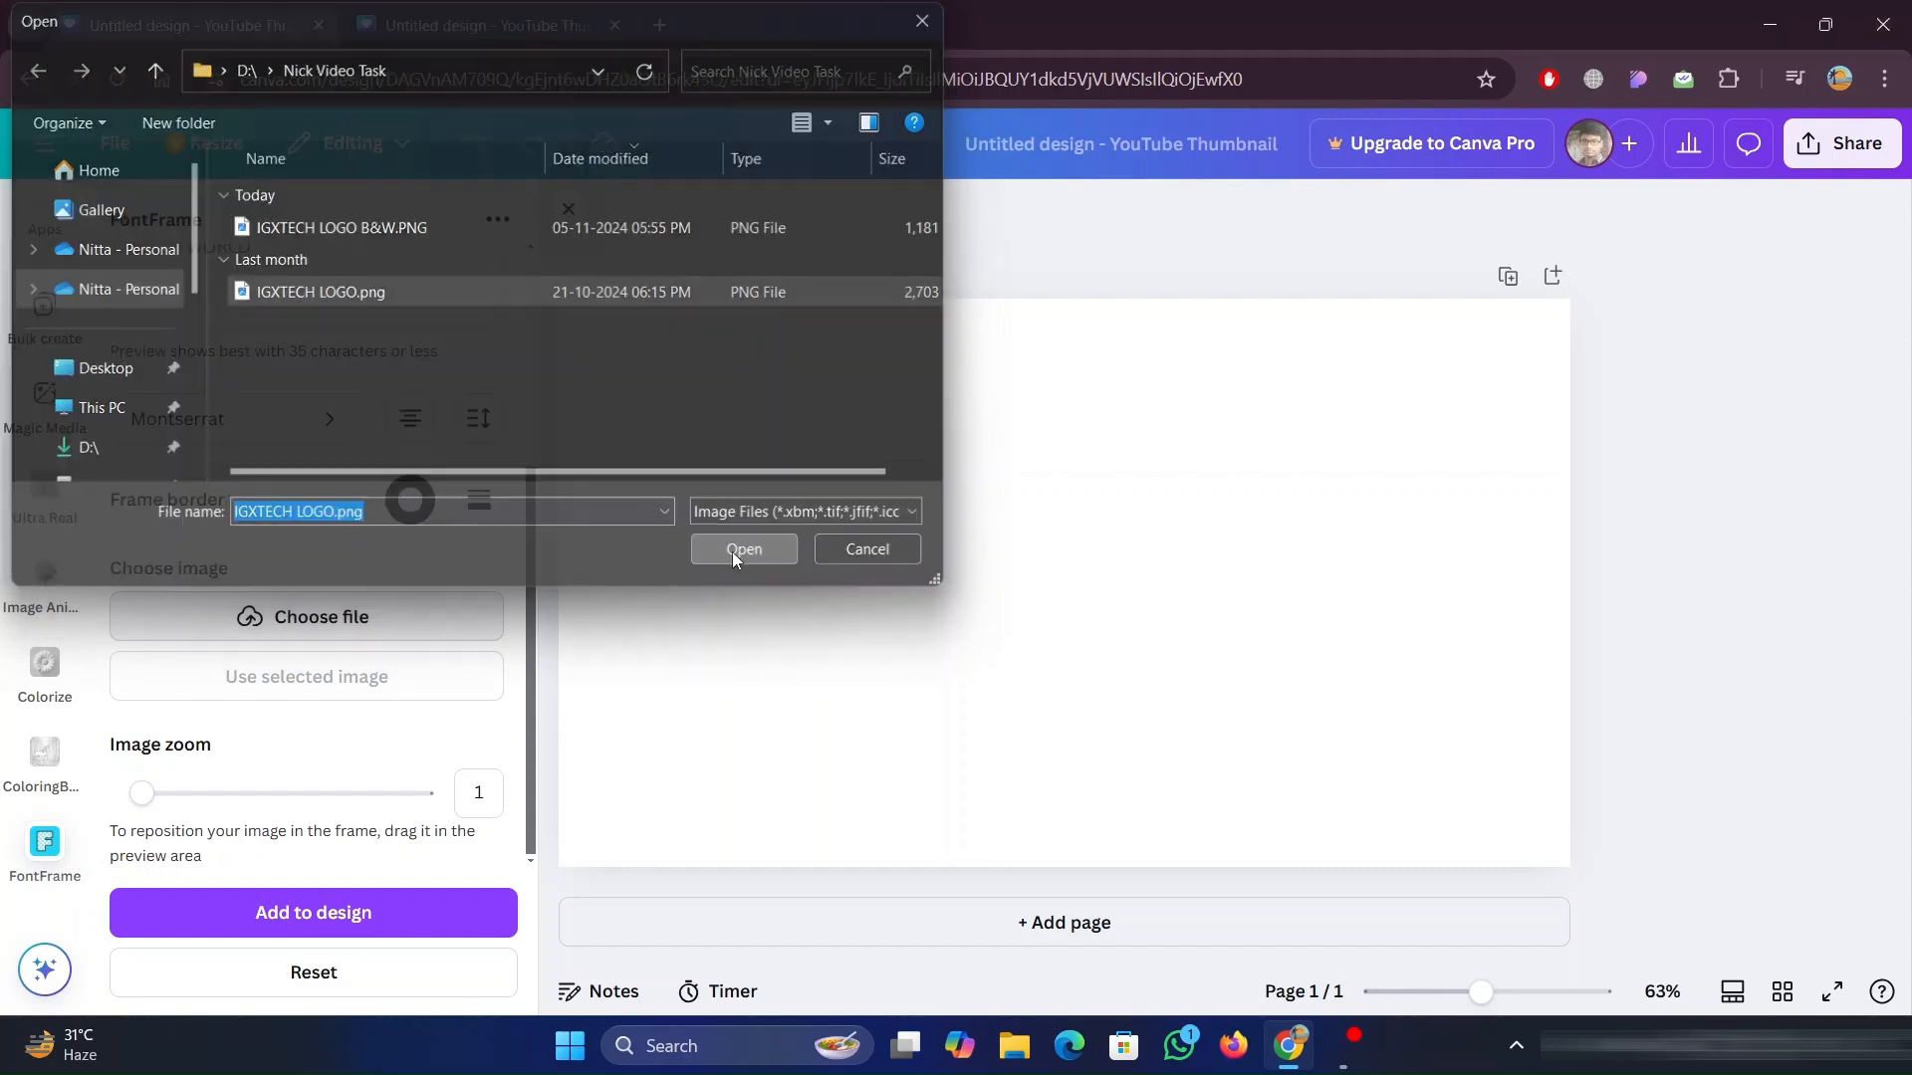
scroll(512, 562, "up", 4)
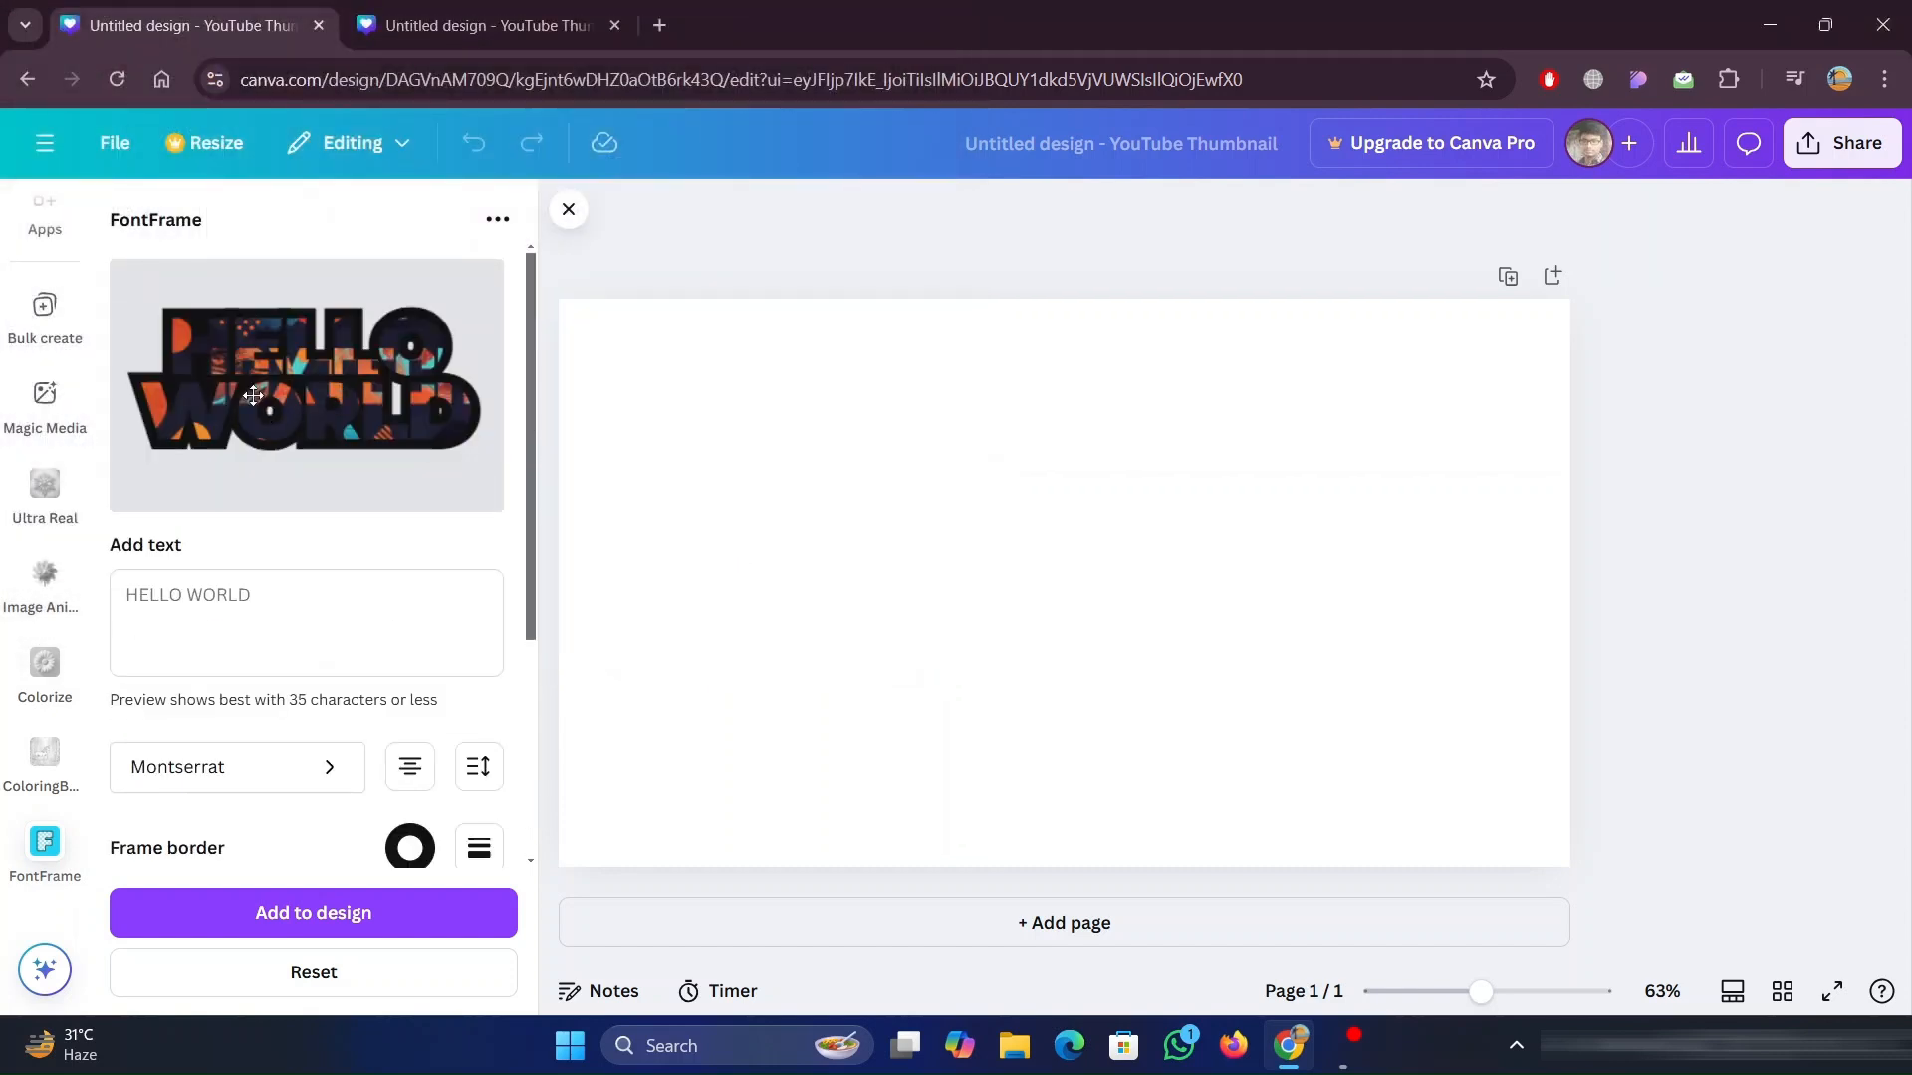
Change the frame border colour of the text to gray #737373
scroll(516, 564, "down", 2)
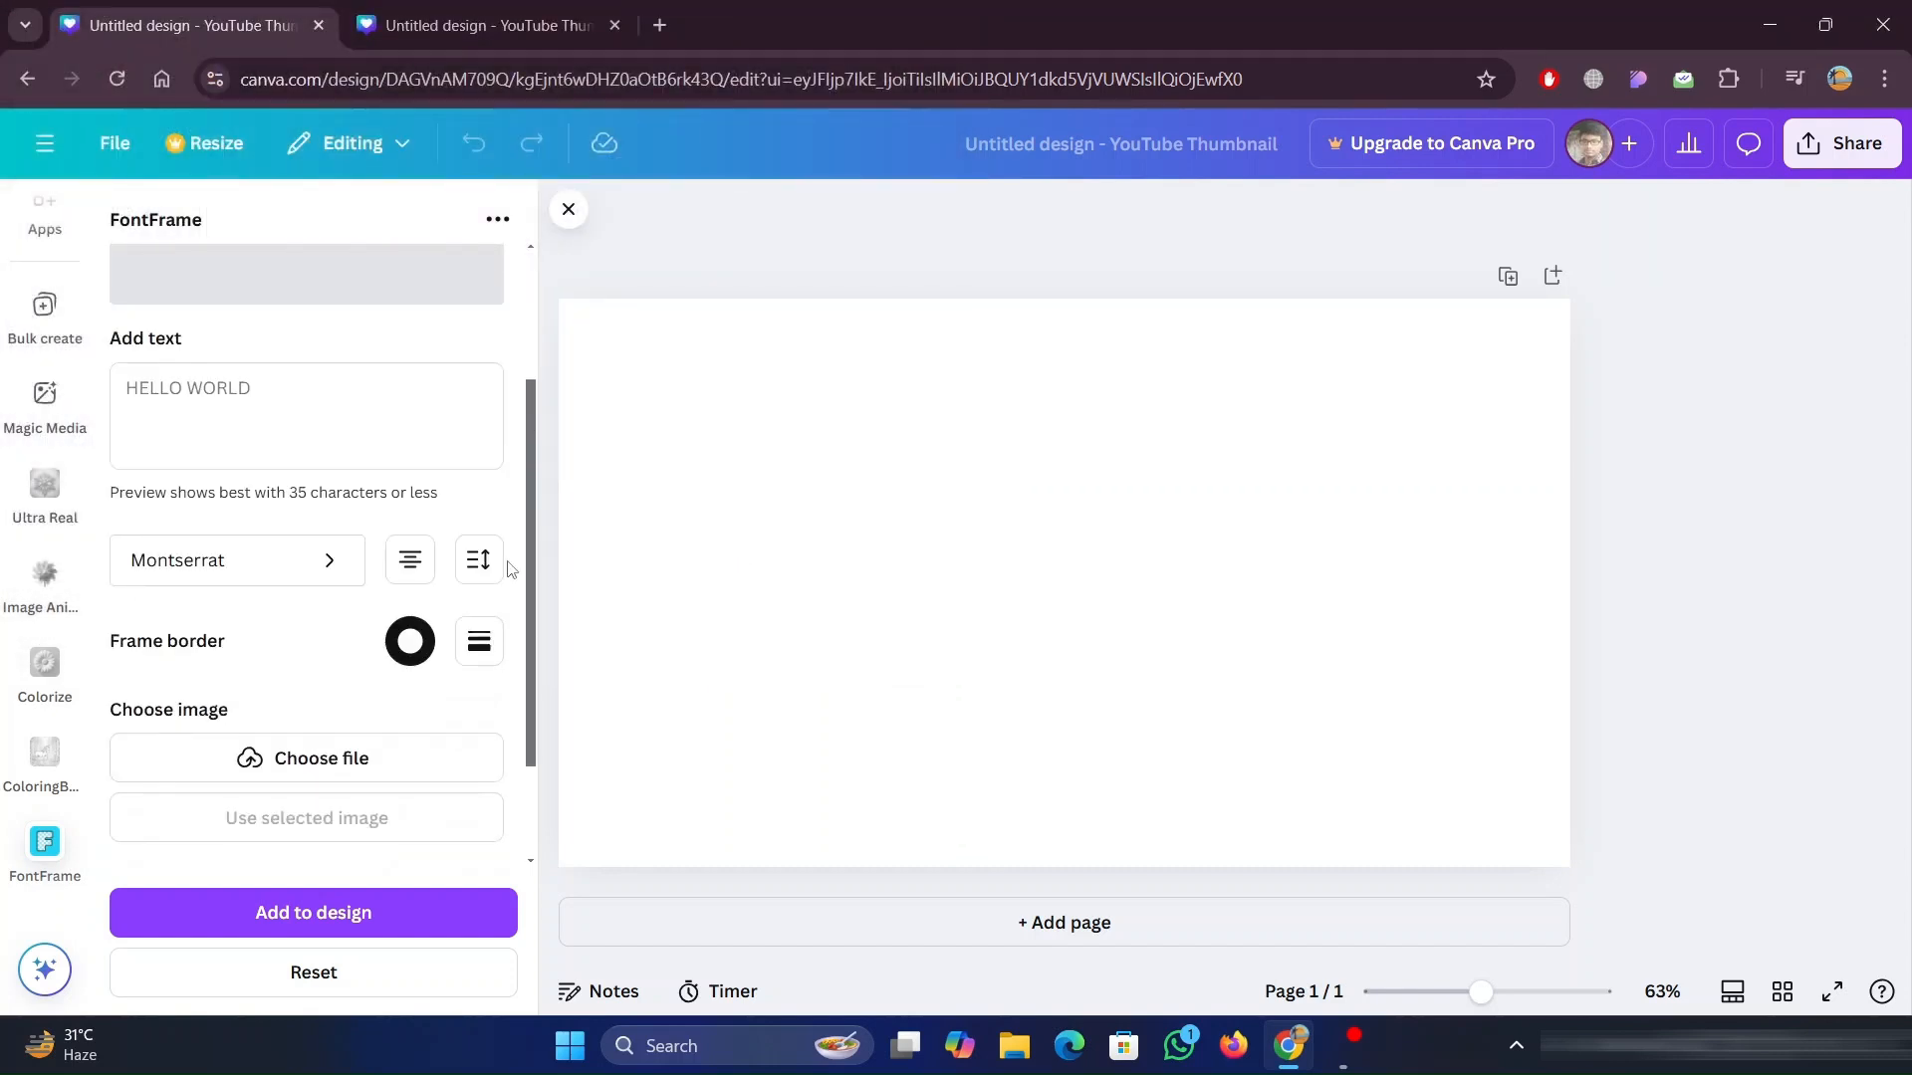
left_click(407, 639)
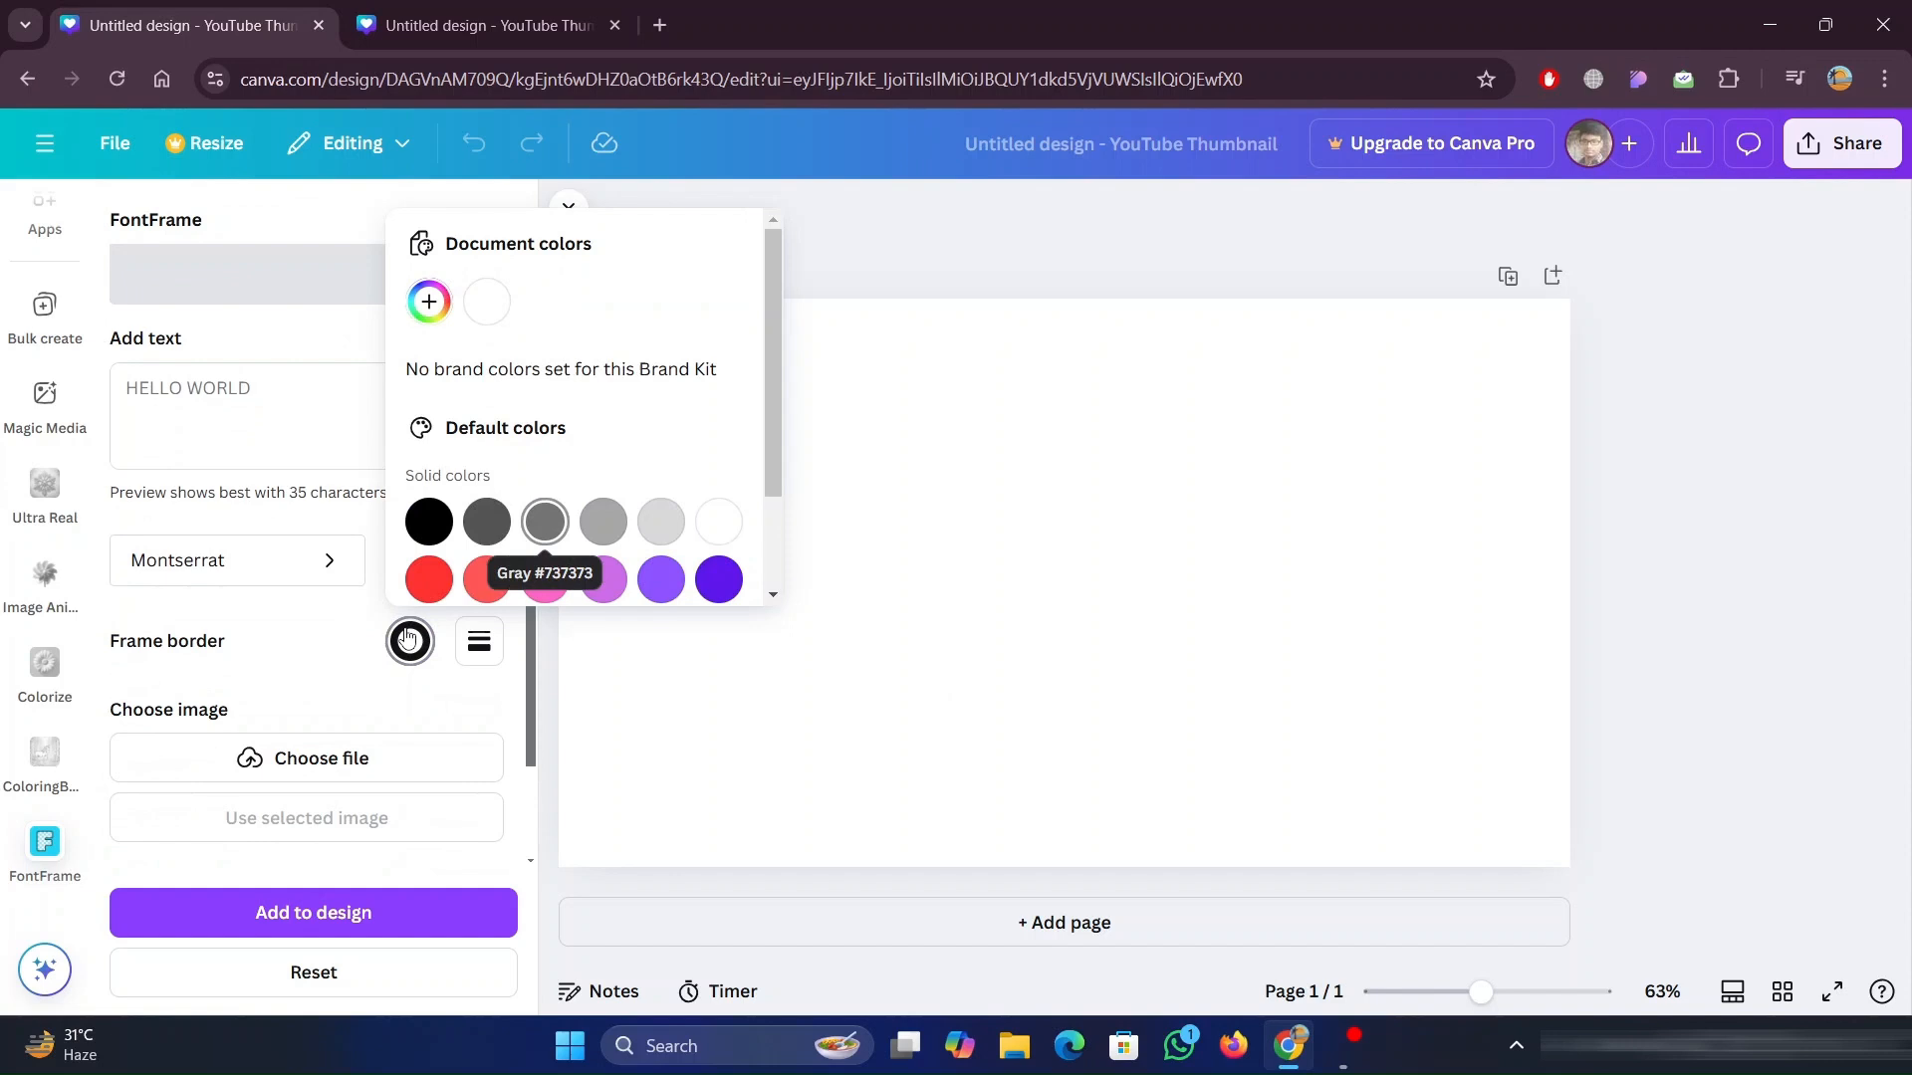
left_click(486, 520)
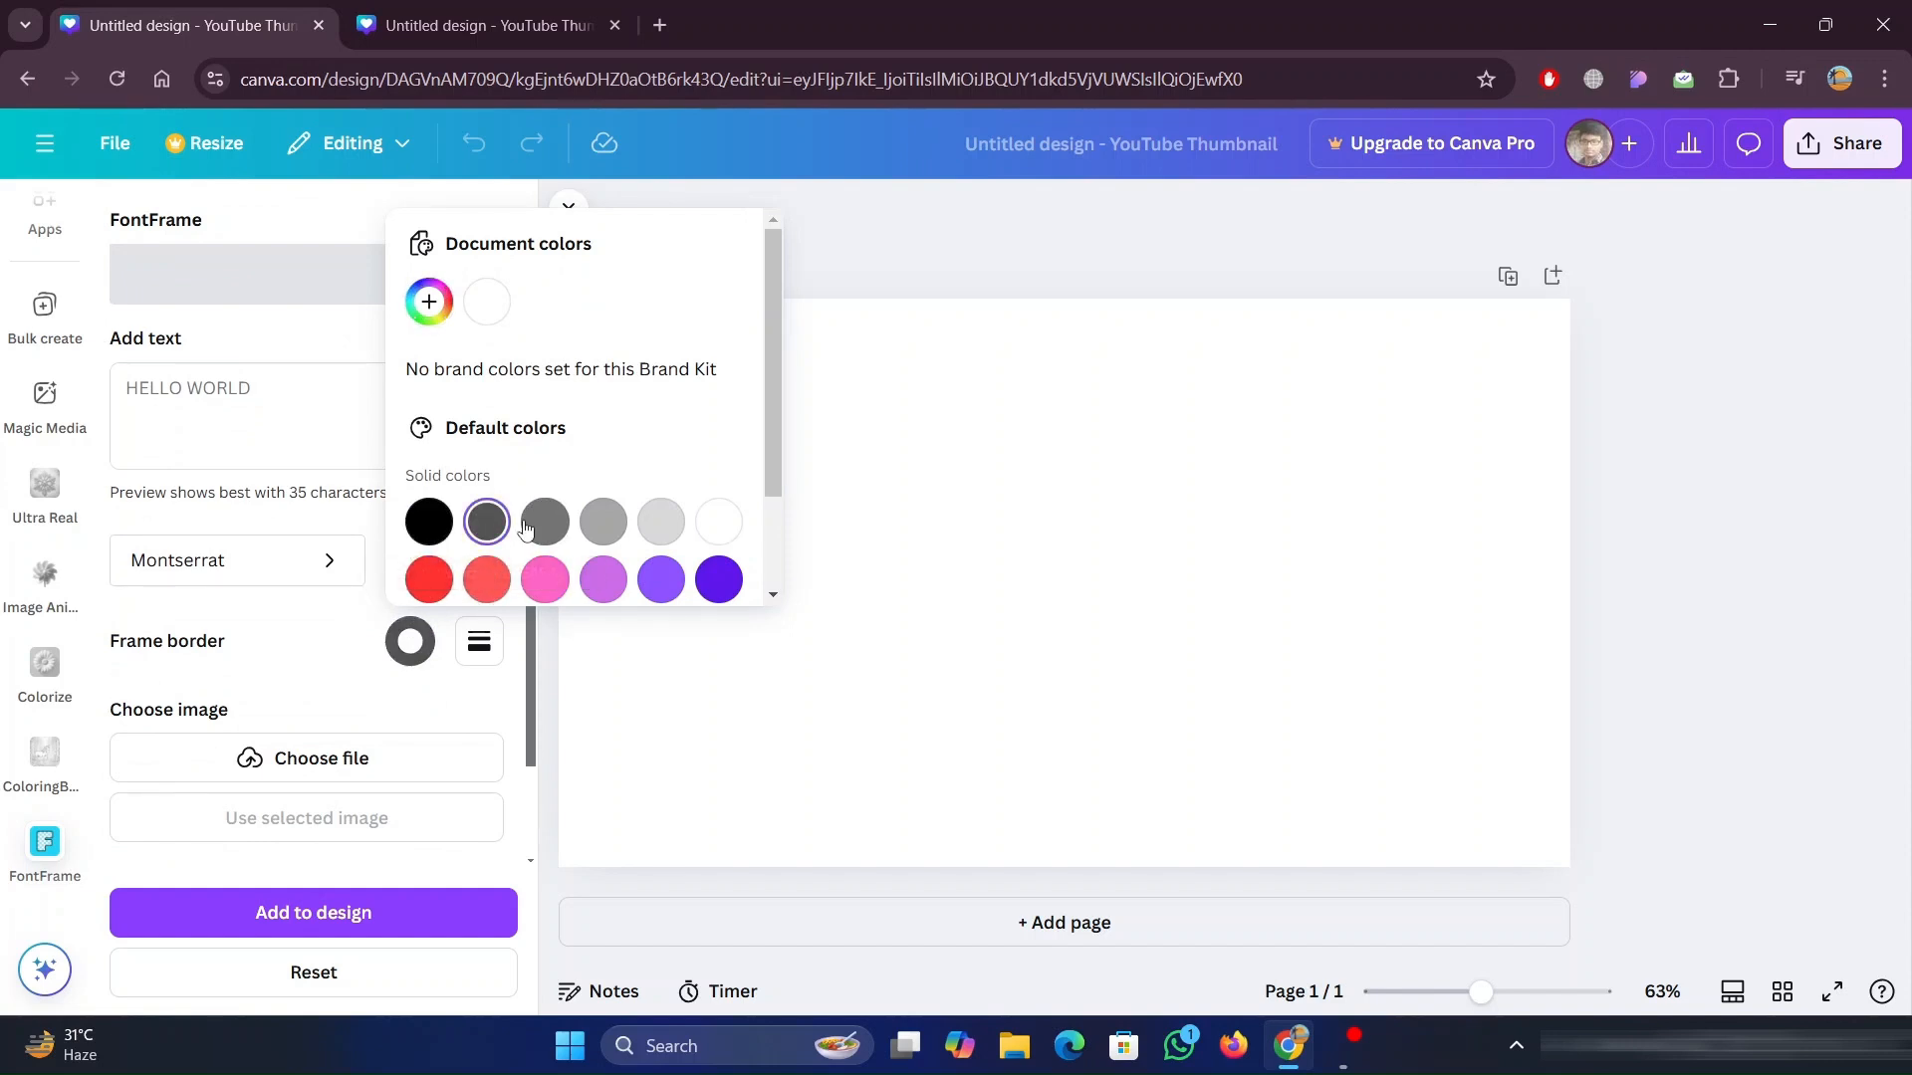
left_click(544, 521)
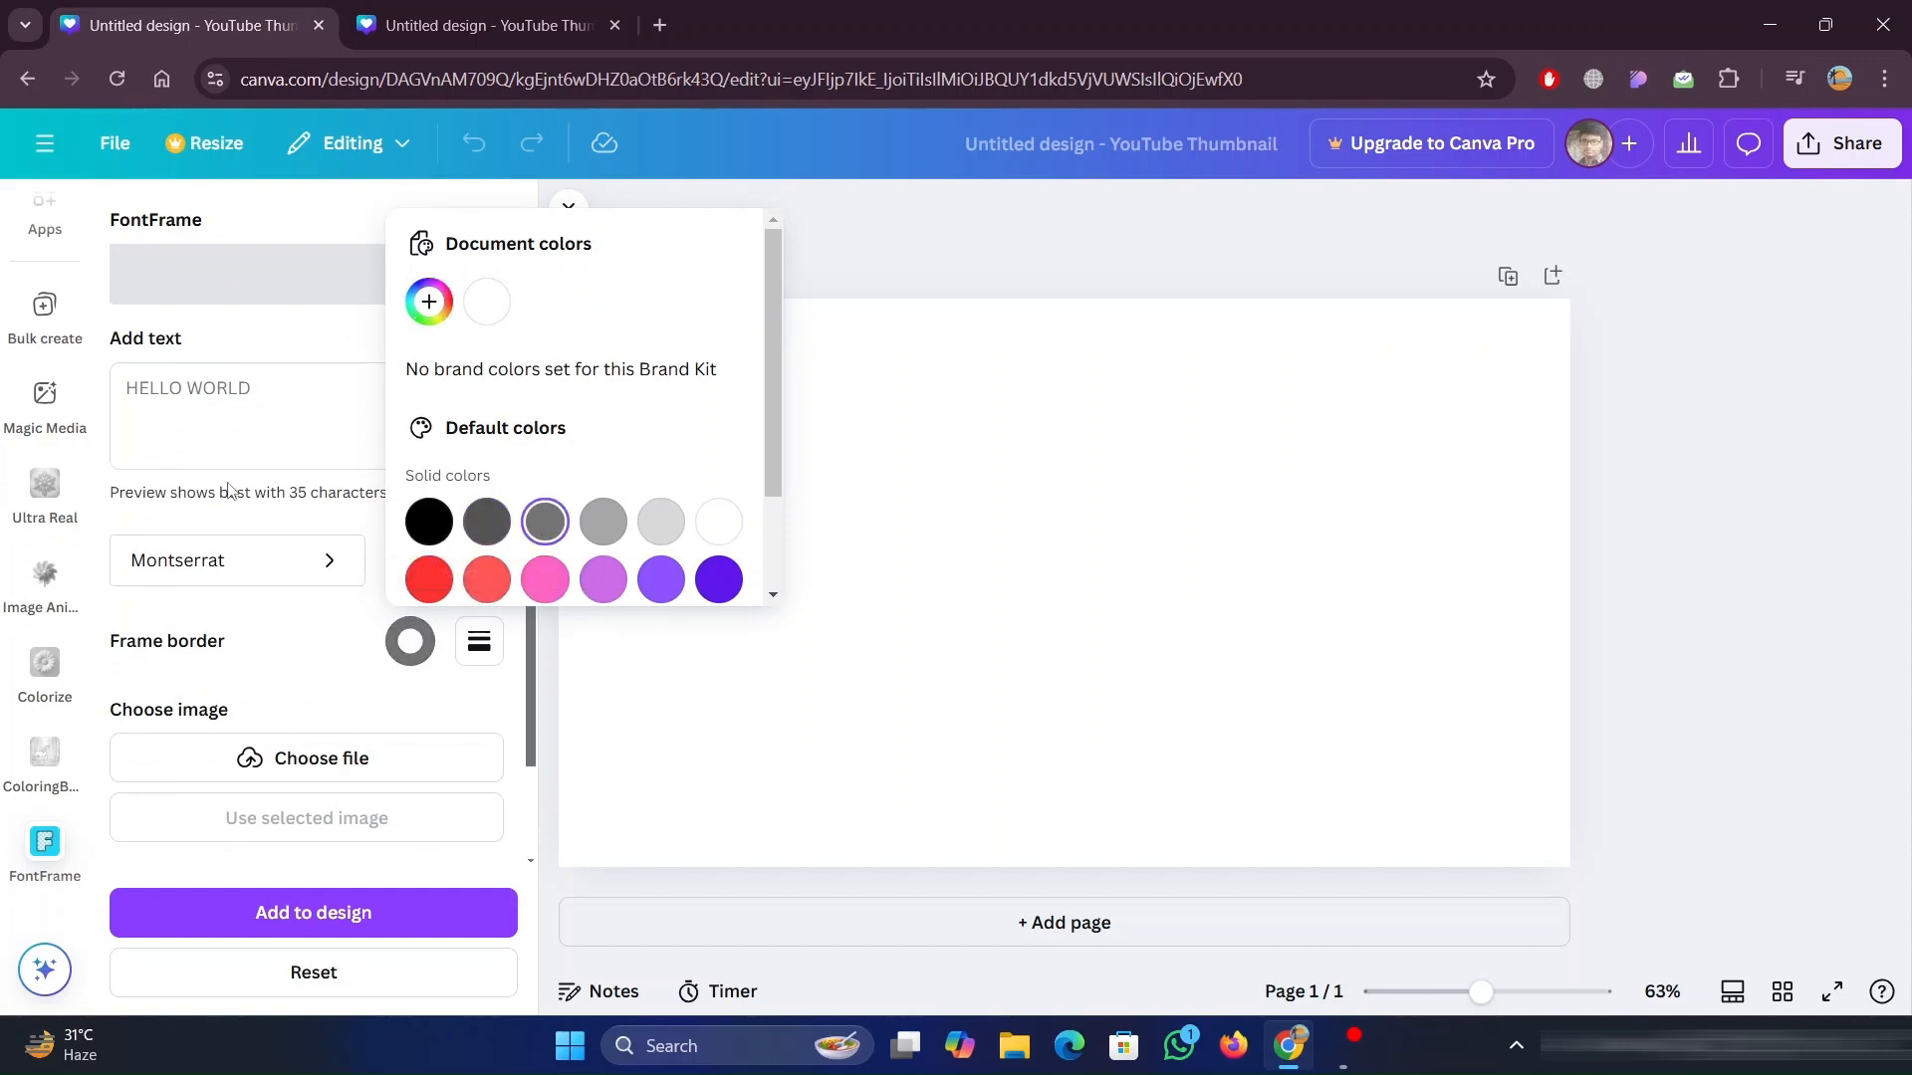
left_click(823, 575)
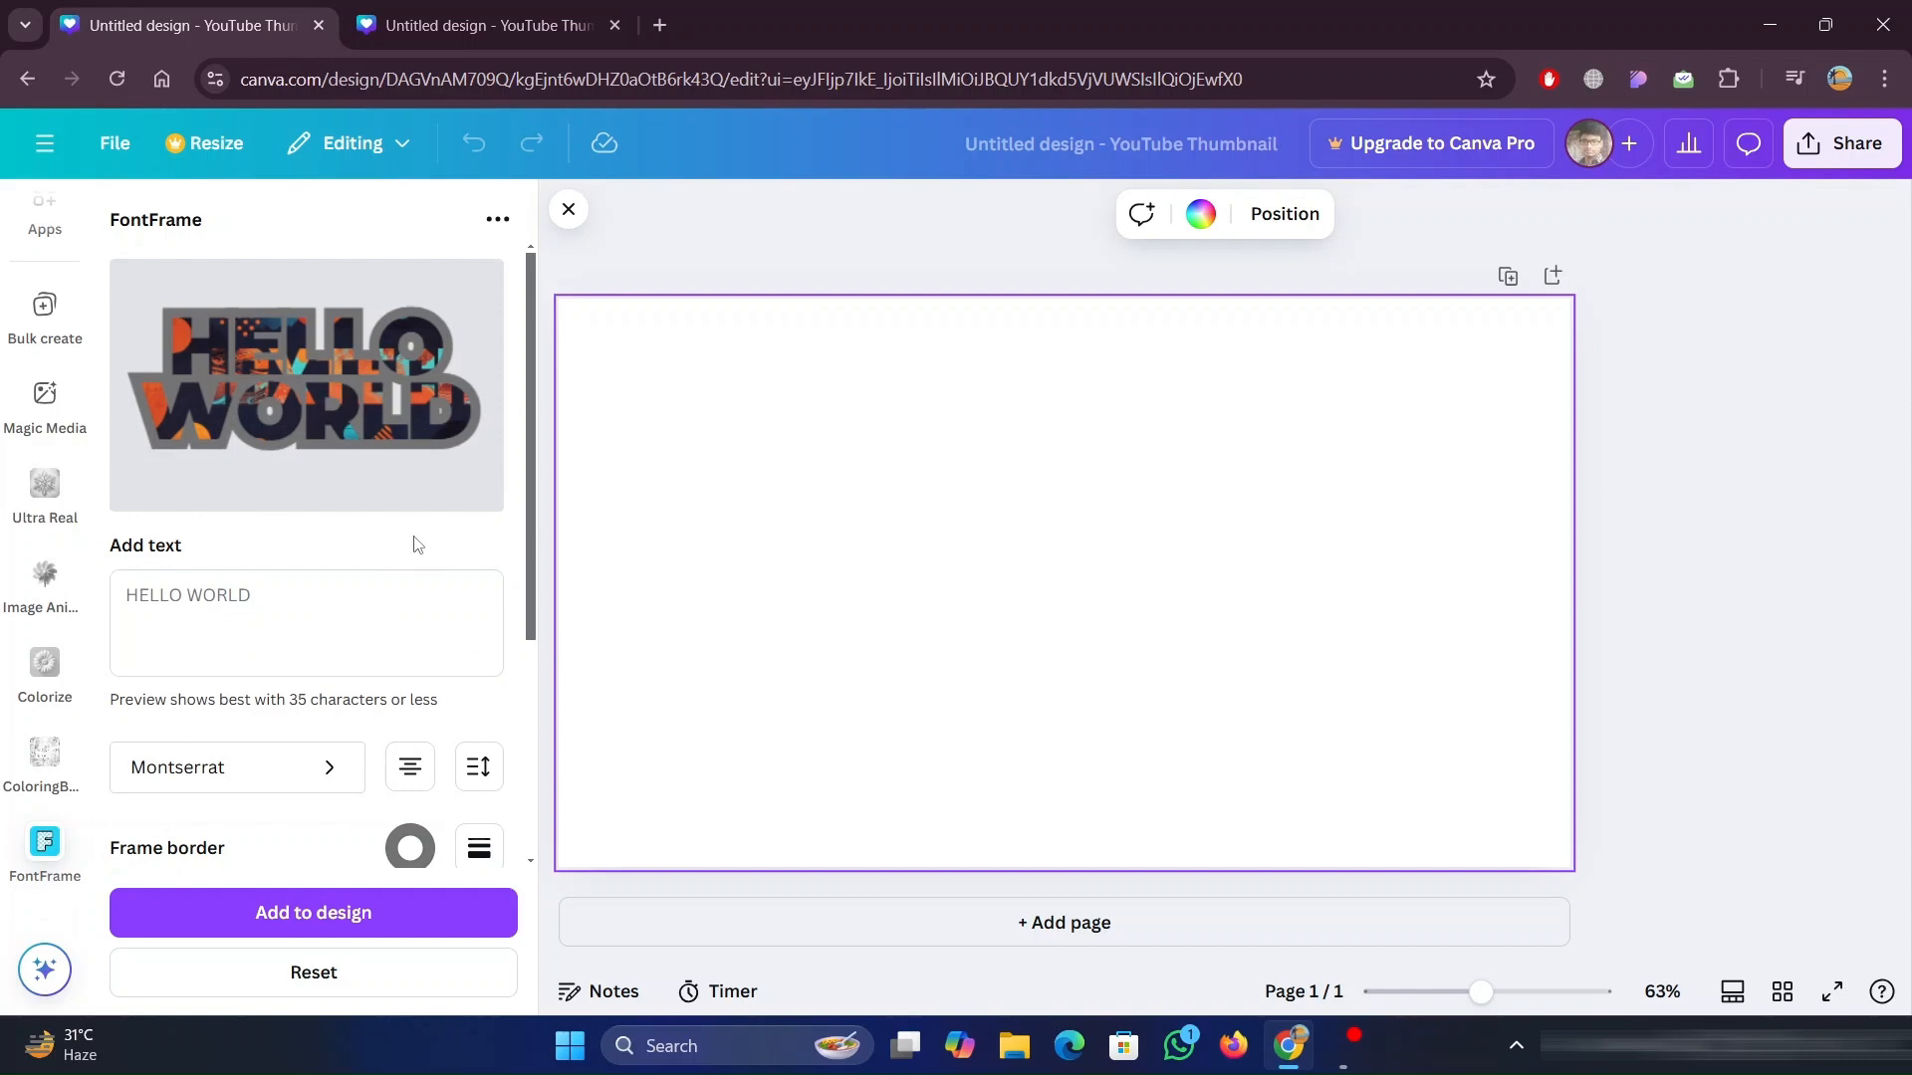
Reduce the border weight of the framed text to 0
scroll(417, 545, "down", 2)
left_click(477, 648)
left_click_drag(378, 756, 236, 763)
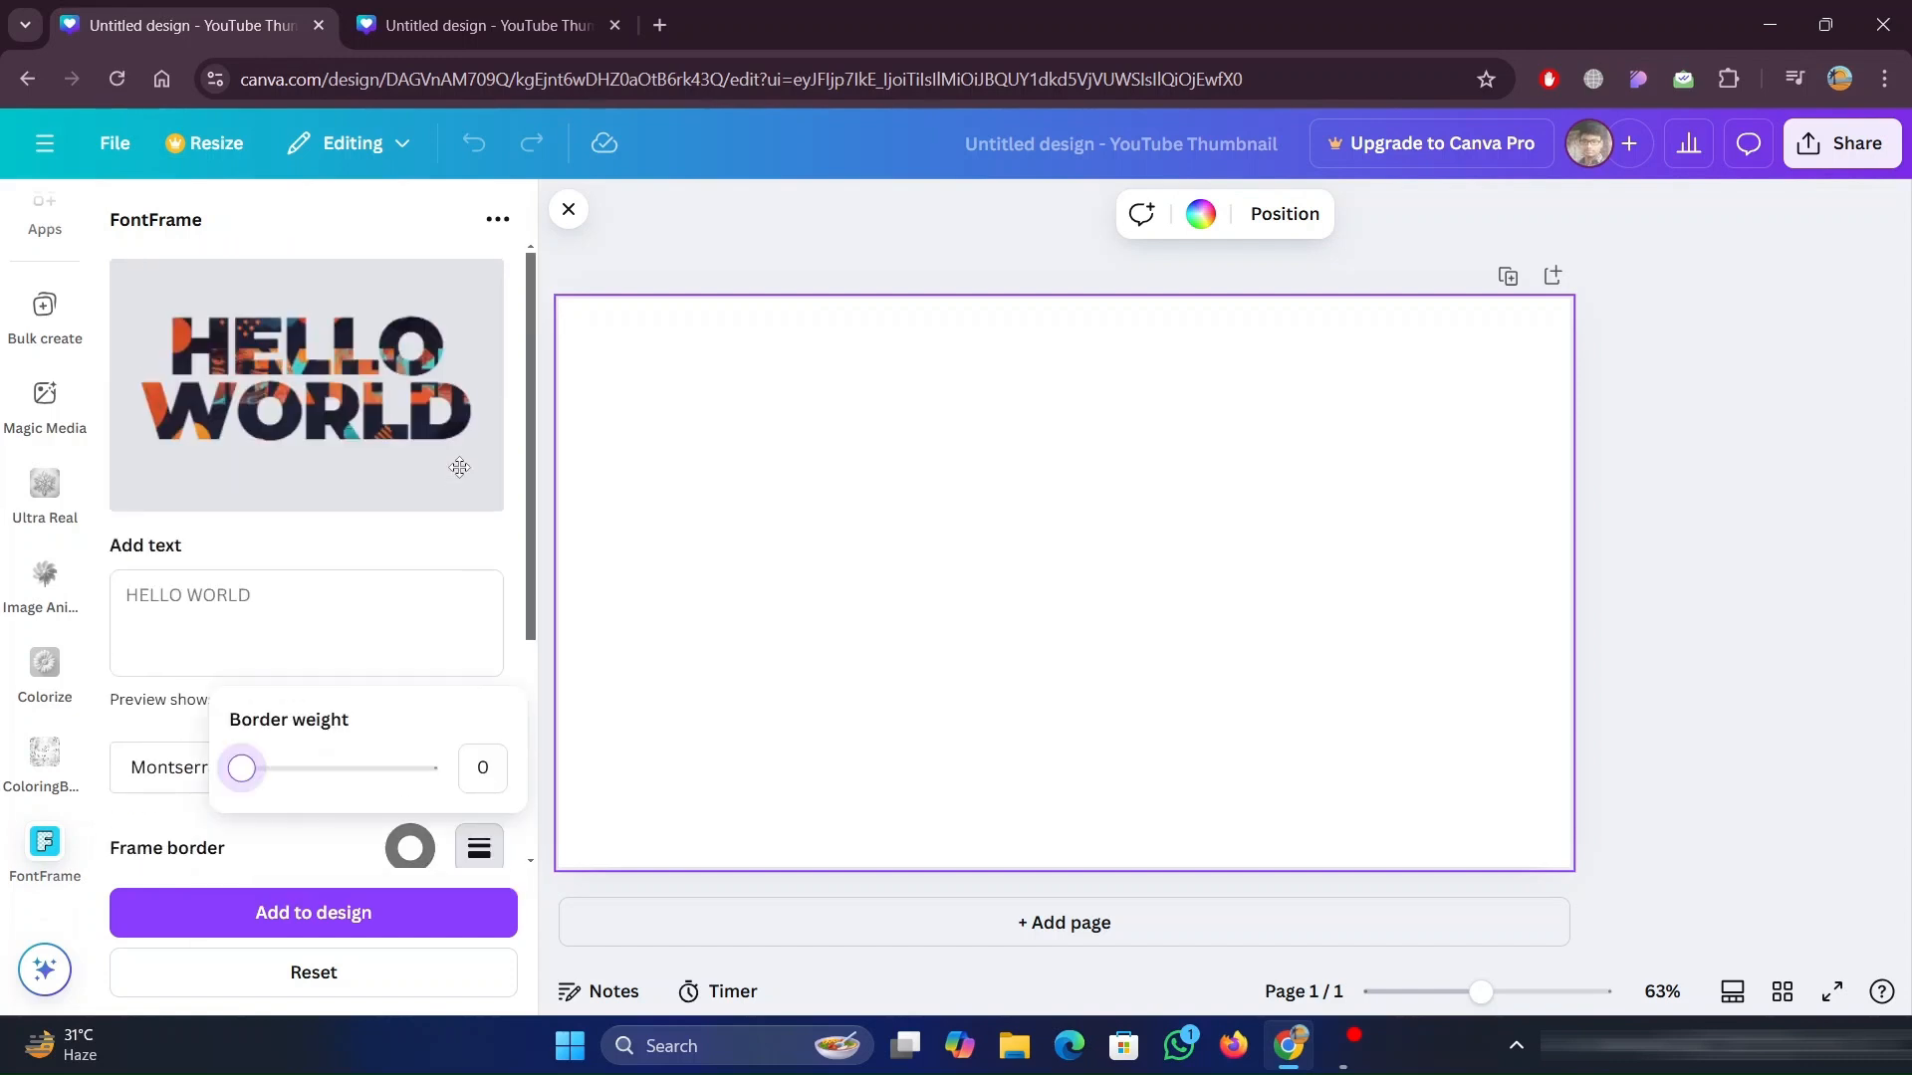
left_click_drag(241, 767, 136, 776)
left_click(527, 623)
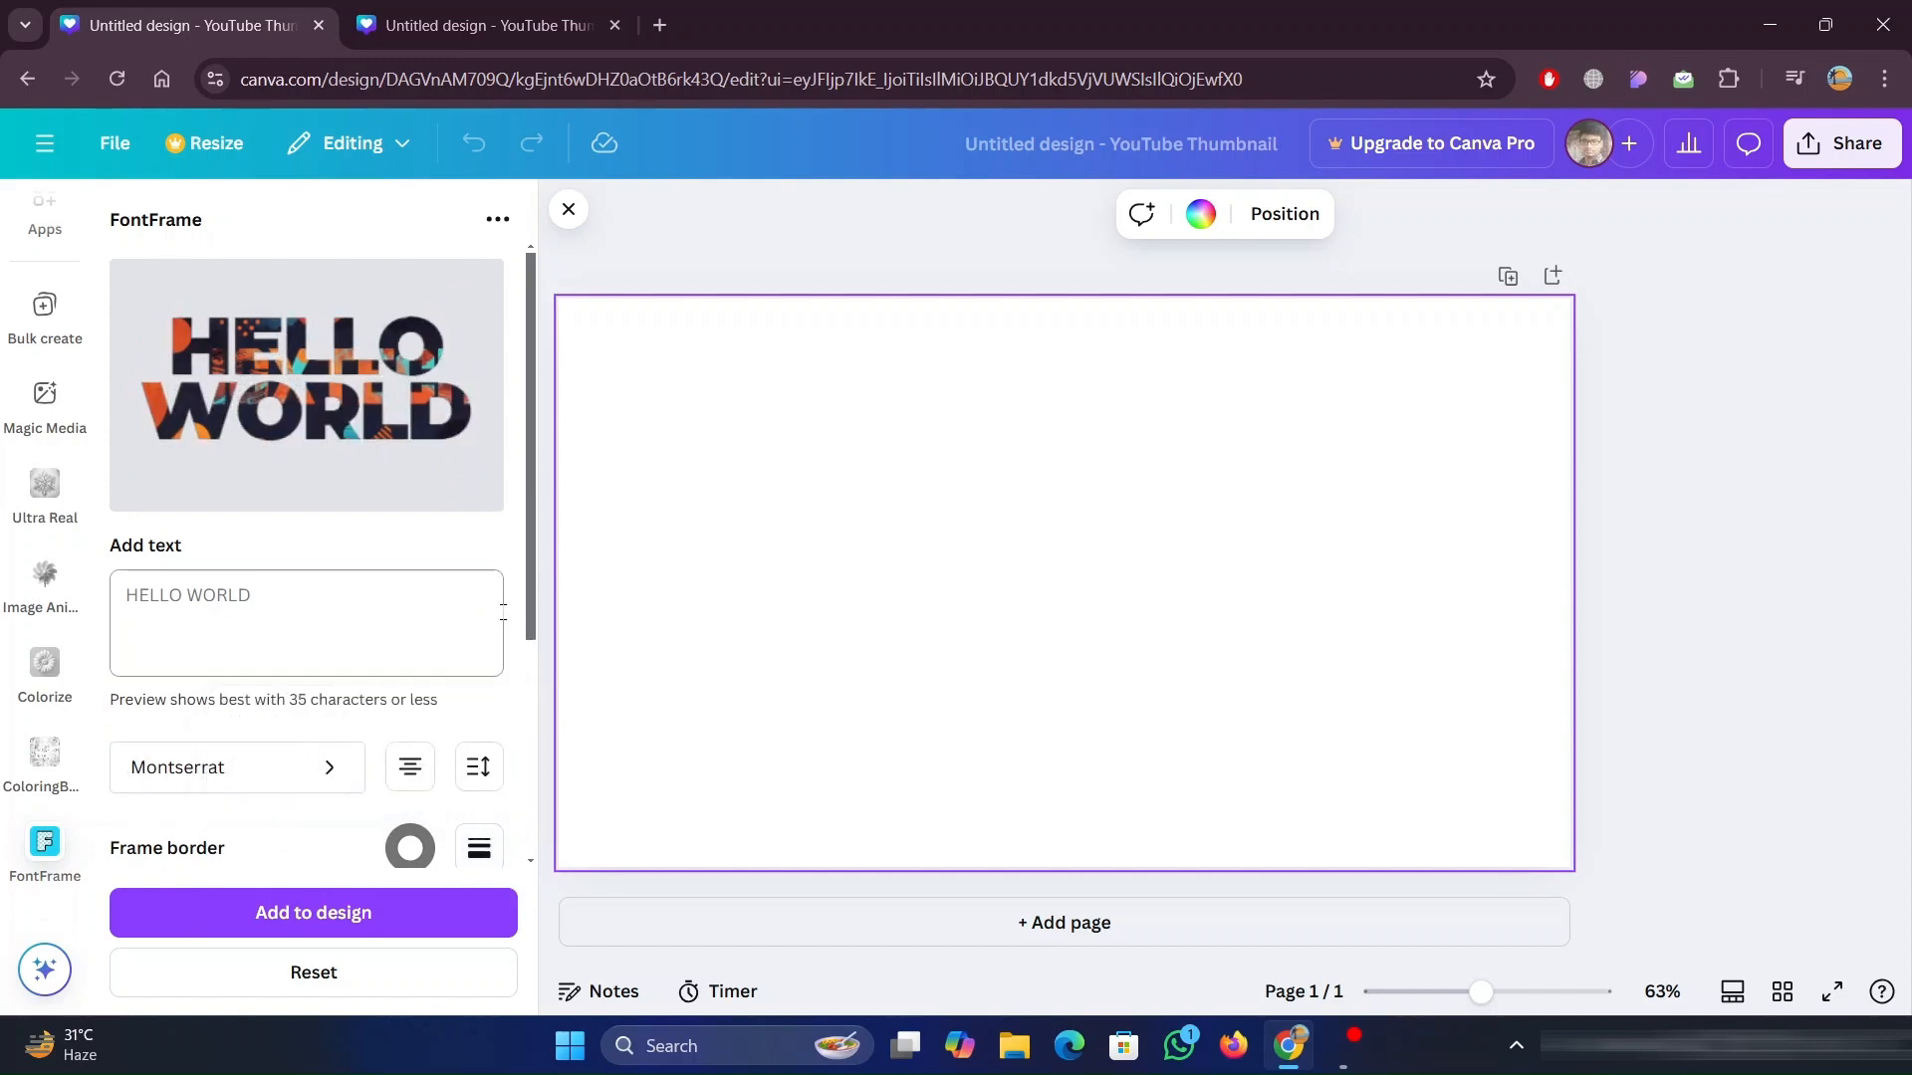
Set the alignment of the framed text to justified
scroll(528, 617, "down", 2)
scroll(528, 617, "up", 2)
left_click(420, 775)
left_click(420, 777)
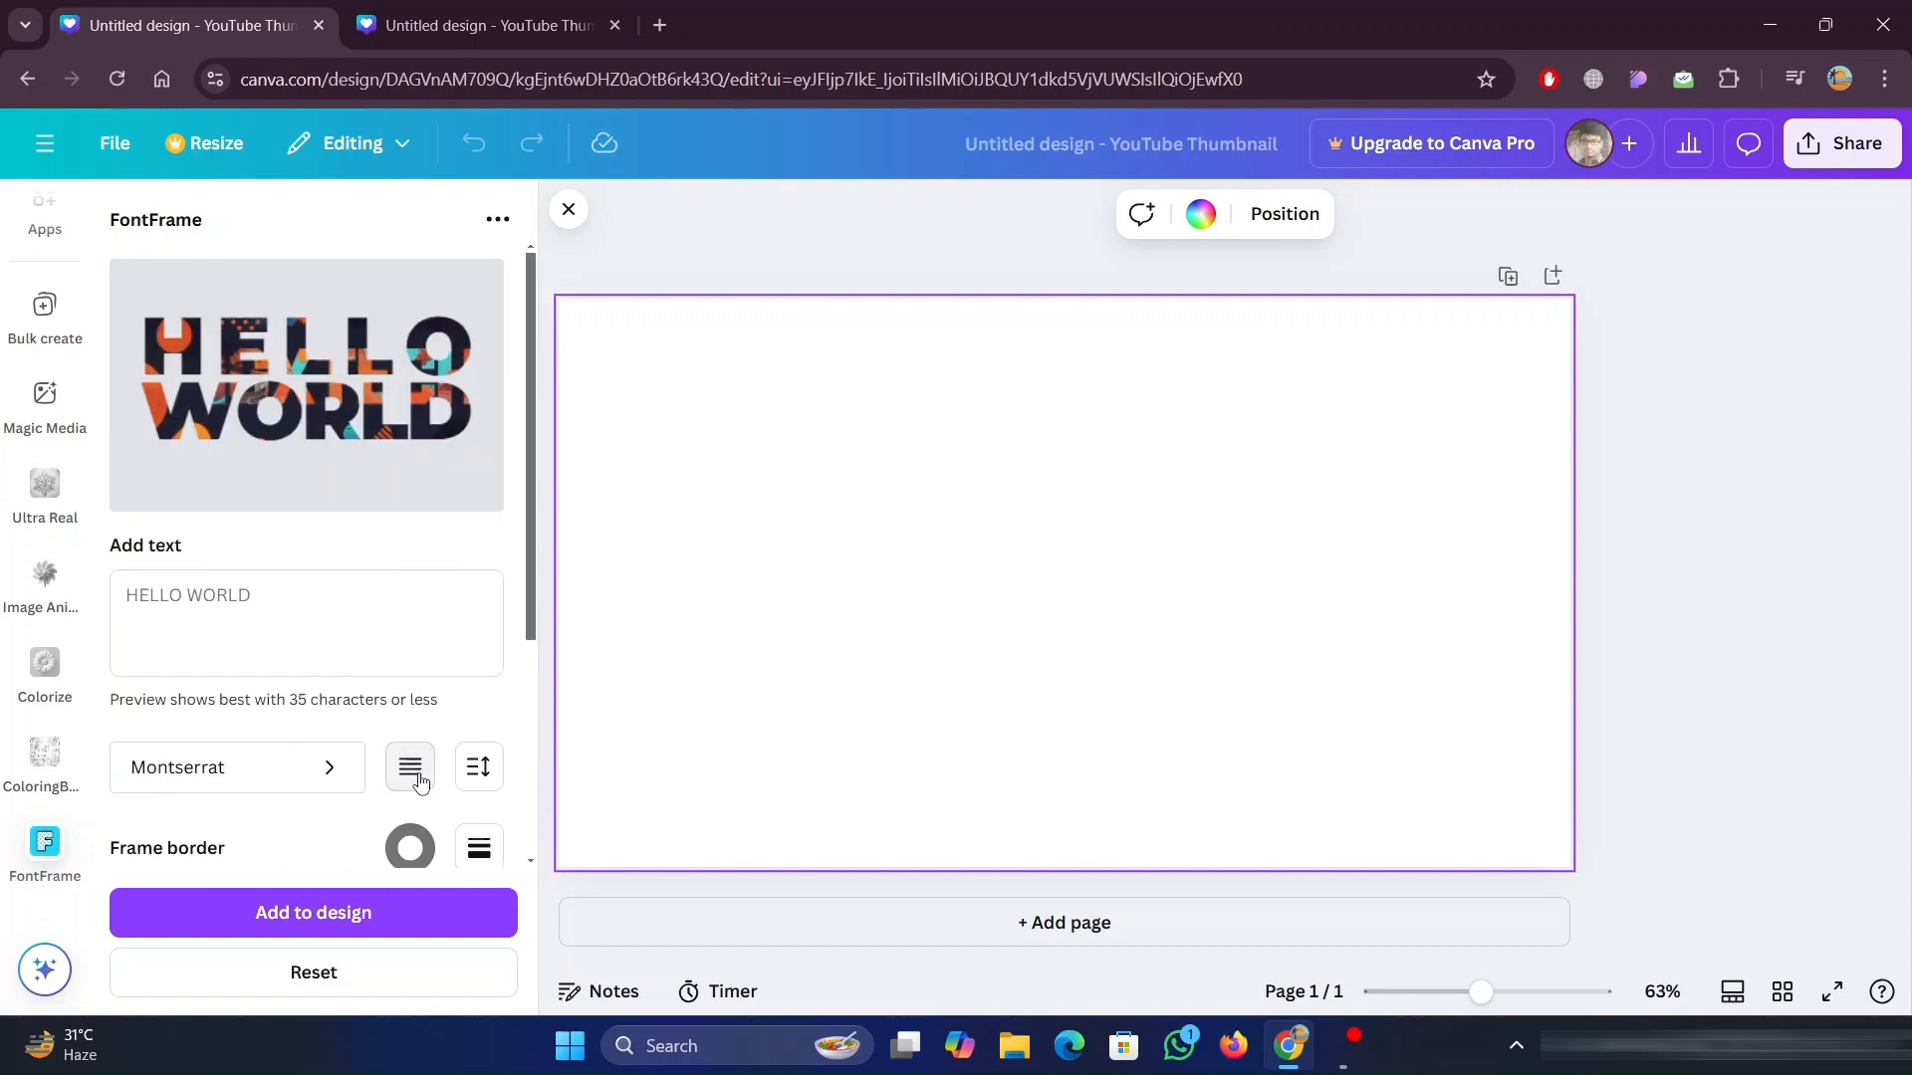
Centre-align the framed text
left_click(420, 778)
left_click(420, 783)
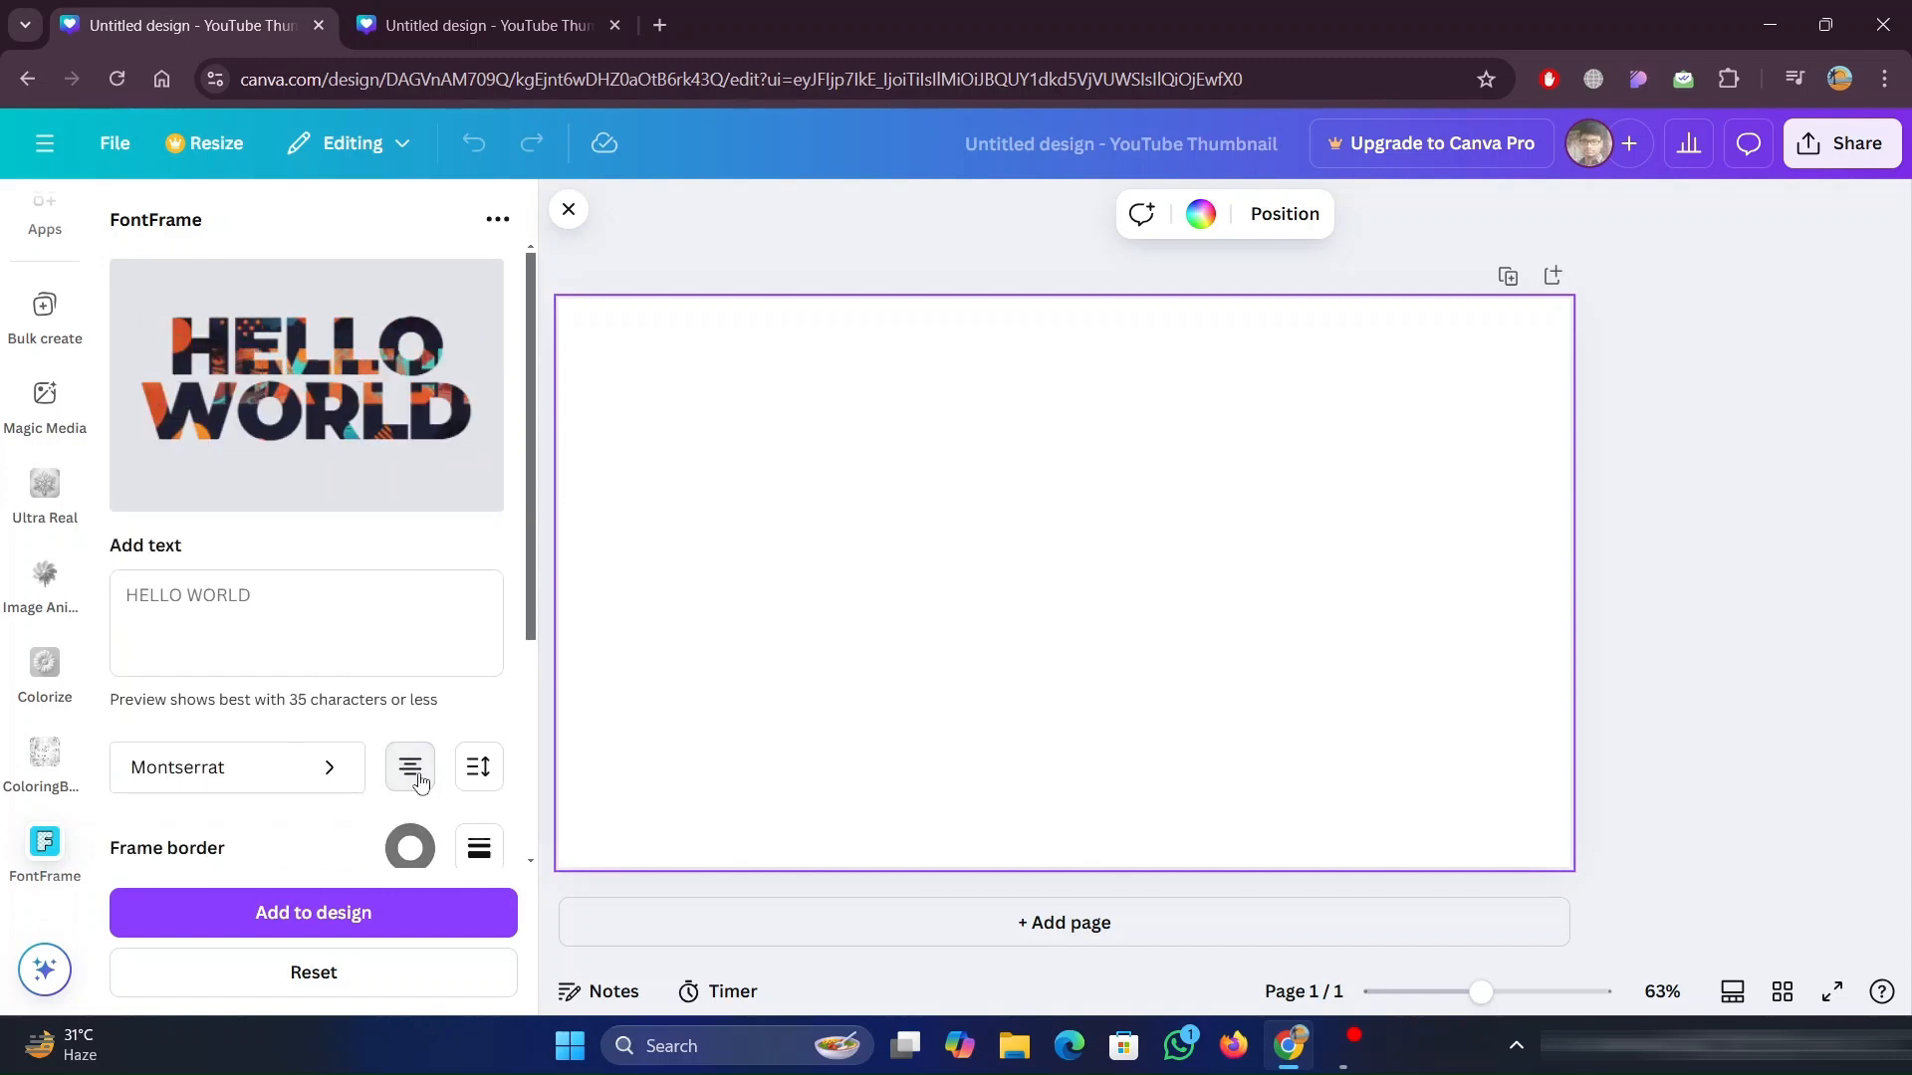
Set the letter spacing of the framed text to -75 and increase its line spacing slightly
left_click(483, 764)
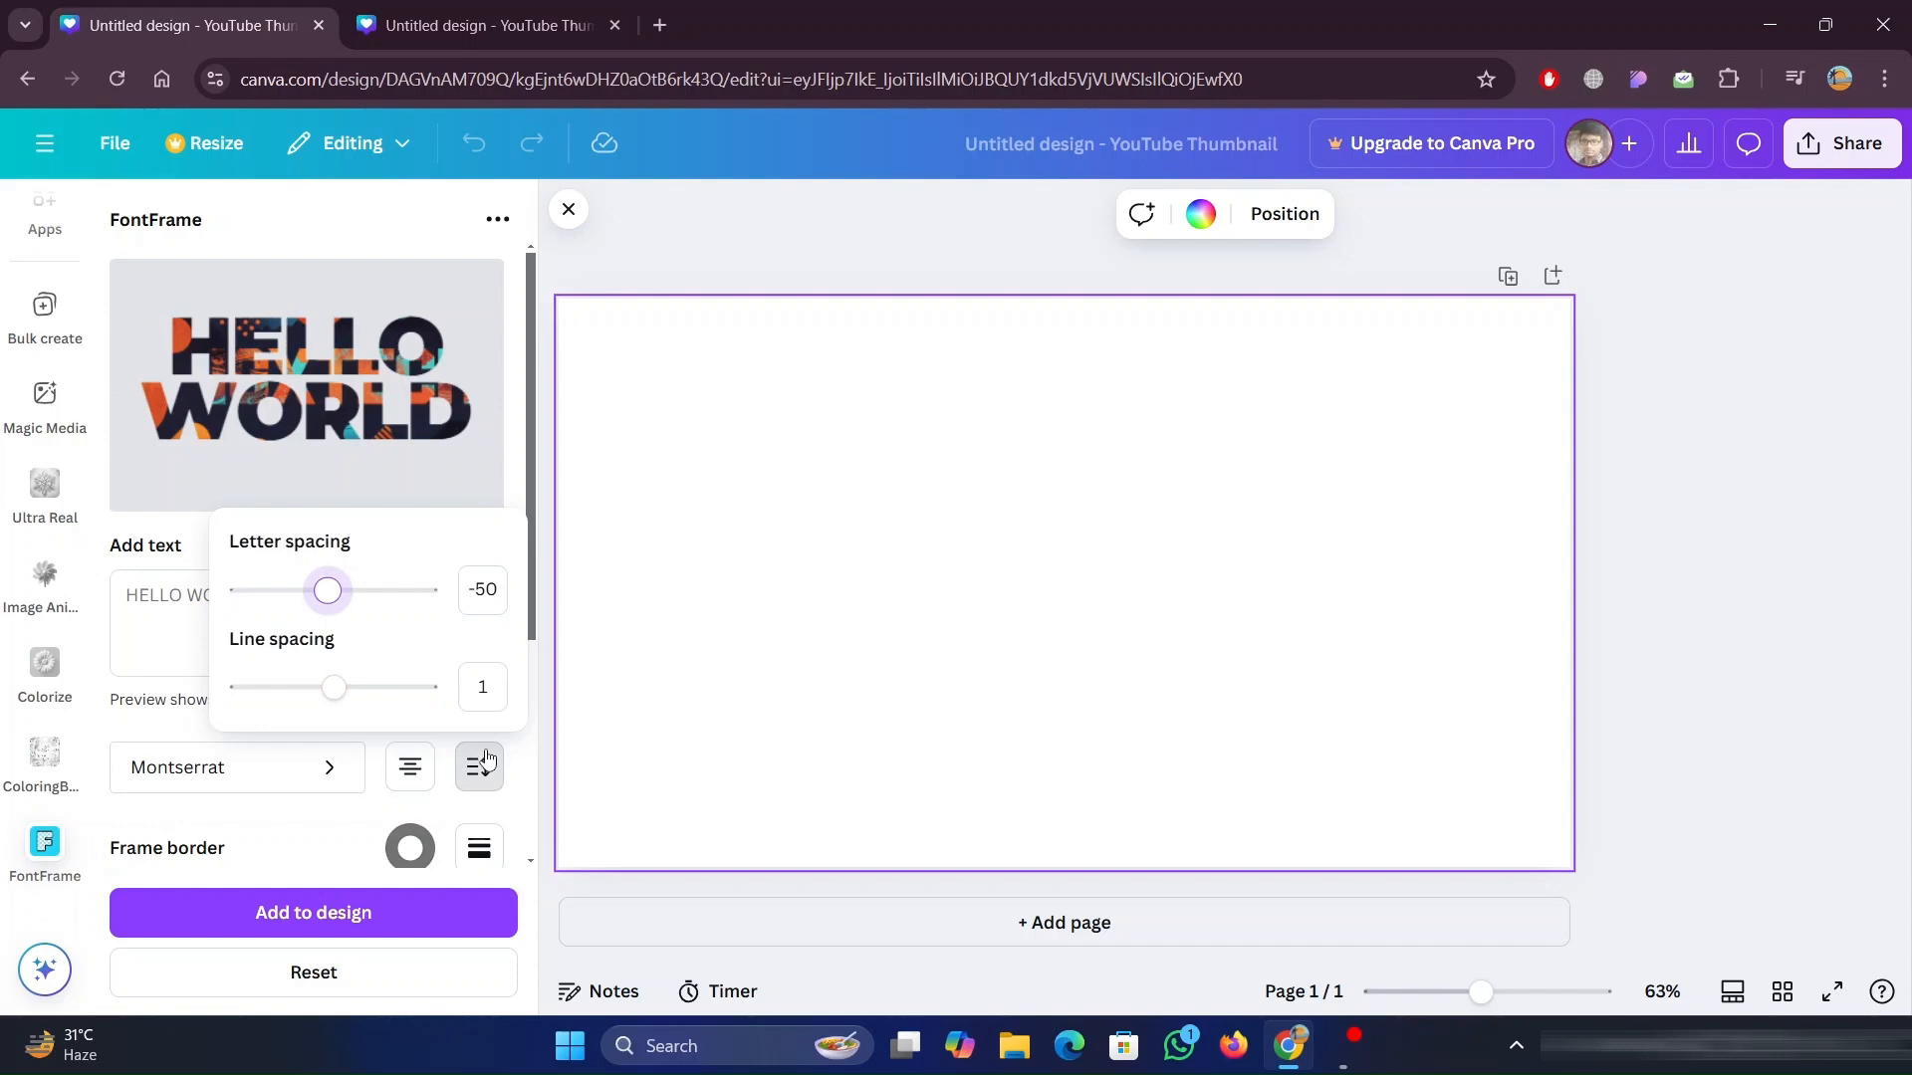
mouse_move(338, 598)
left_mouse_down()
mouse_move(405, 597)
mouse_move(327, 602)
left_mouse_up()
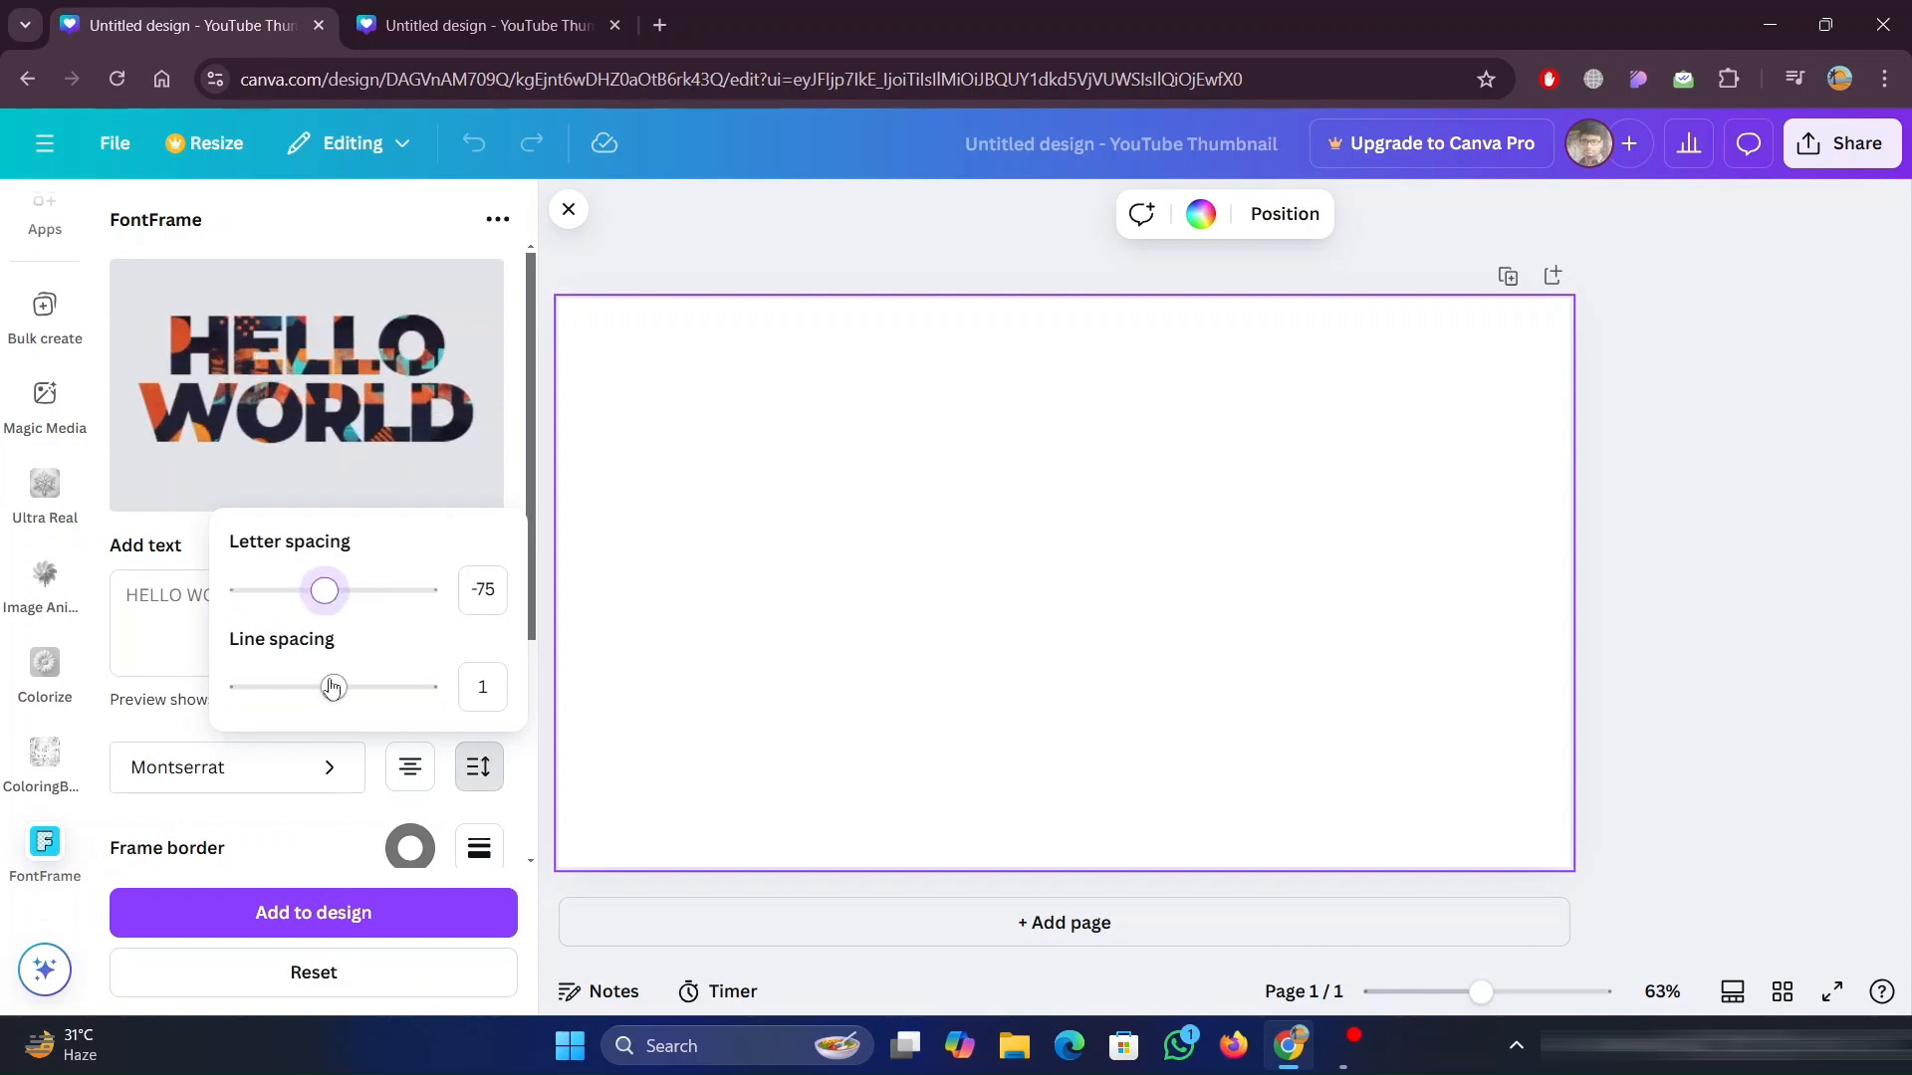
mouse_move(333, 687)
left_mouse_down()
mouse_move(380, 687)
mouse_move(342, 687)
left_mouse_up()
Try image zooms of 4.3 and 1.3 on the picture filling the text, checking the preview, and return the zoom to 1
scroll(528, 614, "down", 4)
scroll(527, 613, "up", 4)
scroll(499, 643, "down", 4)
left_click_drag(142, 793, 373, 794)
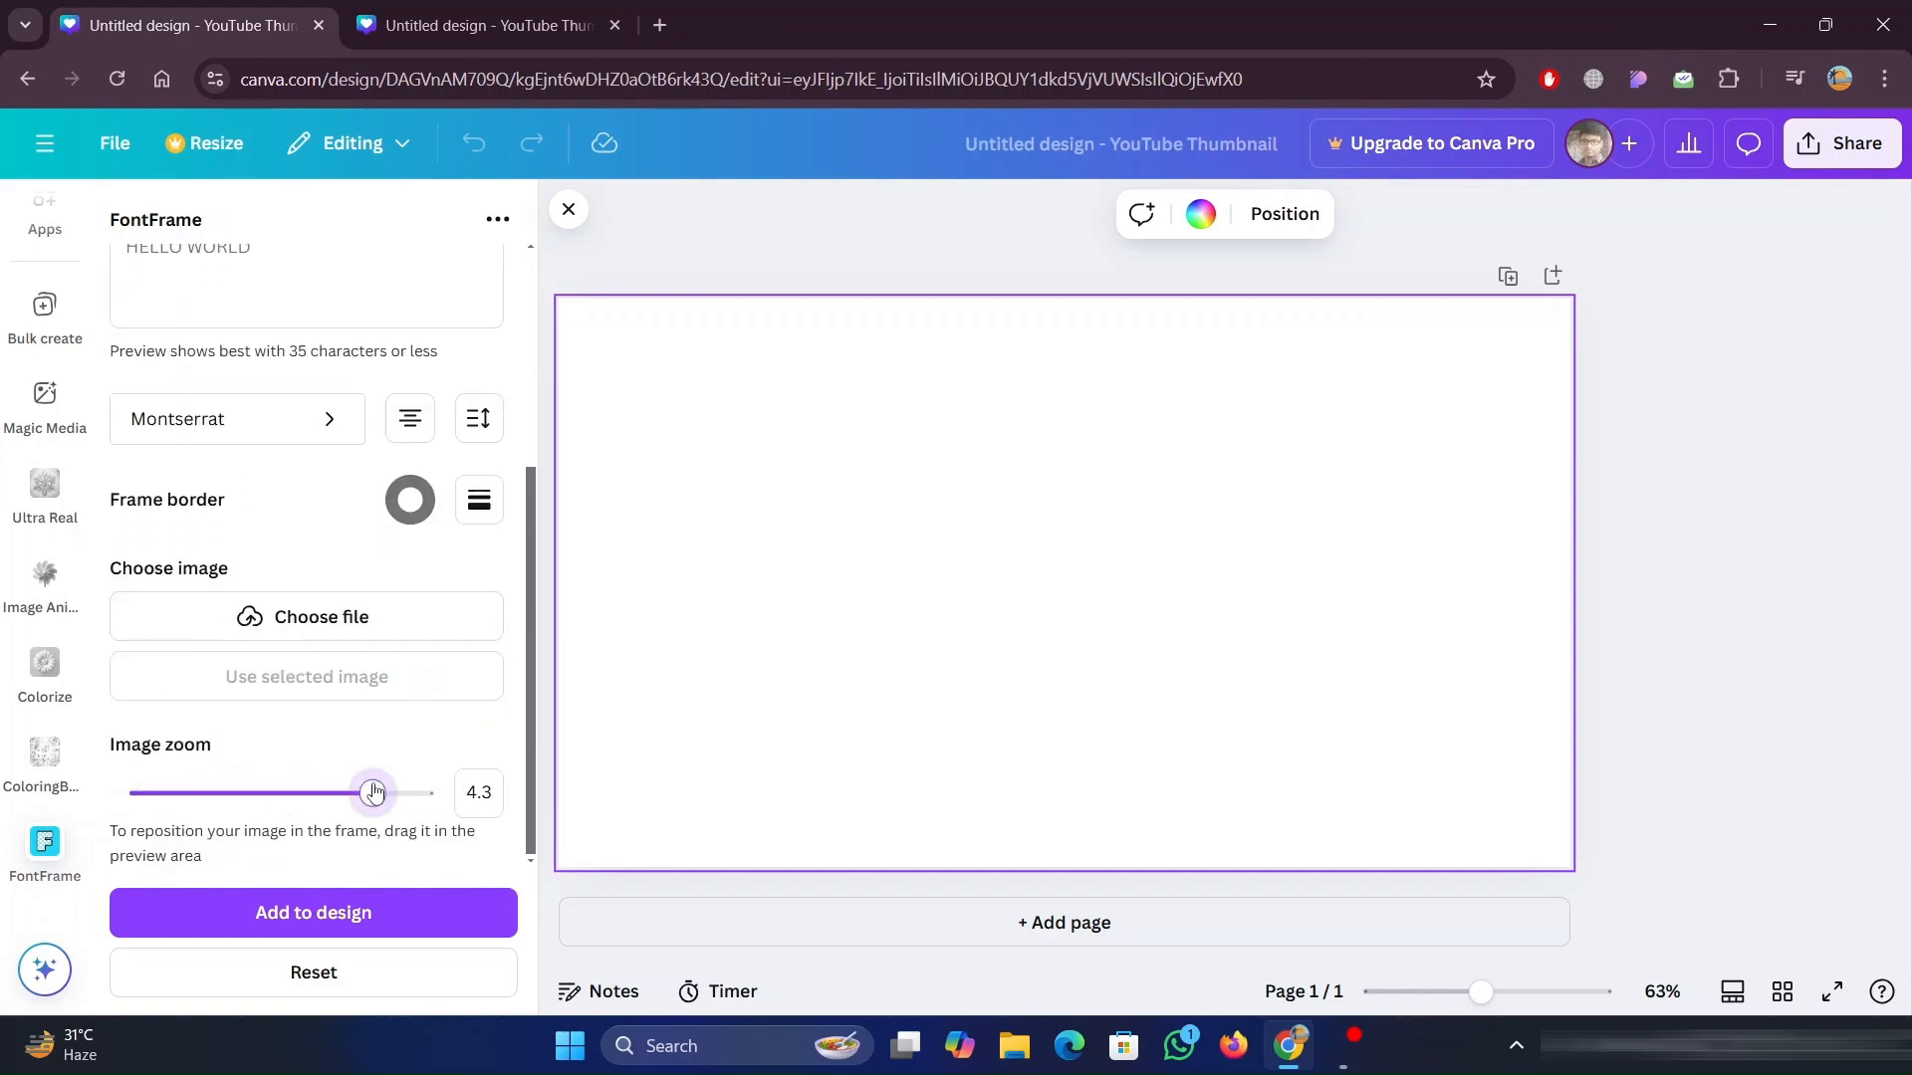
scroll(482, 692, "up", 4)
left_click_drag(533, 625, 565, 859)
left_click_drag(372, 793, 161, 792)
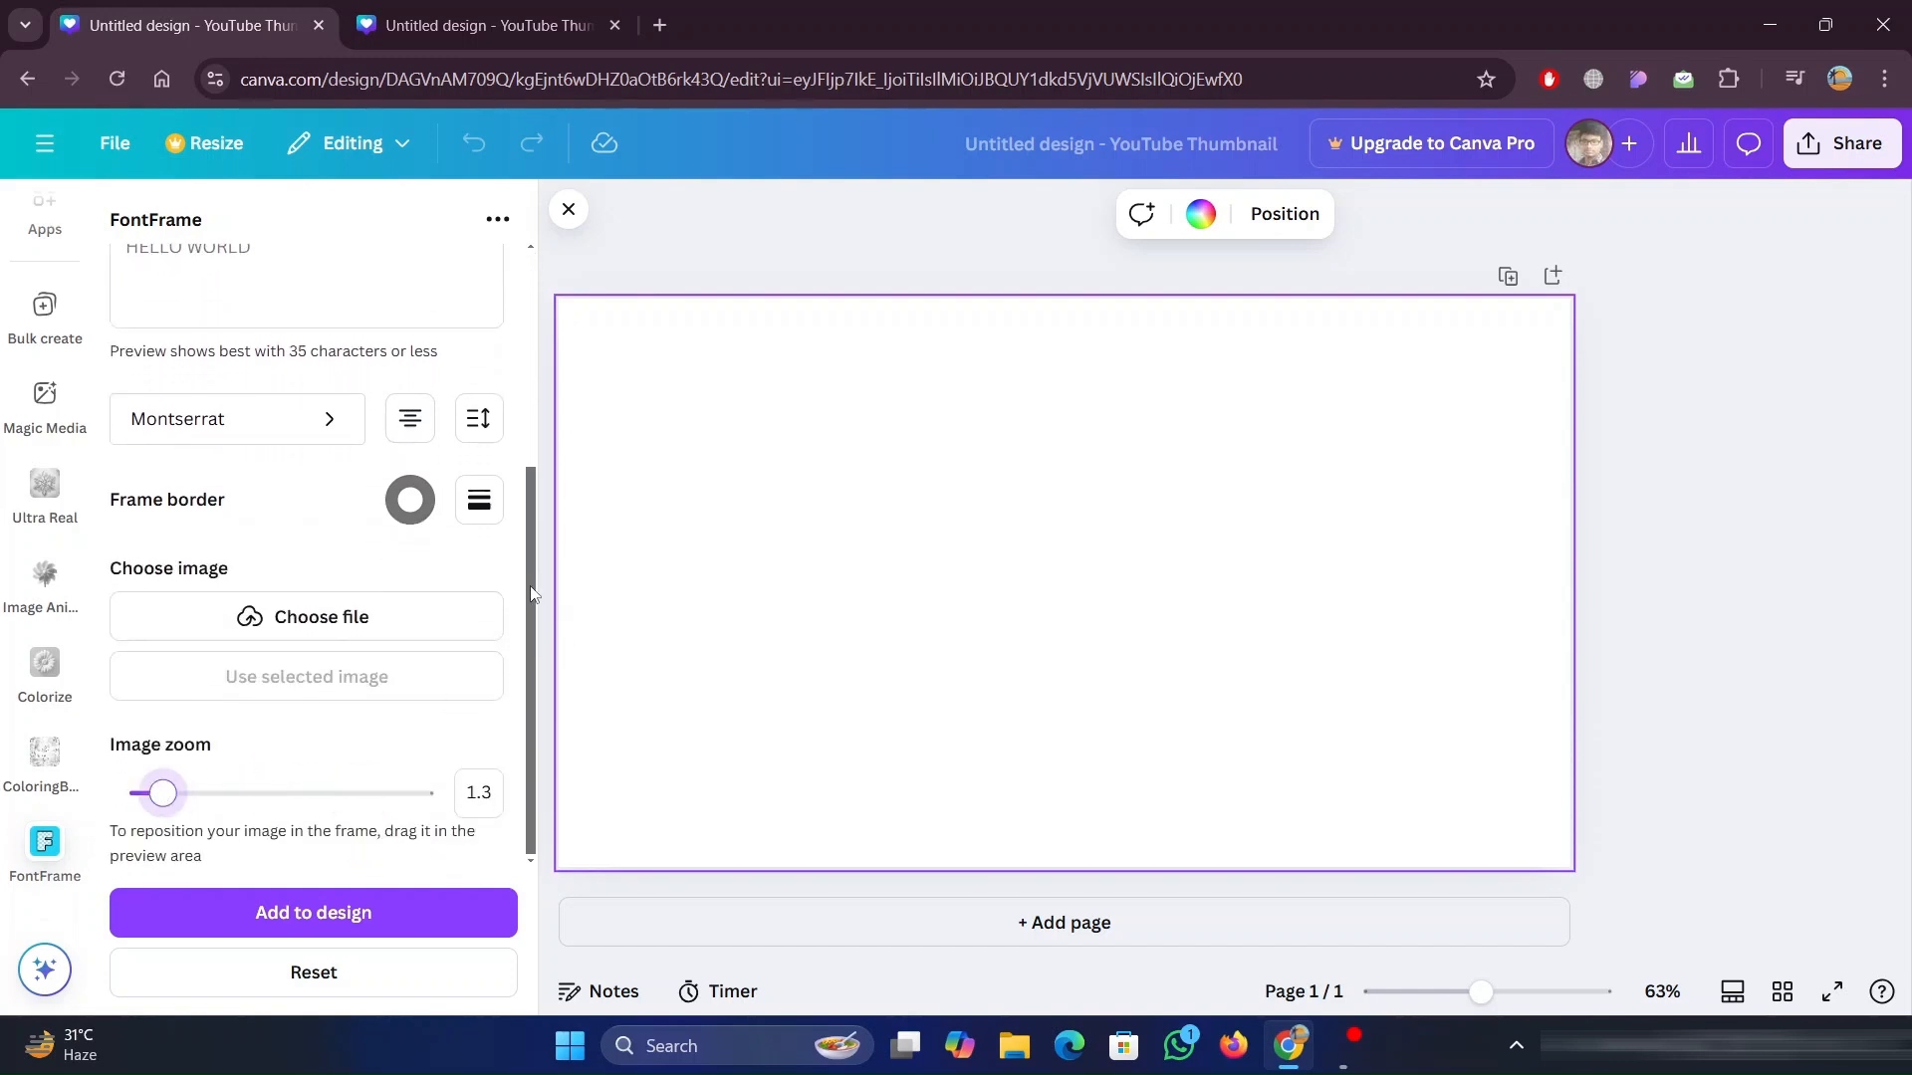
scroll(529, 588, "up", 5)
scroll(294, 391, "down", 4)
left_click_drag(157, 793, 121, 787)
scroll(518, 652, "up", 4)
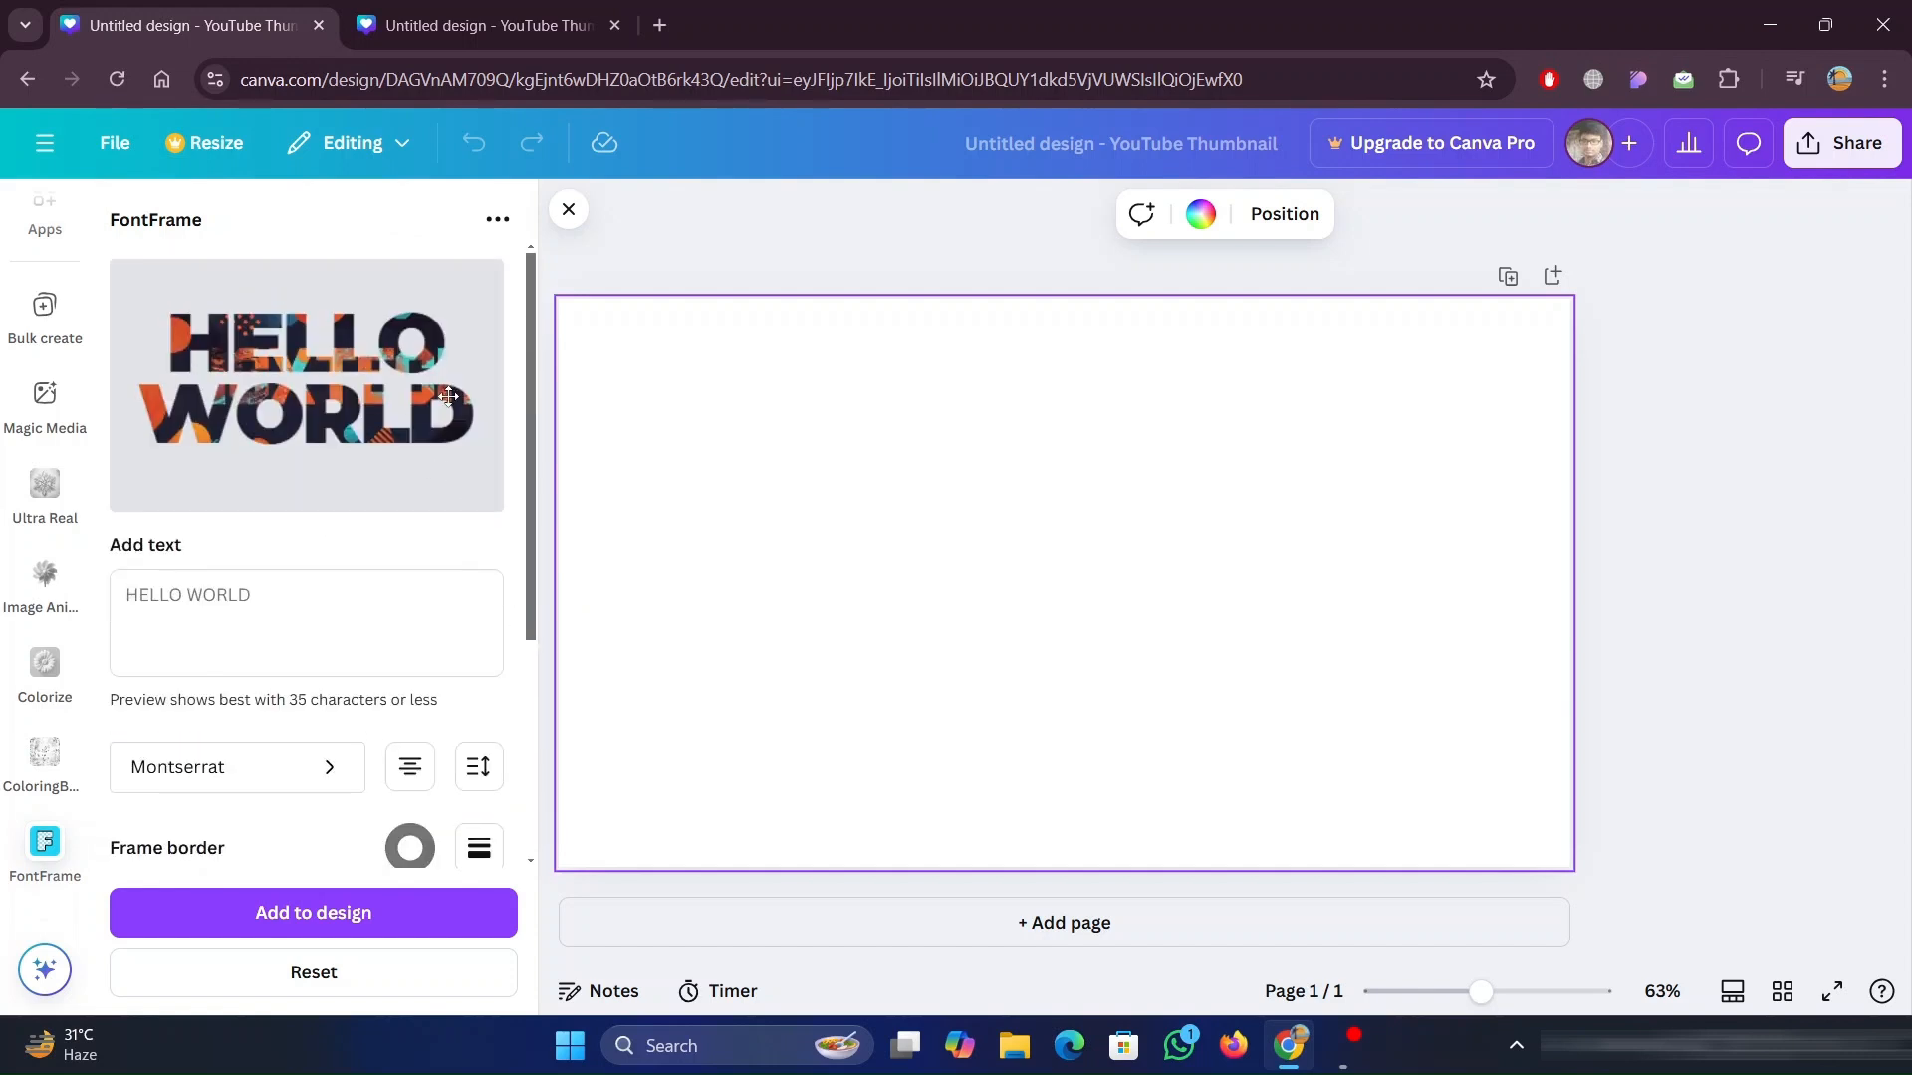
Add the finished HELLO WORLD framed text to the design
scroll(448, 400, "down", 4)
left_click(357, 923)
scroll(332, 605, "up", 5)
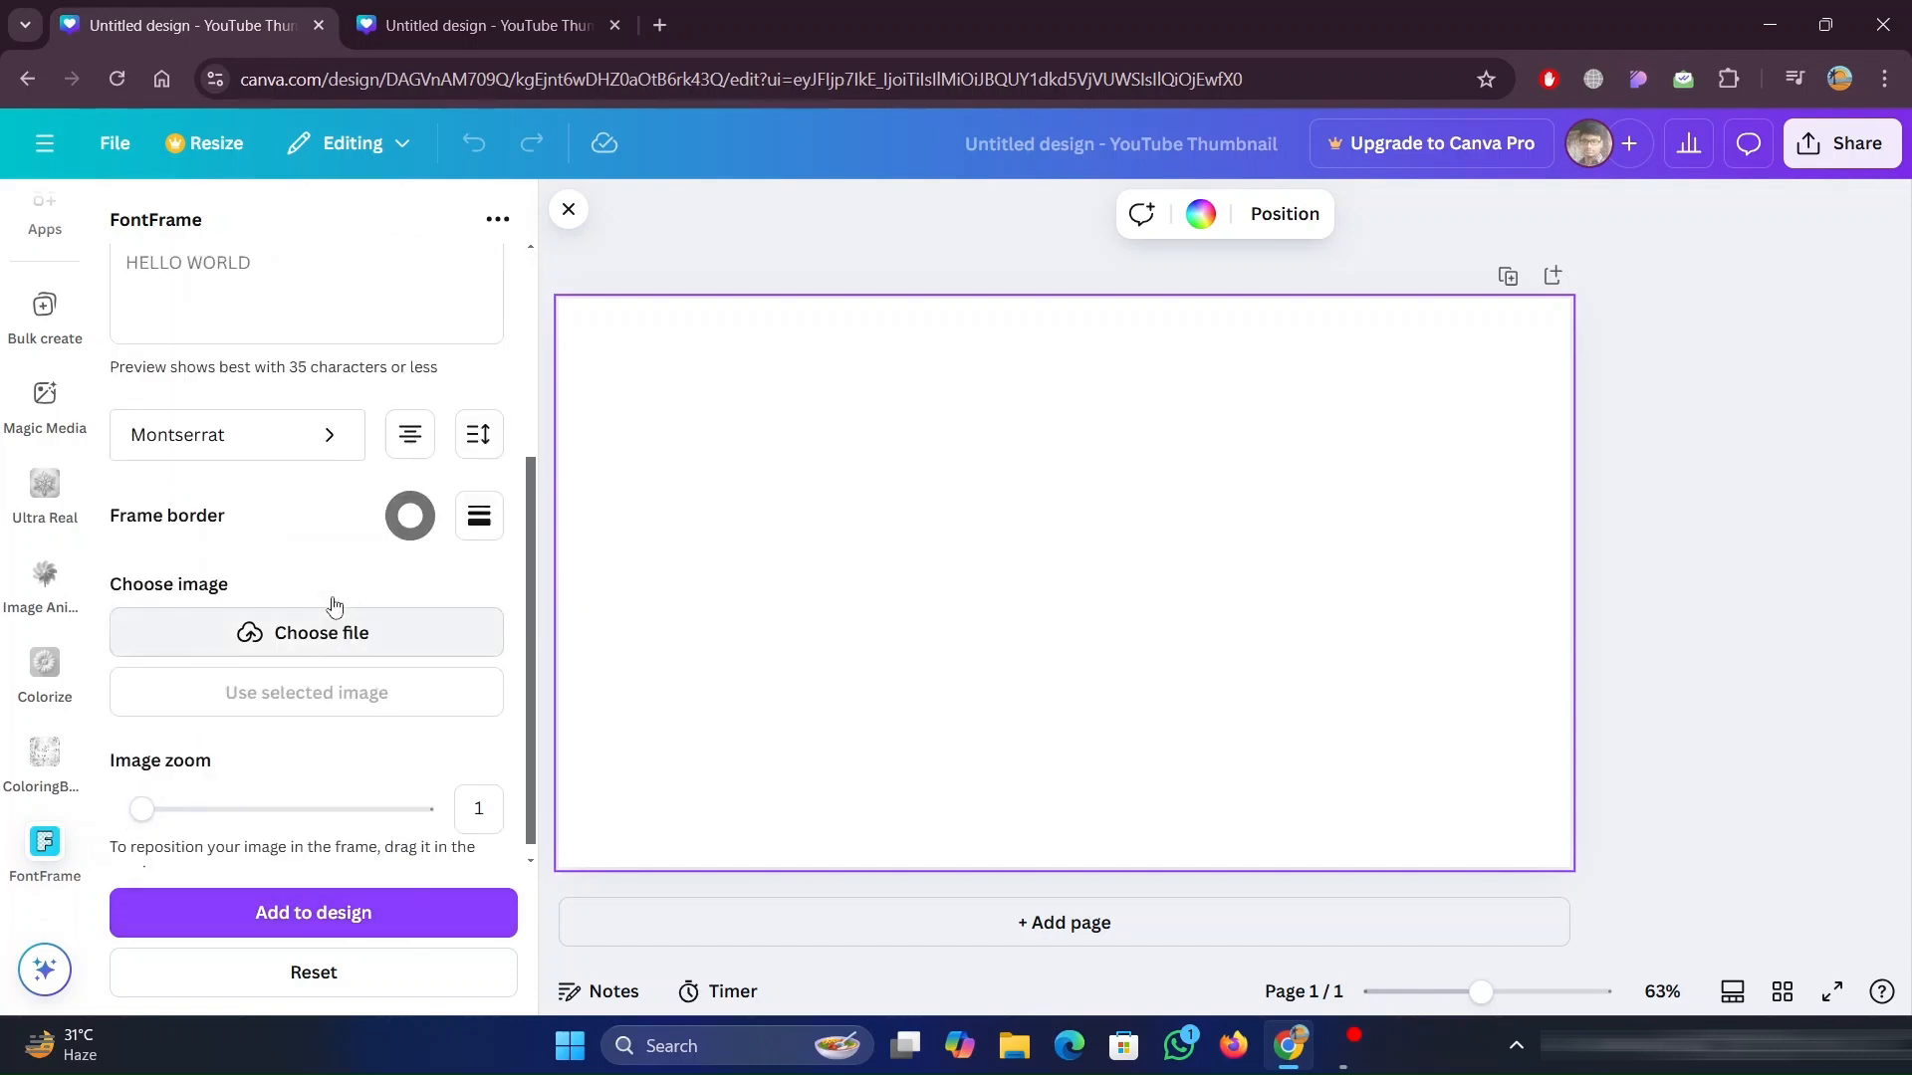
Enlarge the HELLO WORLD graphic, place it near the middle of the page and deselect it
left_click_drag(884, 468, 568, 437)
left_click(569, 436)
left_click_drag(1044, 480, 1173, 556)
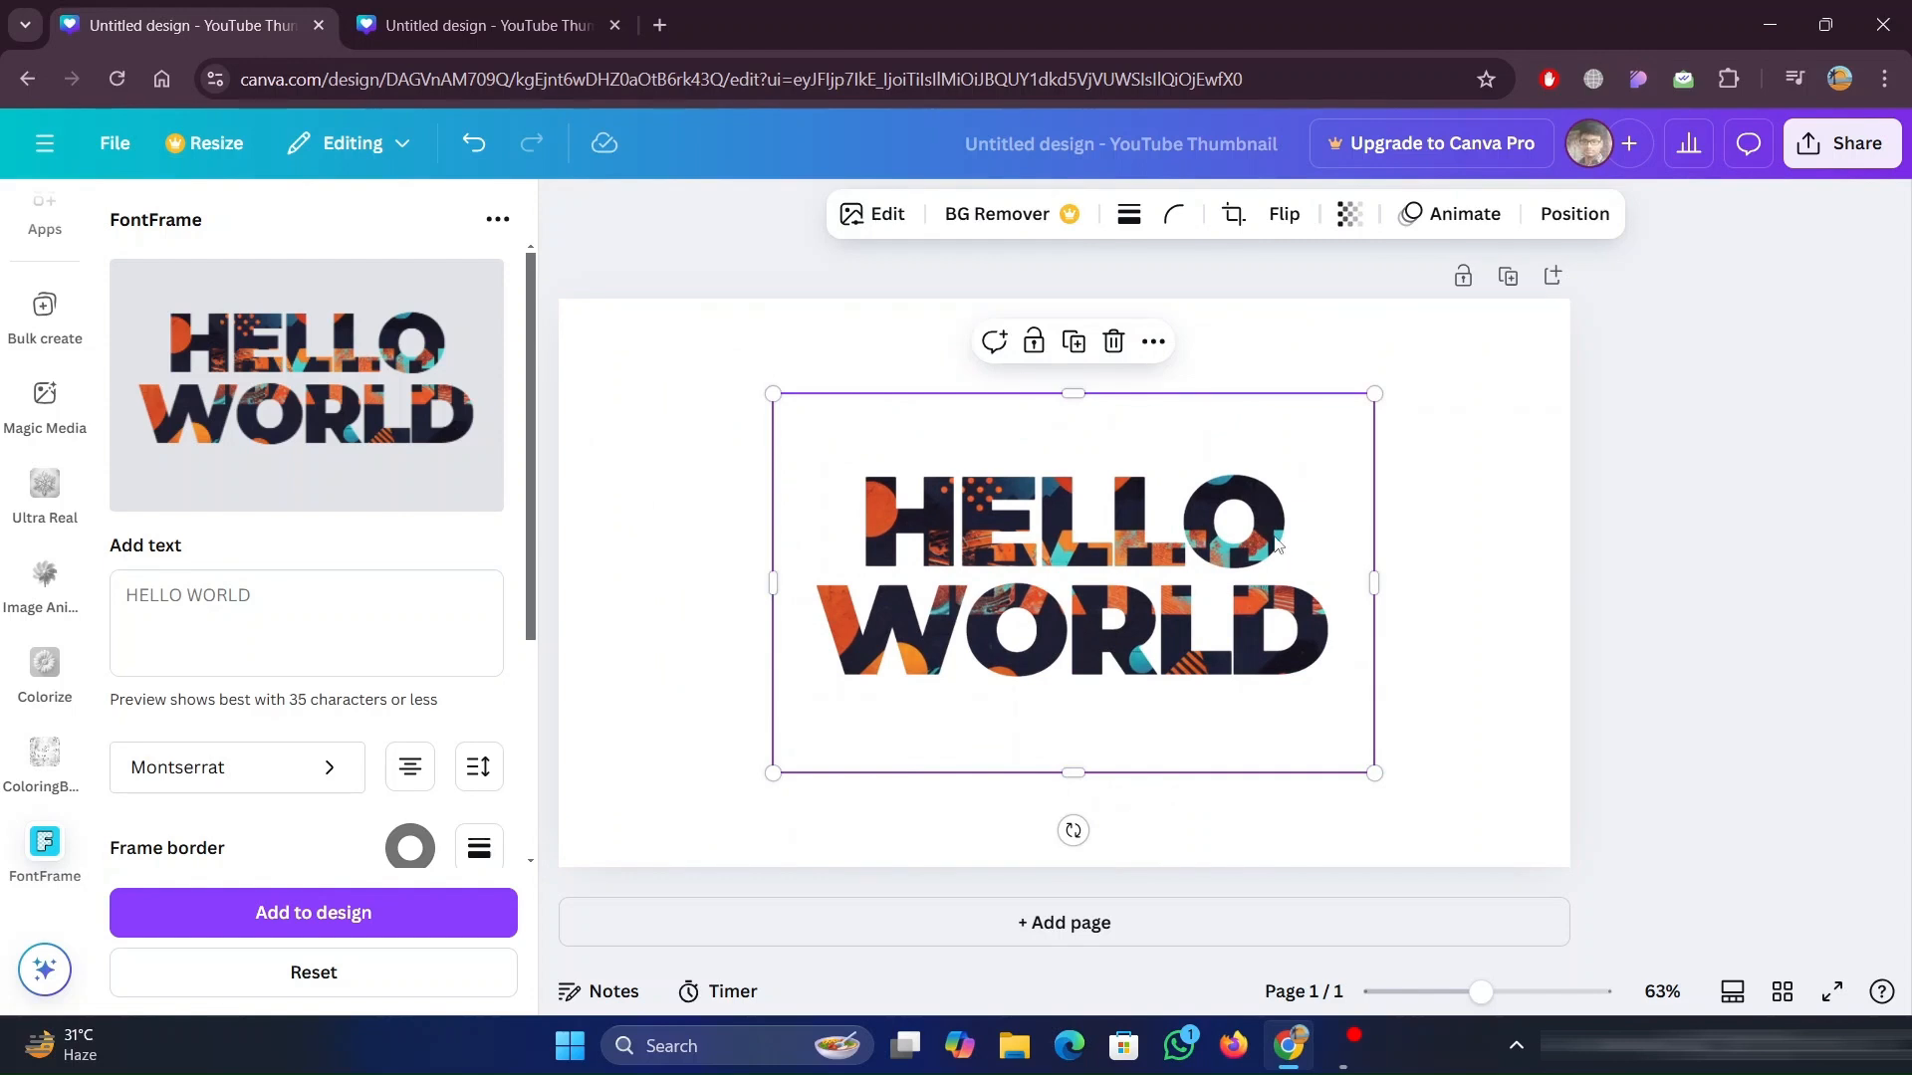
left_click(1634, 561)
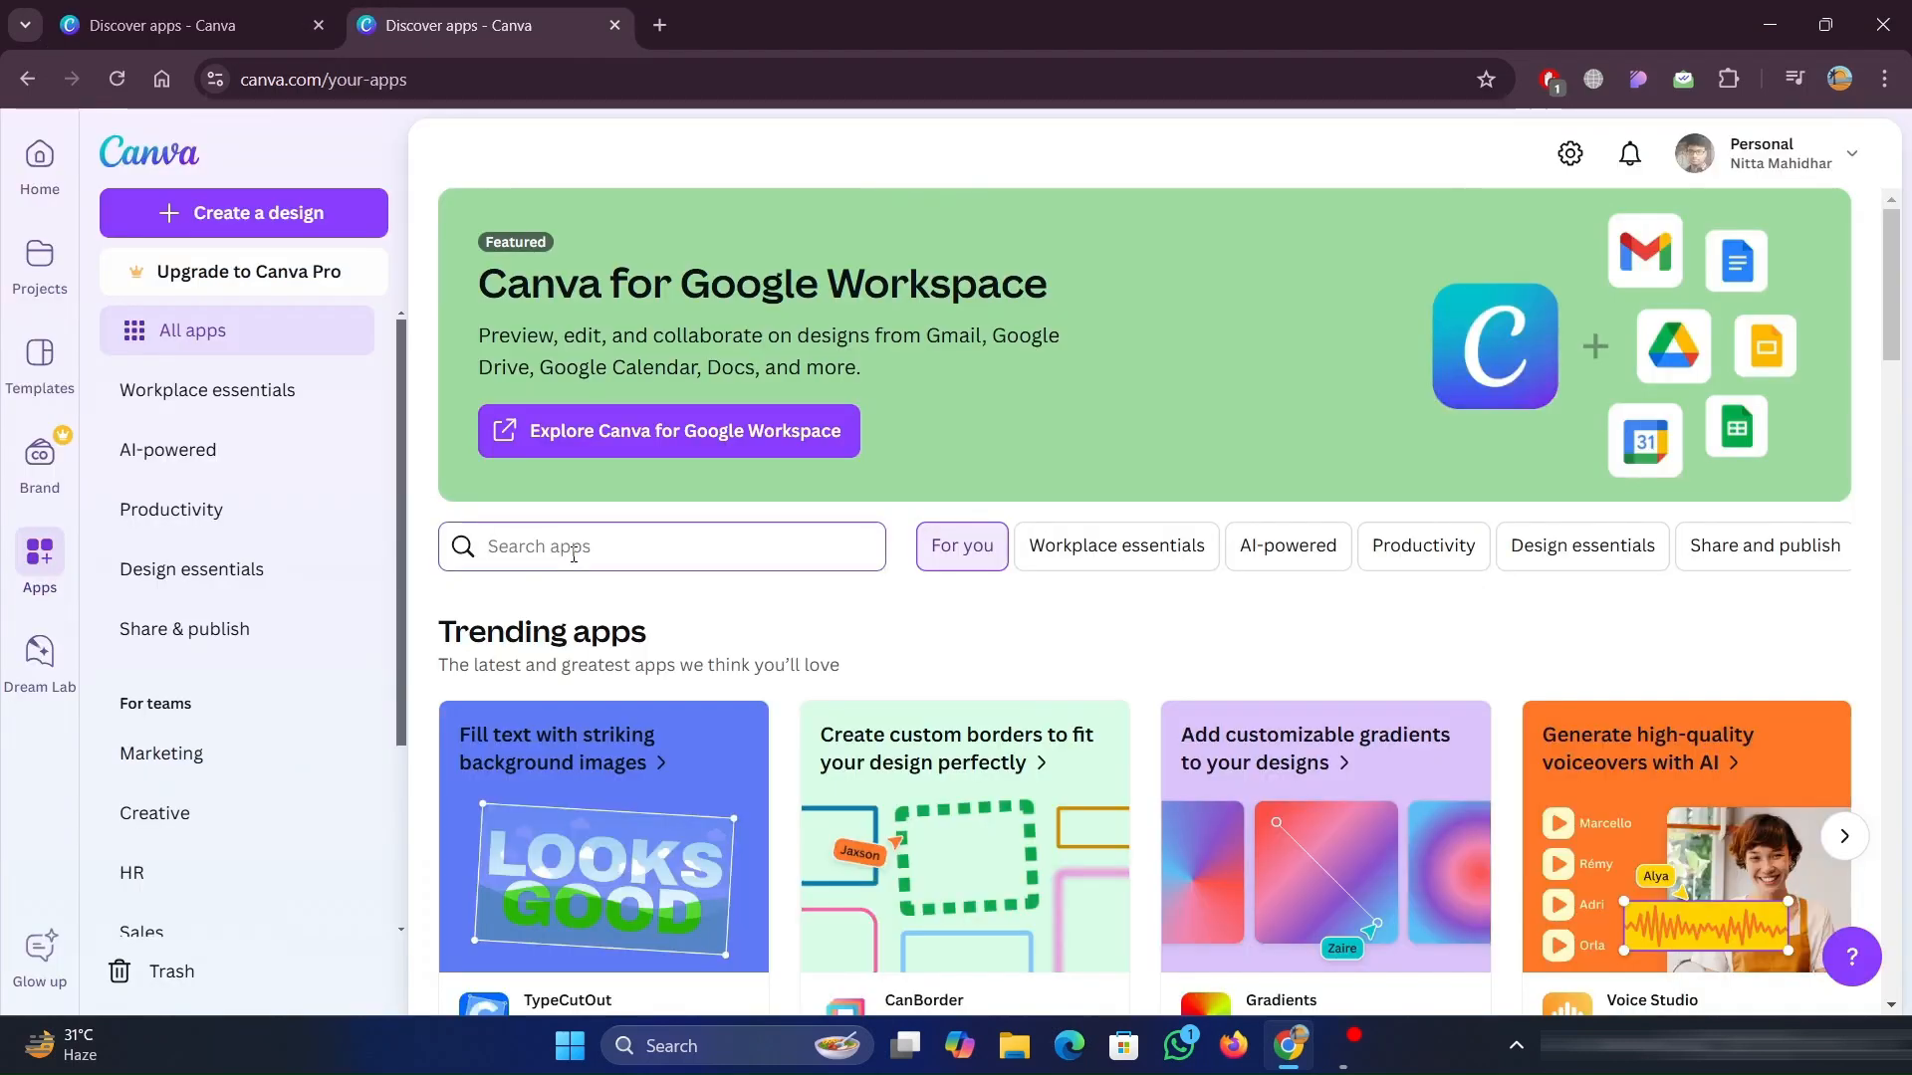
Find the ColoringBook app, view its sample images and open it in a new YouTube Thumbnail design
left_click(573, 554)
type("ColoringBook")
key("Return")
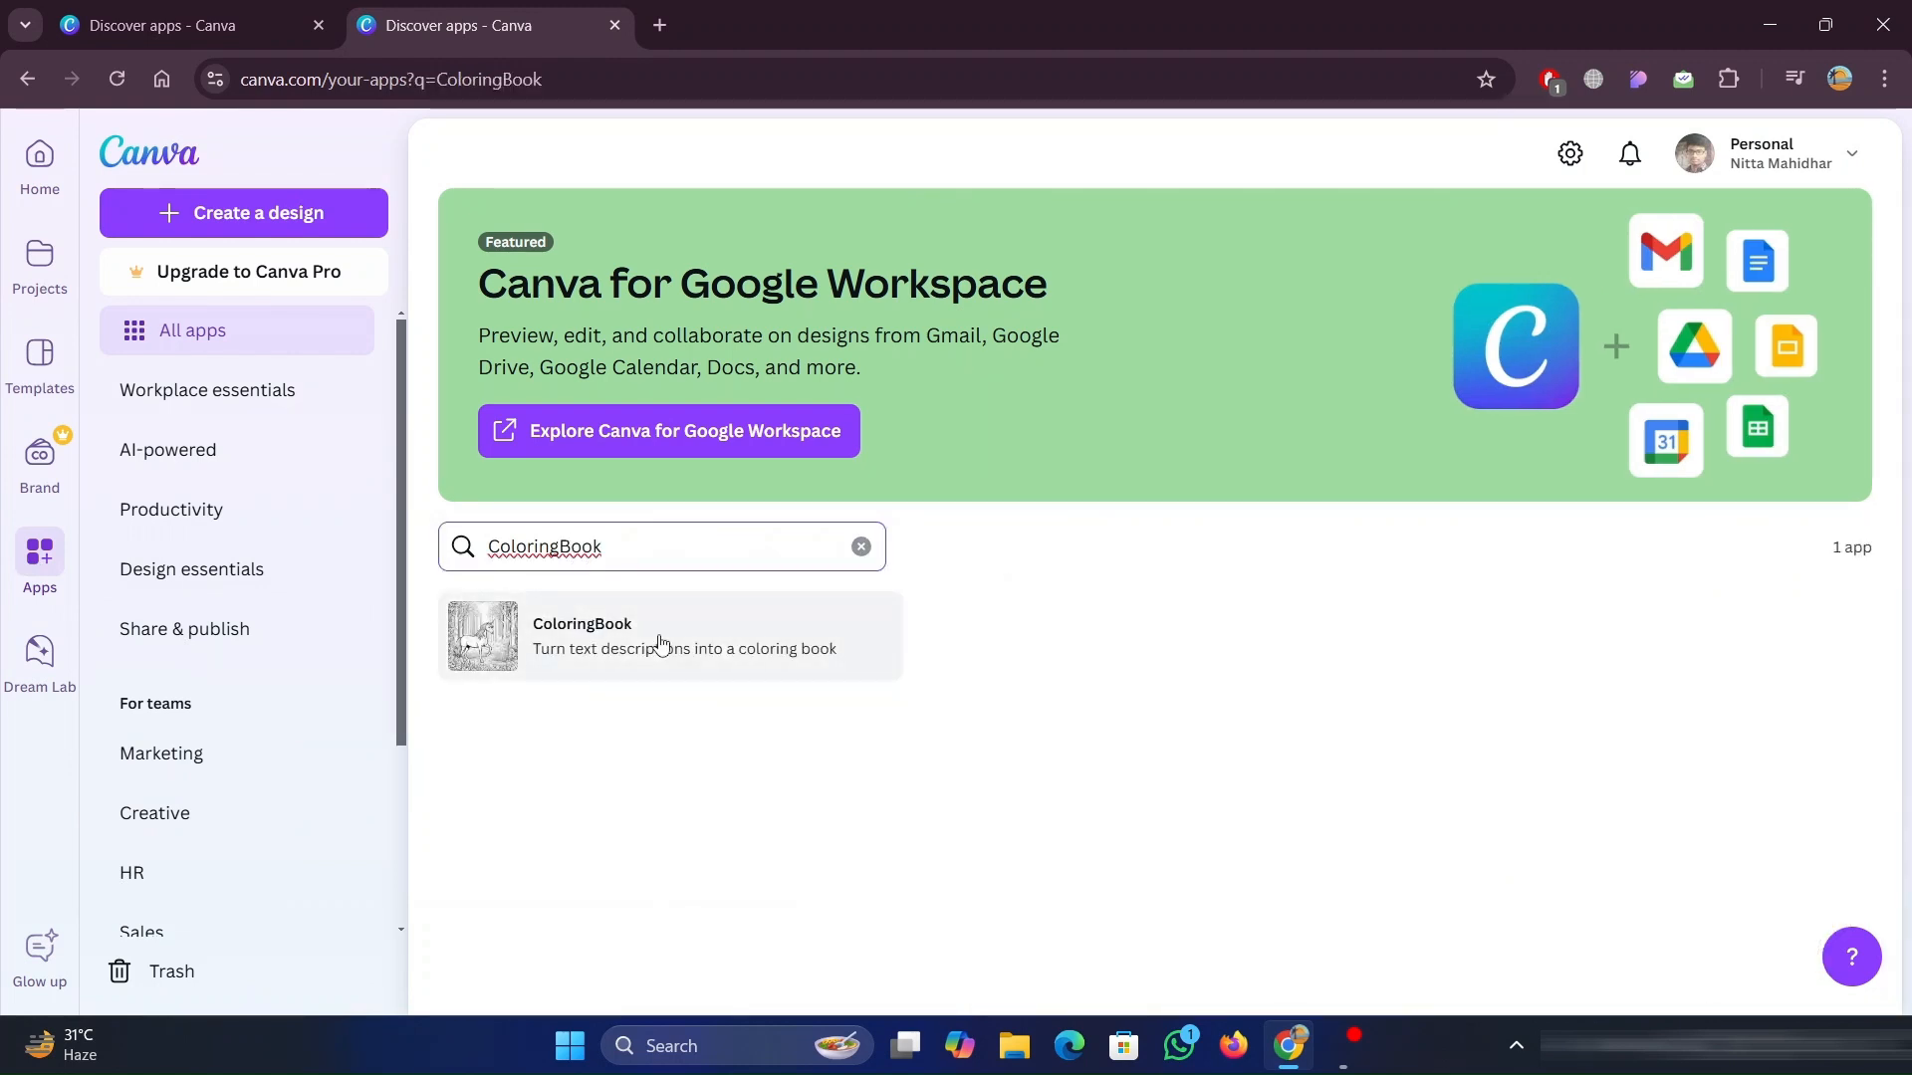
left_click(602, 635)
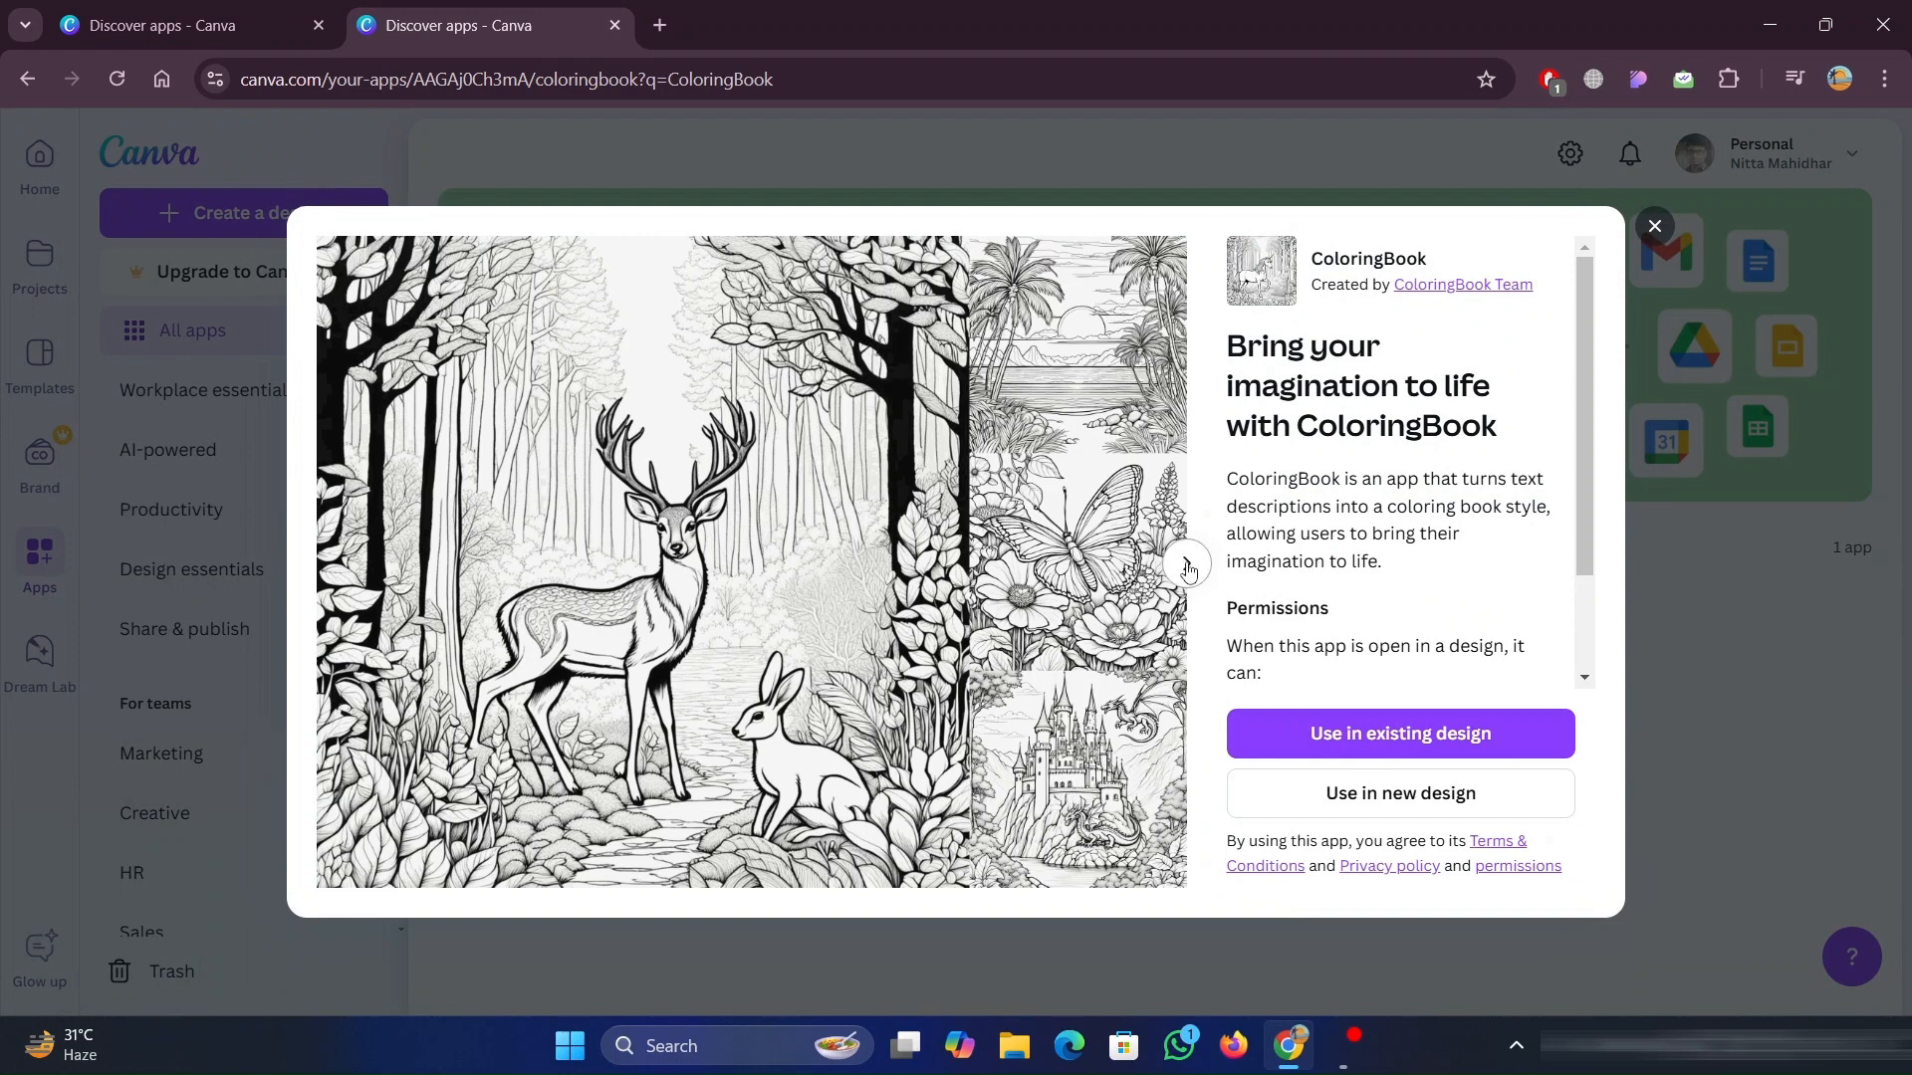
left_click(1205, 576)
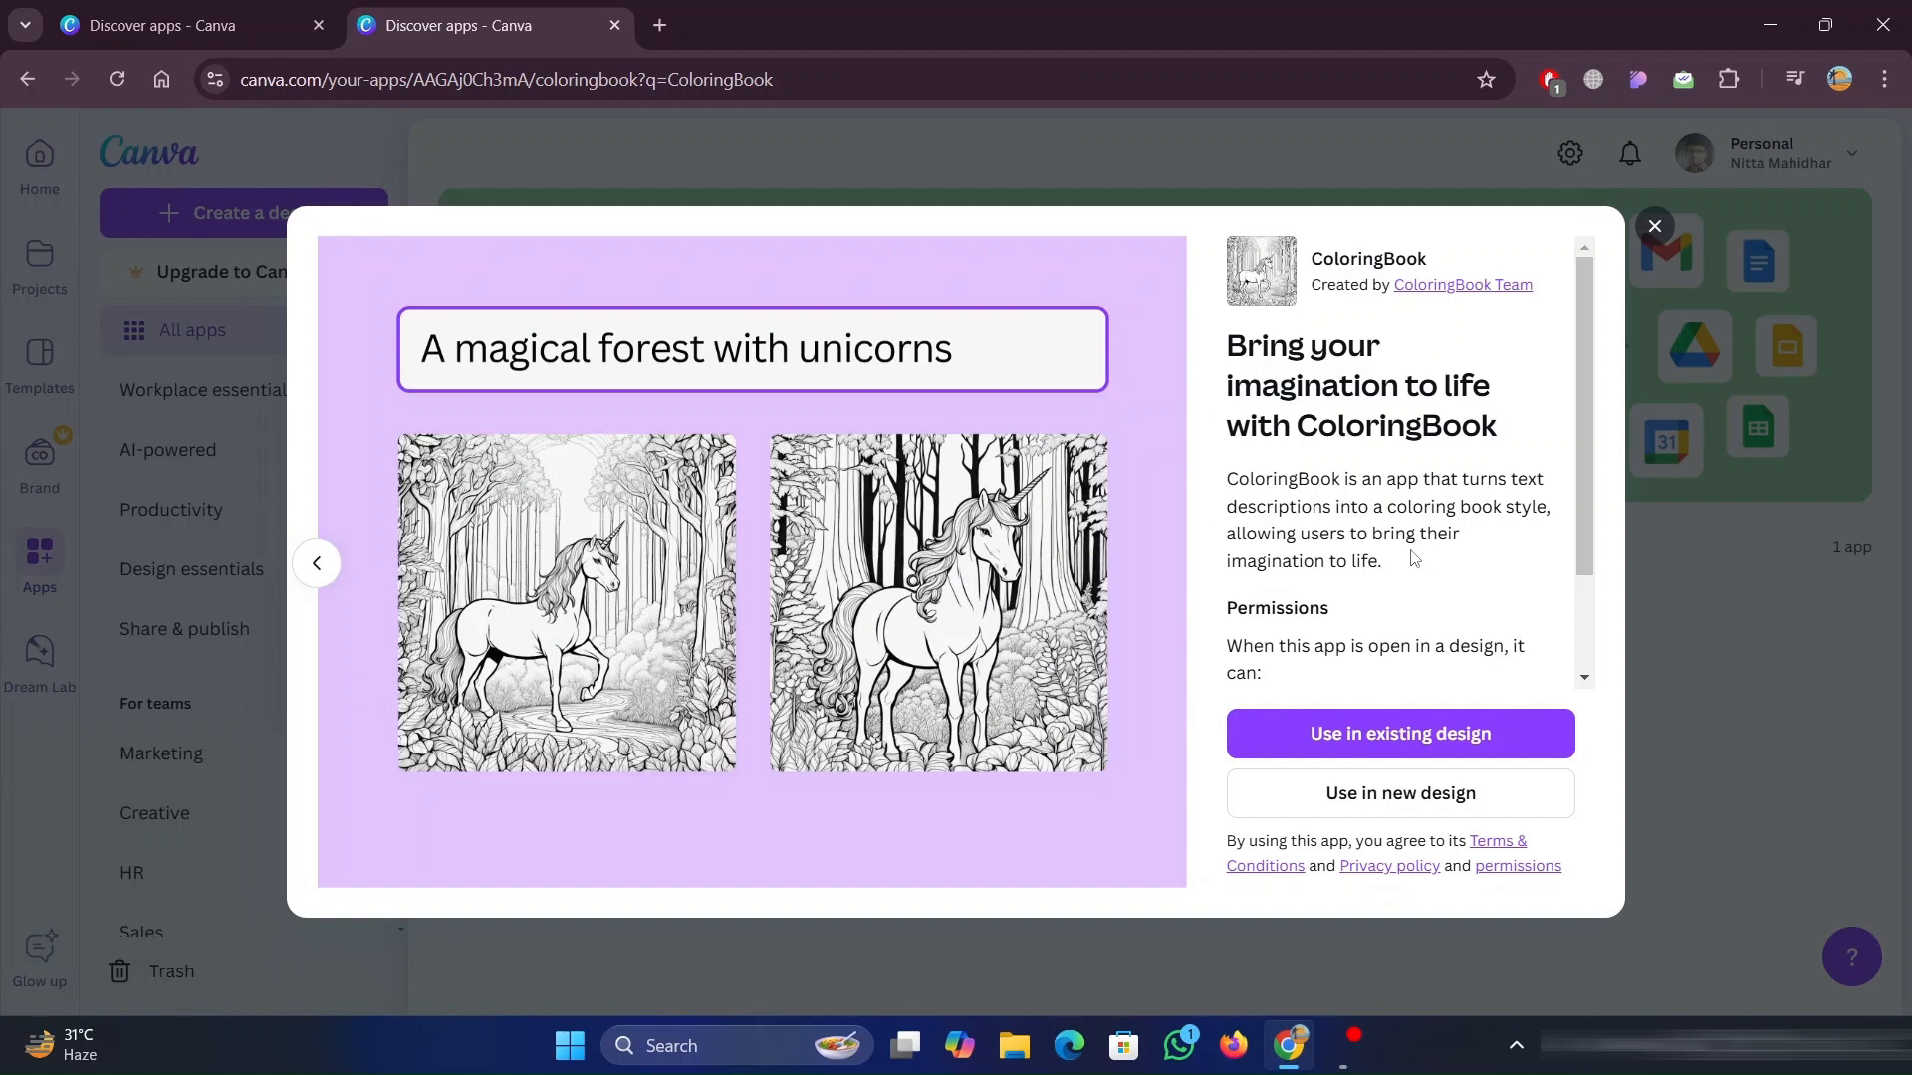
left_click(1394, 792)
left_click(1334, 558)
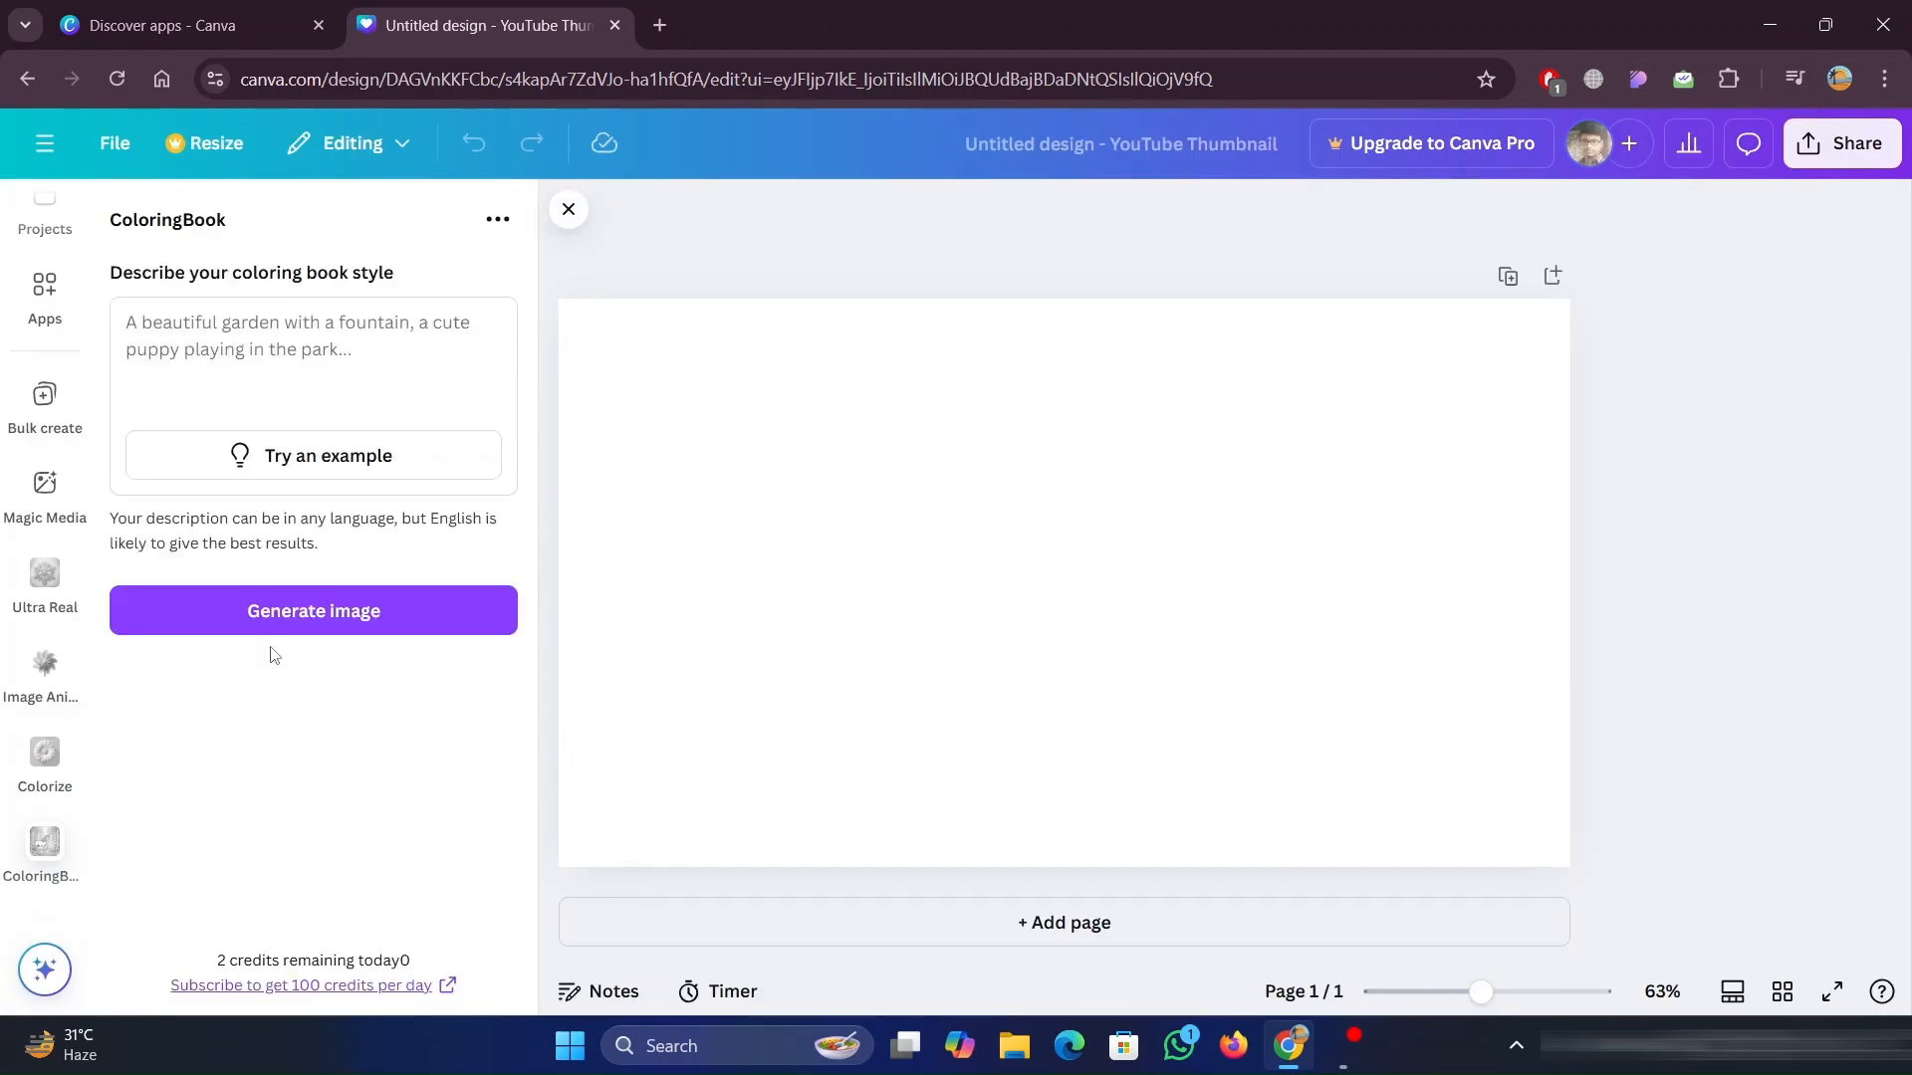
Generate a coloring book image from the description "A beautiful garden with horses, goats, sheep and girls playing."
left_click(337, 348)
left_click(303, 455)
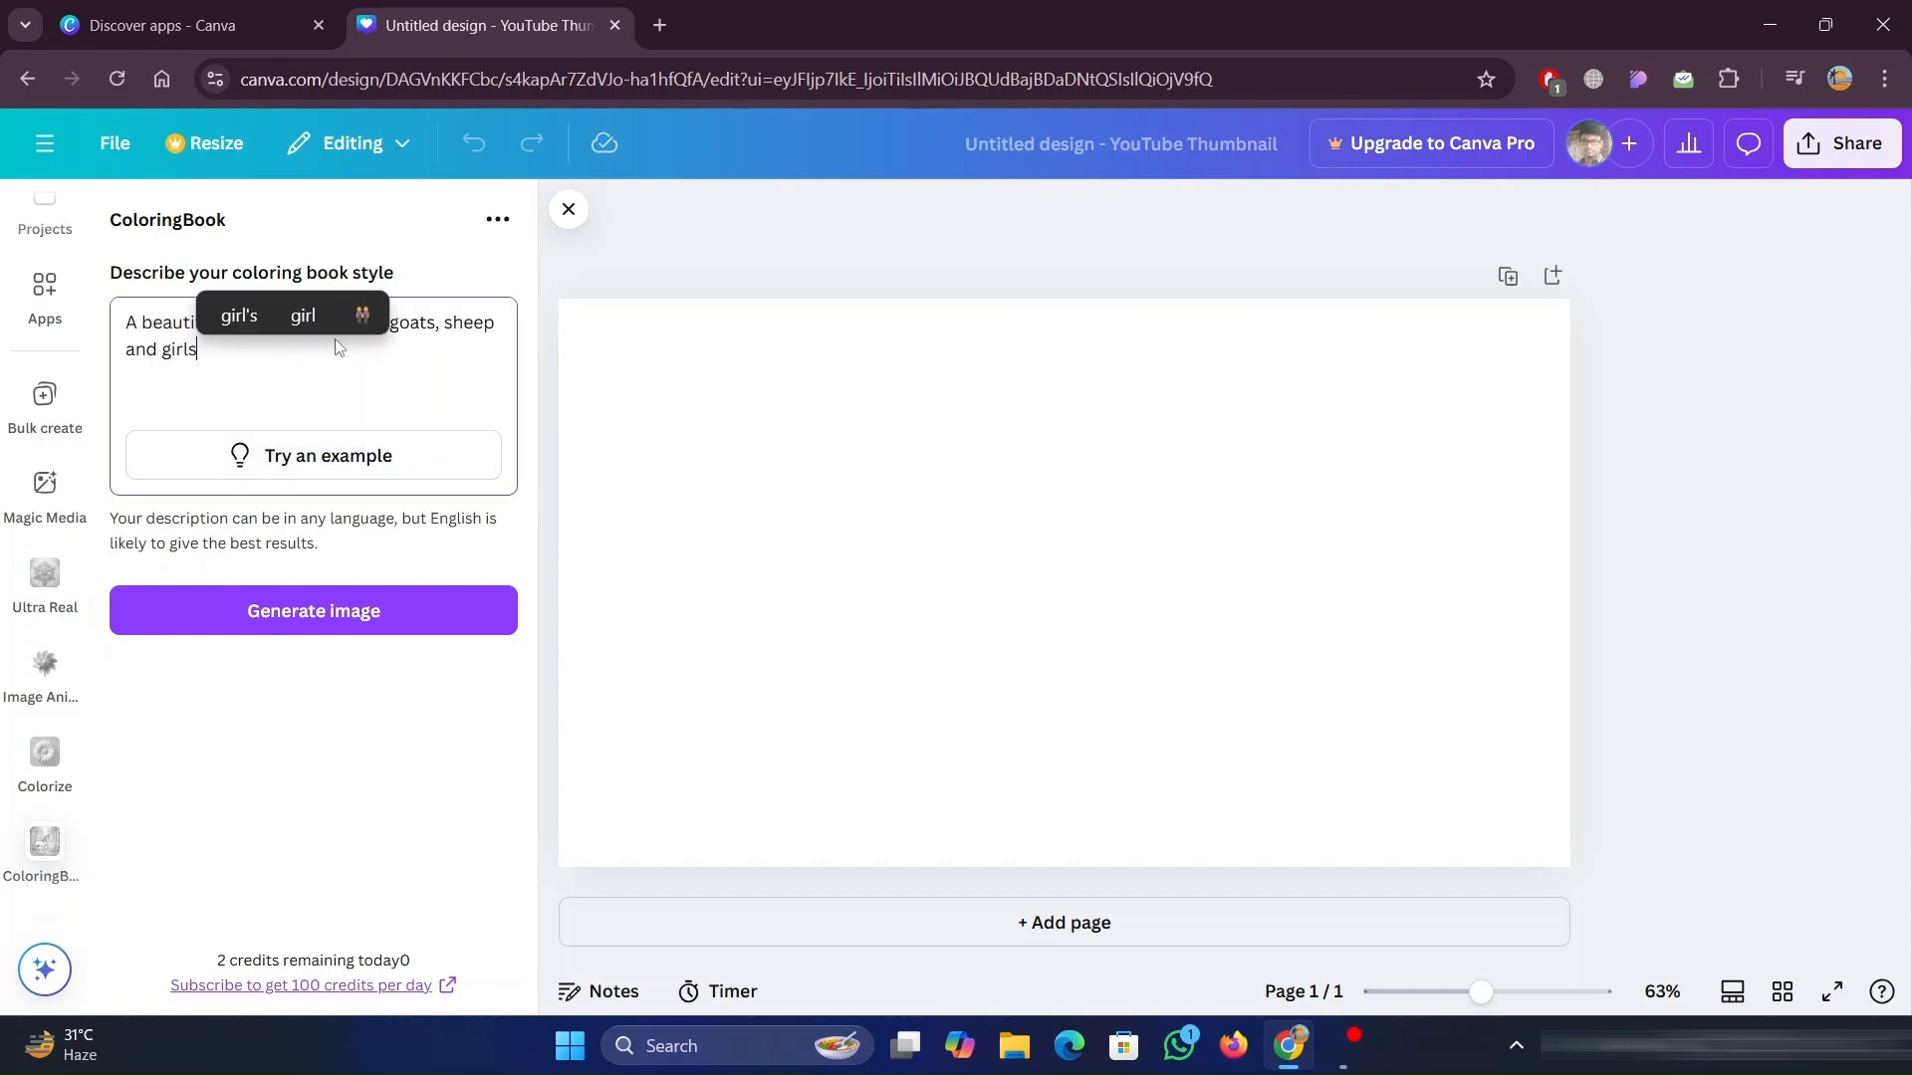
type("rls ")
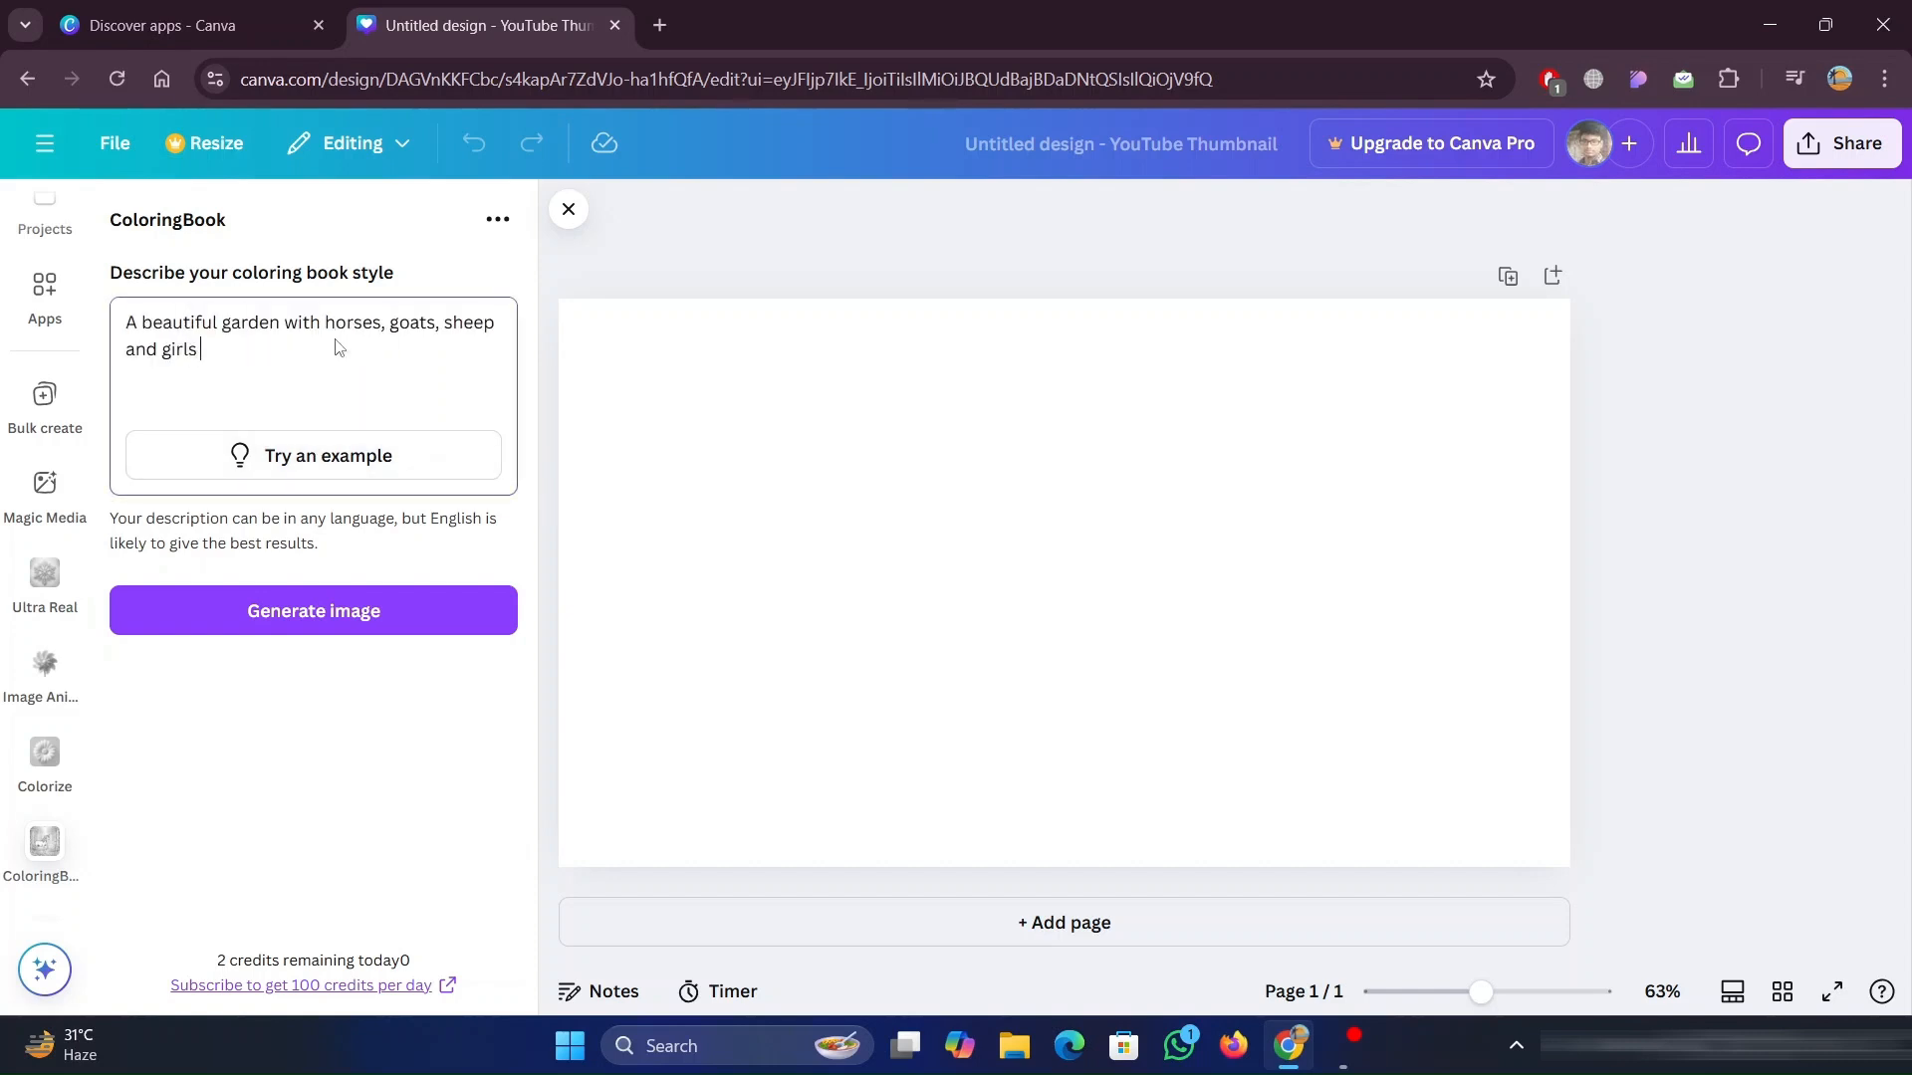
type("playing.")
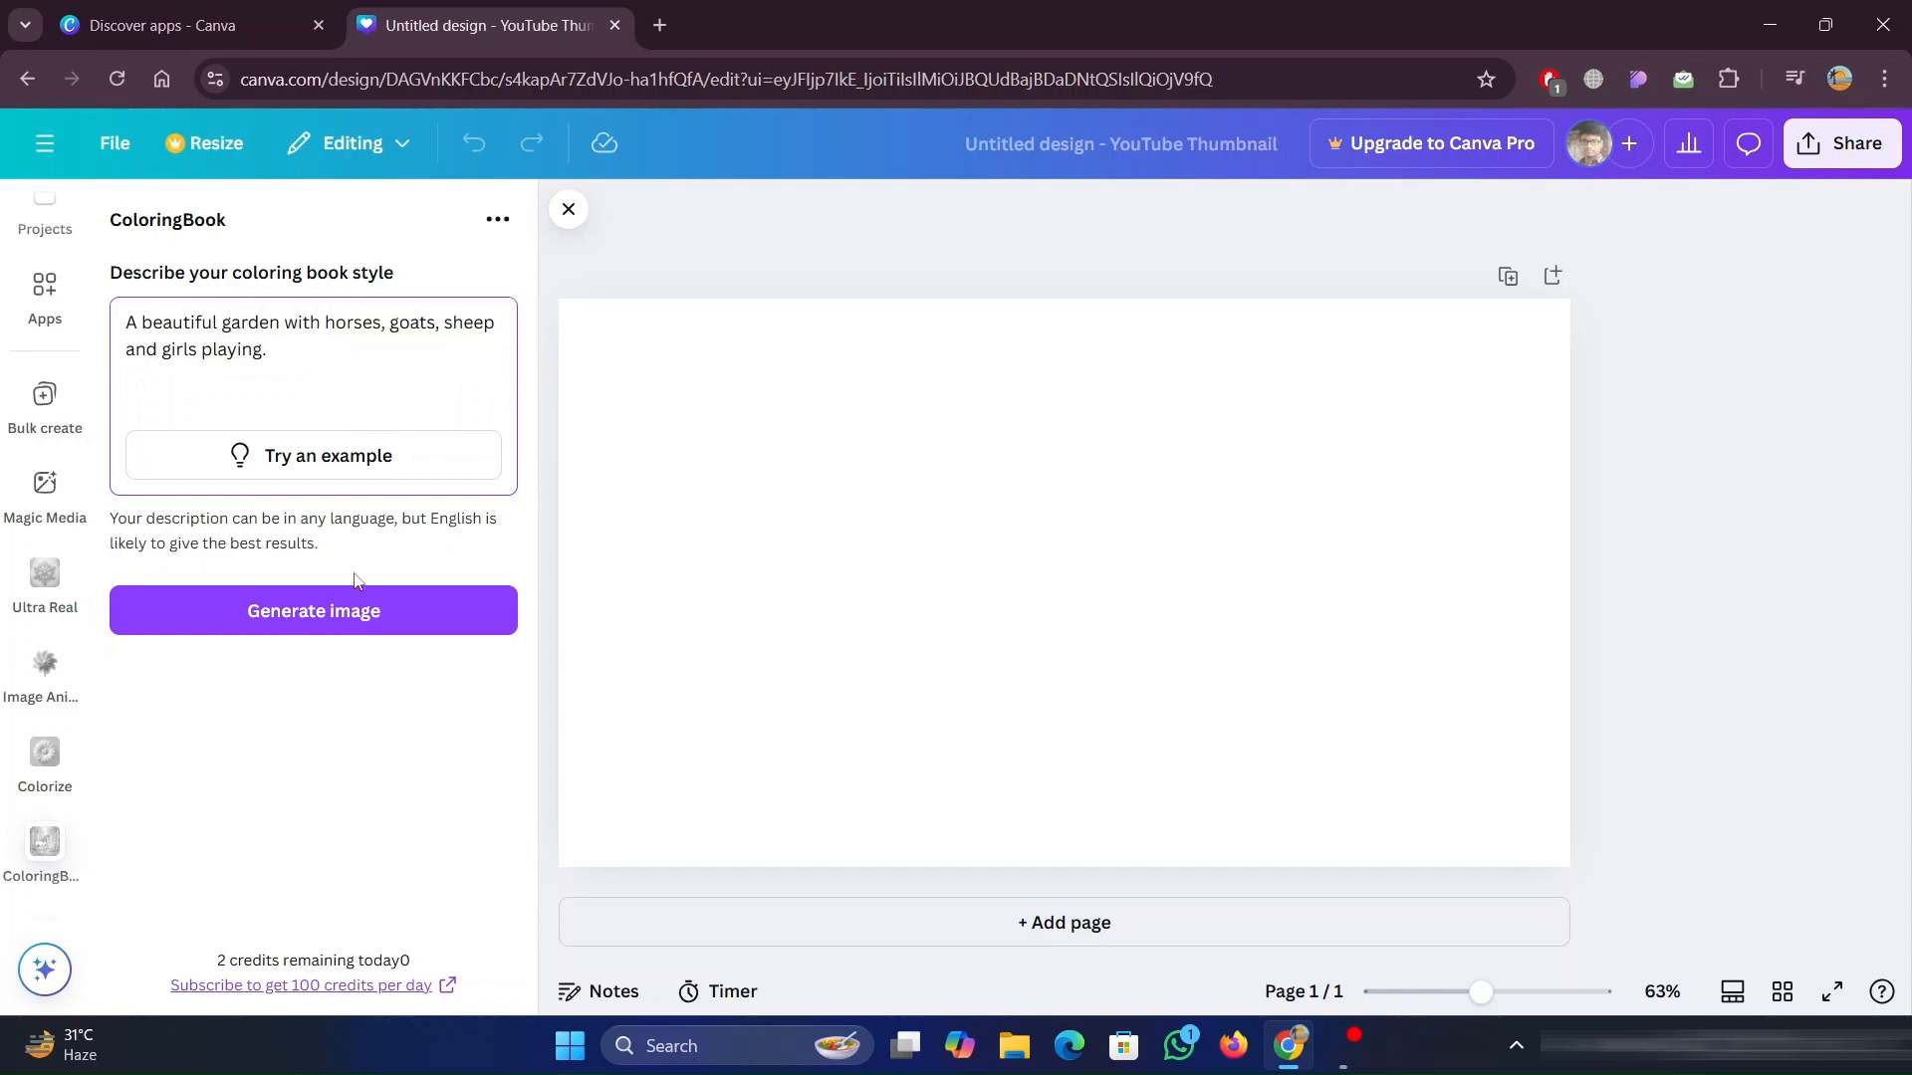
left_click(351, 611)
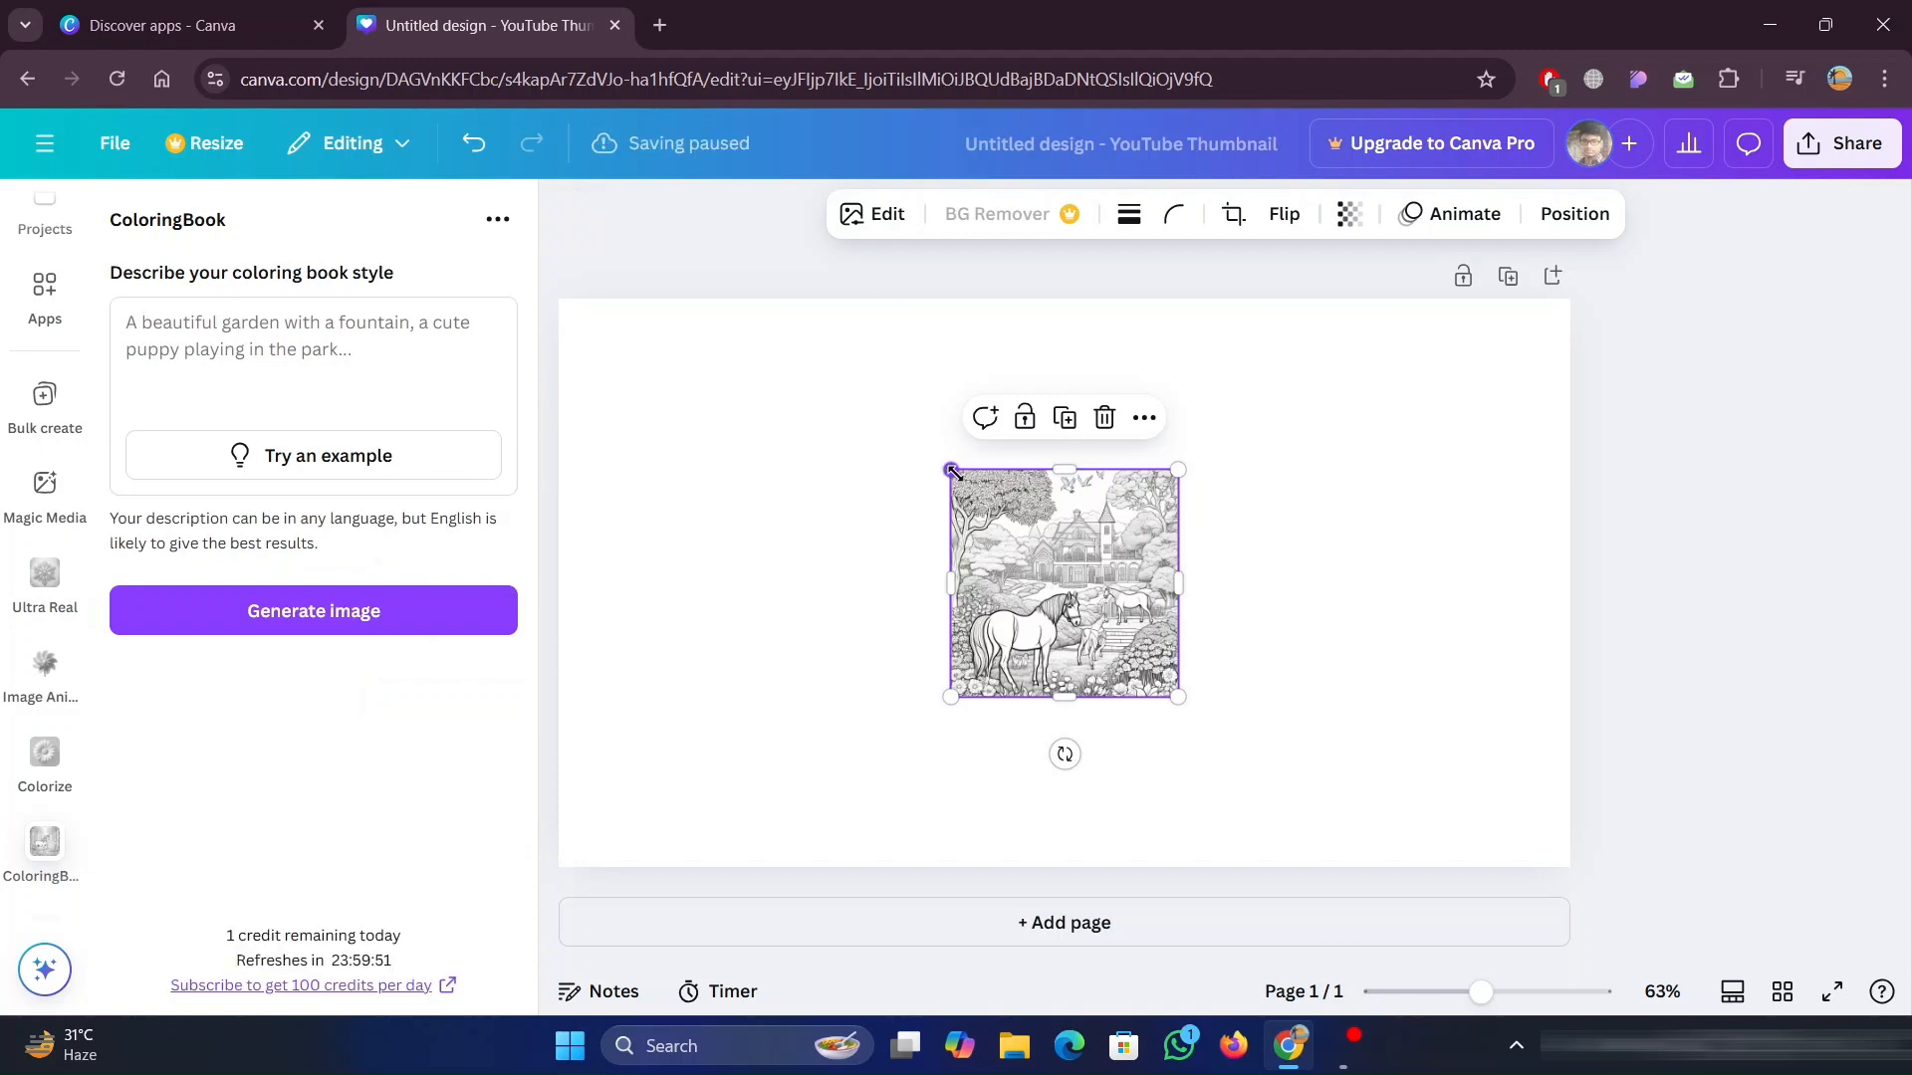
Enlarge the generated coloring book picture to nearly the page height and reposition it around the page centre
left_click_drag(951, 469, 577, 349)
left_click_drag(1007, 515, 1112, 617)
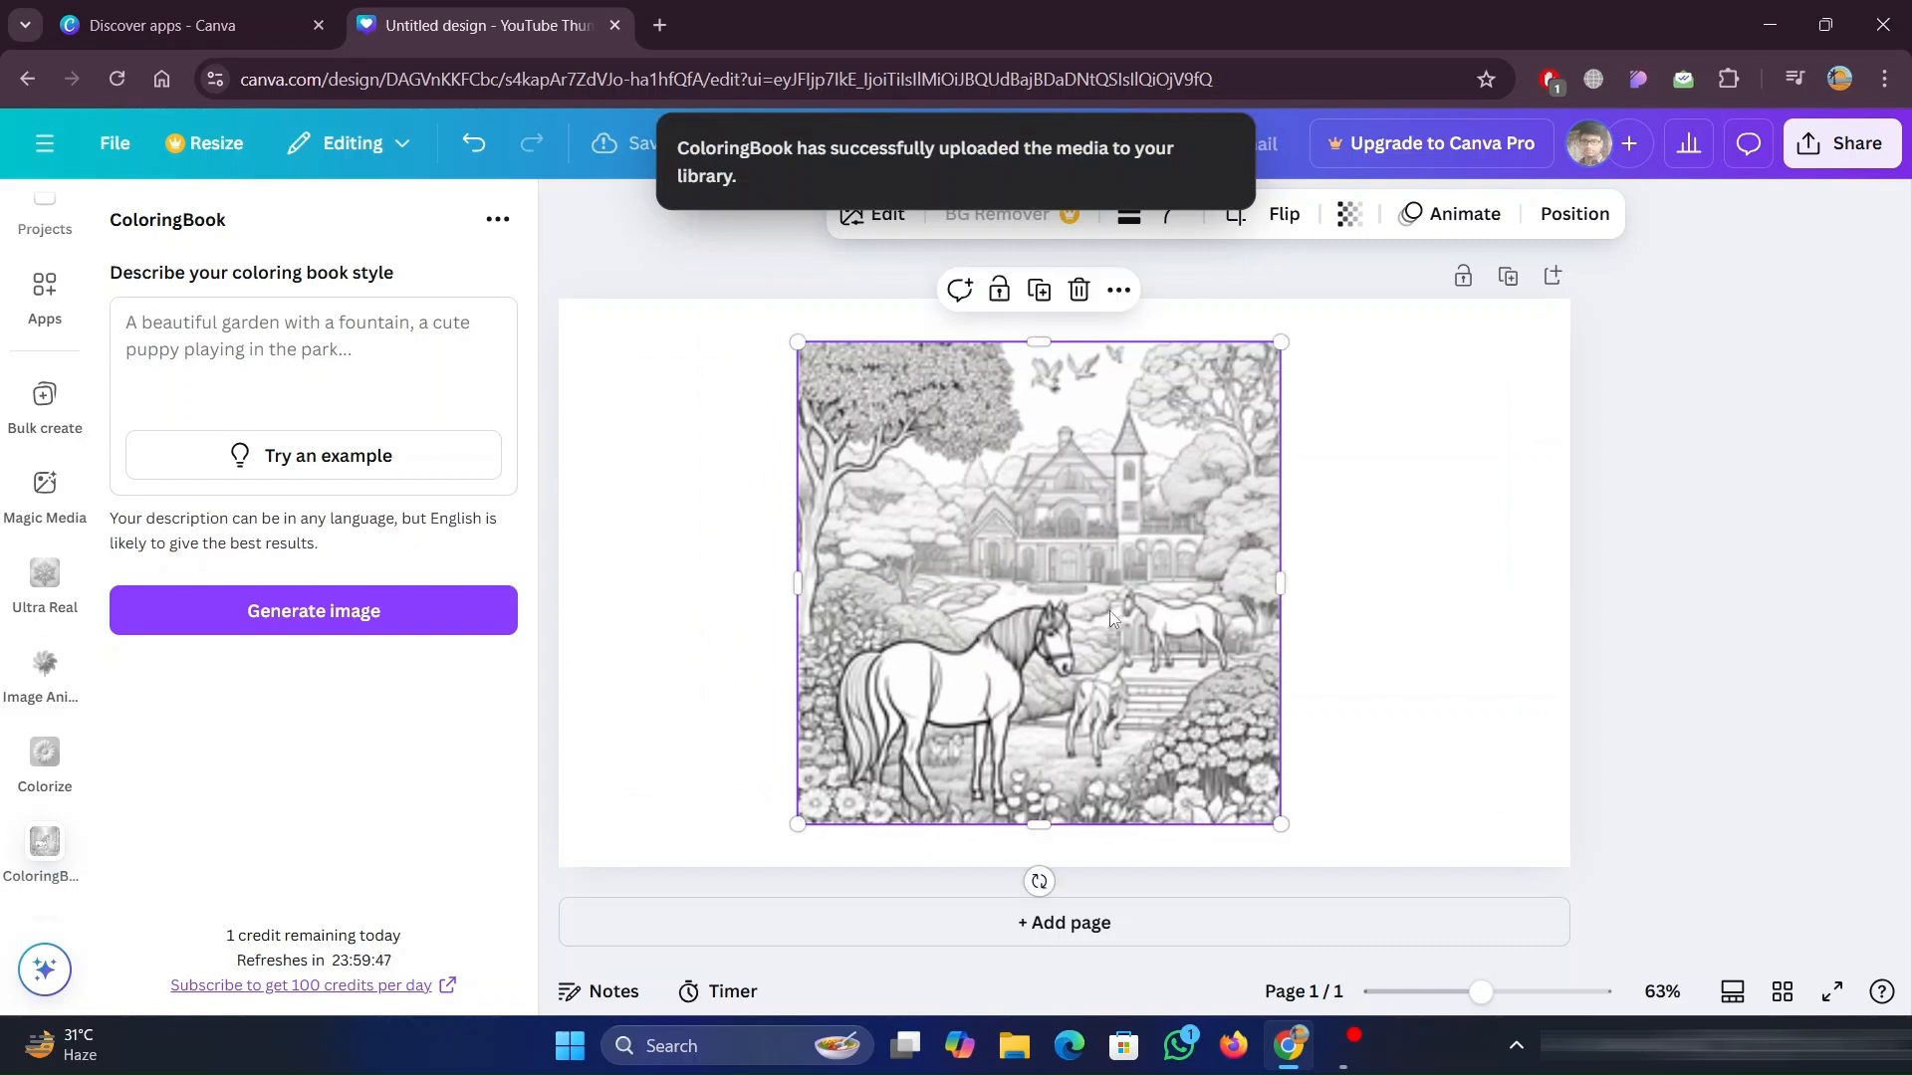
left_click_drag(797, 341, 658, 398)
left_click_drag(947, 492, 998, 514)
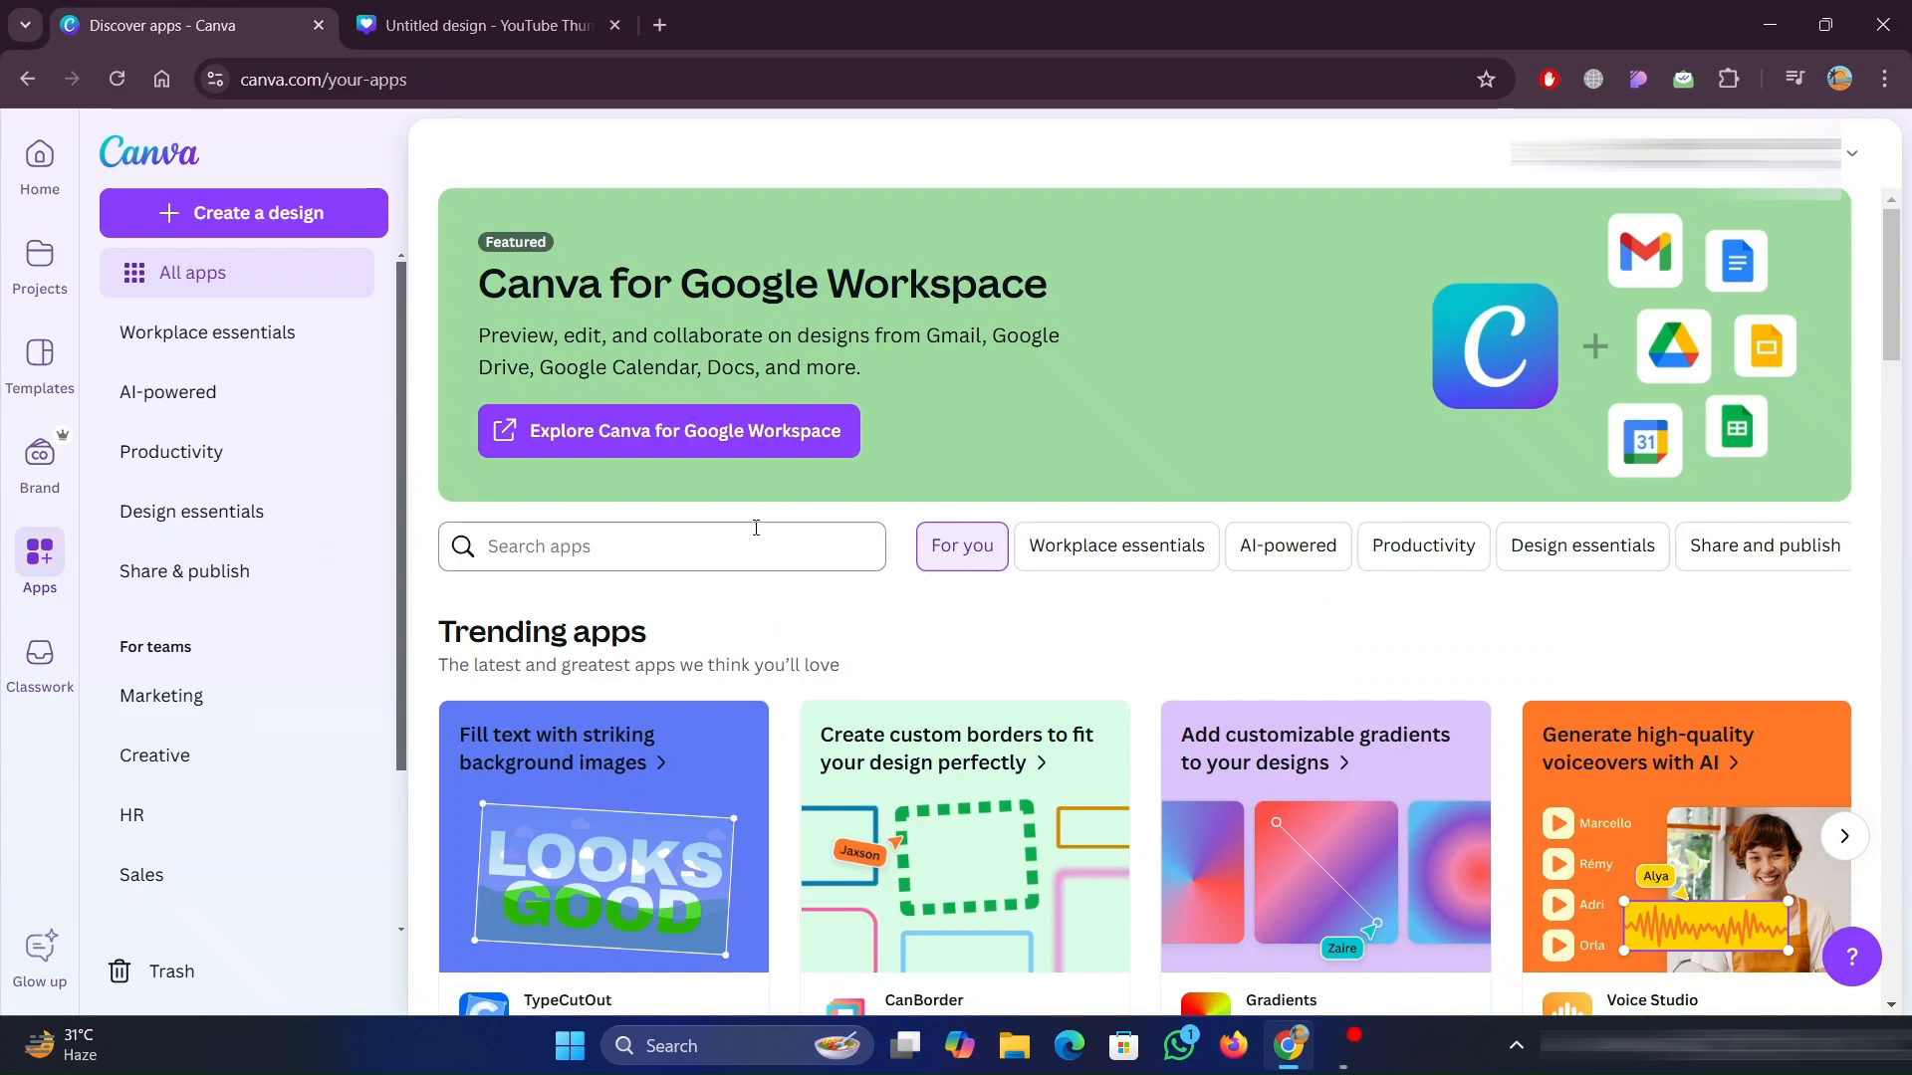
Find the Image Animate app and open it for use in a new YouTube Thumbnail design
left_click(756, 529)
type("Image ")
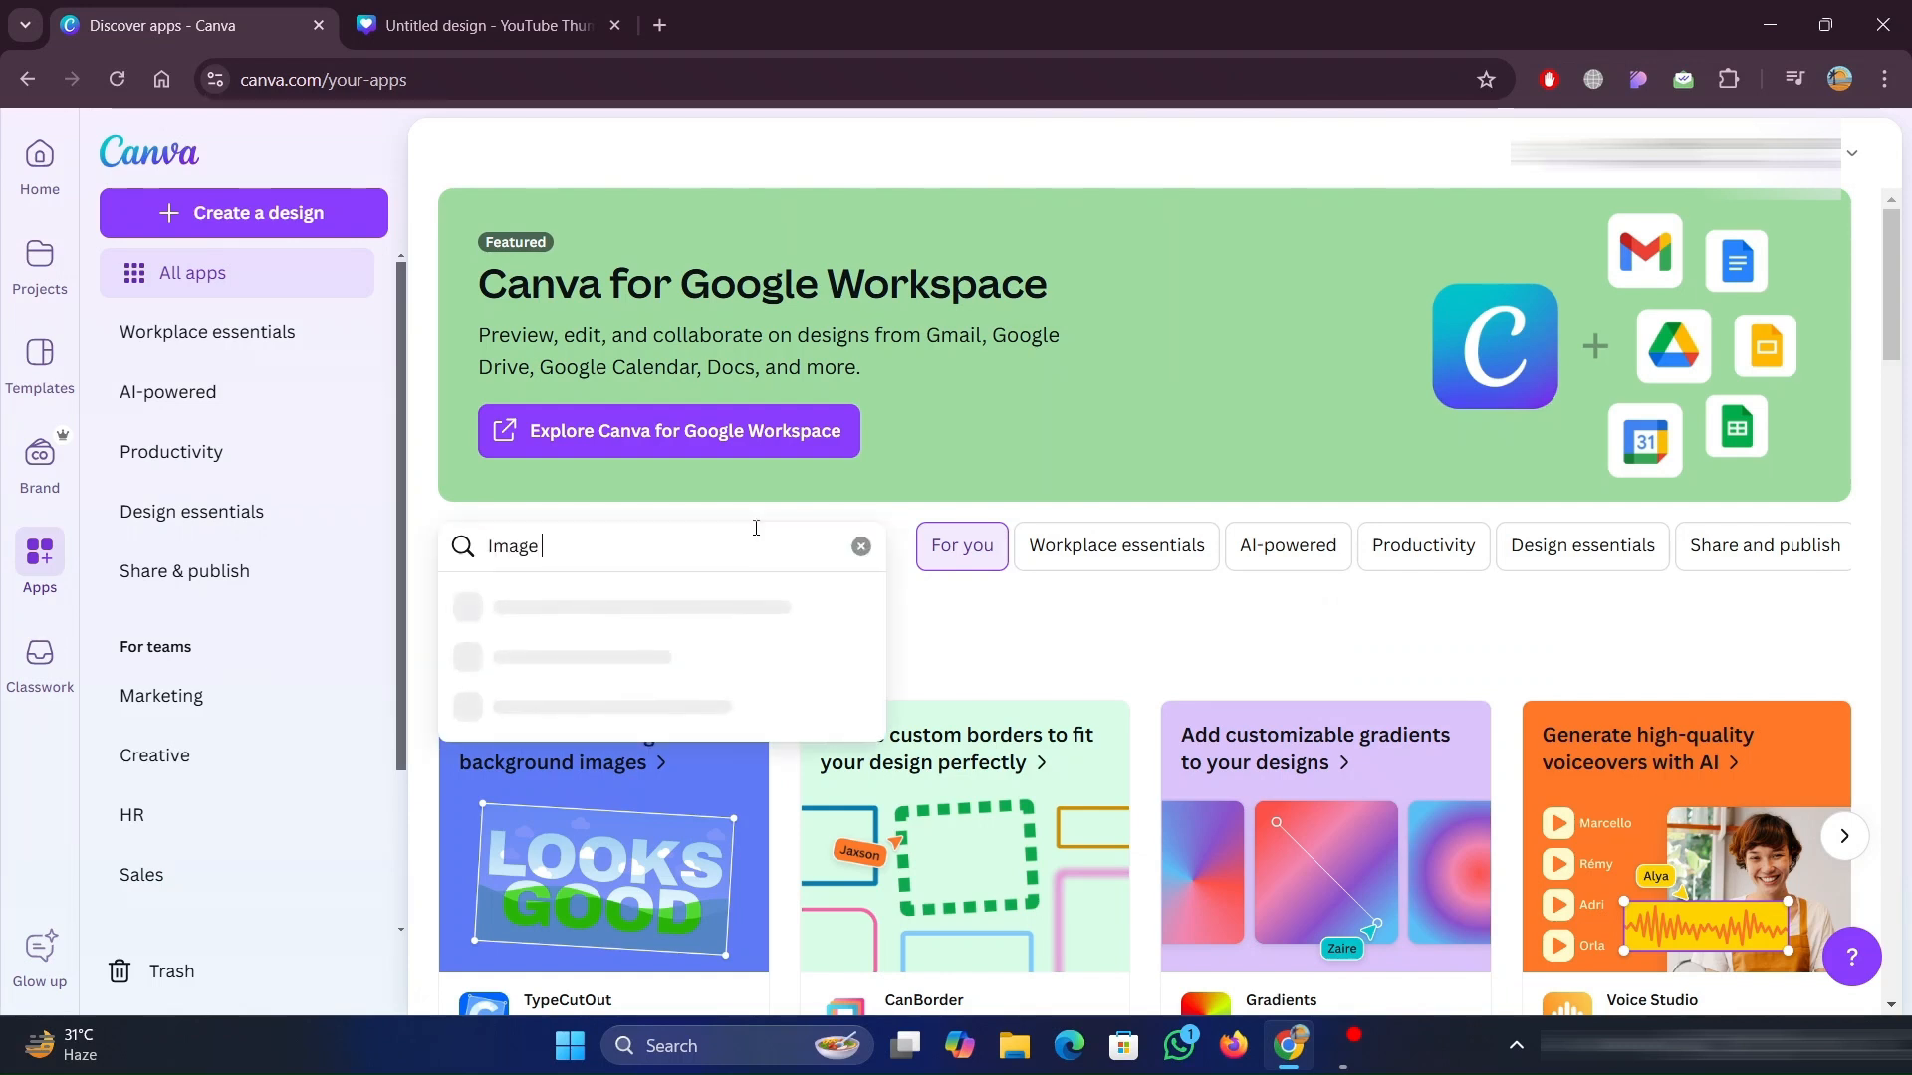
type("Animate")
key("Return")
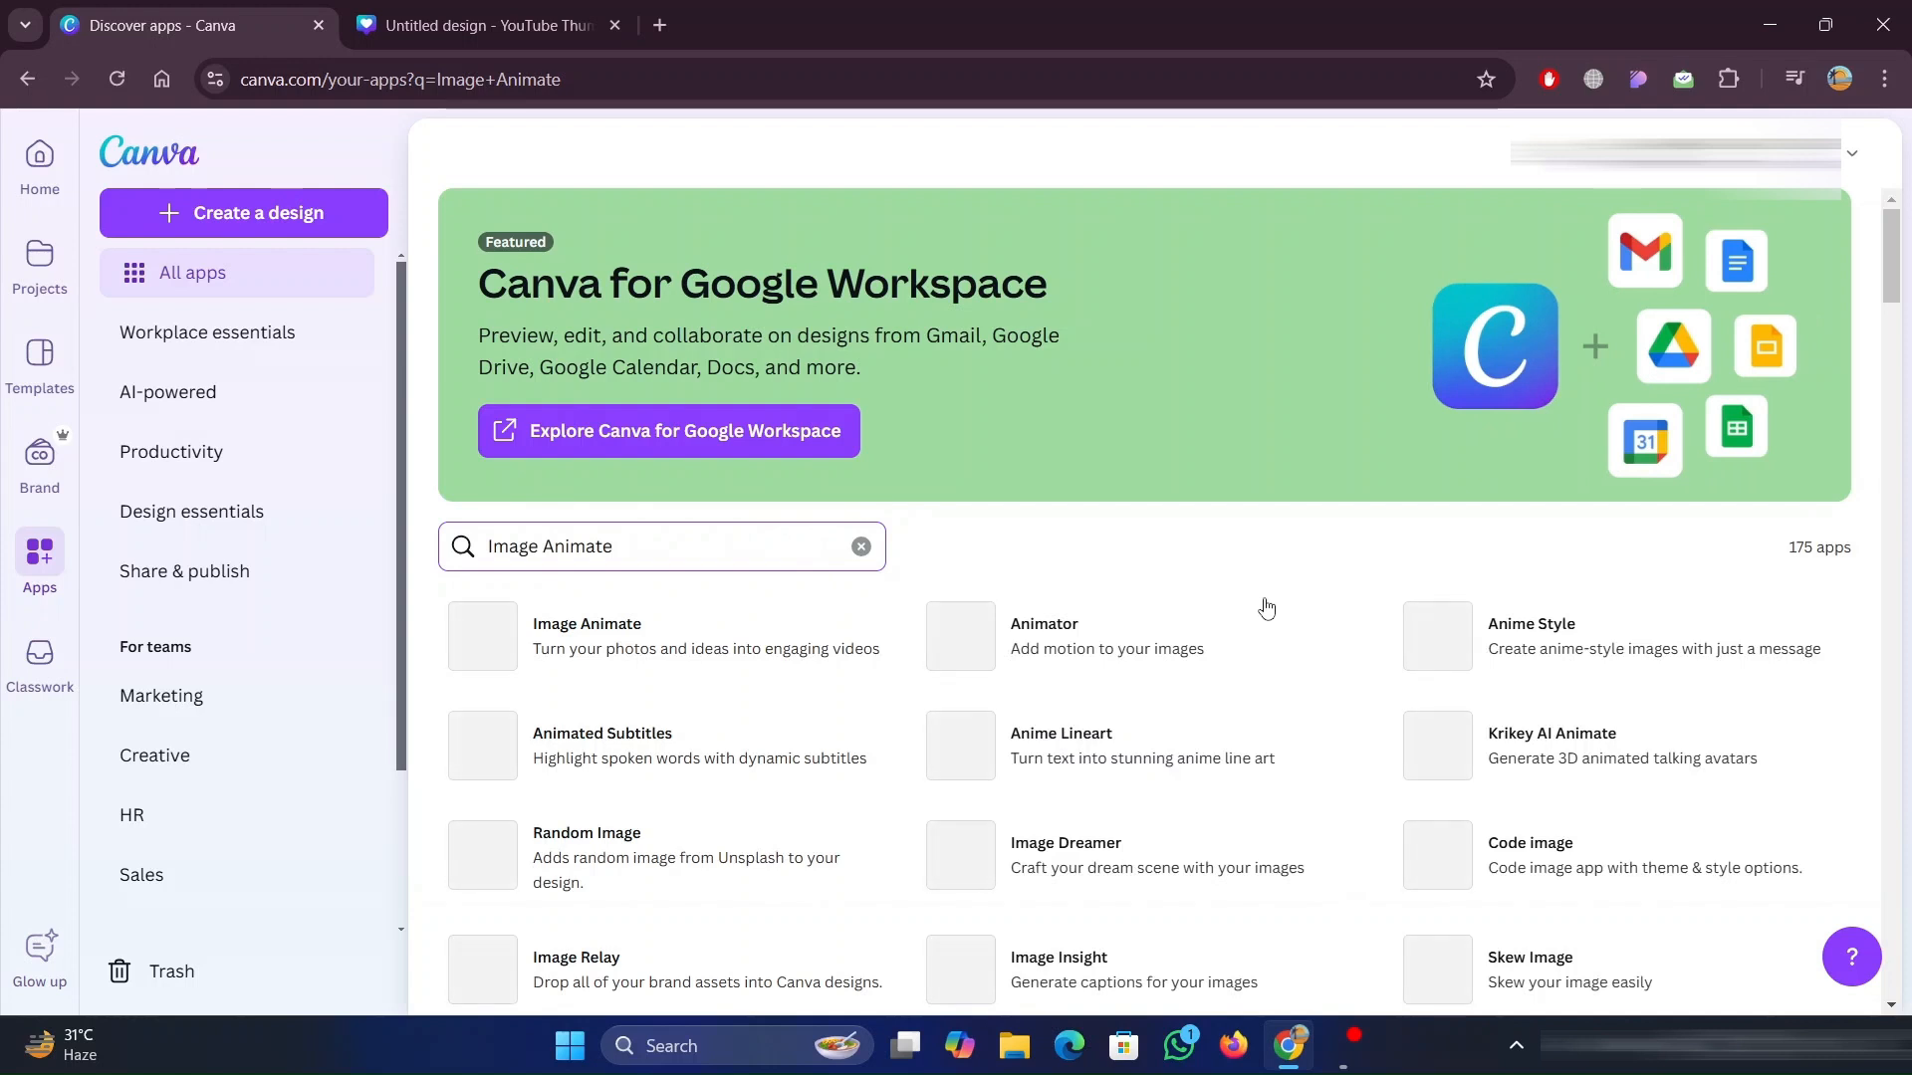
left_click(654, 666)
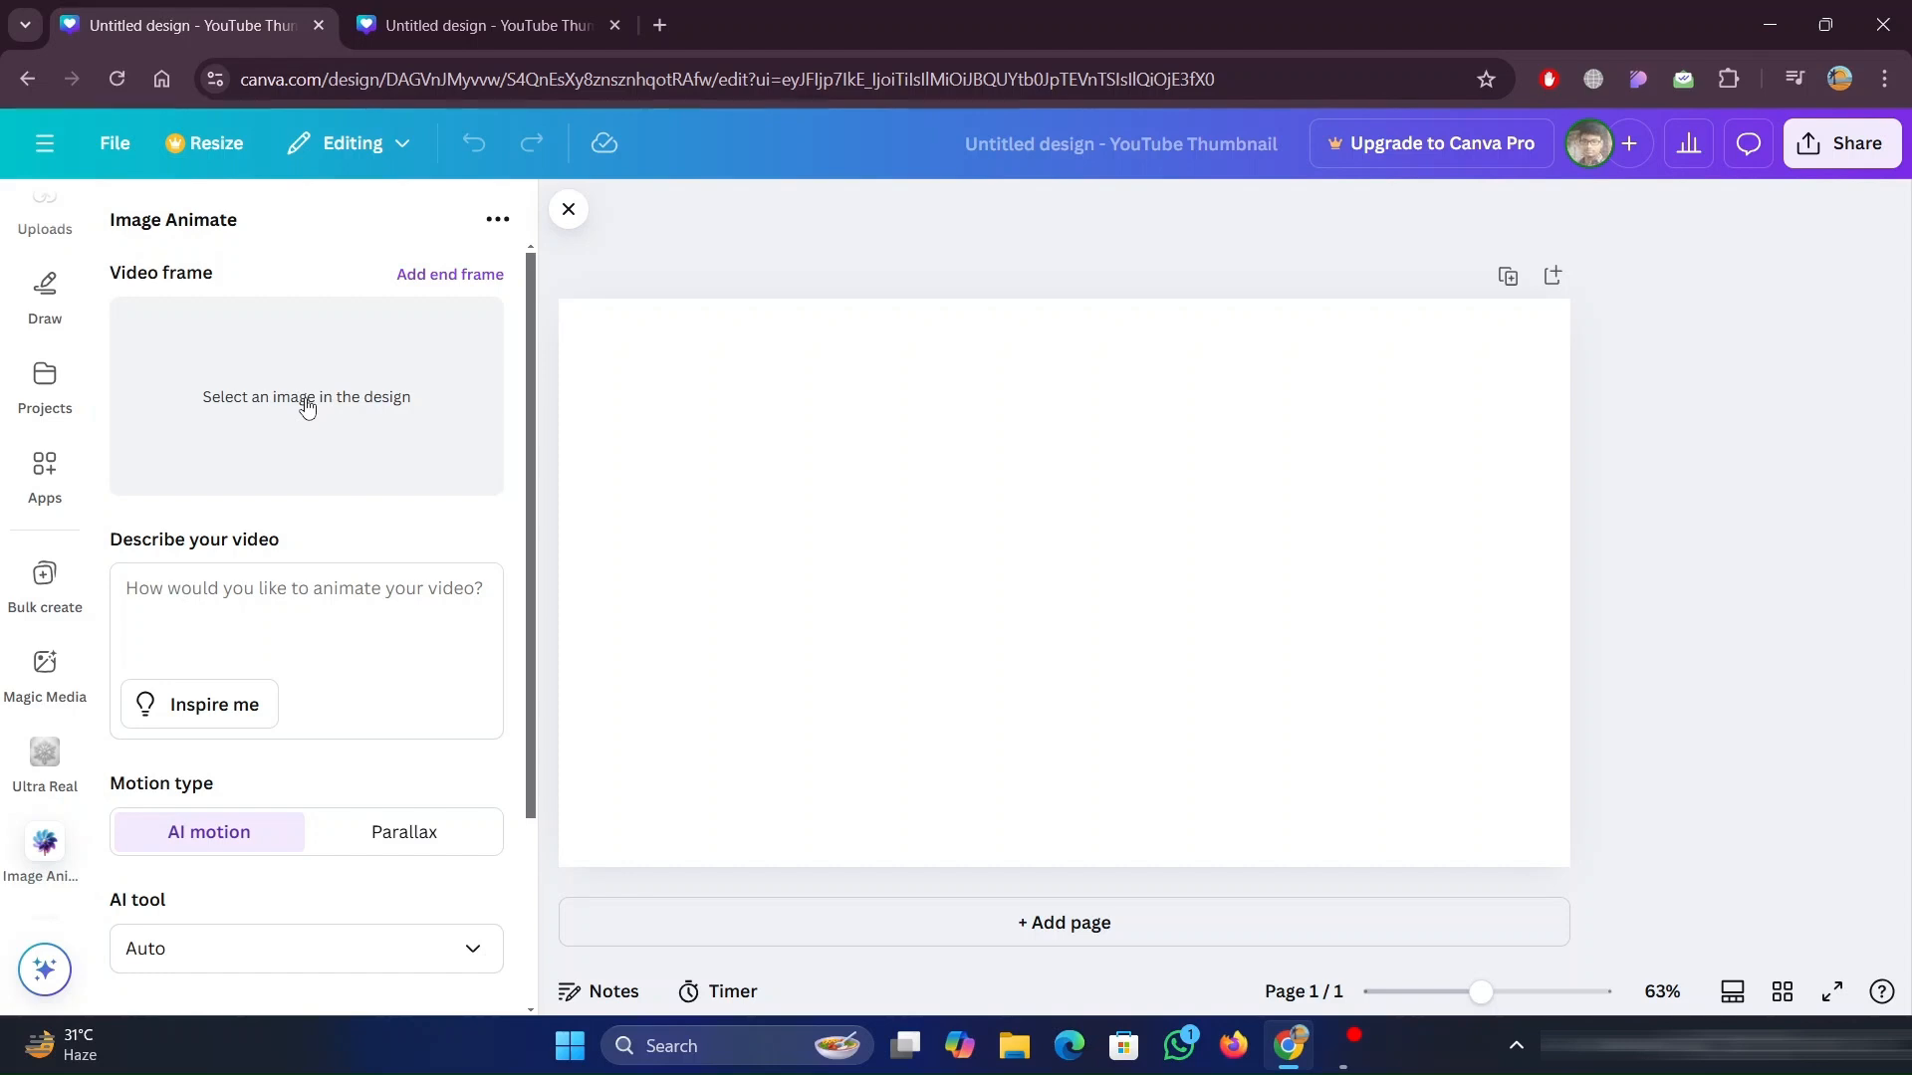
Add the uploaded picture of the cartoon woman in a hat to the page and enlarge it to about the page height
left_click(1009, 508)
scroll(50, 419, "up", 4)
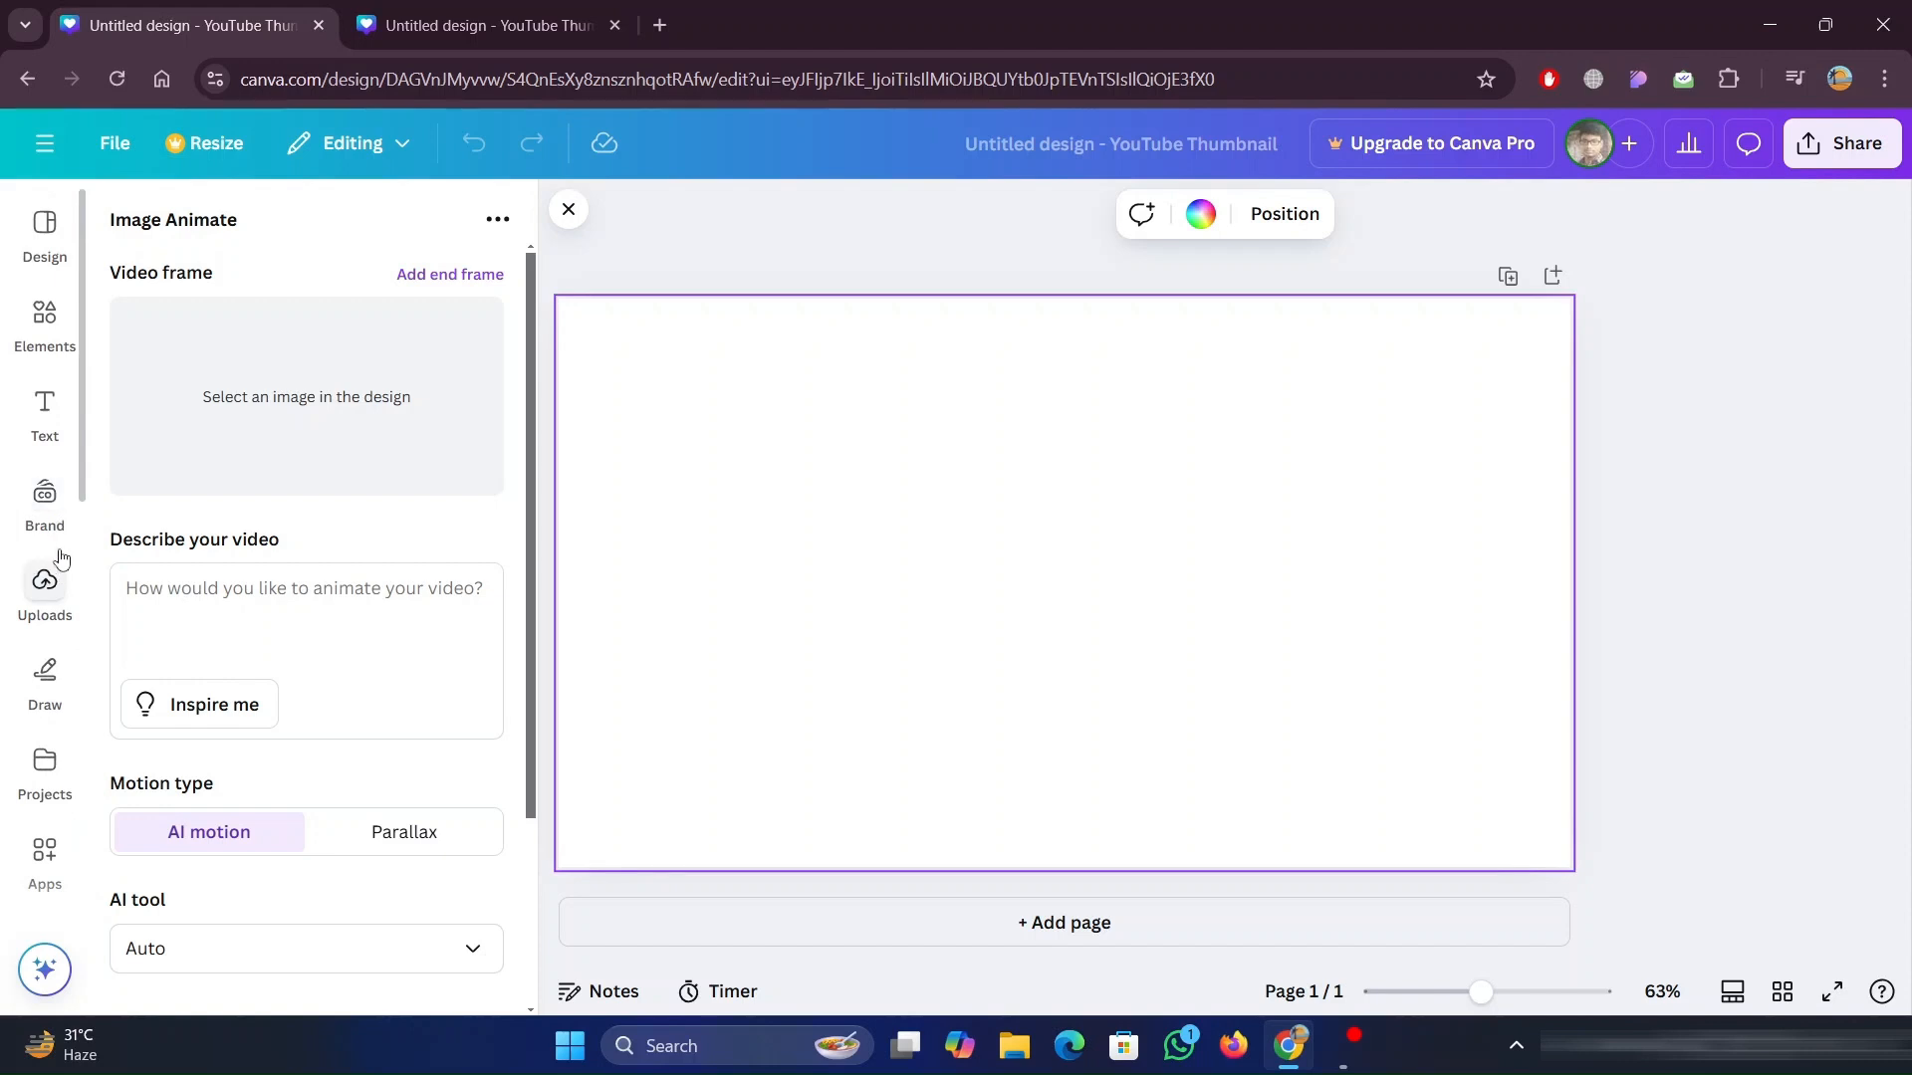
left_click(45, 590)
scroll(295, 645, "up", 5)
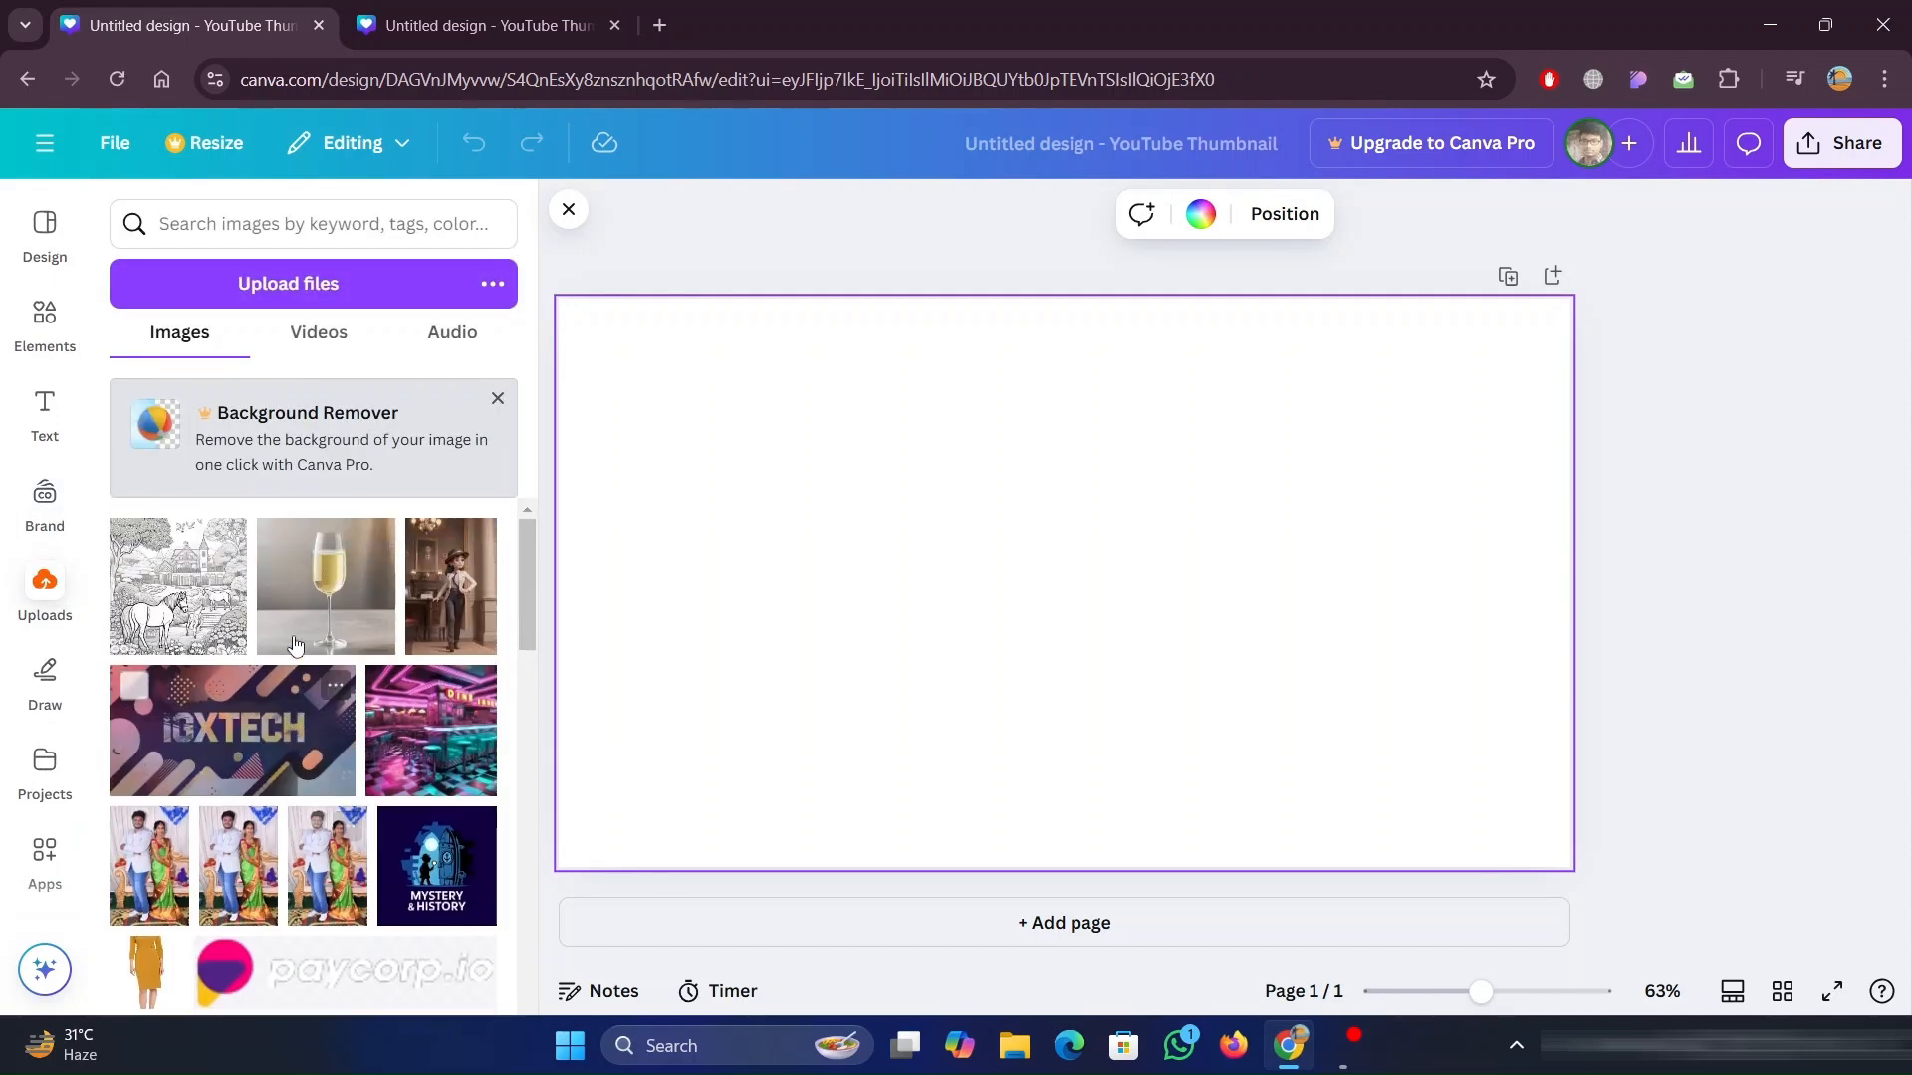
left_click(449, 592)
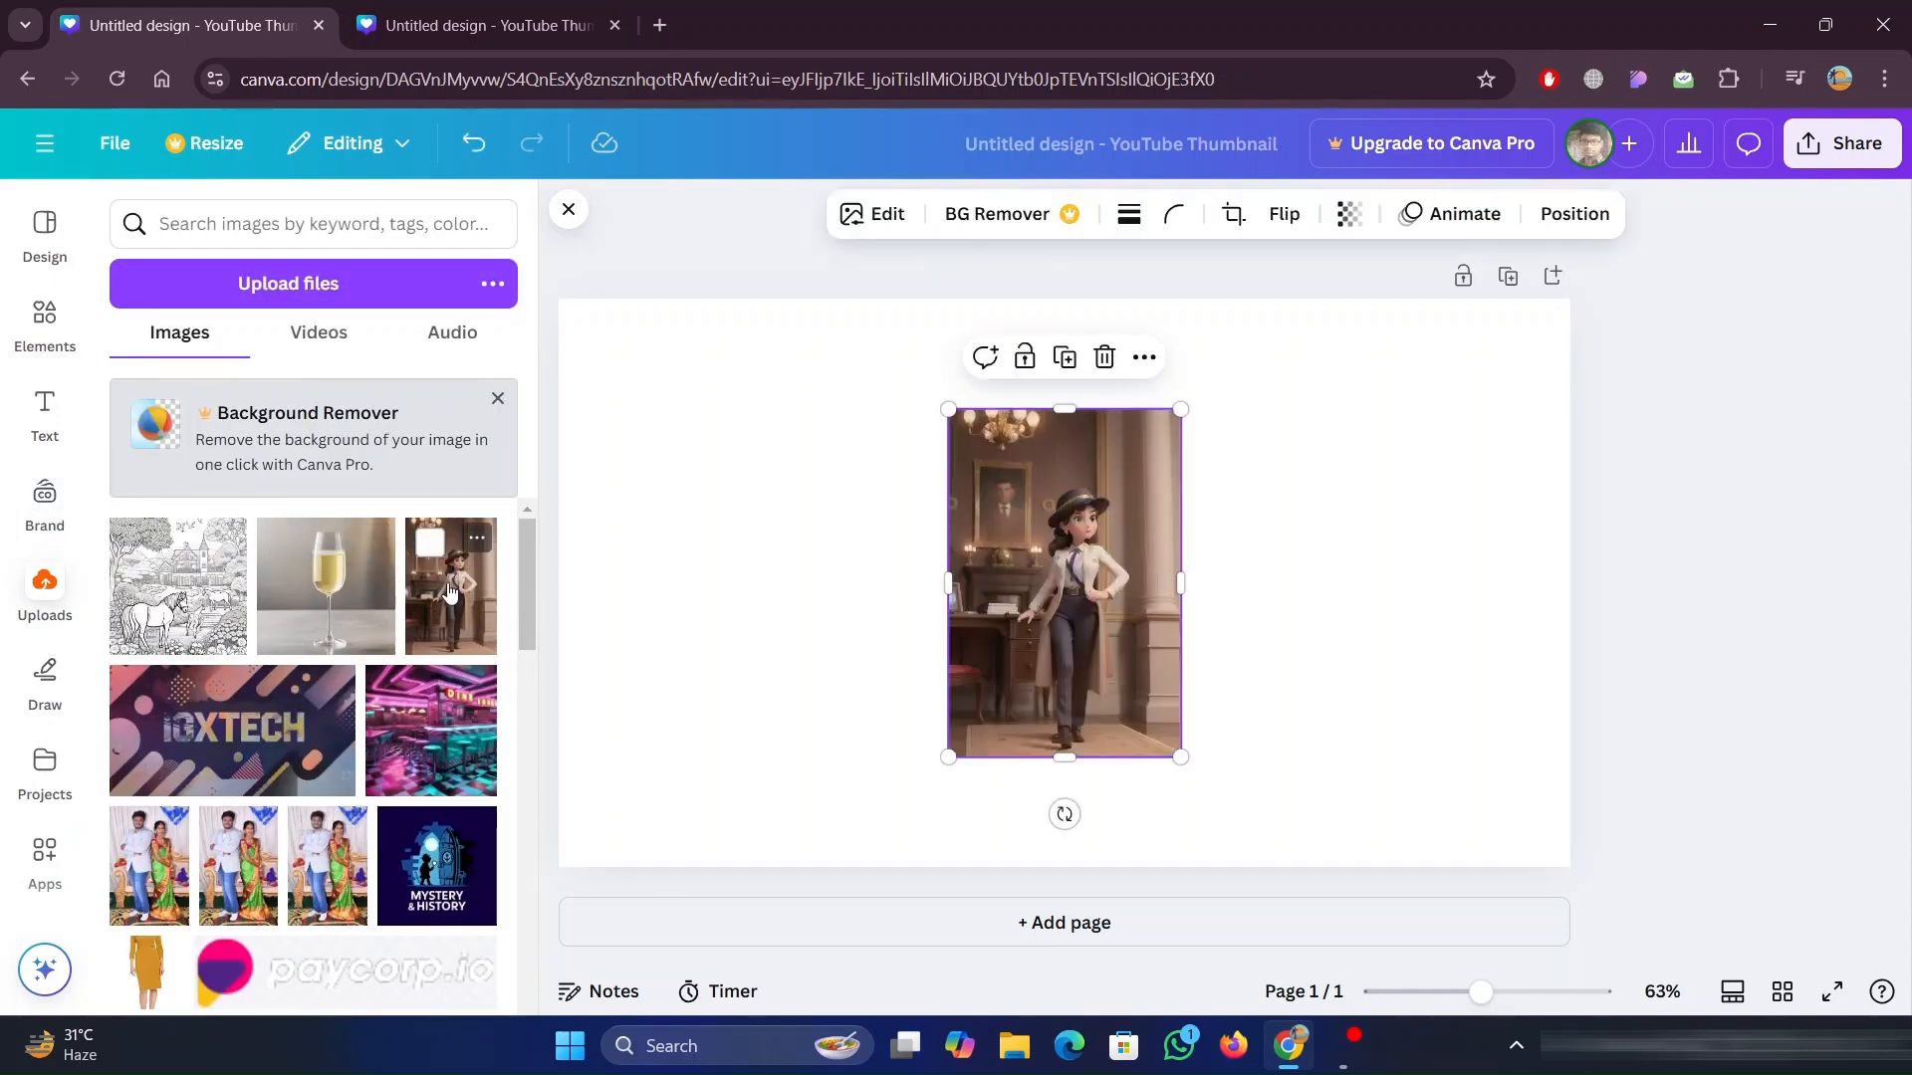
left_click_drag(948, 408, 558, 364)
left_click_drag(1075, 466, 1169, 581)
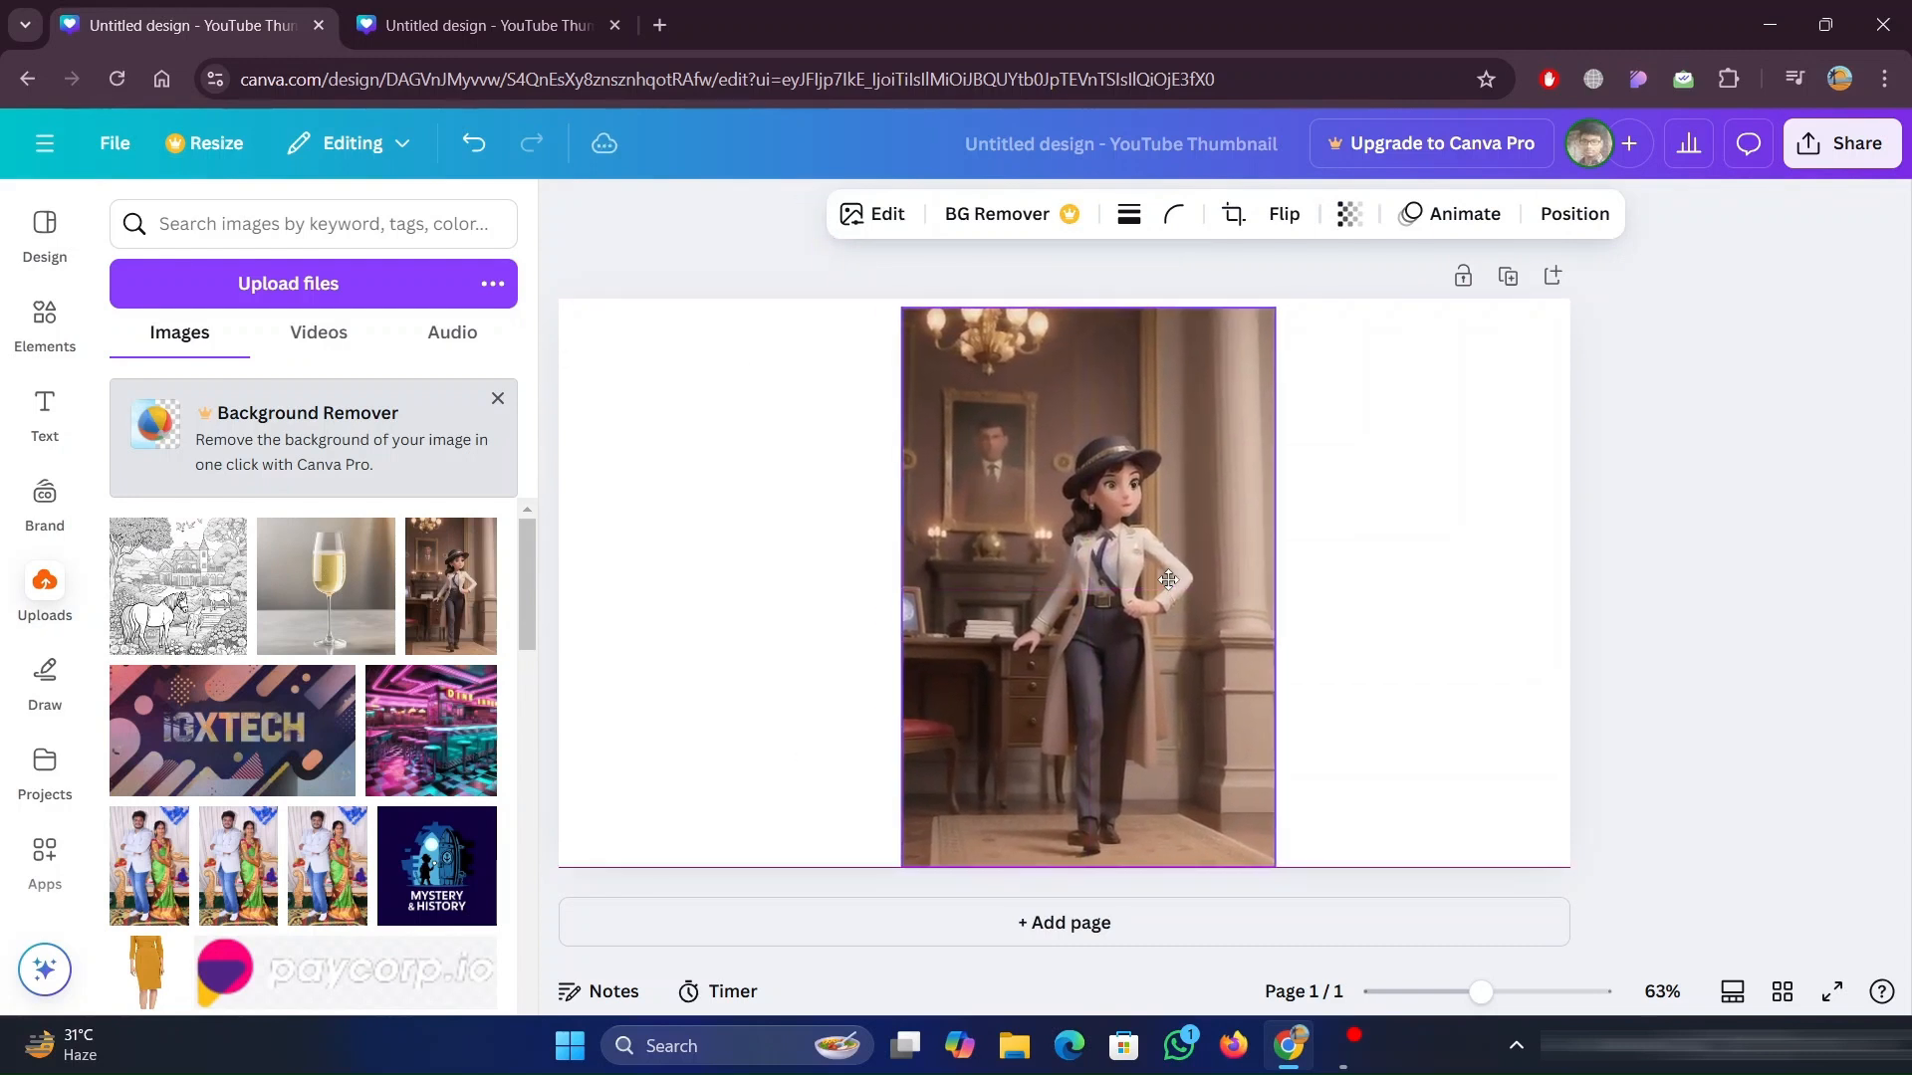
Return to the Image Animate app with the cartoon woman picture selected as the video frame
scroll(60, 637, "down", 3)
scroll(59, 637, "down", 5)
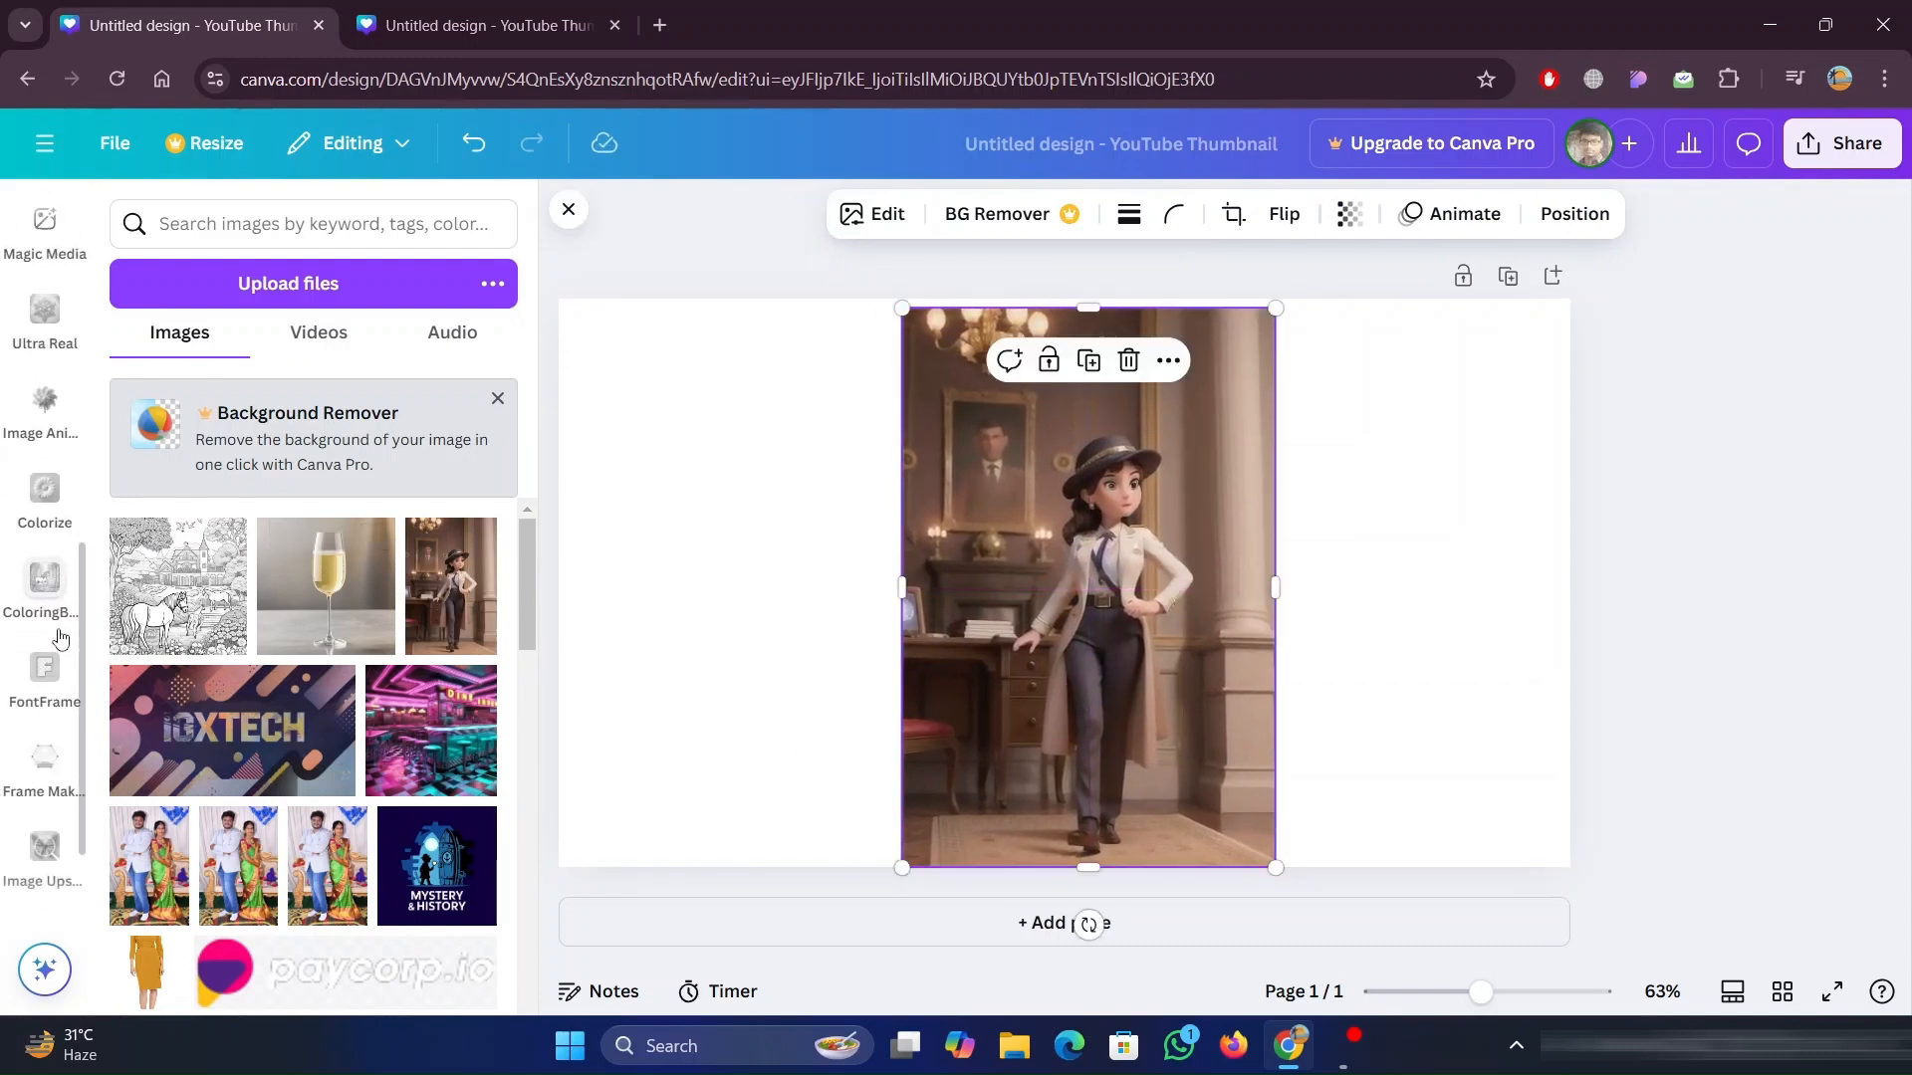
left_click(45, 279)
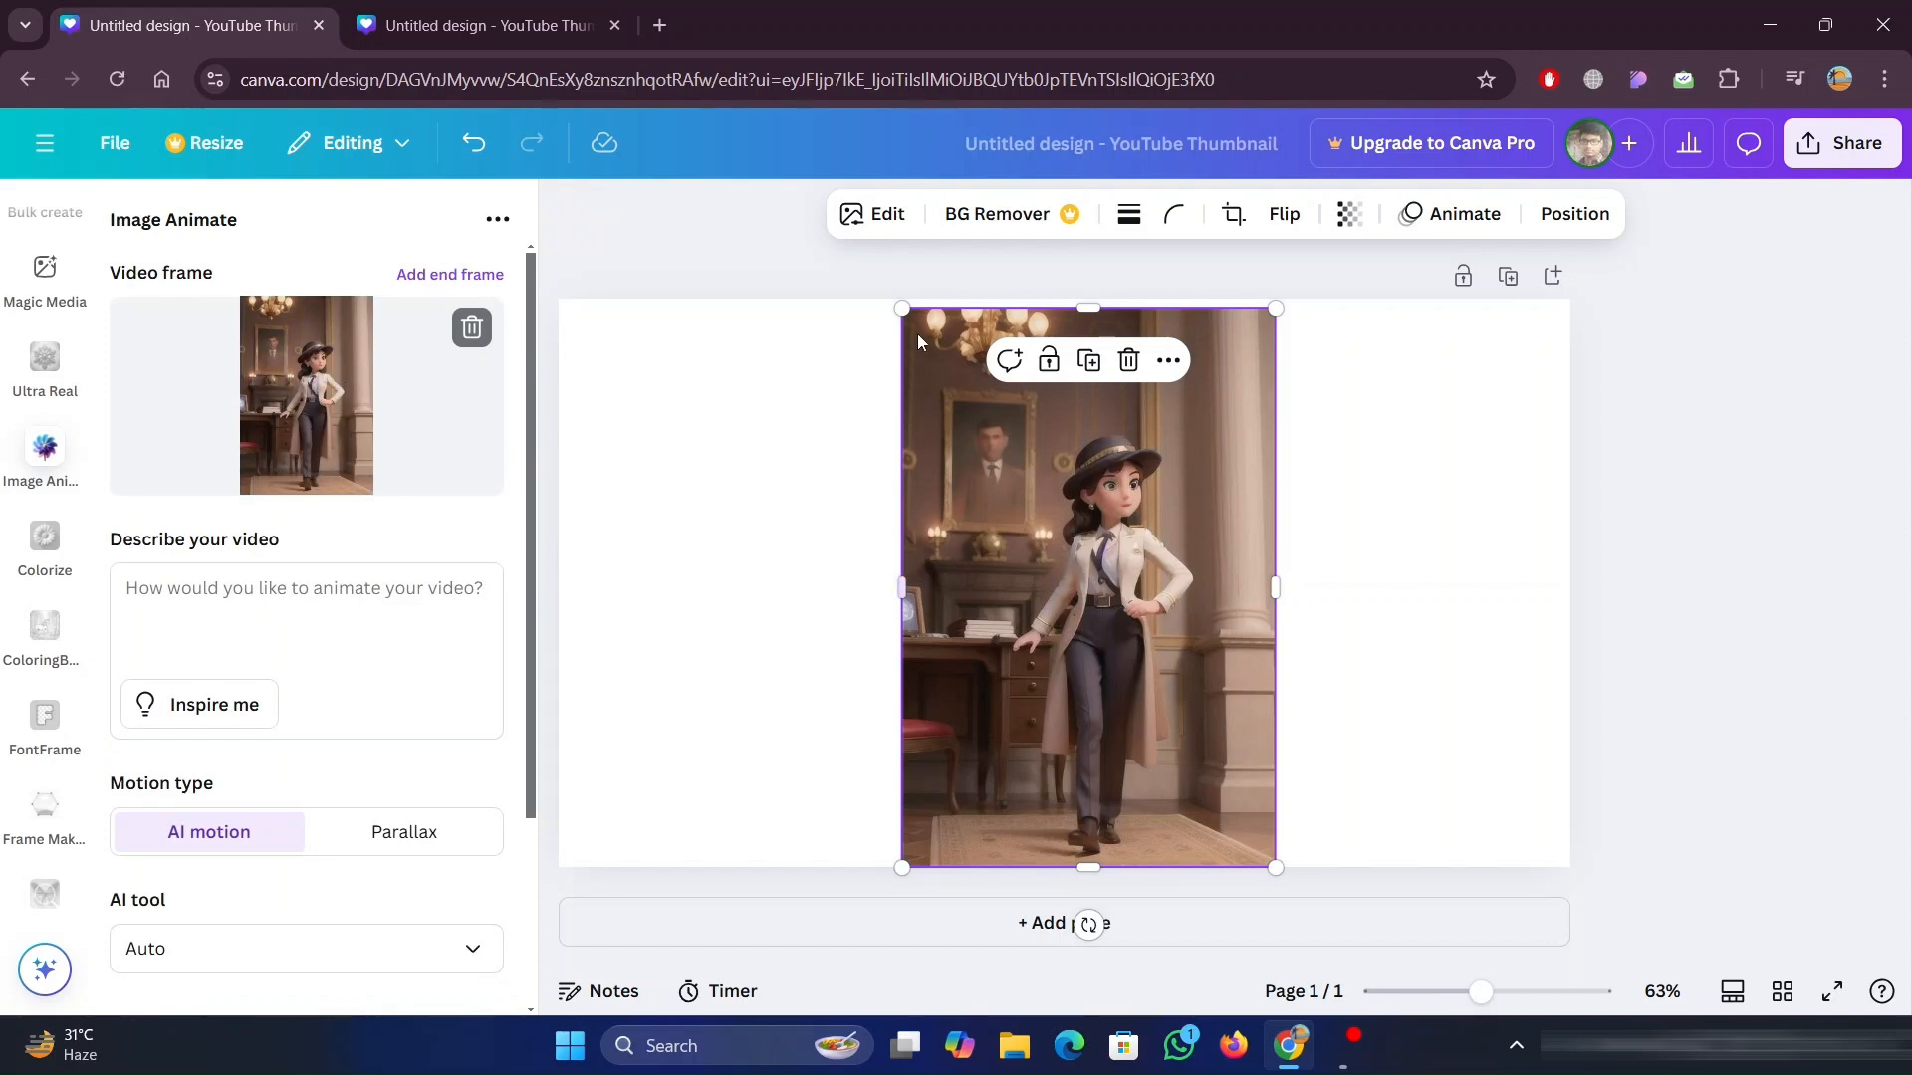
Enlarge the cartoon woman picture beyond the page height, centre it on the page and deselect it
left_click_drag(902, 309, 588, 279)
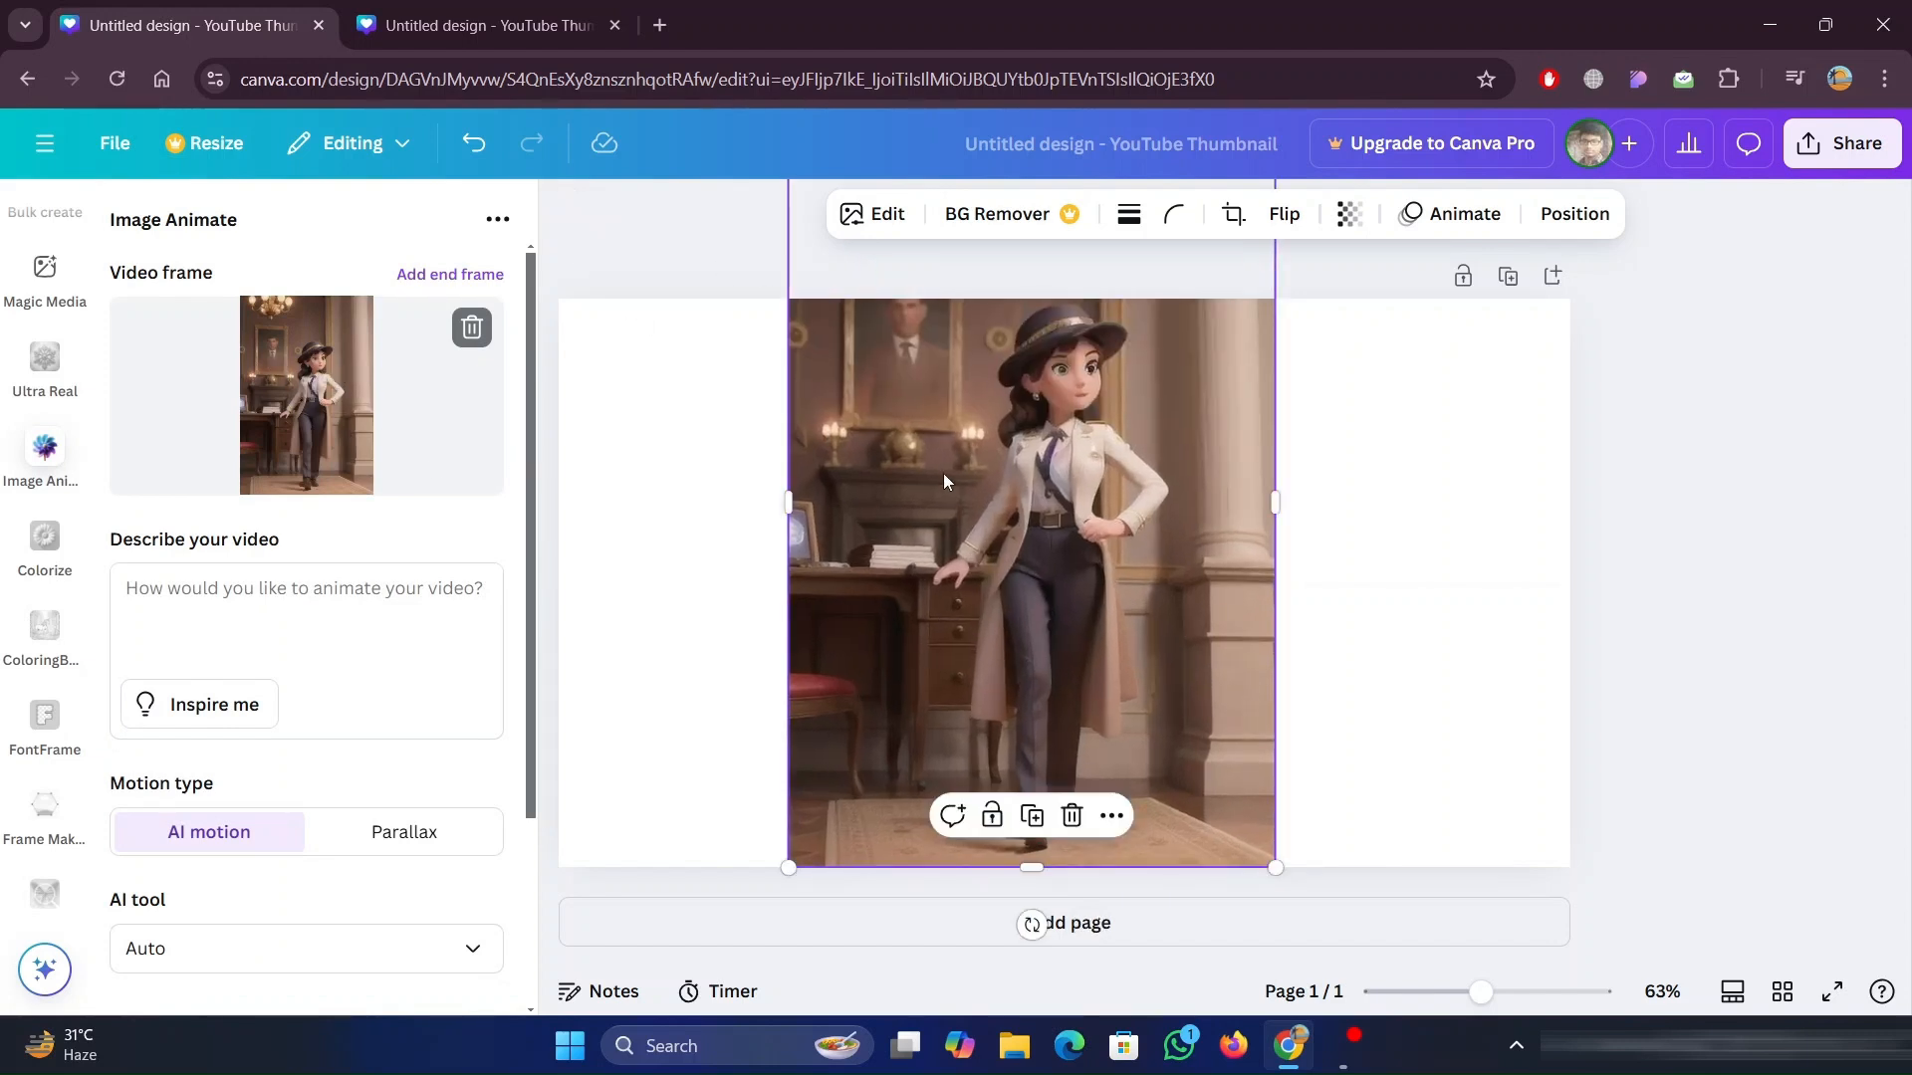
left_click_drag(987, 474, 1048, 531)
left_click(1511, 474)
Fill in the video description with an automatically suggested prompt for the picture
left_click(310, 610)
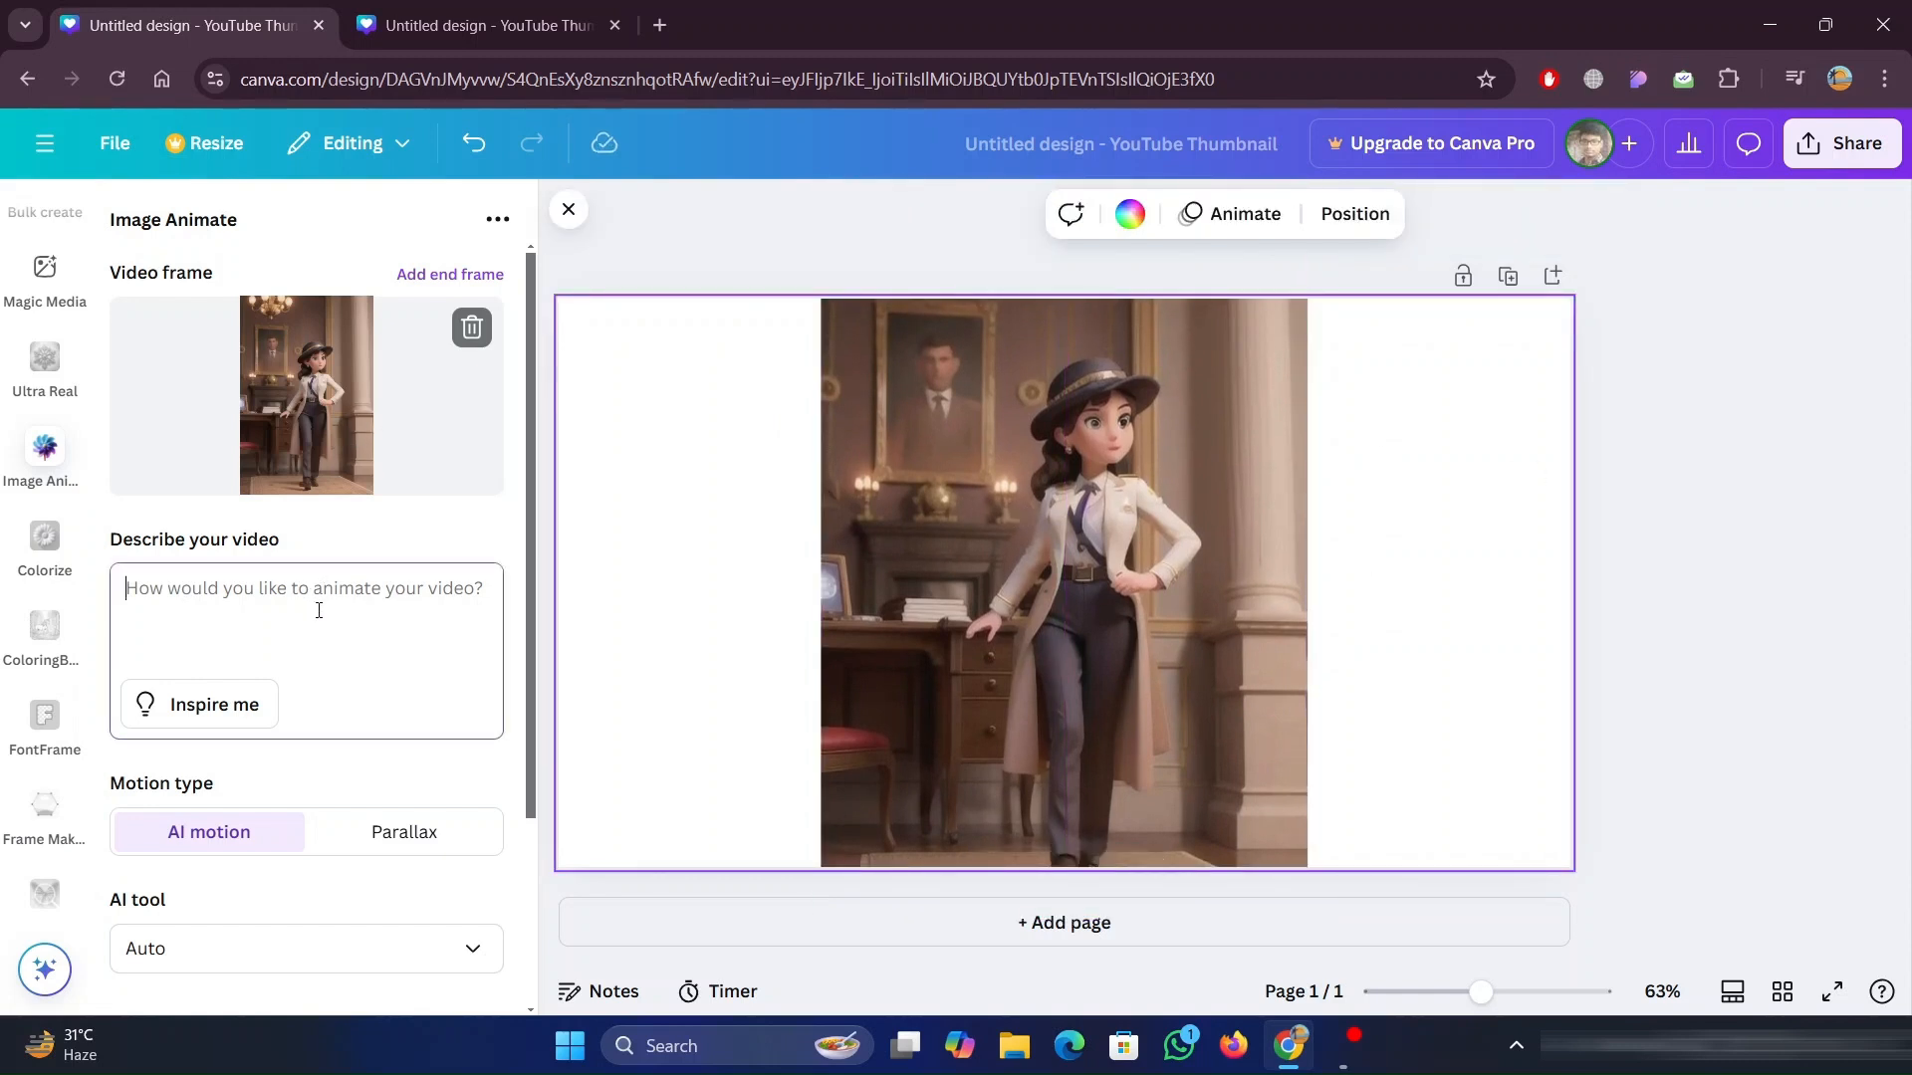
left_click(192, 704)
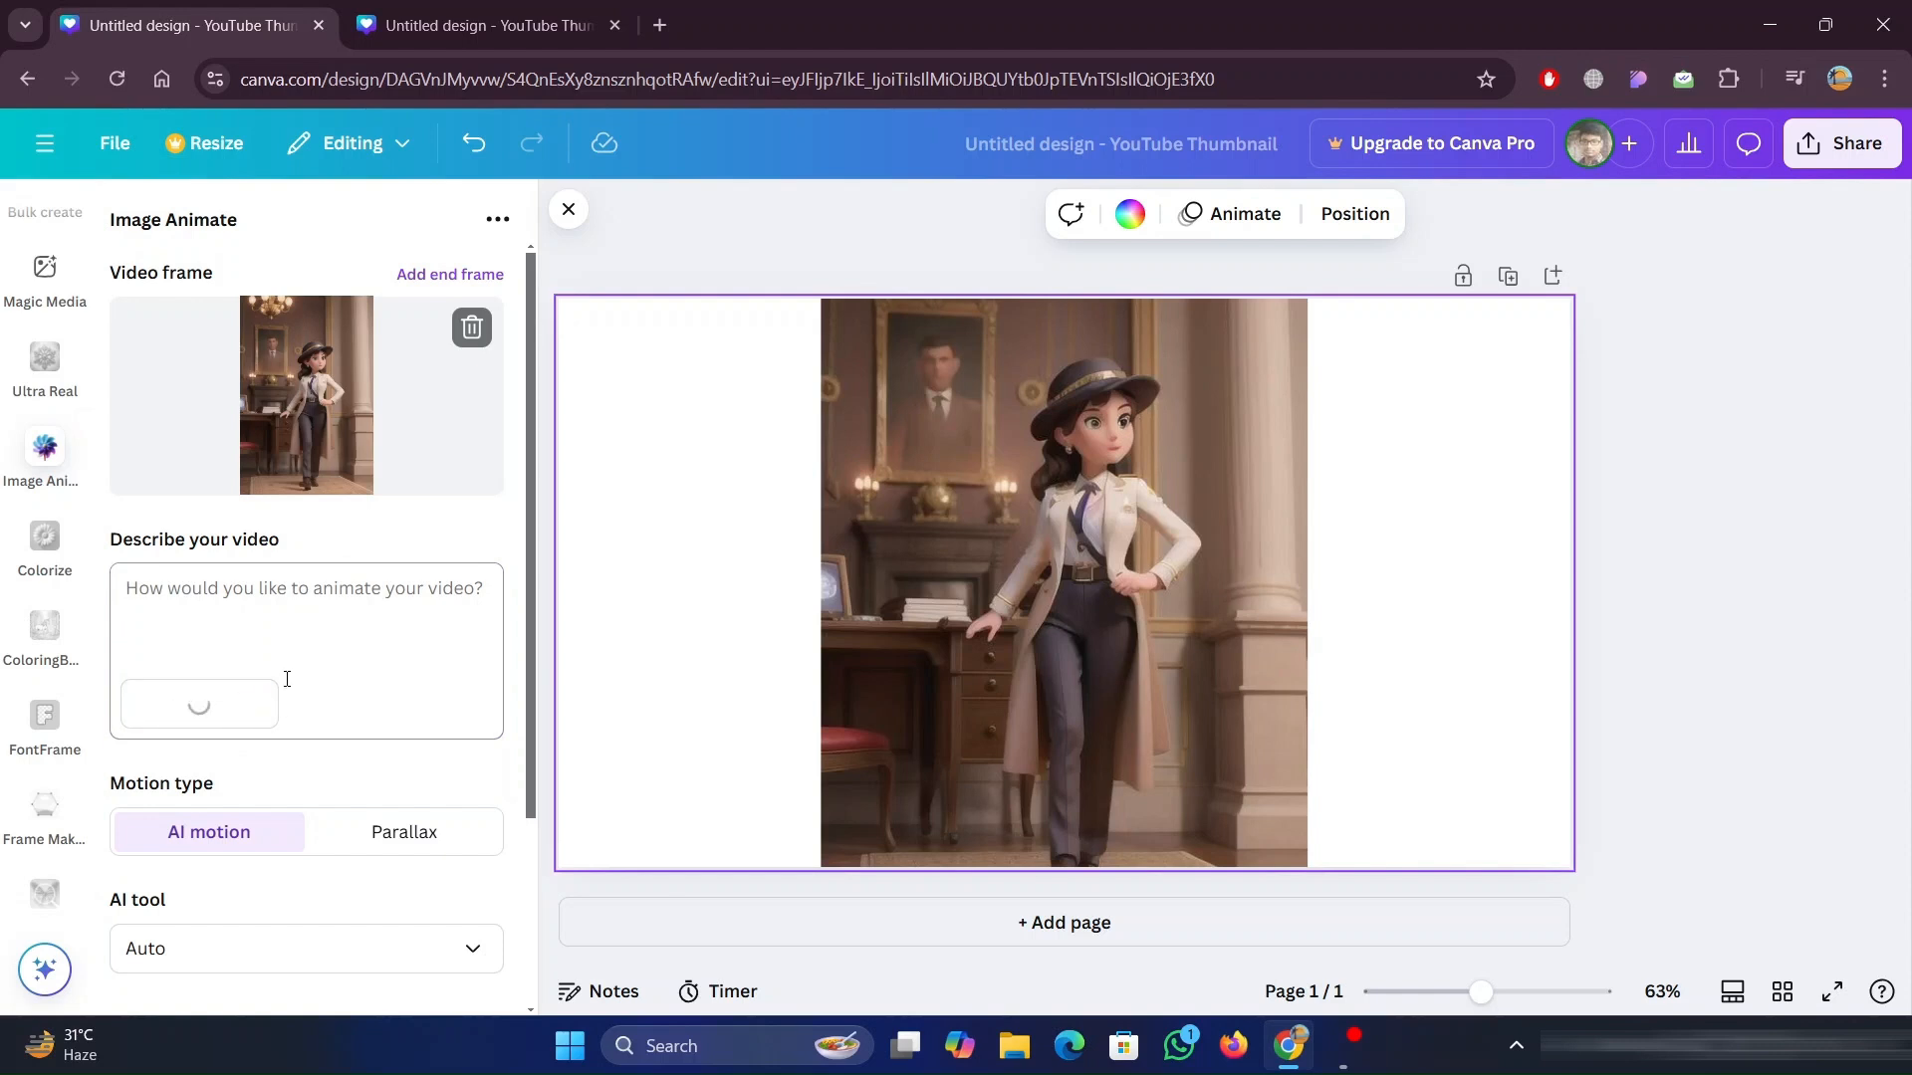
scroll(289, 637, "down", 2)
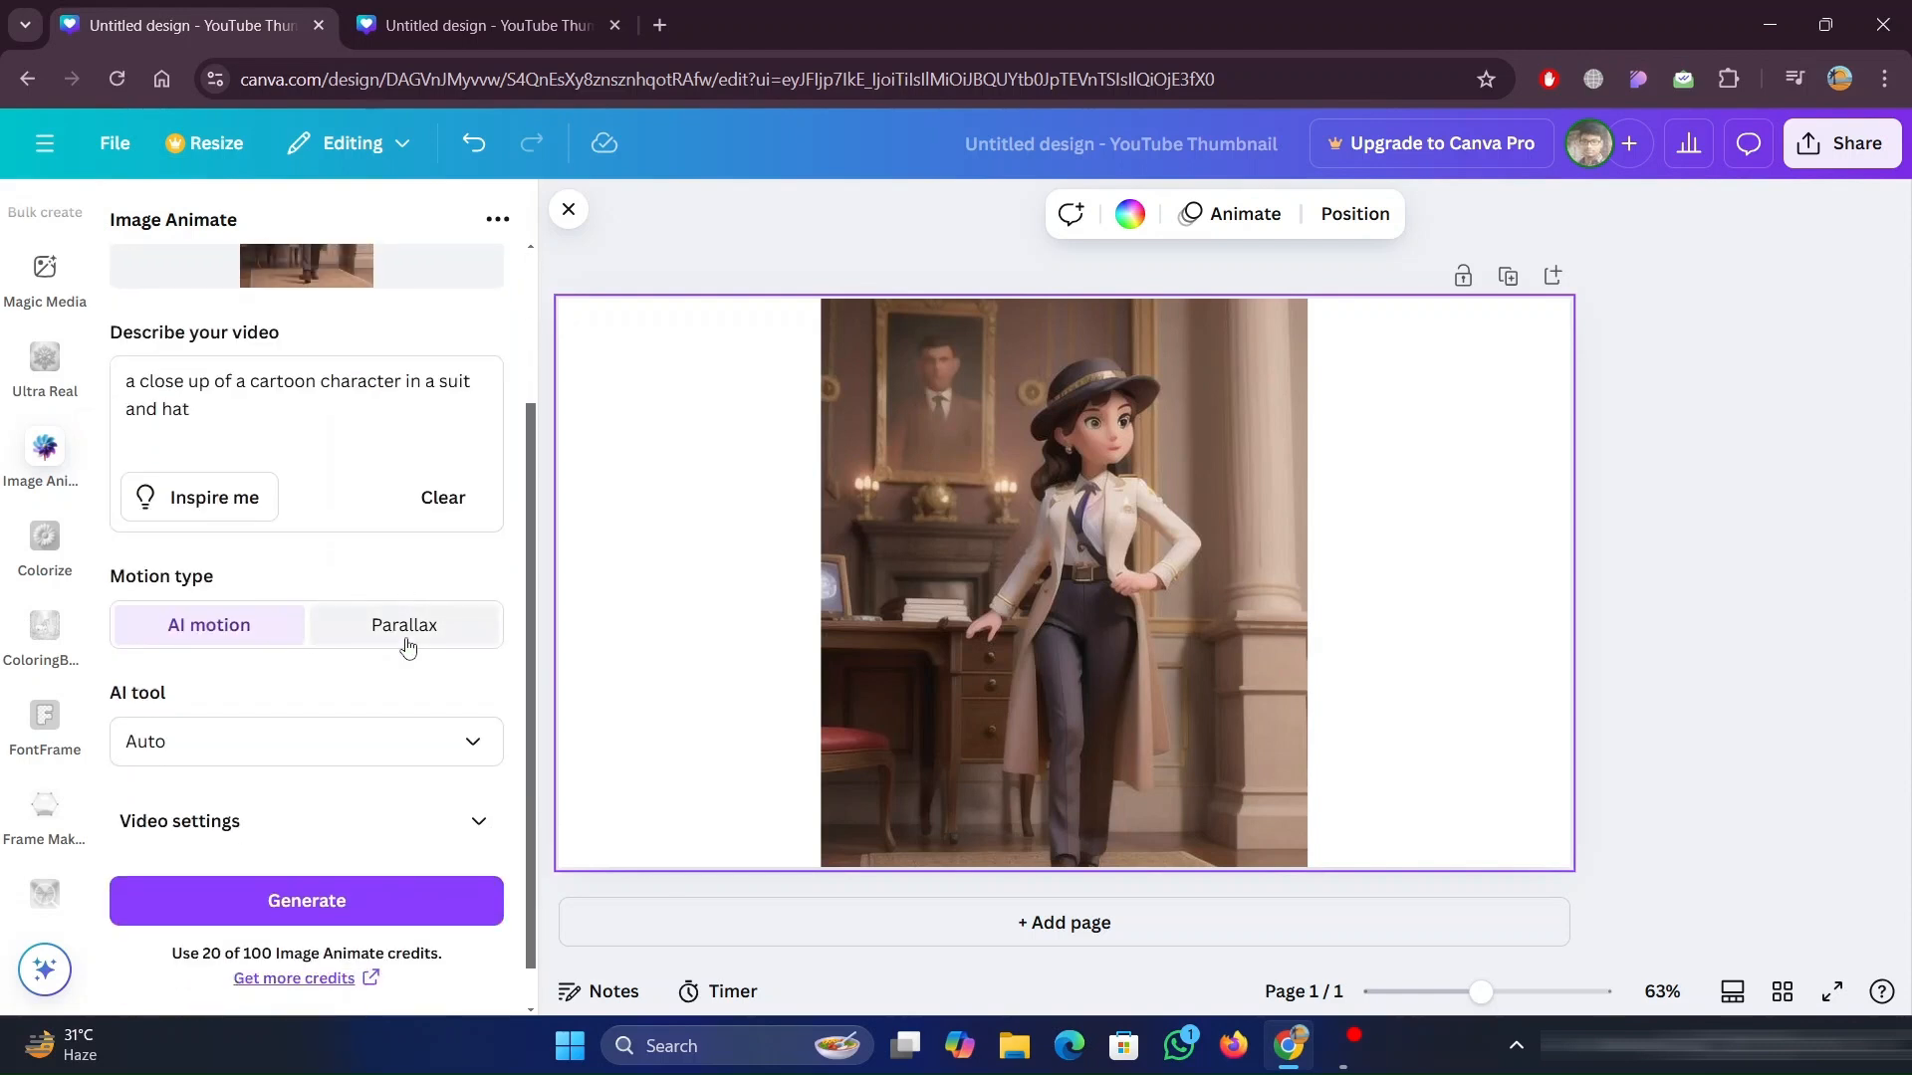
Try the Parallax motion type with the Vertical, Circular and Step right camera paths, and return to AI motion
left_click(404, 646)
scroll(315, 738, "down", 2)
left_click(301, 608)
left_click(433, 607)
left_click(453, 737)
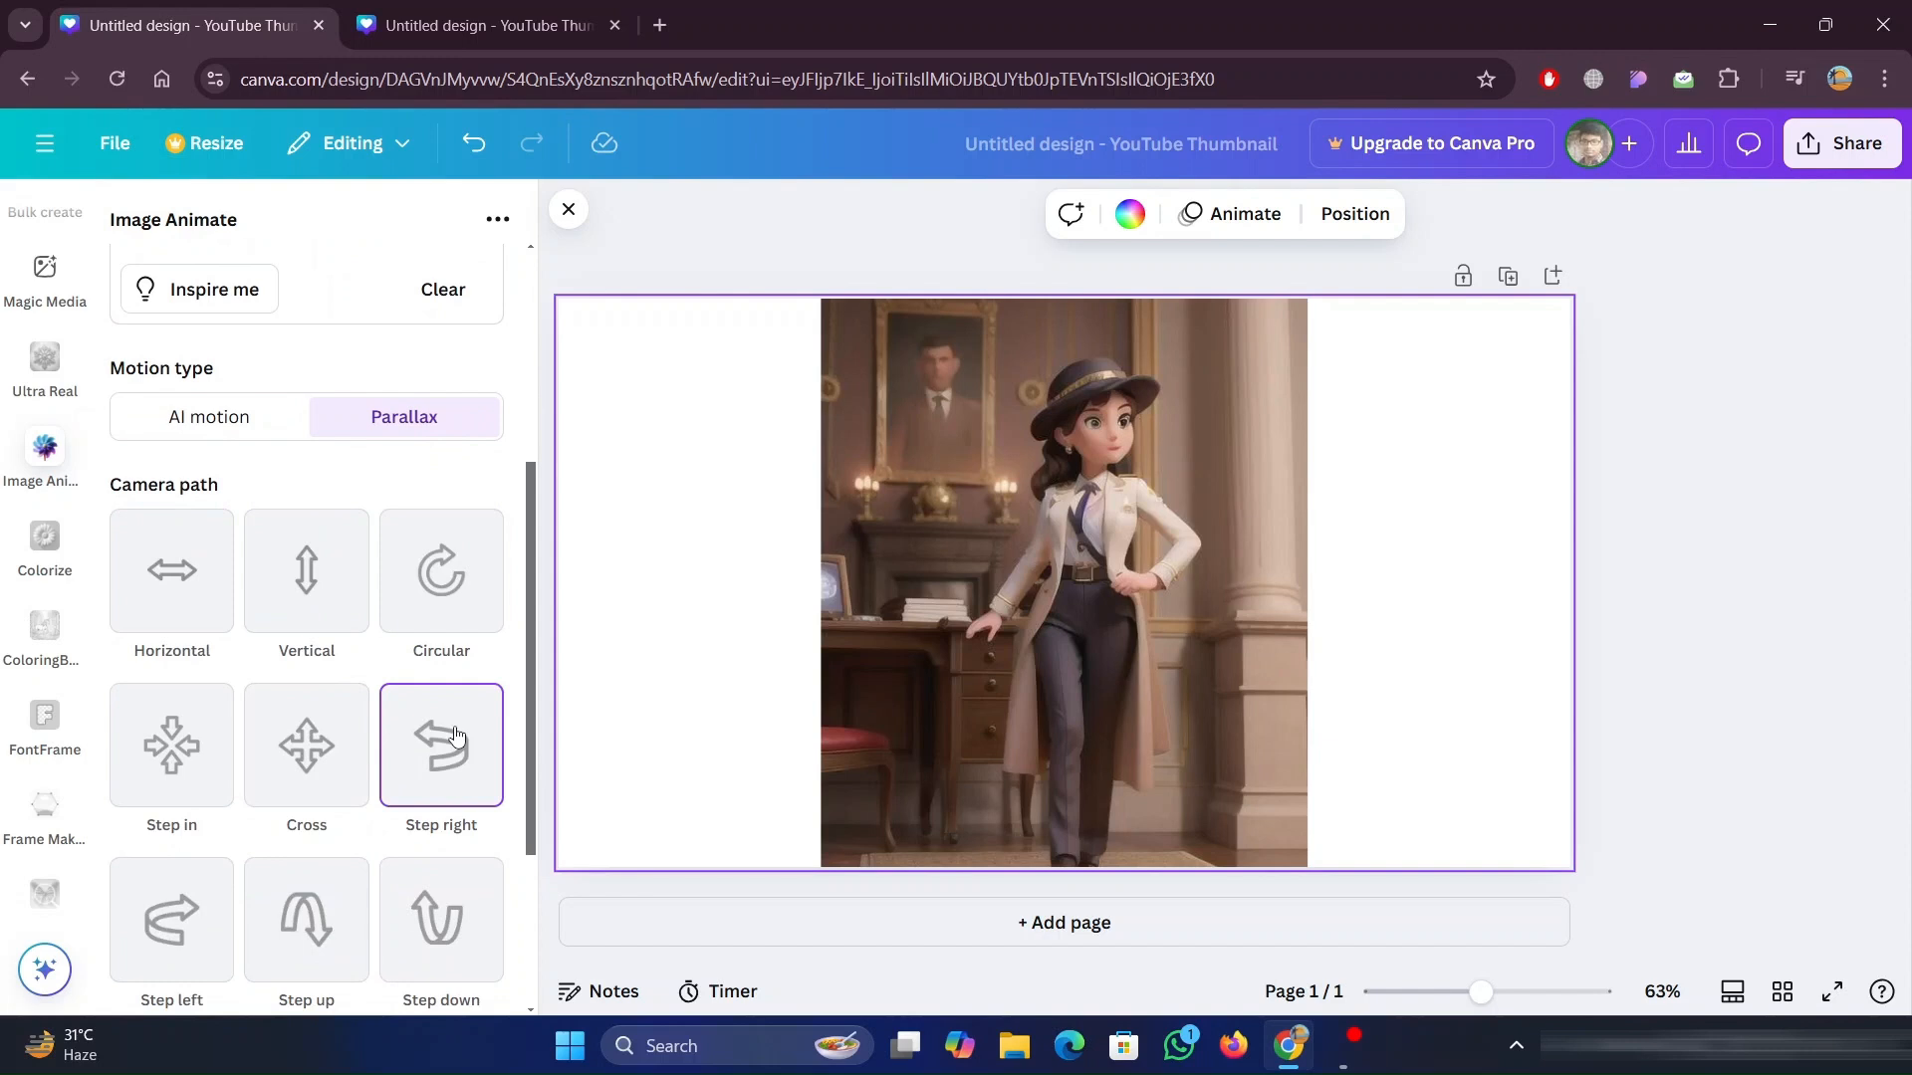
scroll(461, 447, "up", 3)
scroll(458, 458, "down", 3)
left_click(211, 426)
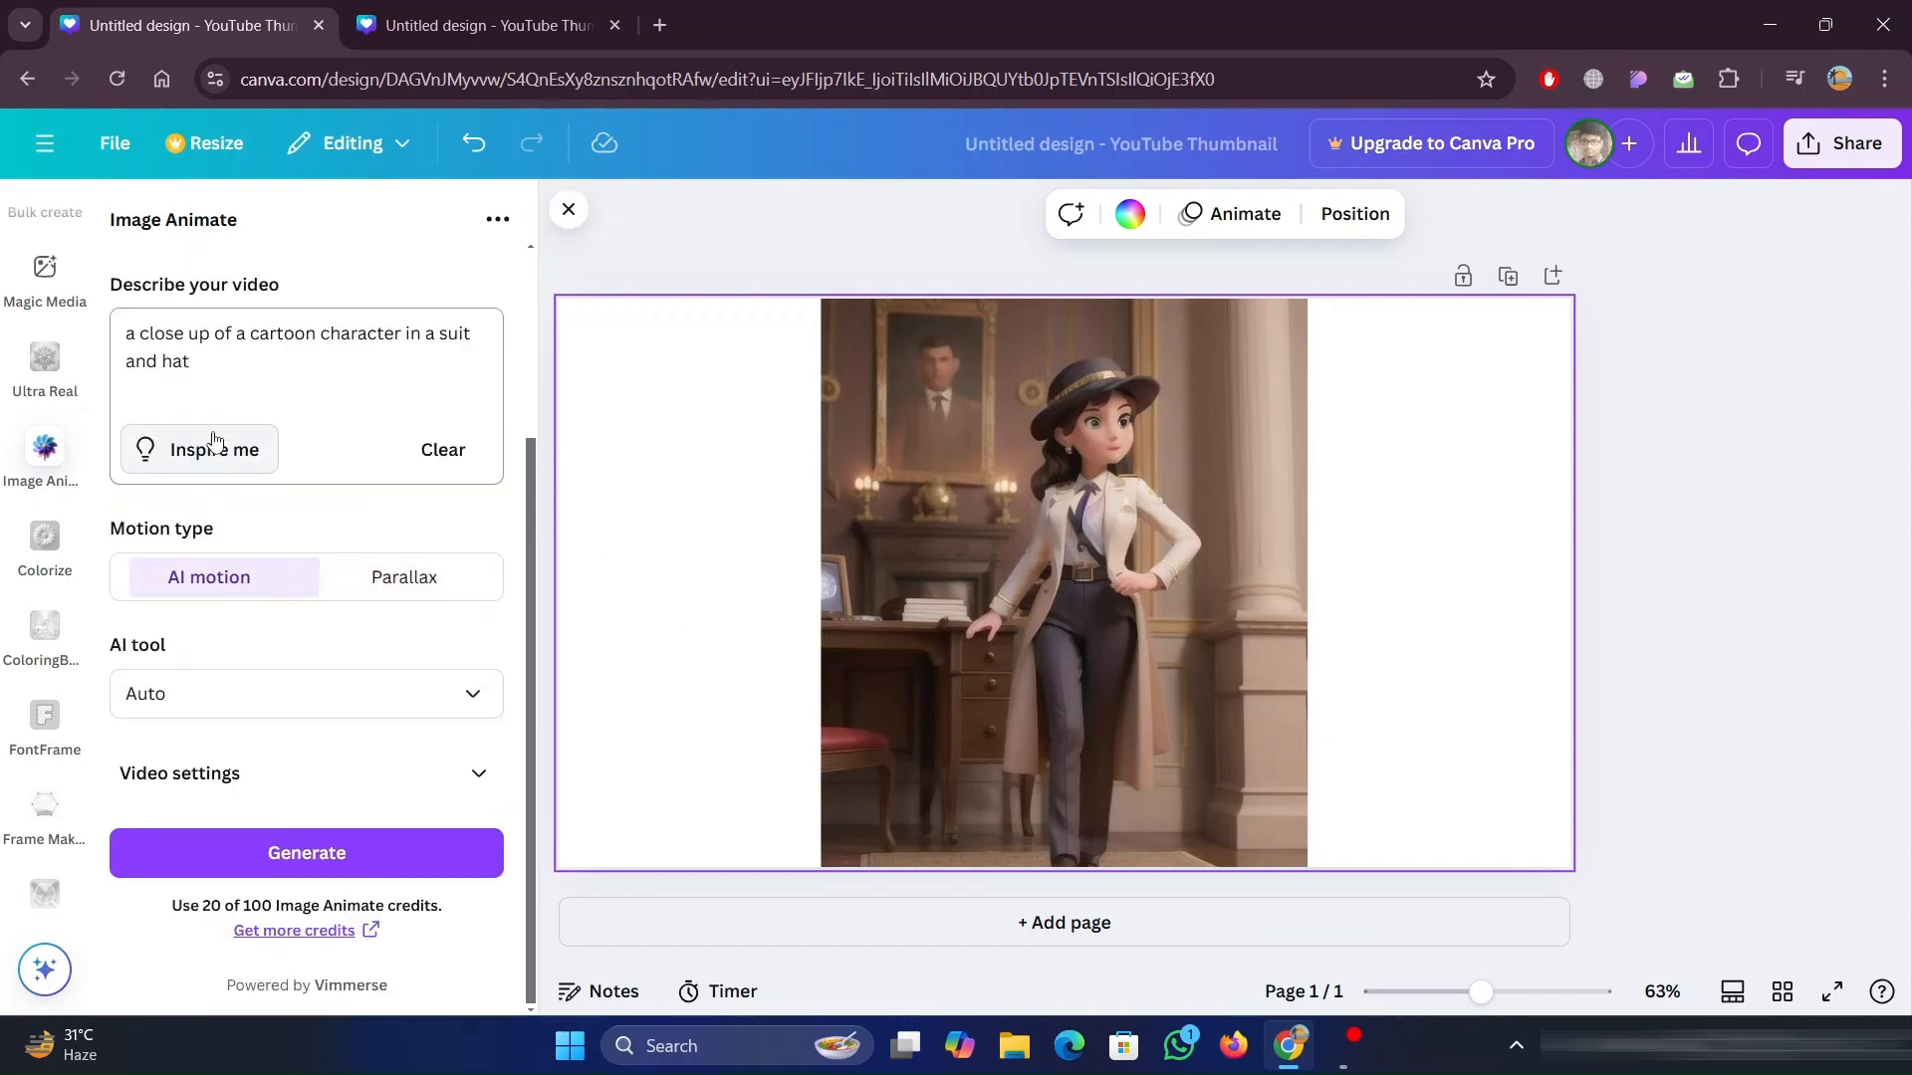
Try Leonardo Motion and another generator as the AI tool for the video, and return to Auto
left_click(486, 696)
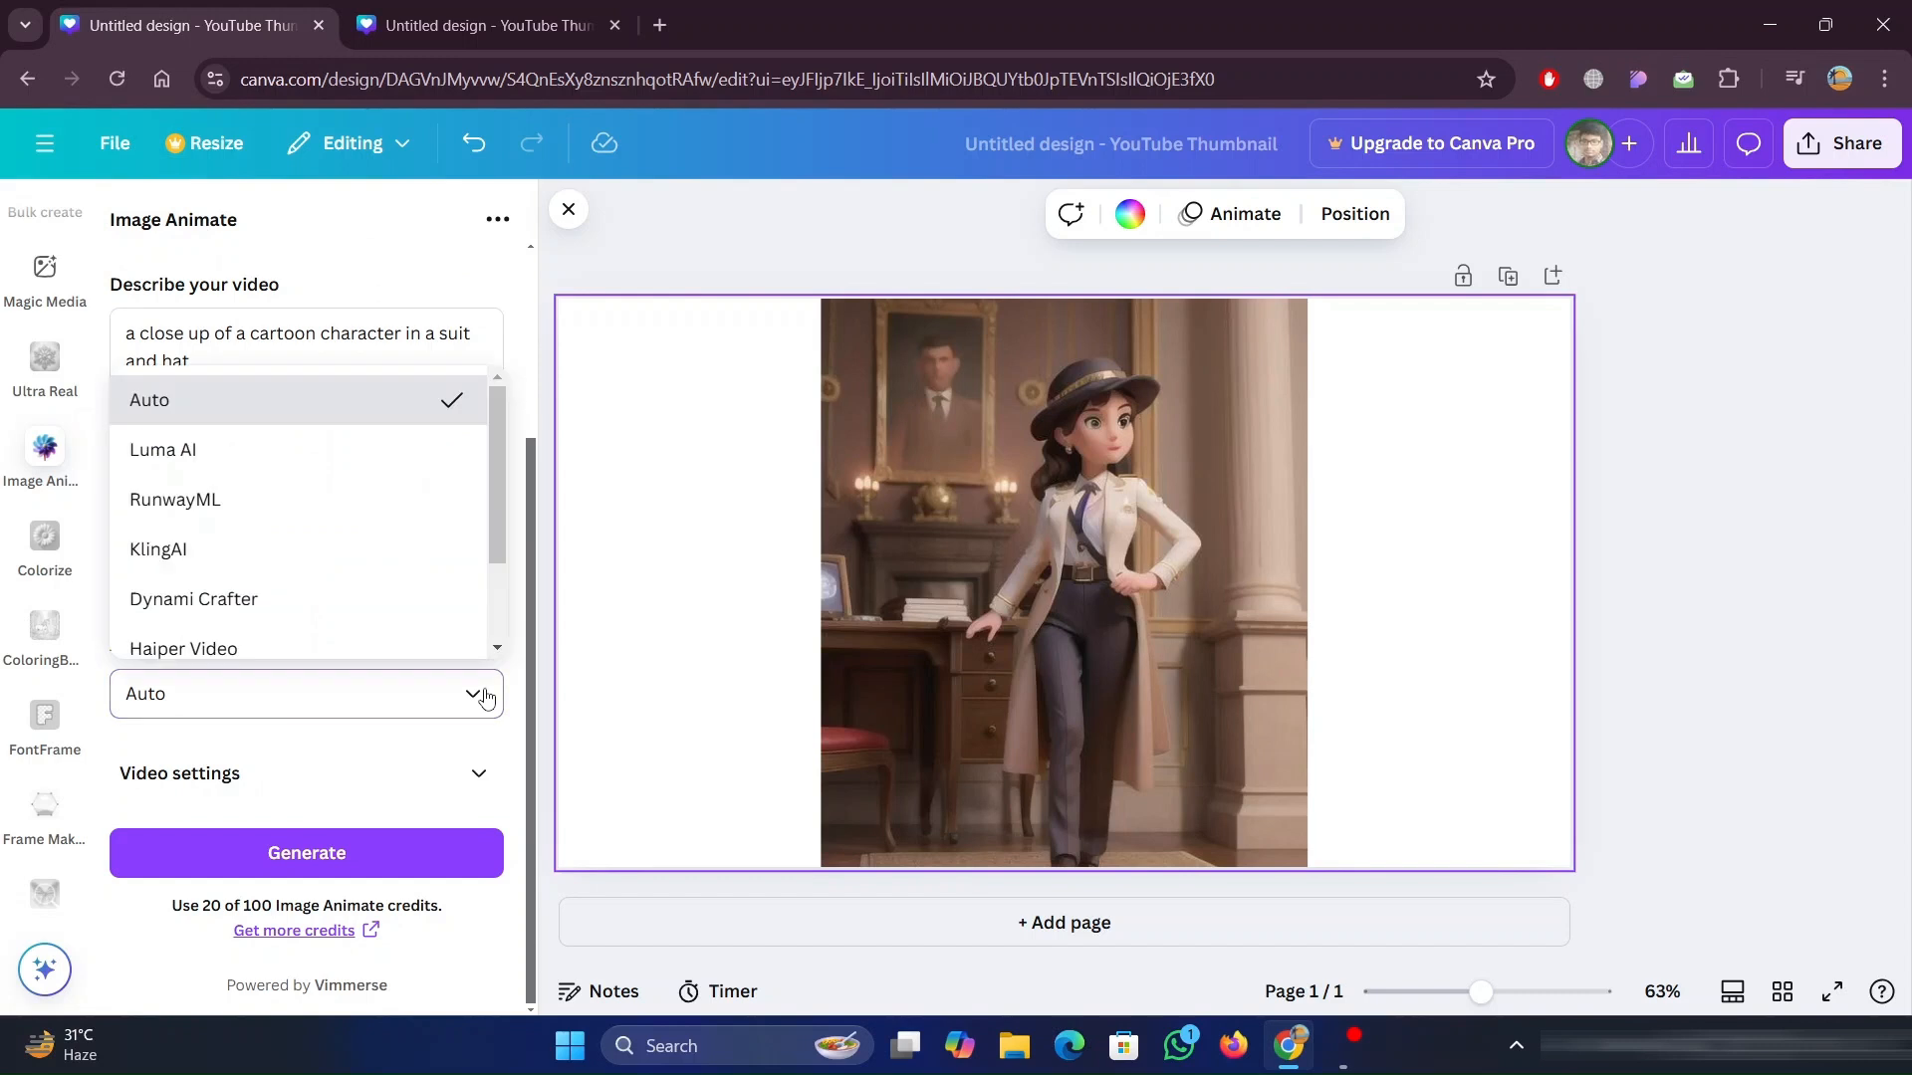
scroll(243, 431, "down", 2)
scroll(257, 536, "up", 2)
scroll(256, 558, "down", 2)
left_click(257, 573)
left_click(373, 687)
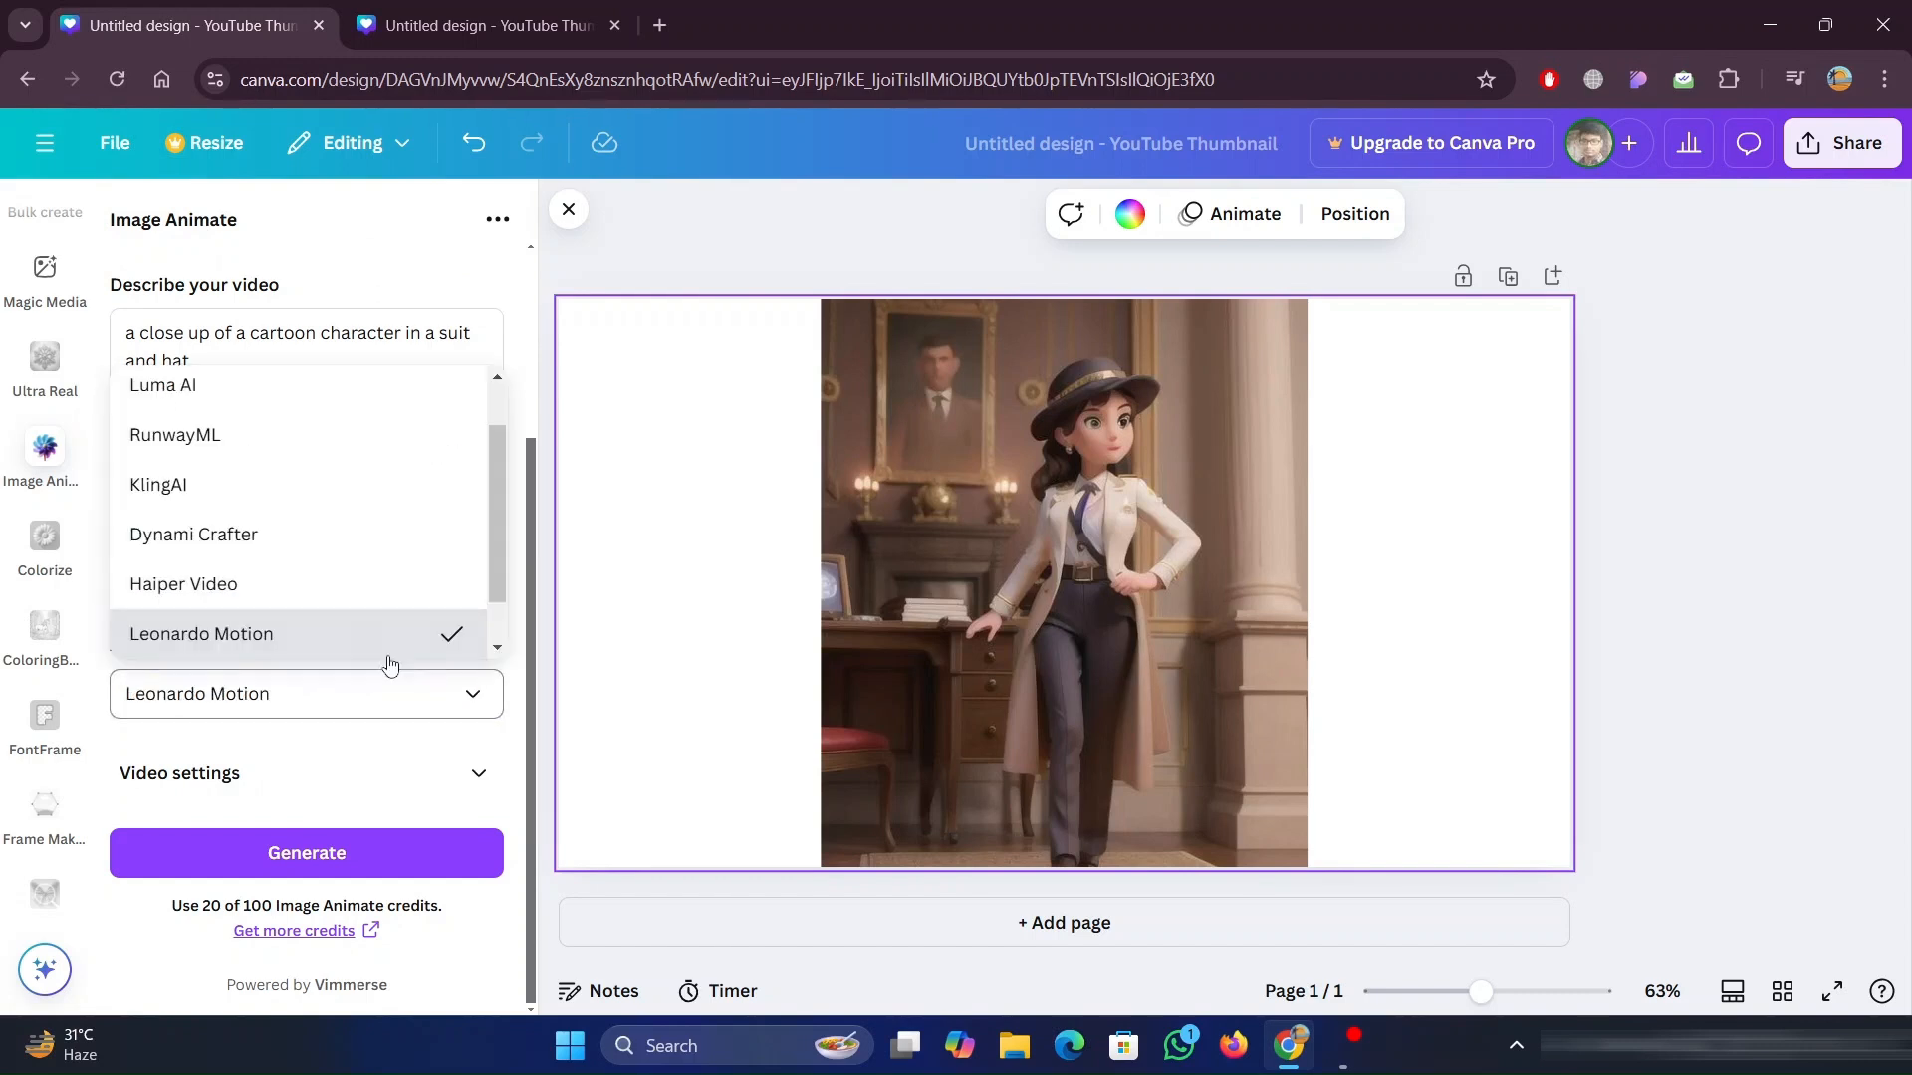
scroll(299, 518, "up", 2)
left_click(176, 466)
left_click(282, 678)
scroll(249, 448, "up", 1)
left_click(149, 396)
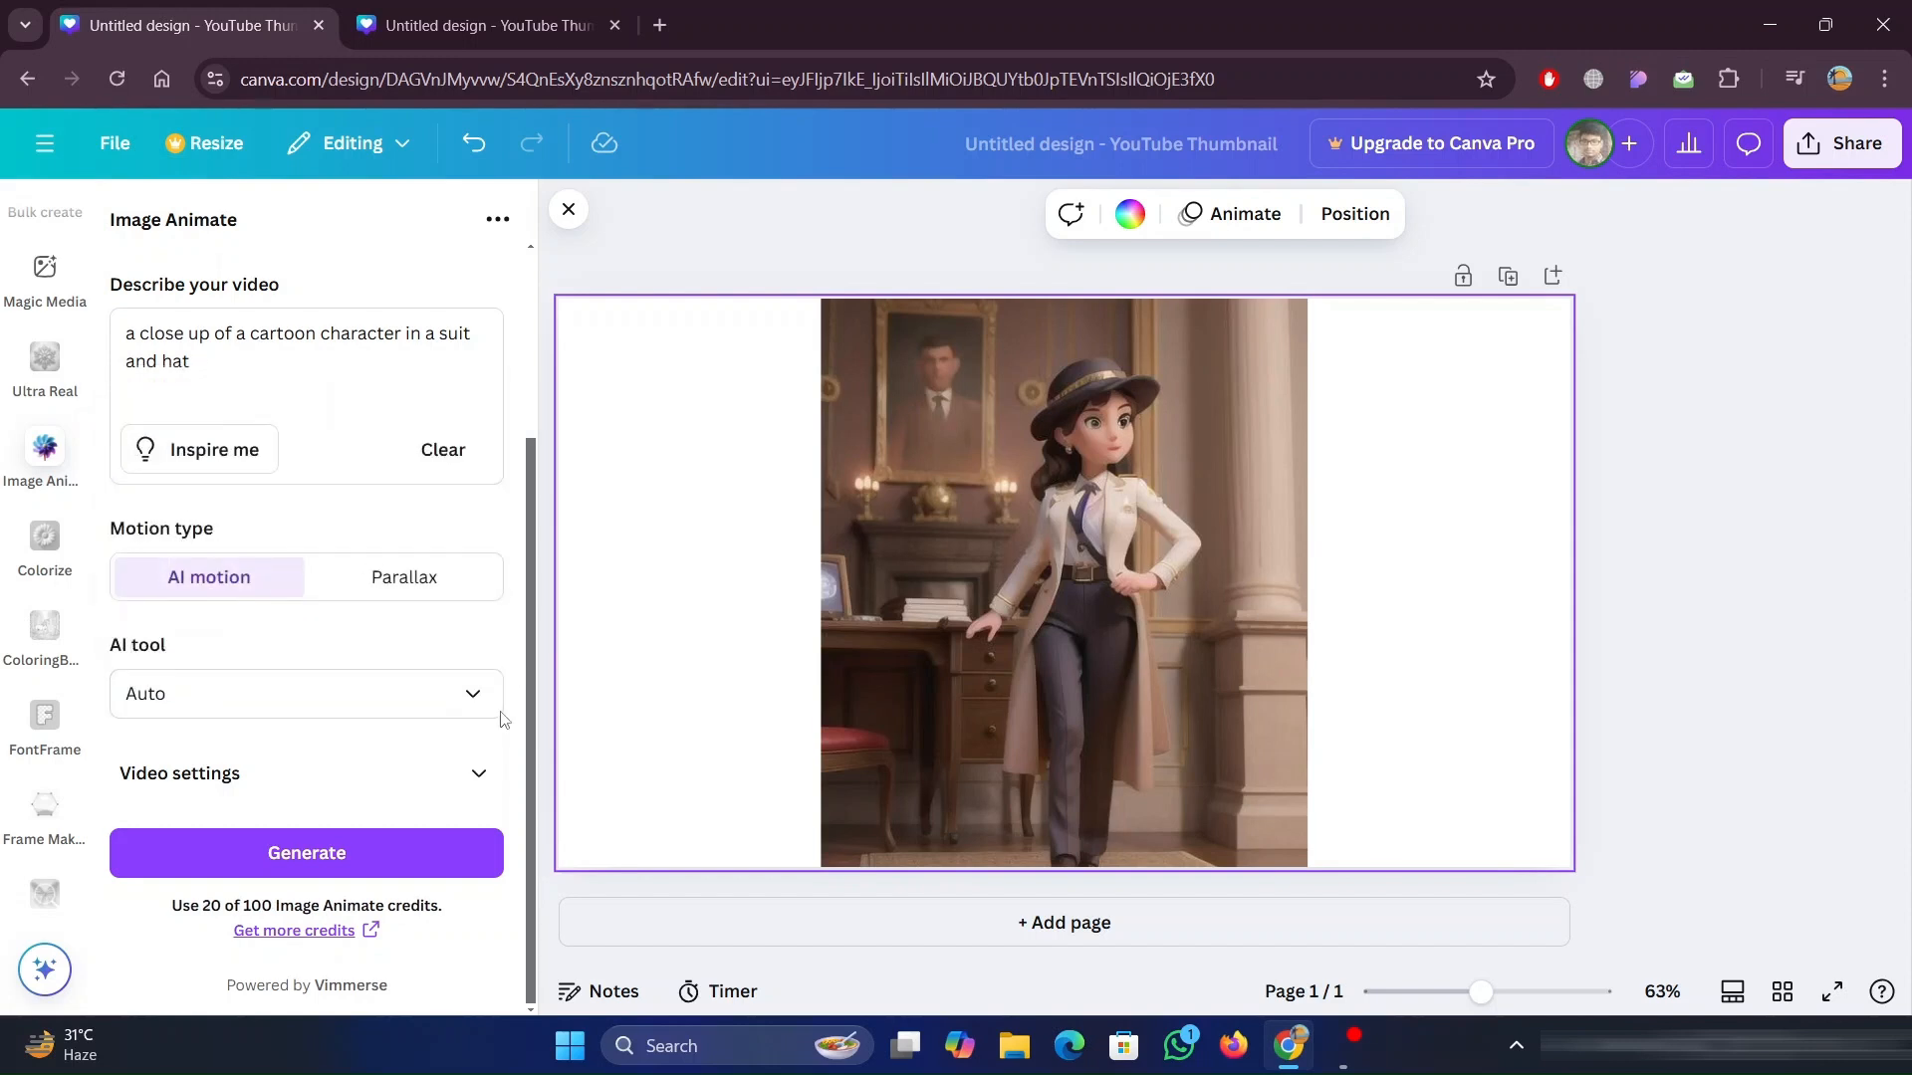
Review the video settings for motion range, motion length and number of loops, and collapse them
left_click(478, 773)
scroll(375, 661, "down", 4)
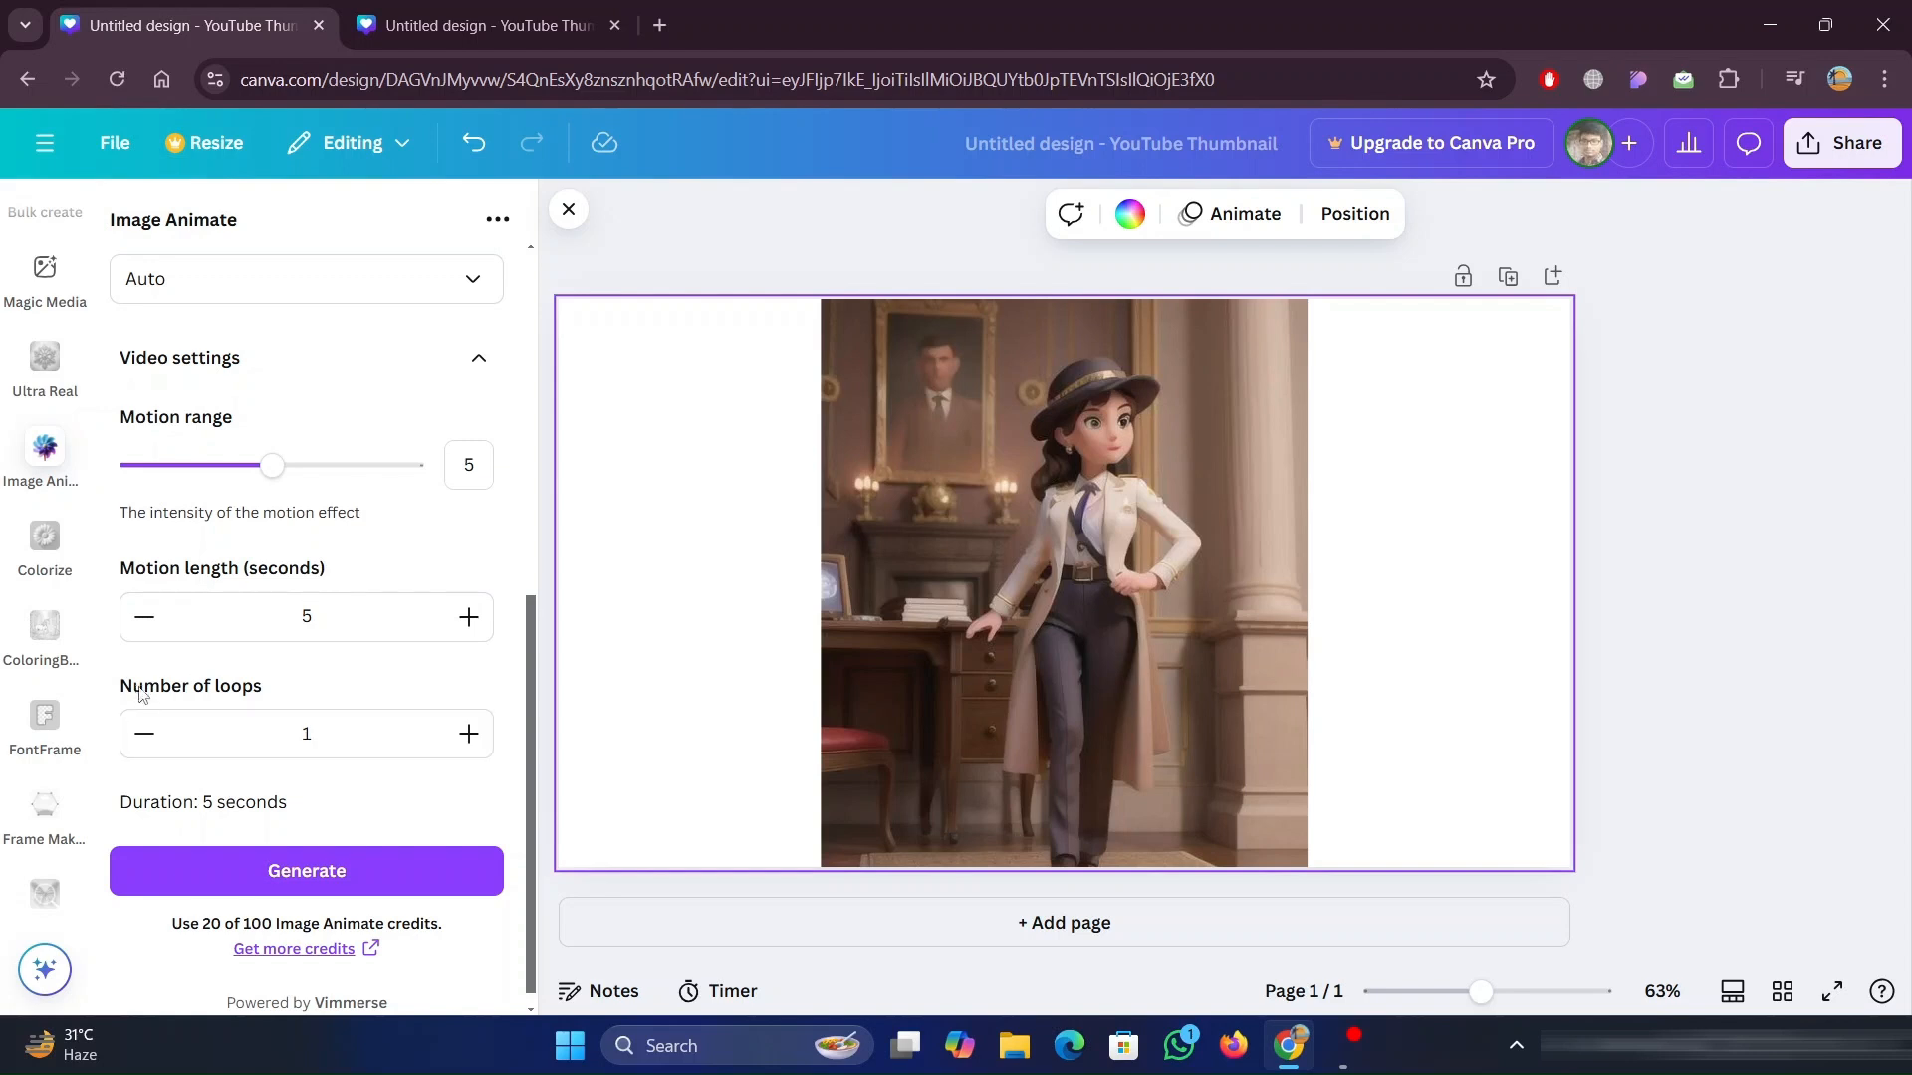
scroll(277, 651, "up", 3)
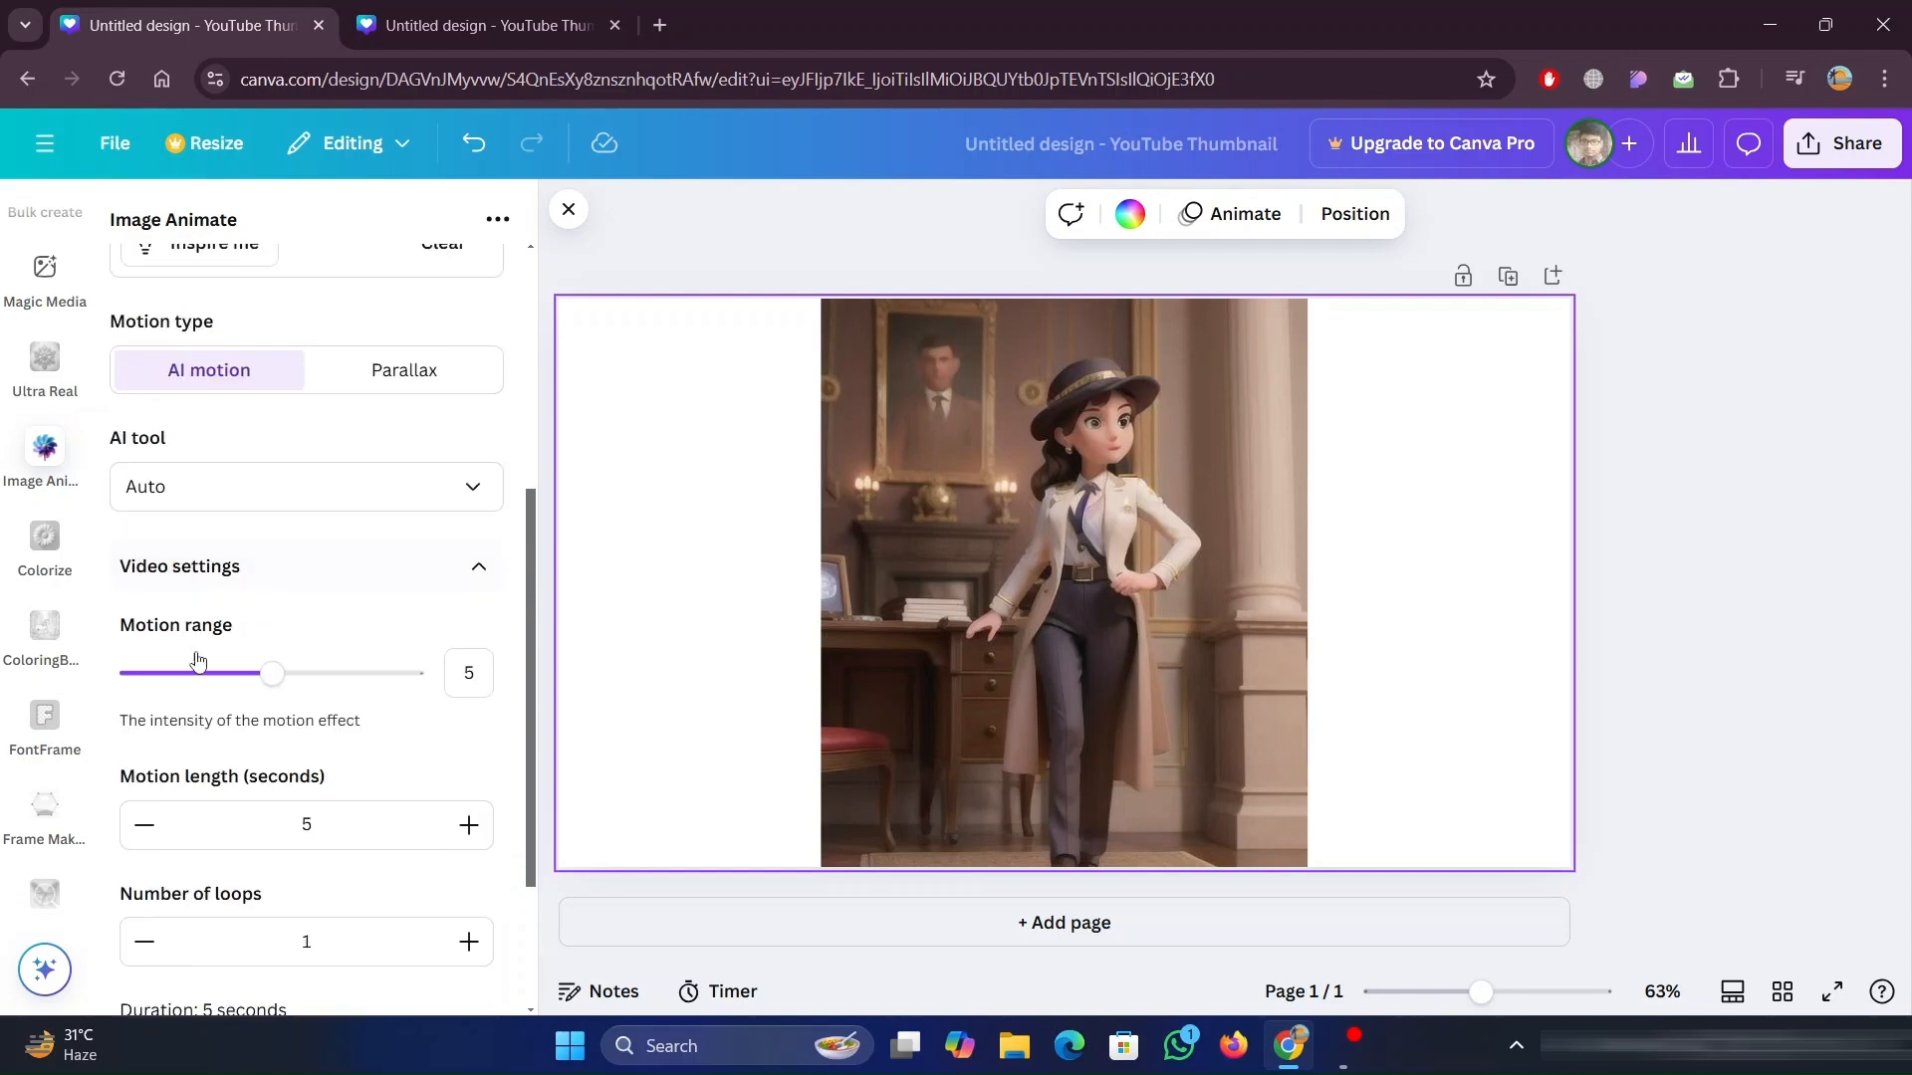
left_click(469, 578)
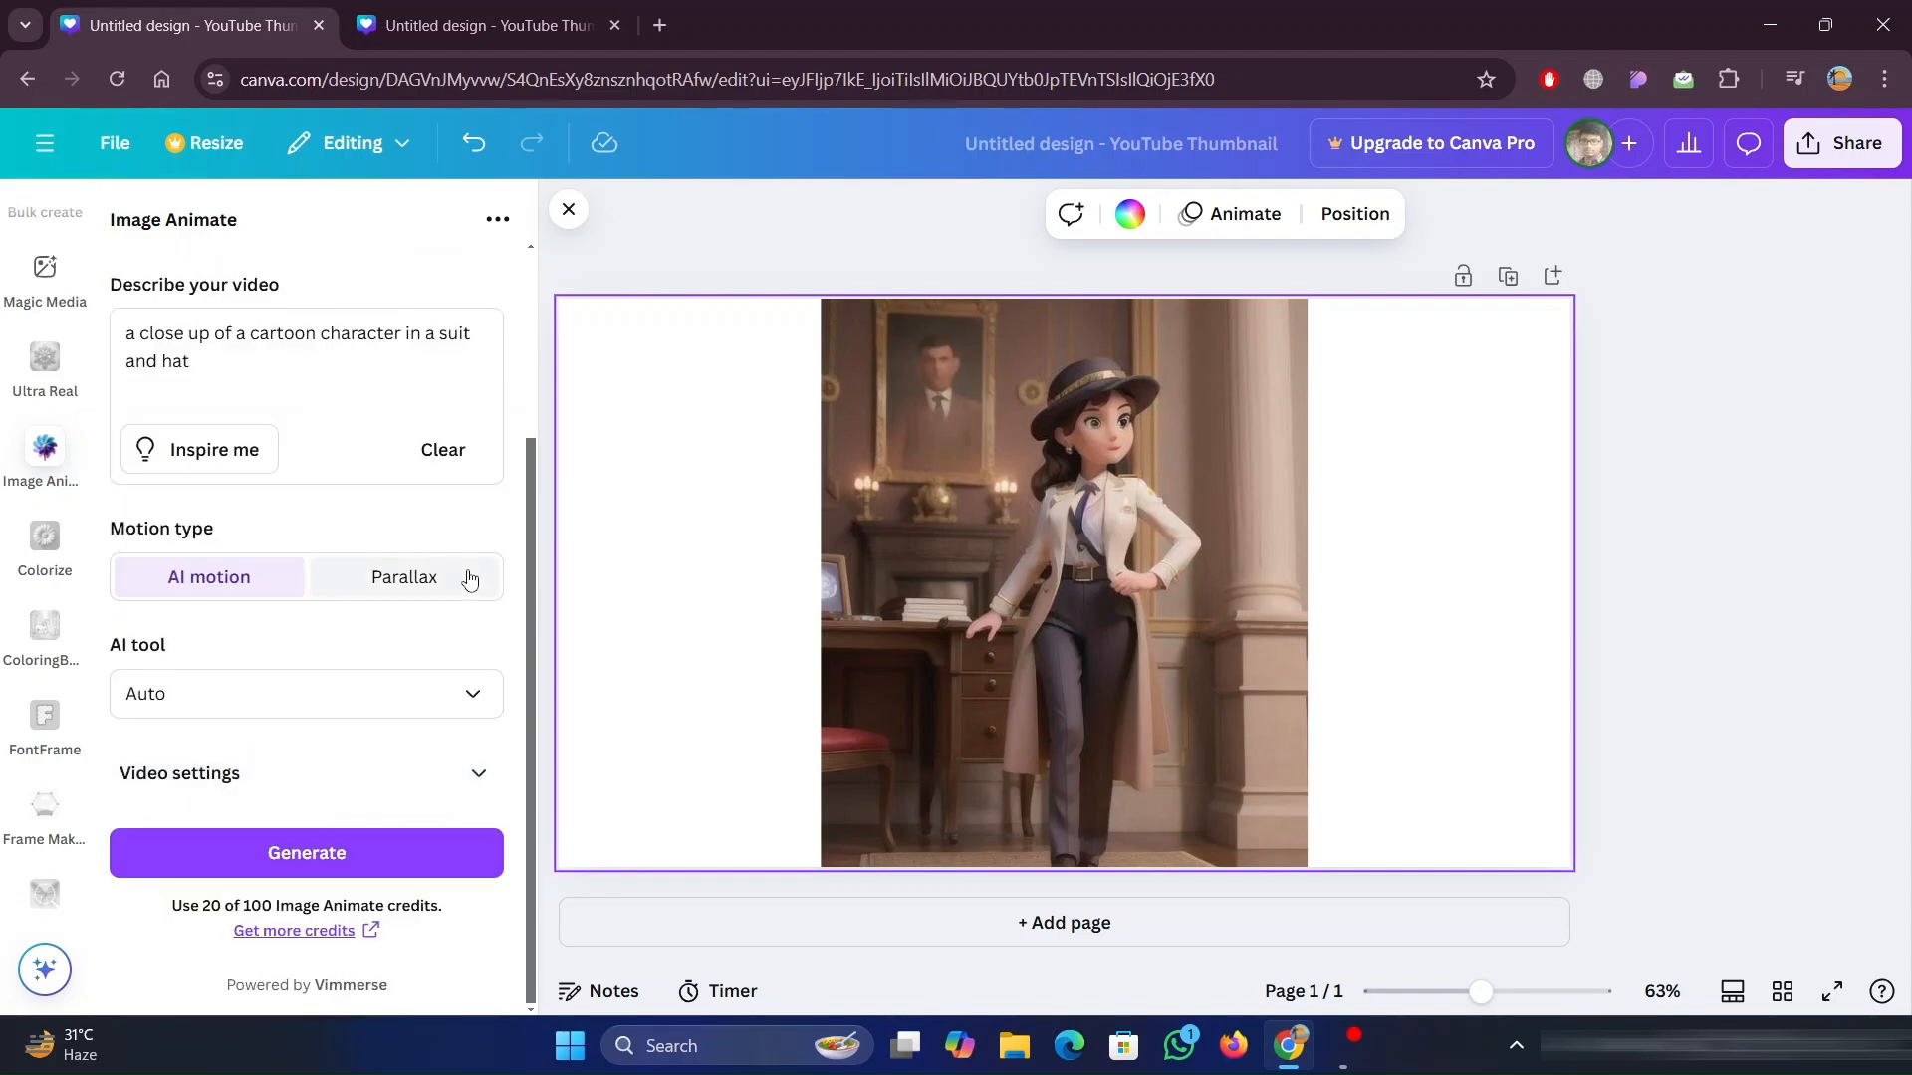
Generate the AI motion video of the cartoon woman, add it to the design and play it
left_click(331, 844)
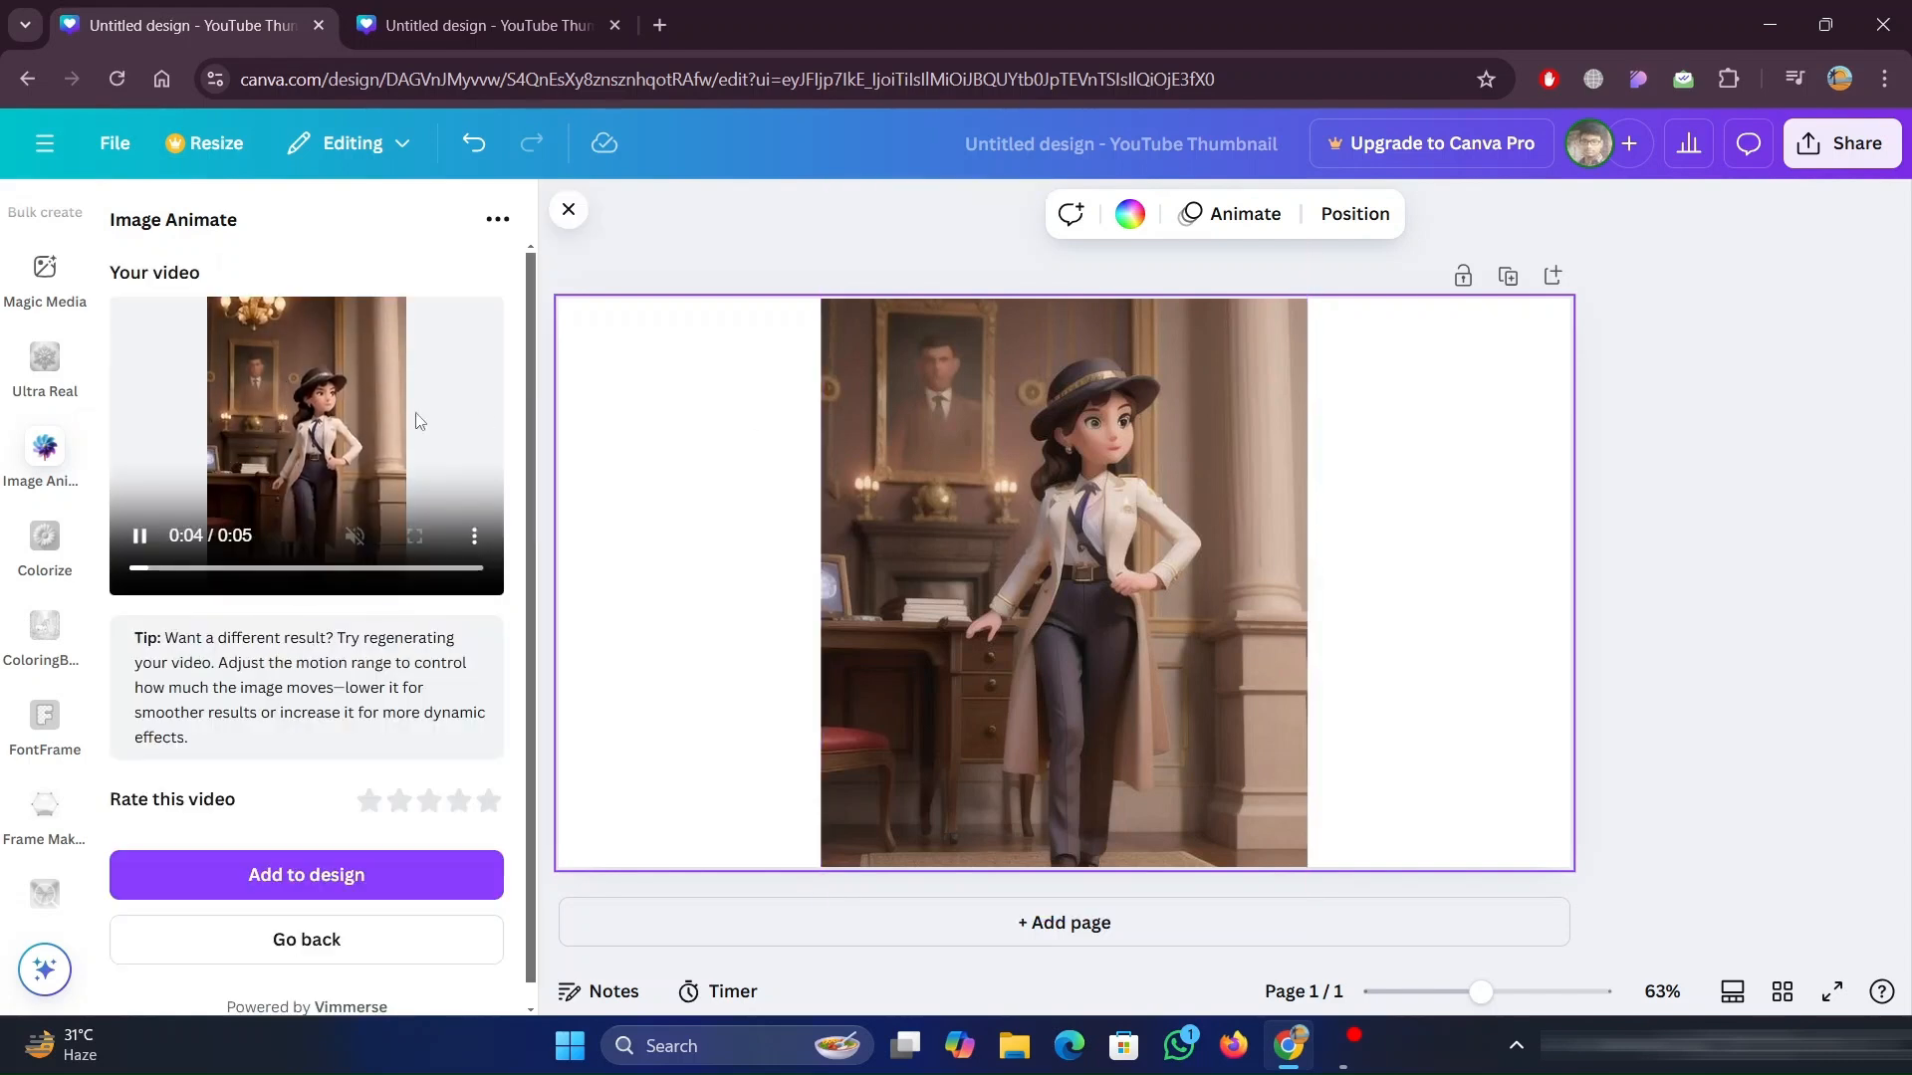
left_click(366, 889)
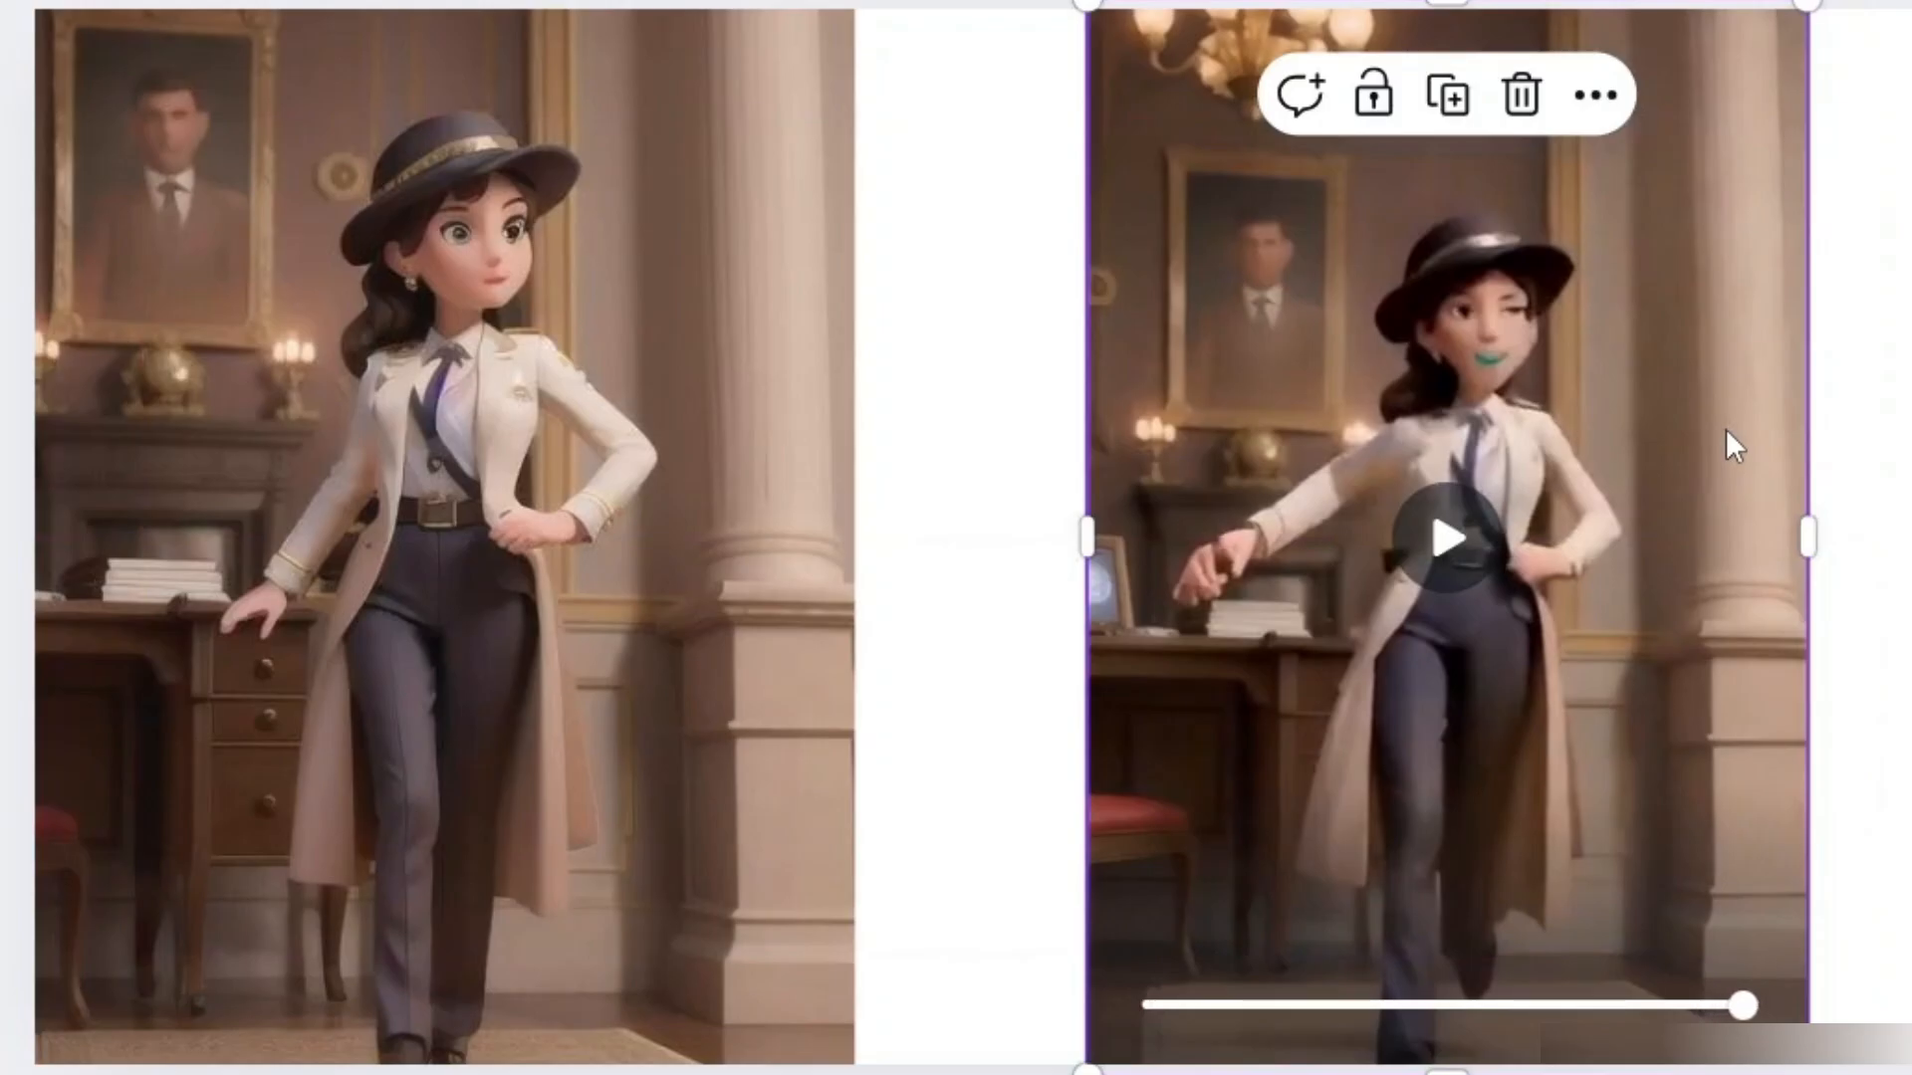
left_click(1443, 537)
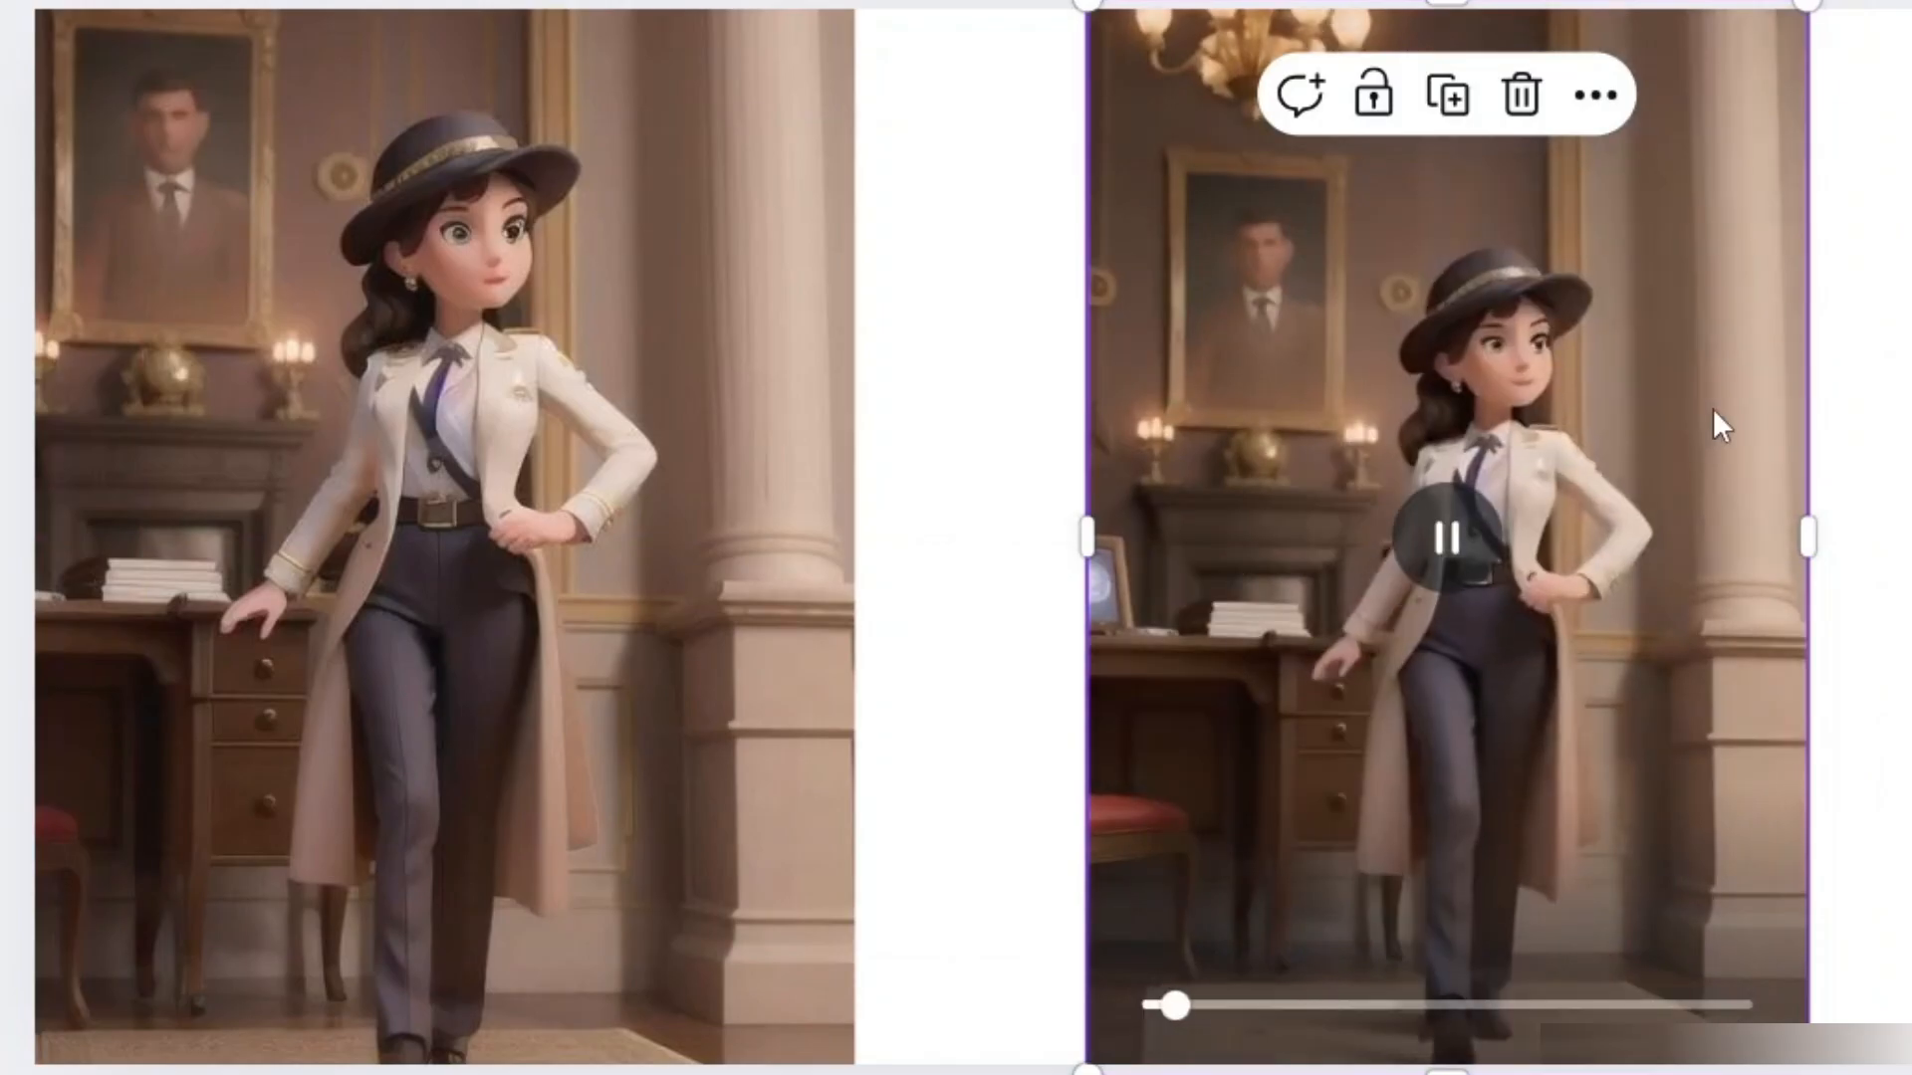